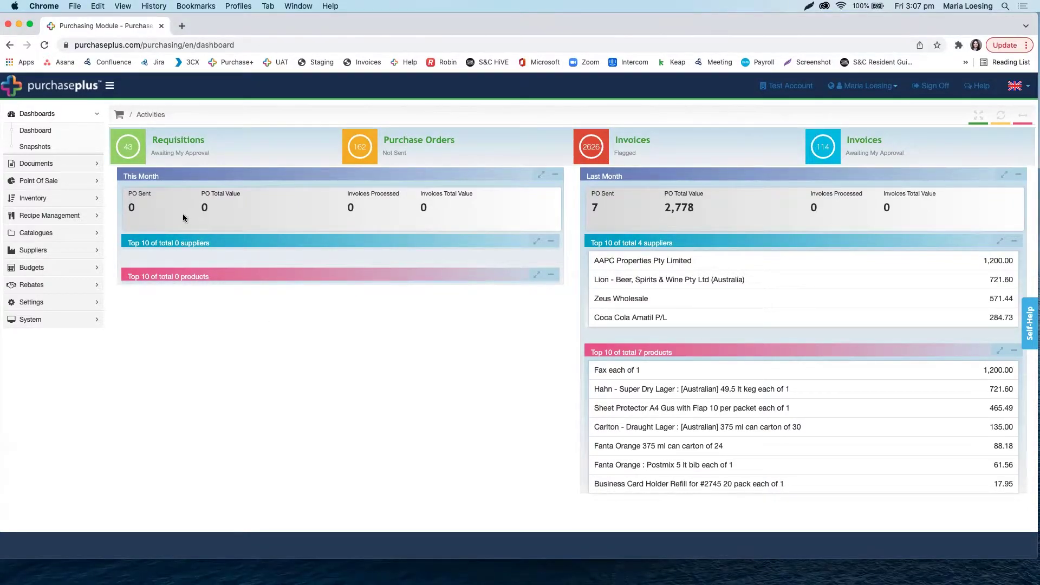
Open the list of all requisitions among the purchasing documents.
click(92, 163)
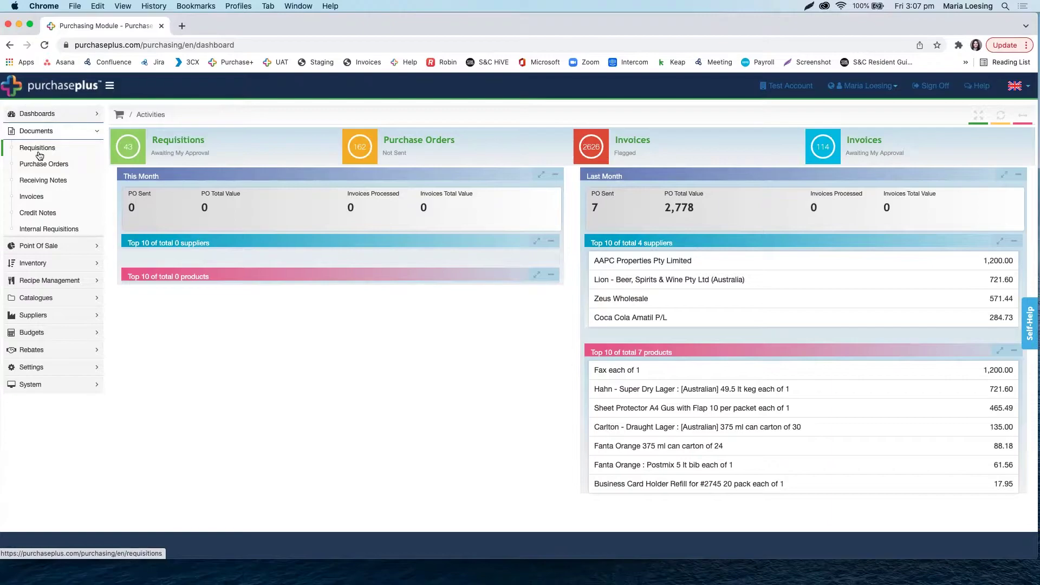
scroll(40, 156, up, 5)
scroll(60, 151, up, 2)
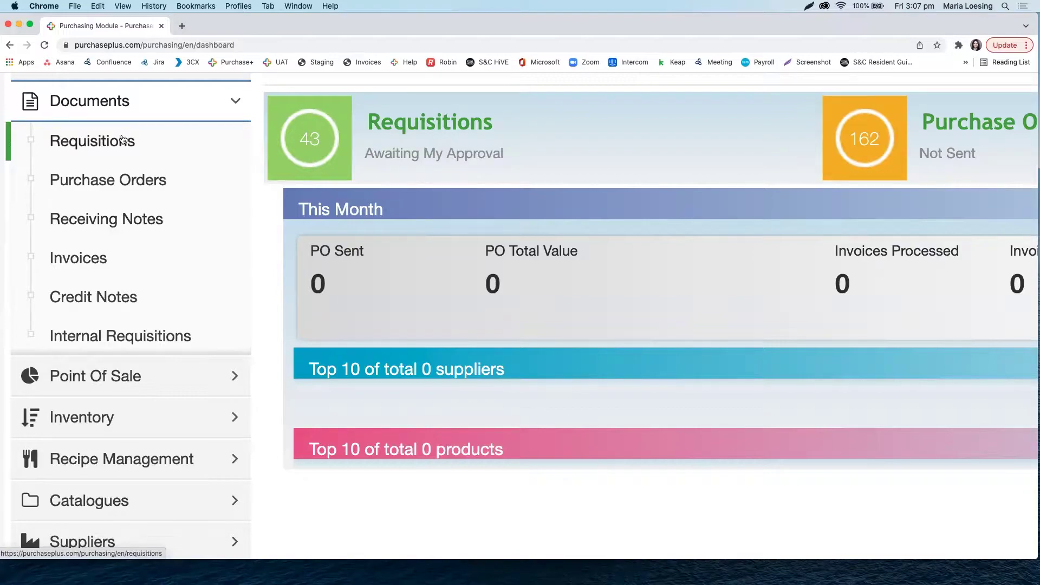
scroll(89, 101, up, 1)
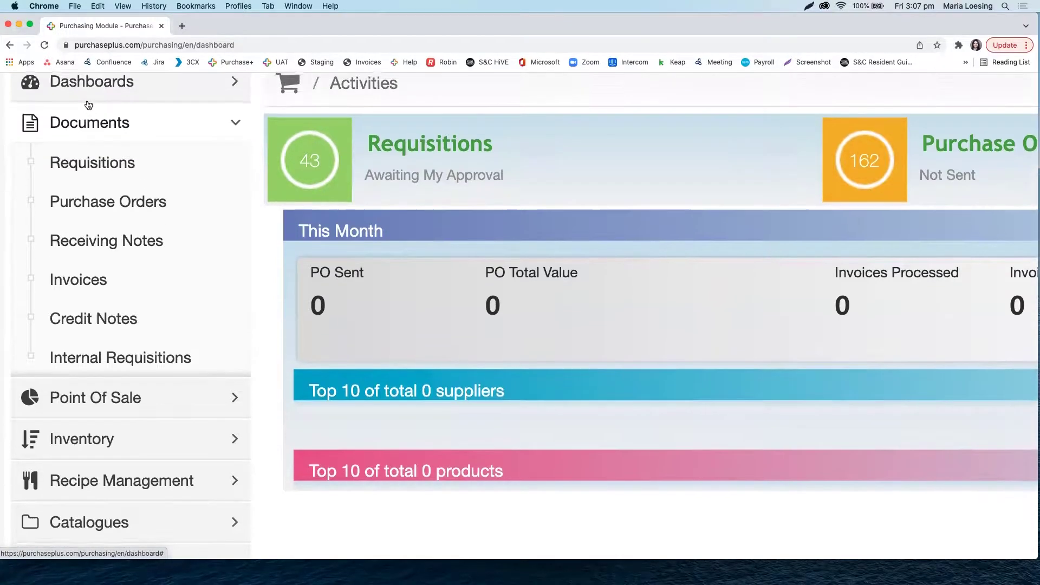
click(89, 173)
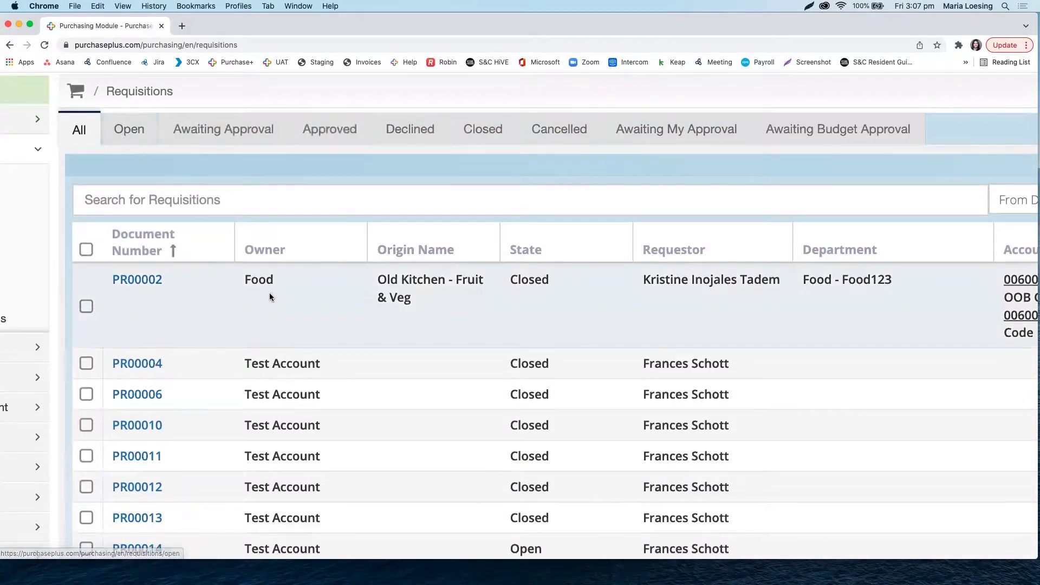
scroll(269, 295, down, 2)
scroll(270, 297, down, 2)
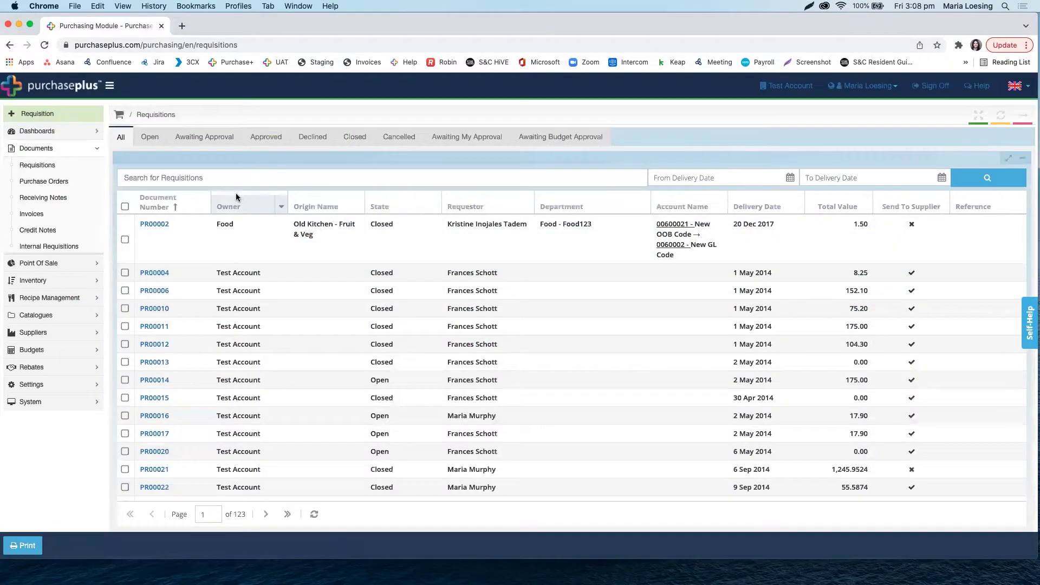
Hide the Reference, Send To Supplier and Total Value columns of the requisitions list and show them again.
click(282, 208)
mouse_move(342, 267)
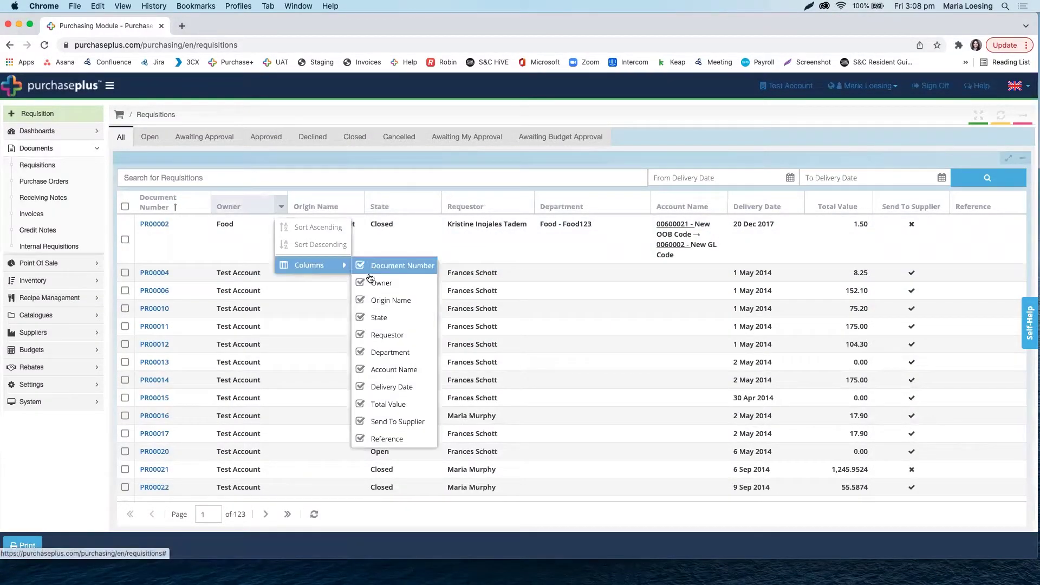
click(361, 439)
click(361, 422)
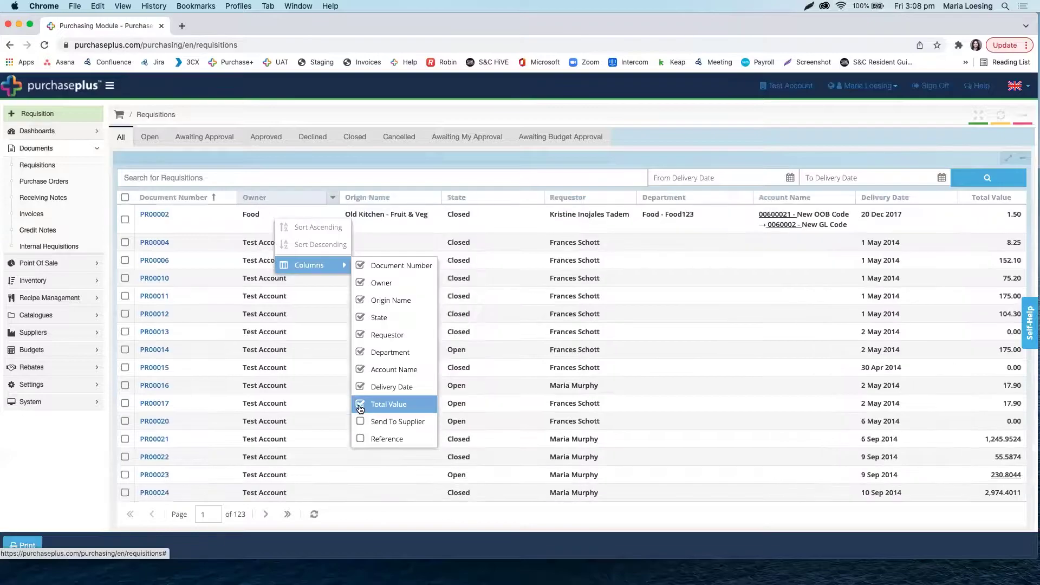
click(361, 405)
click(361, 405)
click(361, 422)
click(361, 438)
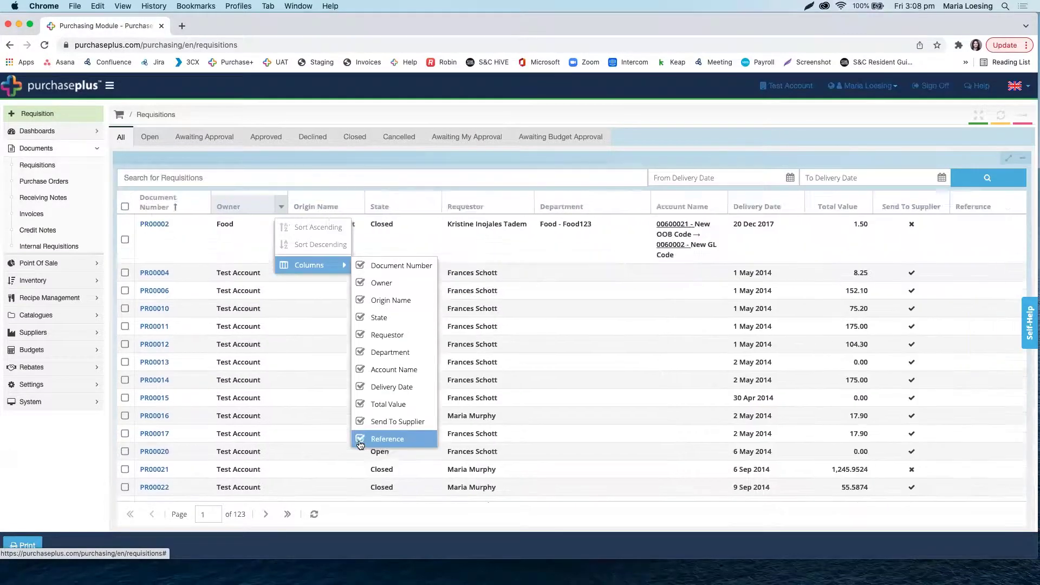
click(306, 166)
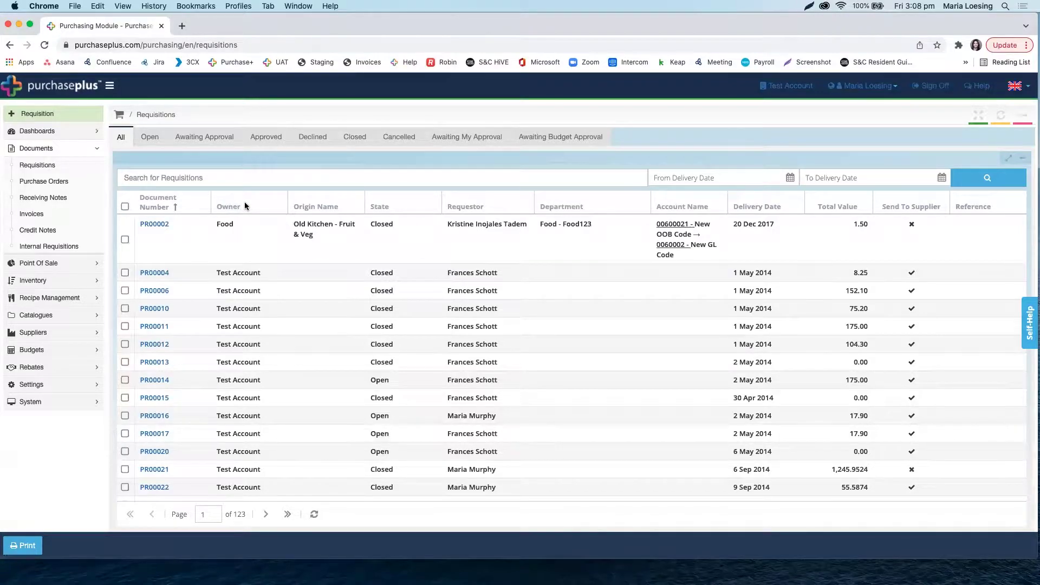
Start a new requisition from the requisitions list.
drag(244, 206, 218, 198)
scroll(19, 115, up, 5)
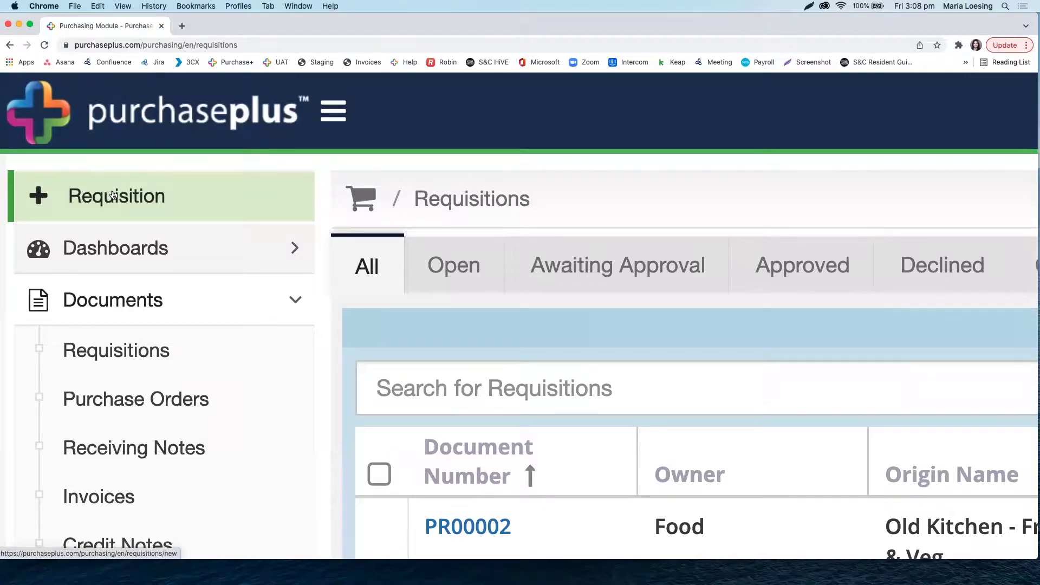
click(112, 195)
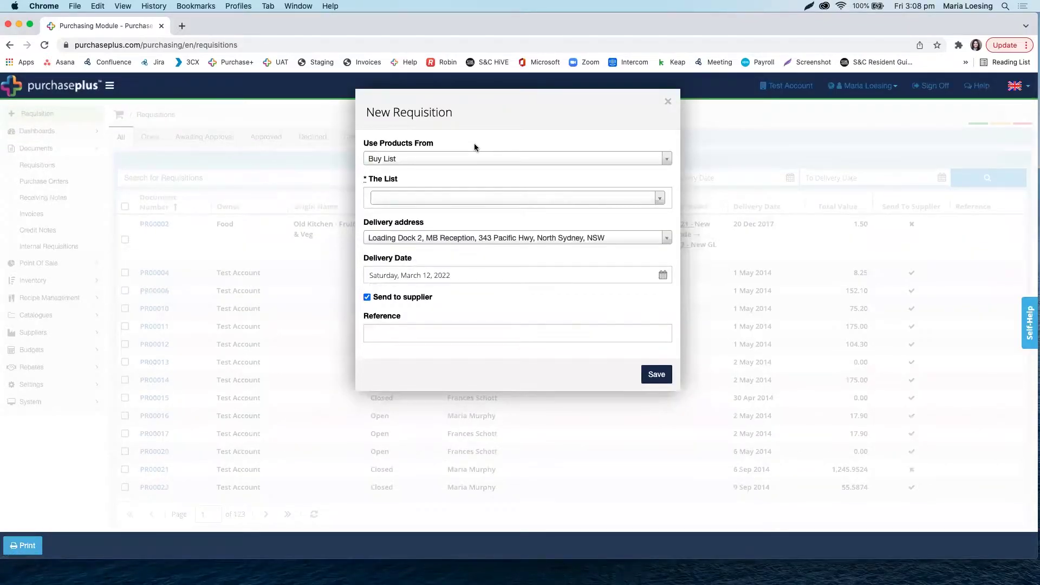
Review the product sources offered for the new requisition, keeping Buy List as the source.
click(664, 158)
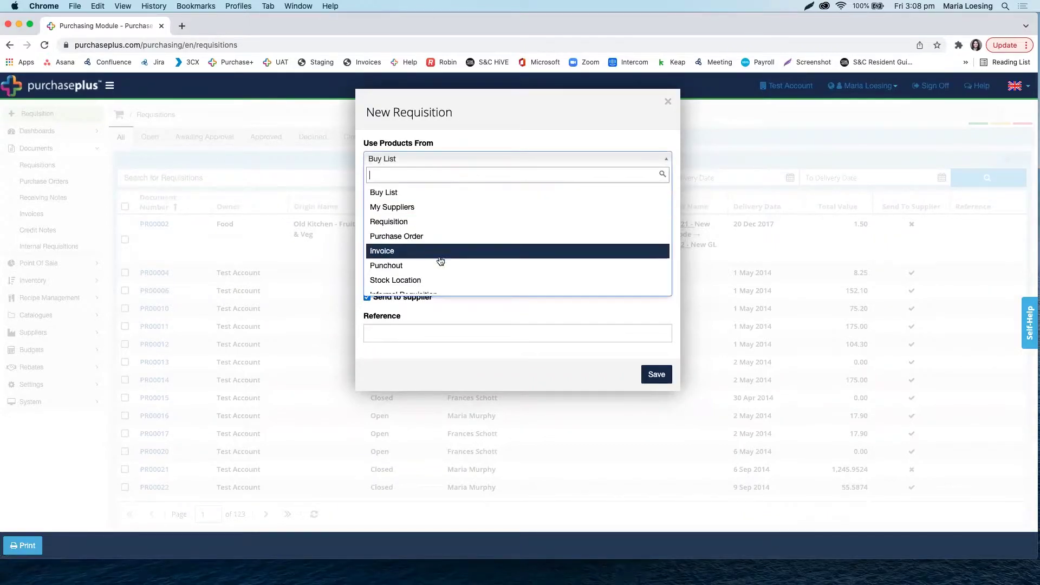
scroll(439, 271, down, 1)
scroll(439, 270, up, 1)
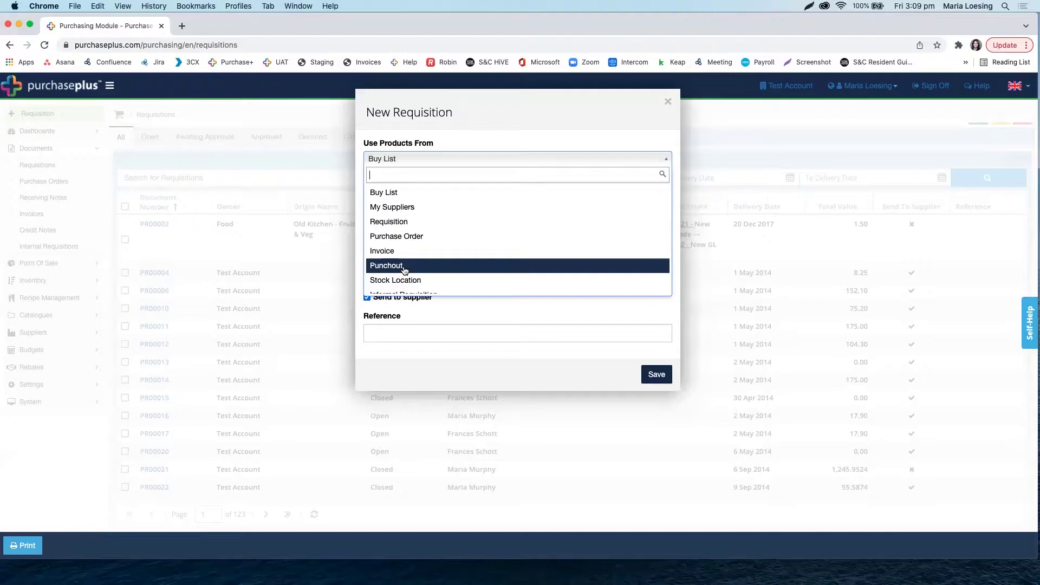
scroll(403, 270, down, 1)
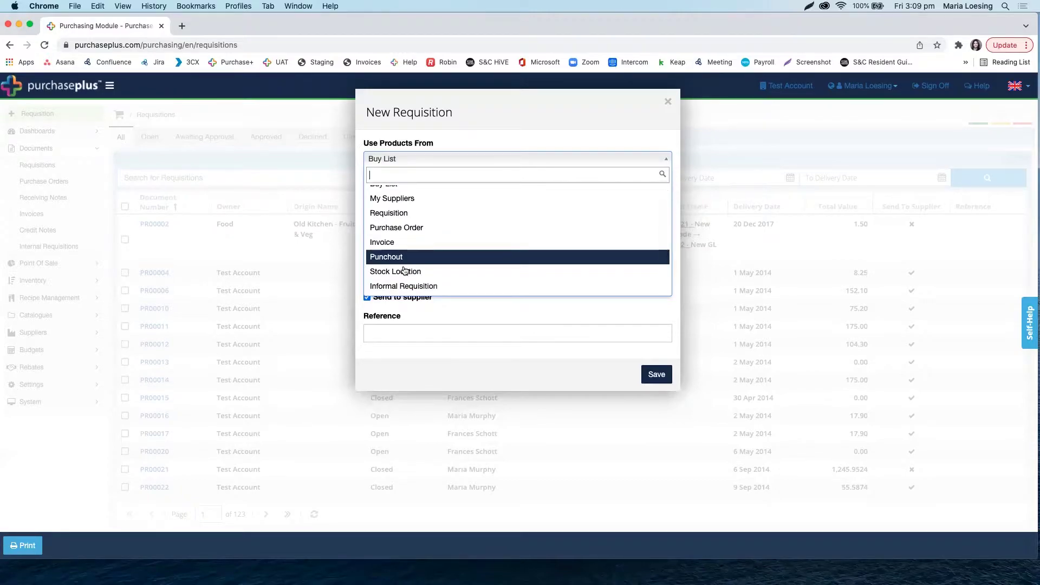
scroll(392, 289, up, 1)
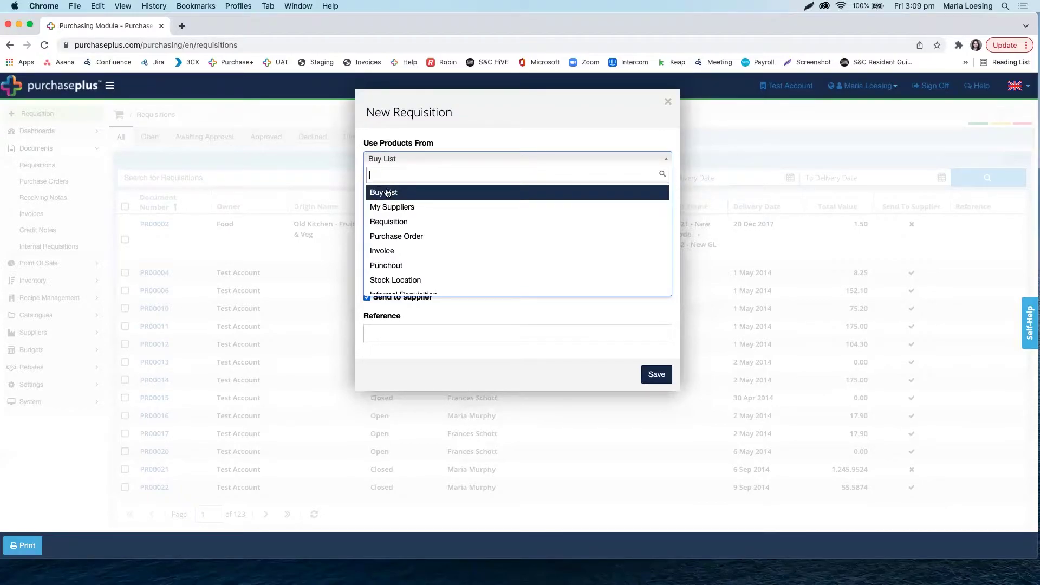
scroll(418, 278, down, 1)
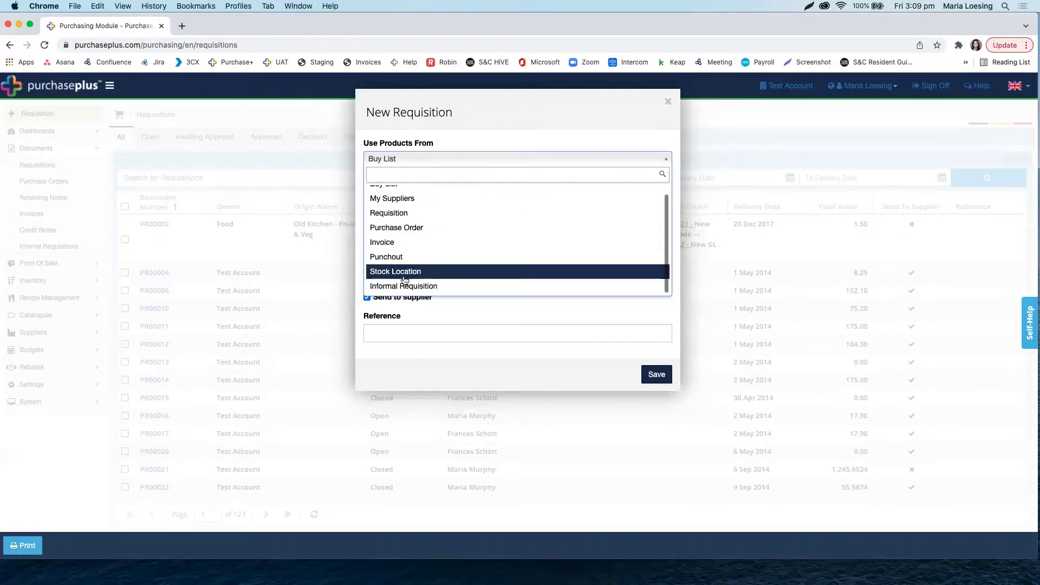
click(448, 309)
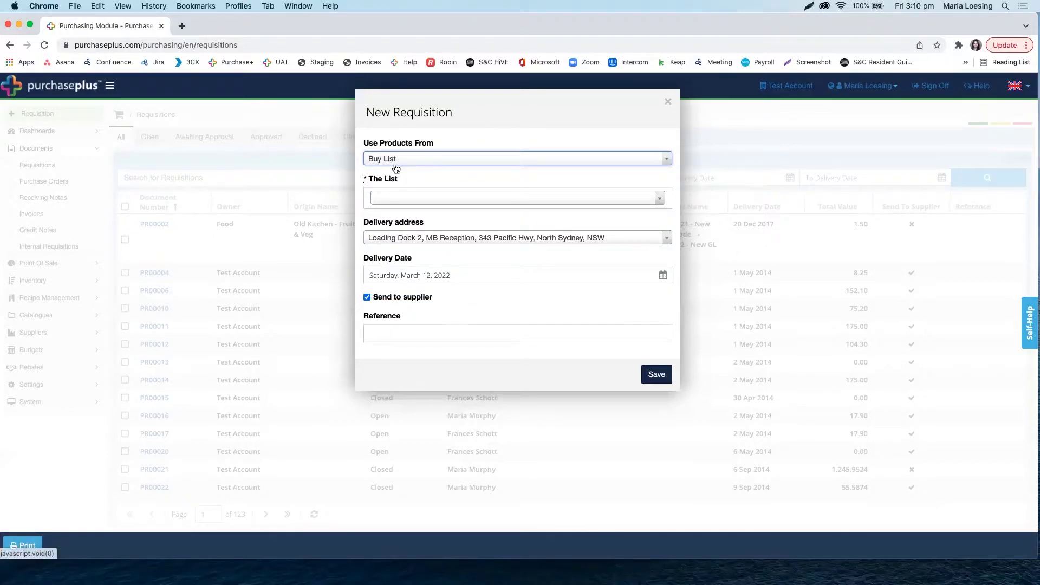
Browse the available buy lists and search them for Kitchen, leaving the list unselected.
click(657, 202)
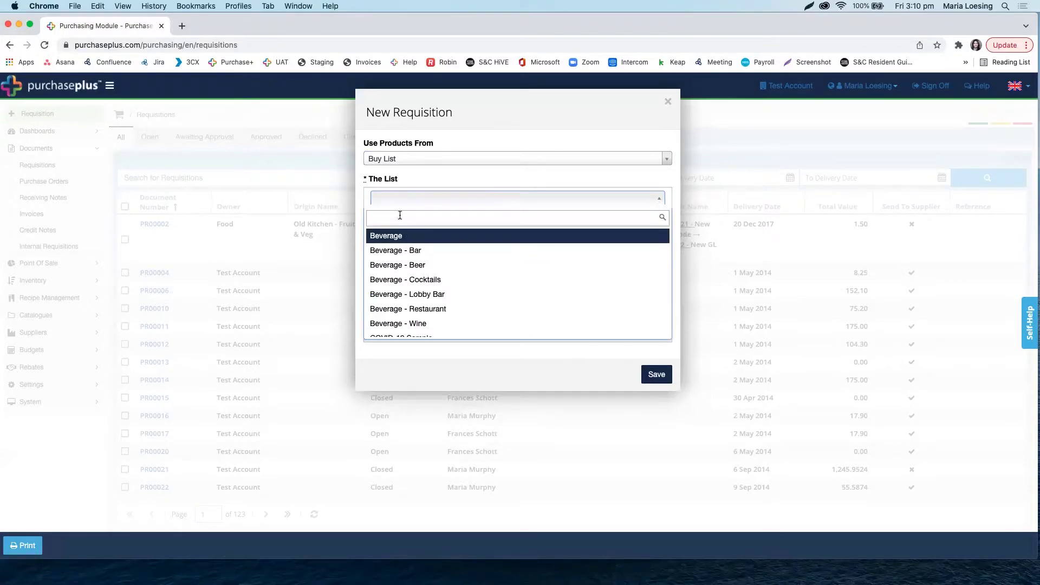
scroll(400, 300, down, 5)
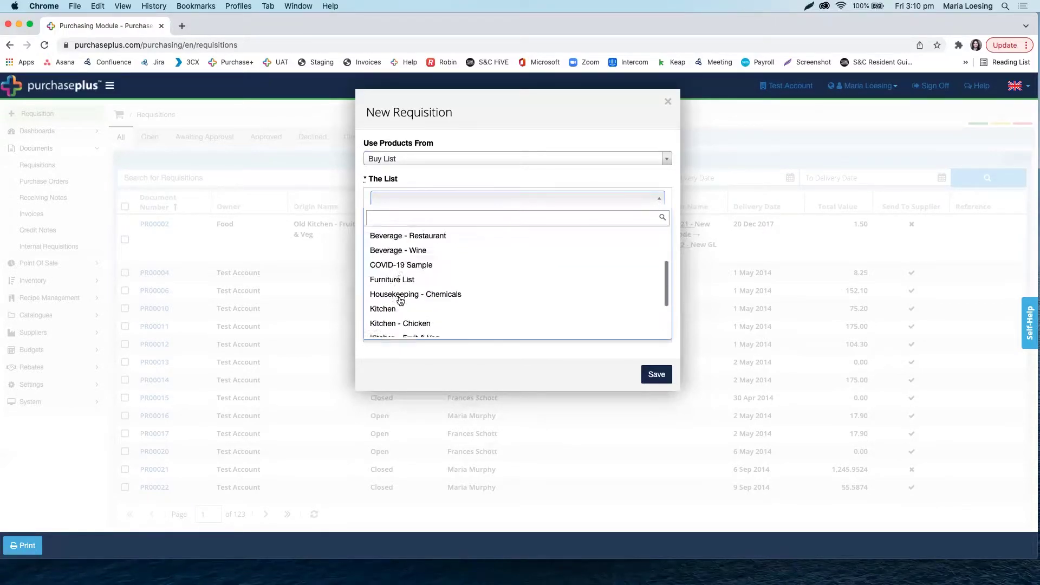
scroll(401, 300, up, 5)
text(Ki)
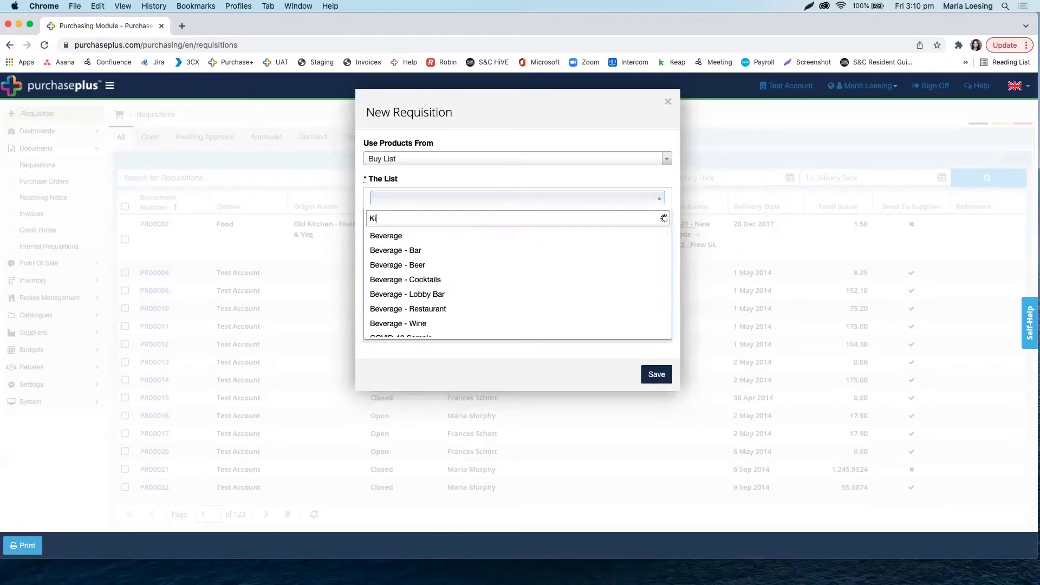
text(tchen)
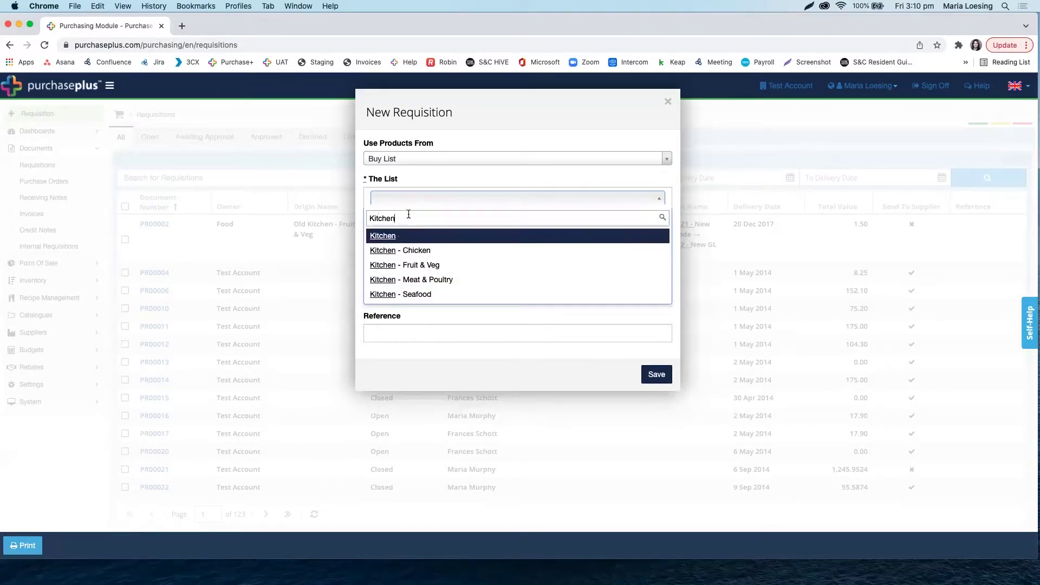
double_click(406, 219)
key(BackSpace)
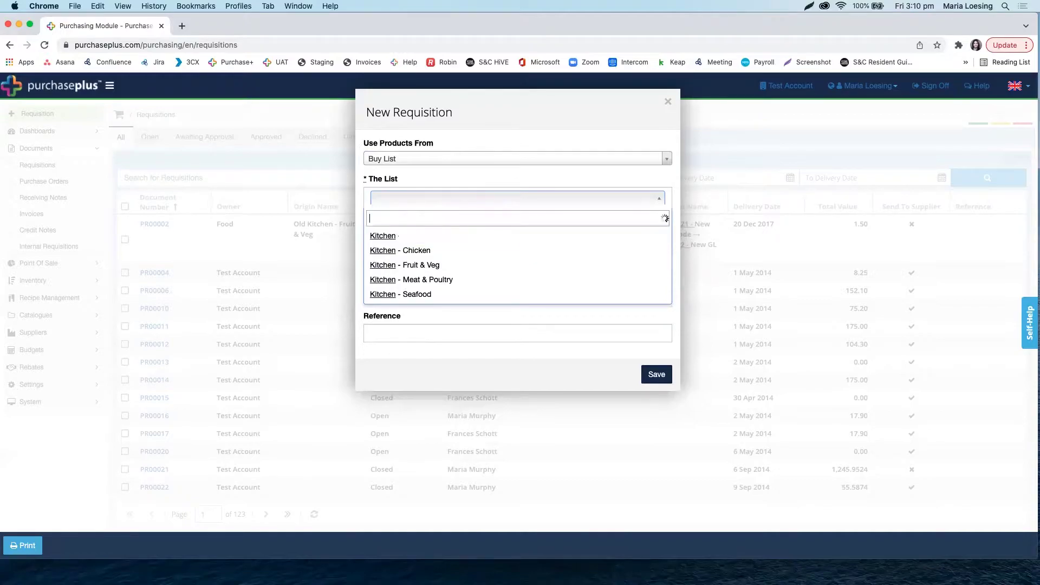
click(441, 180)
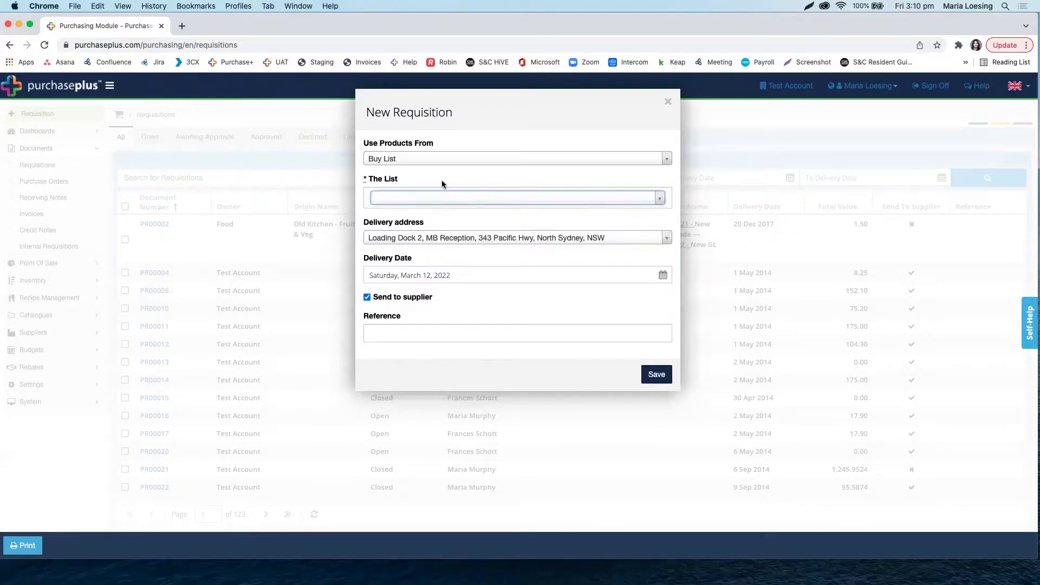
Select Beverage - Bar as the buy list and check the delivery address choices, keeping the default address.
click(437, 195)
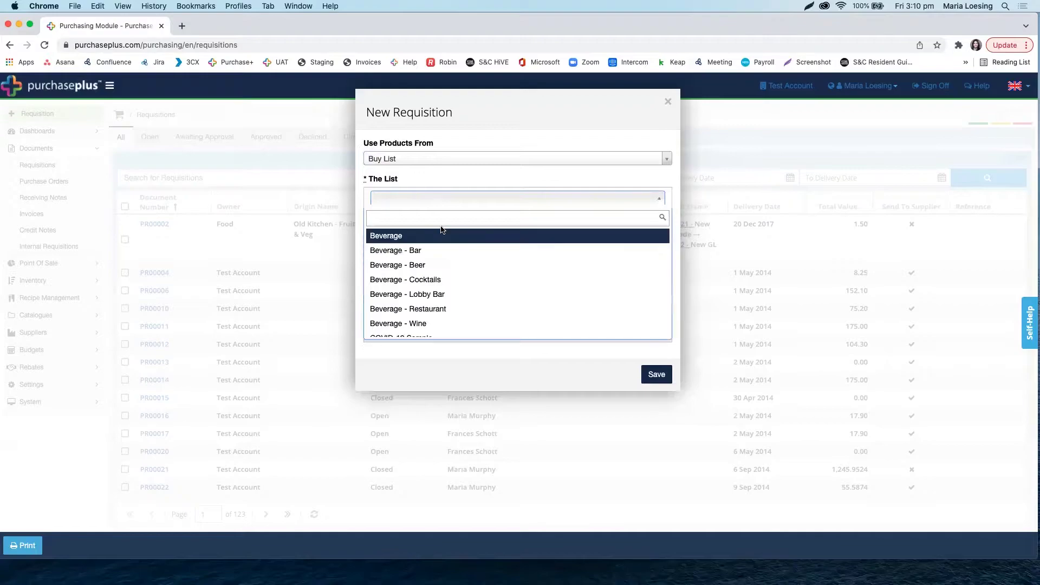
click(436, 249)
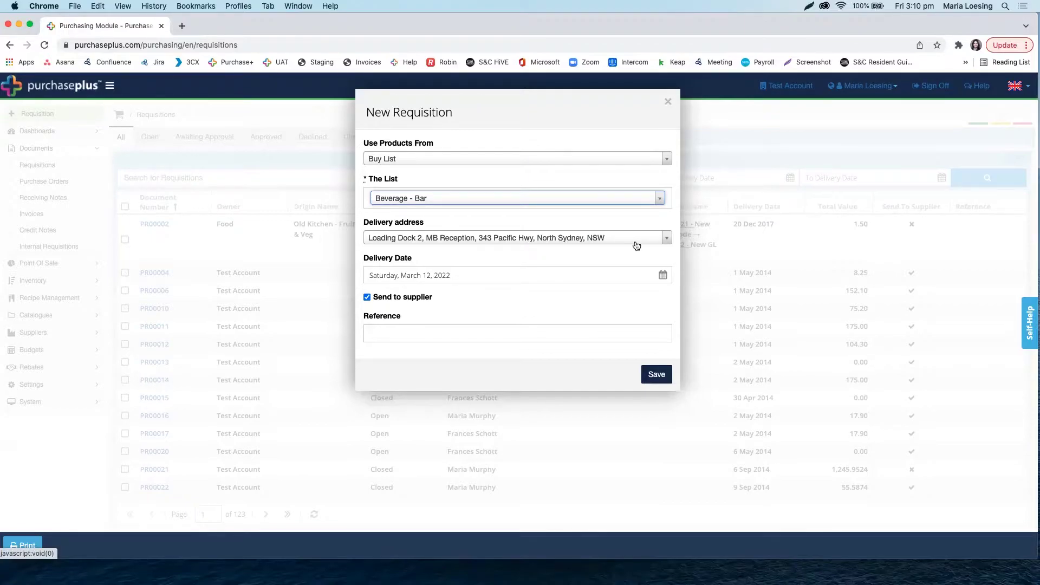
click(665, 239)
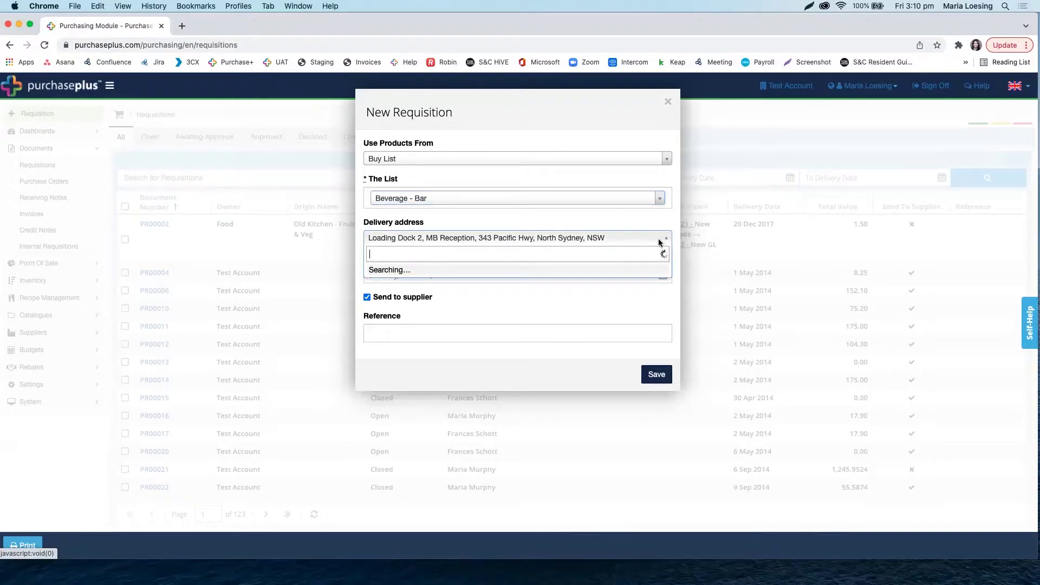
click(571, 237)
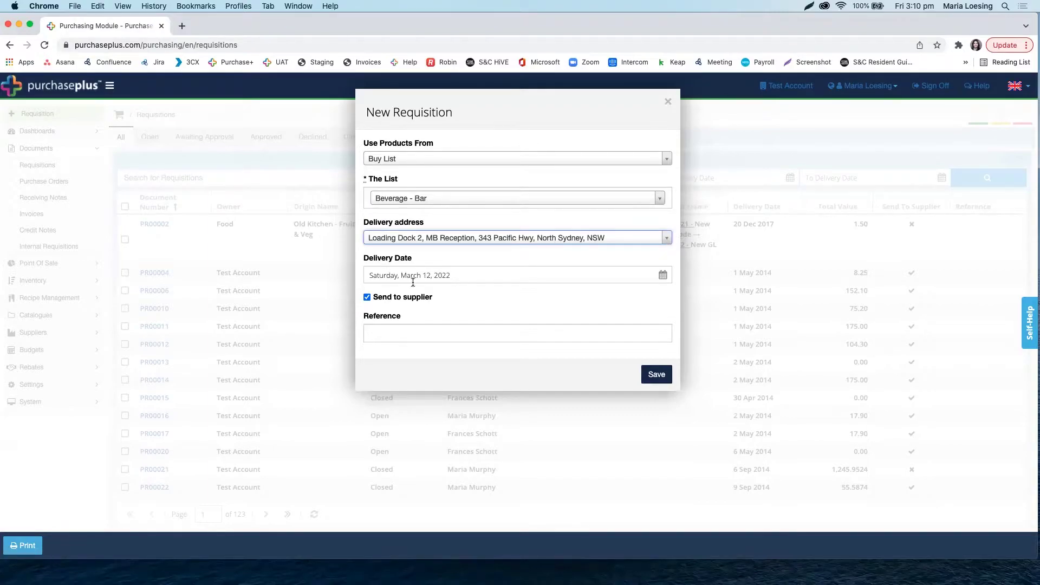
Examine the delivery date field and its calendar, keeping the preset date.
key(super+equal)
key(super+equal)
key(super+equal)
key(super+equal)
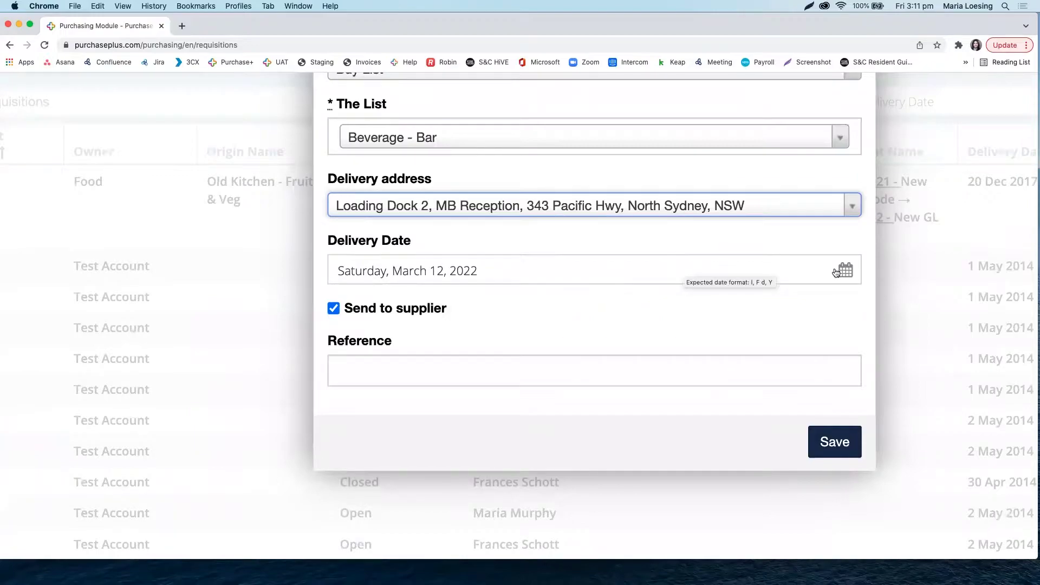
key(super+0)
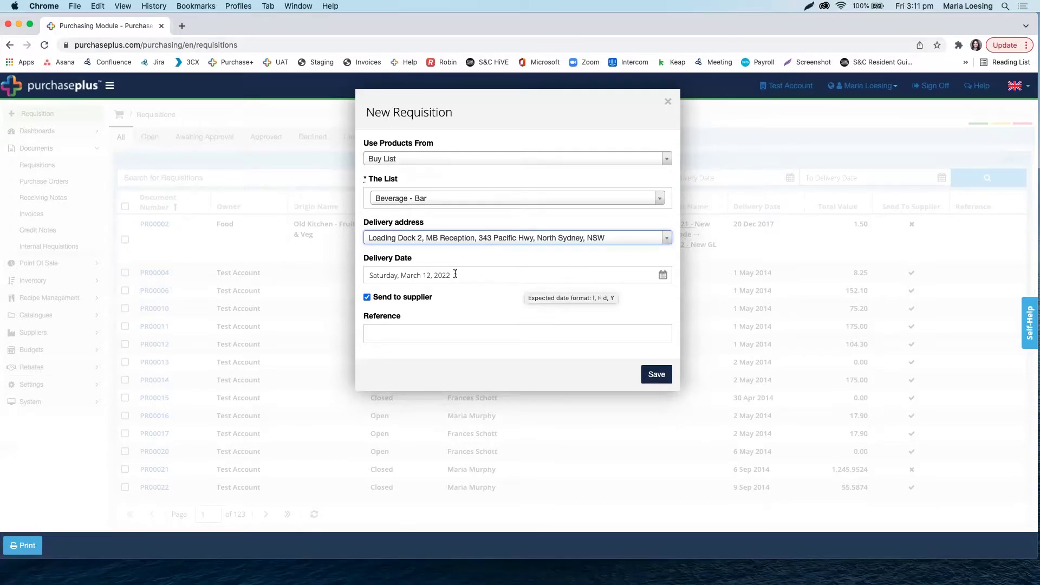
click(663, 276)
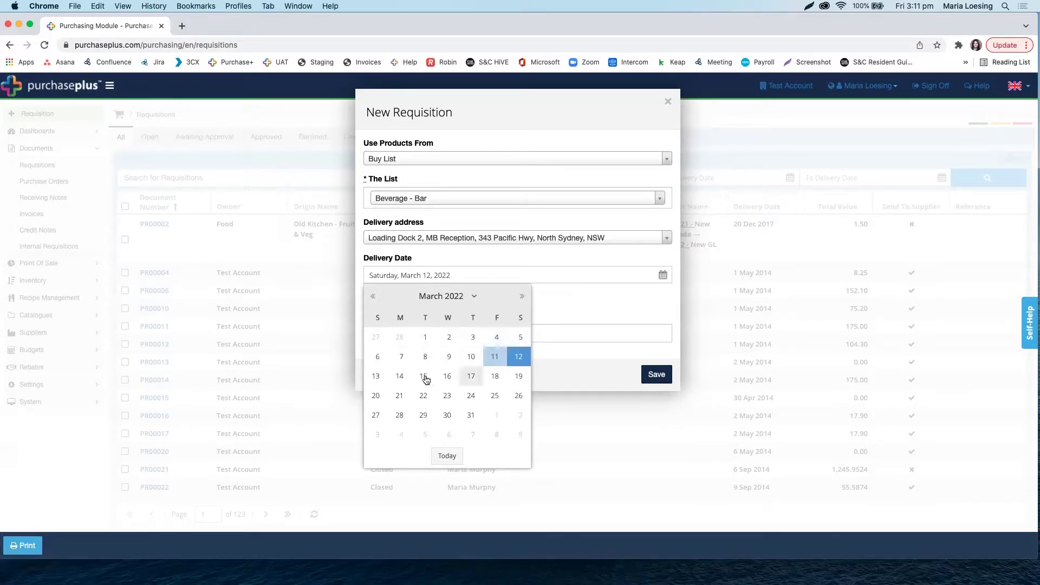
click(557, 295)
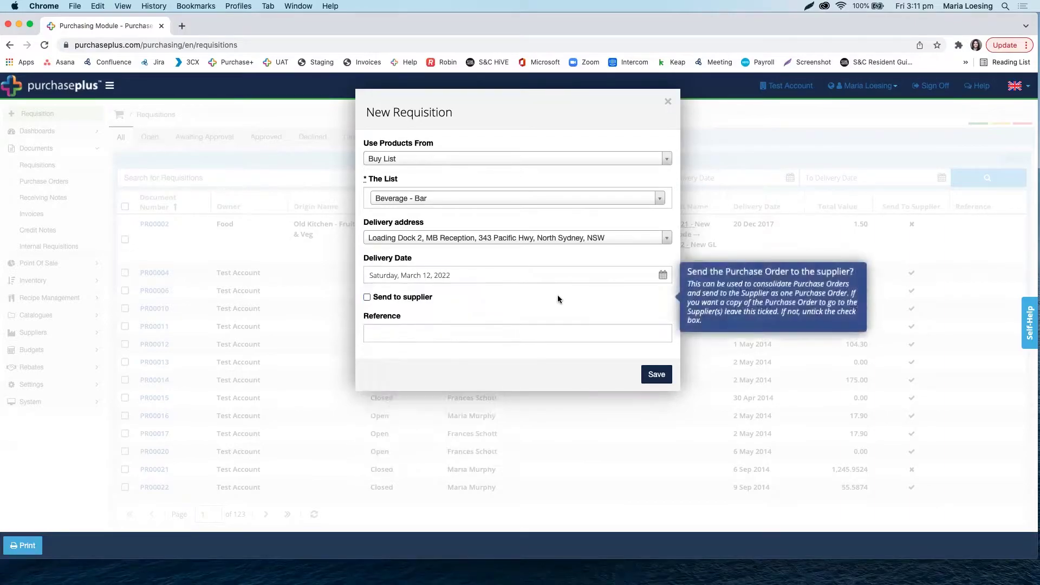
Turn off the Send to supplier option for the new requisition.
click(368, 298)
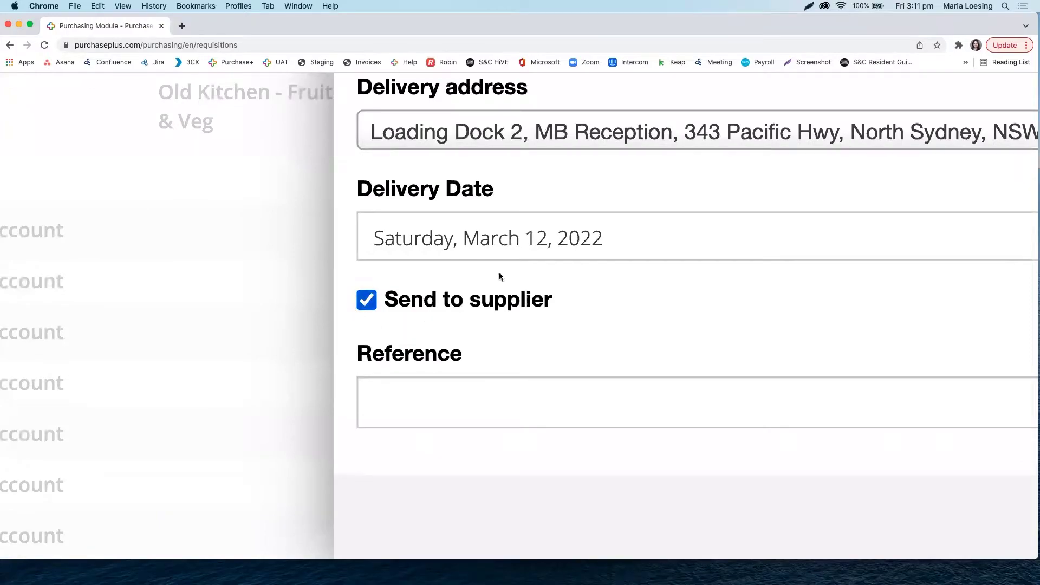
click(368, 298)
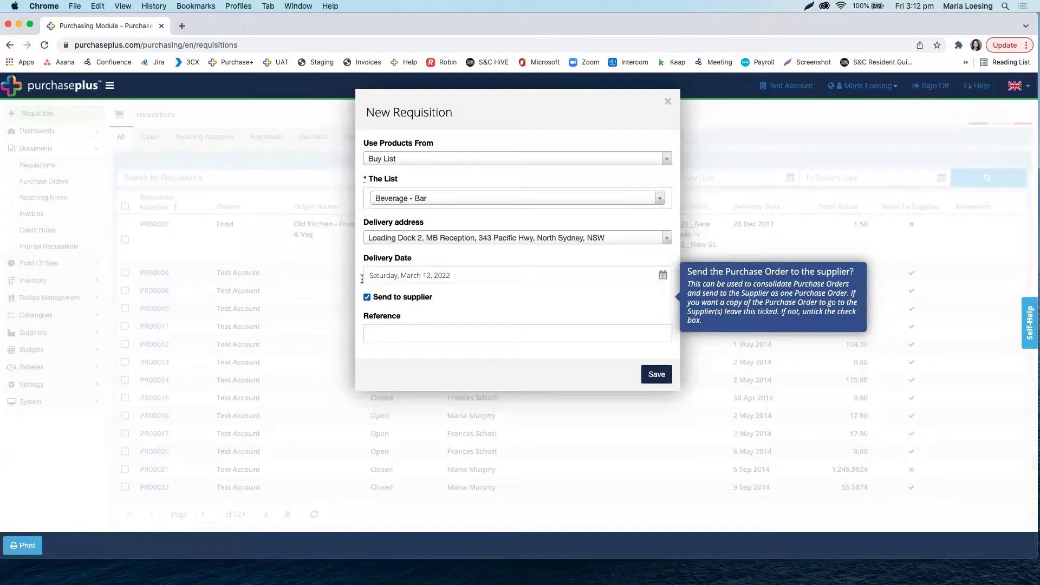
click(367, 297)
click(366, 299)
Enter Test for Training as the reference and save the new requisition.
click(394, 332)
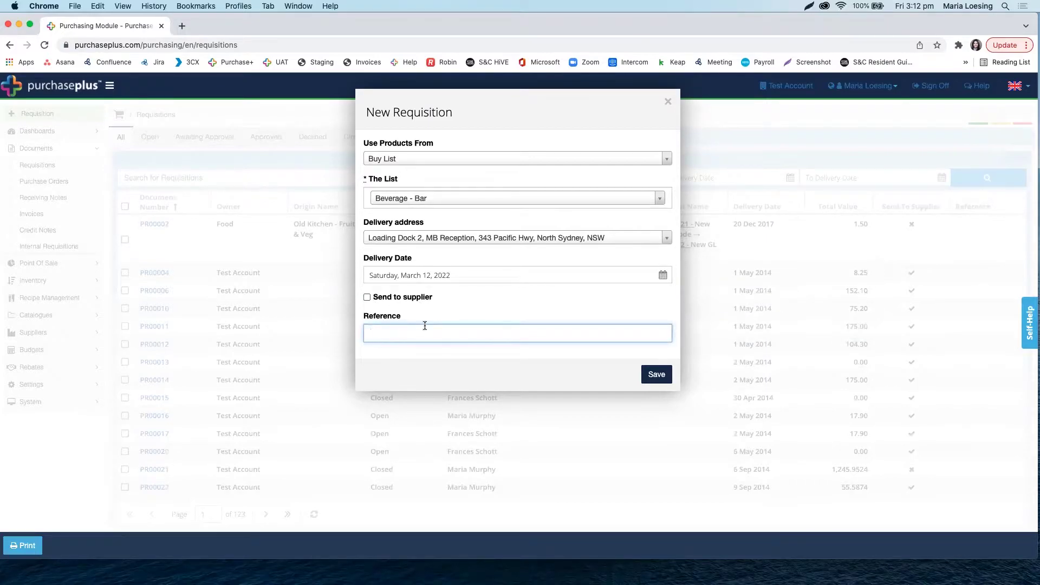
text(Test)
text(for Training)
click(657, 375)
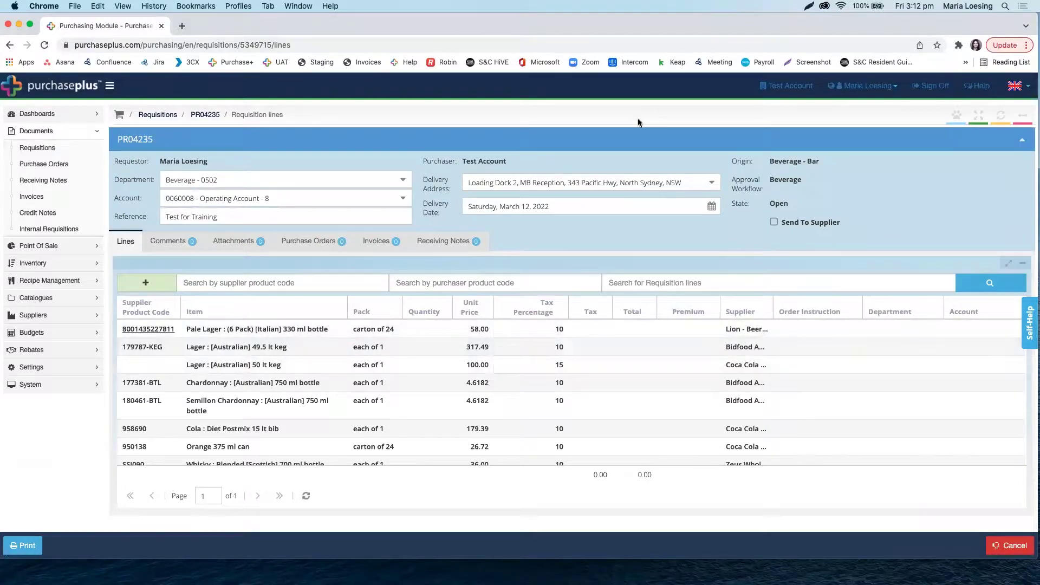
Examine the requestor, department, account, origin and approval workflow details in the requisition header.
scroll(181, 167, up, 1)
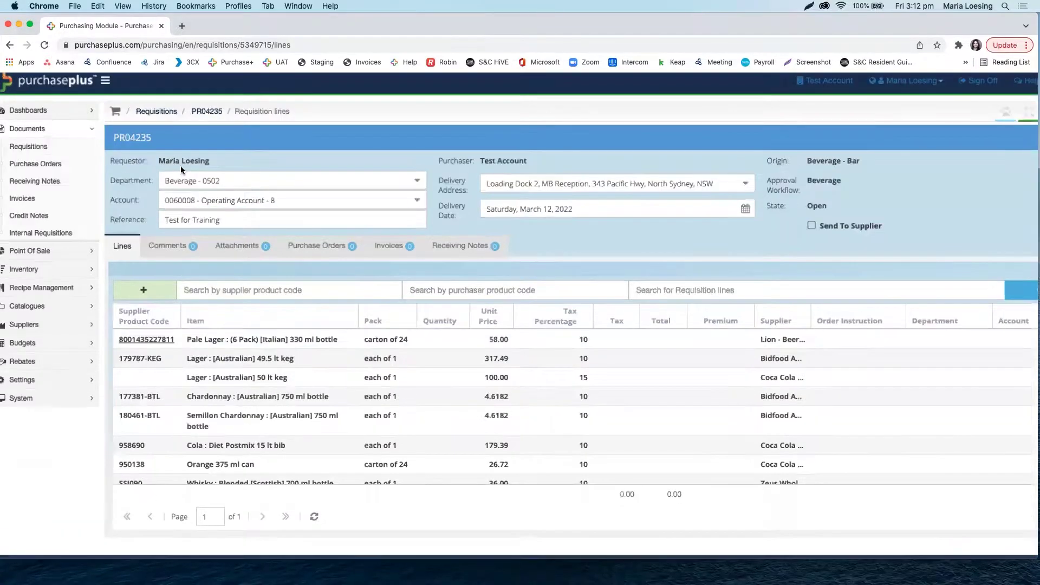
scroll(181, 170, up, 2)
scroll(261, 187, up, 2)
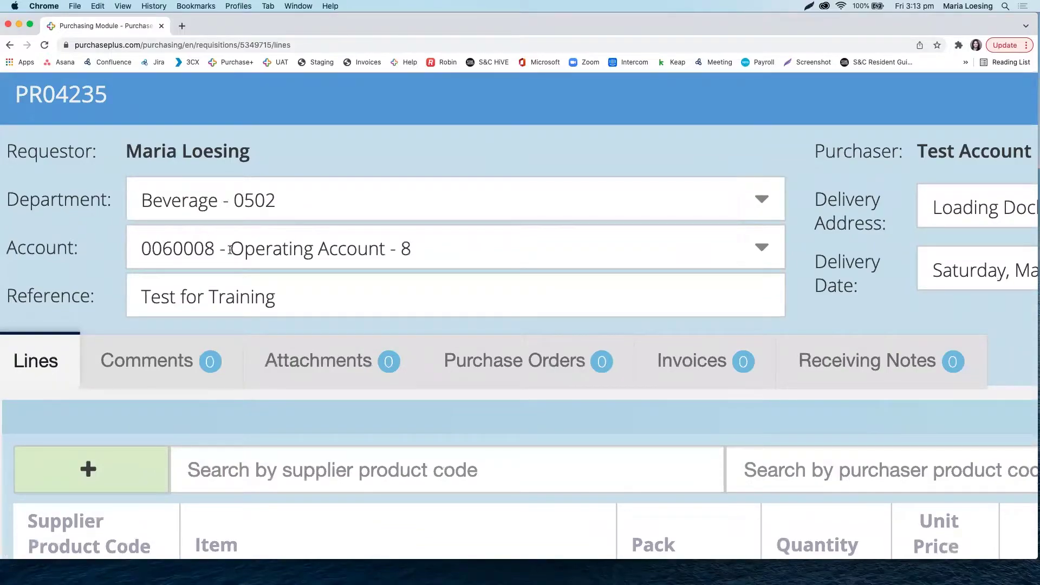
scroll(231, 249, down, 2)
scroll(231, 250, down, 2)
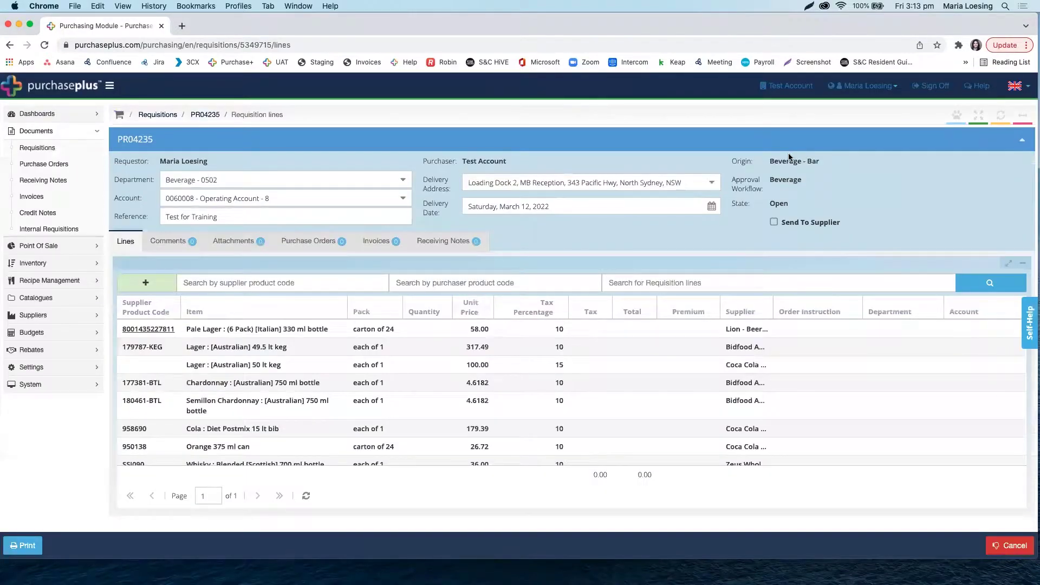
scroll(790, 155, up, 4)
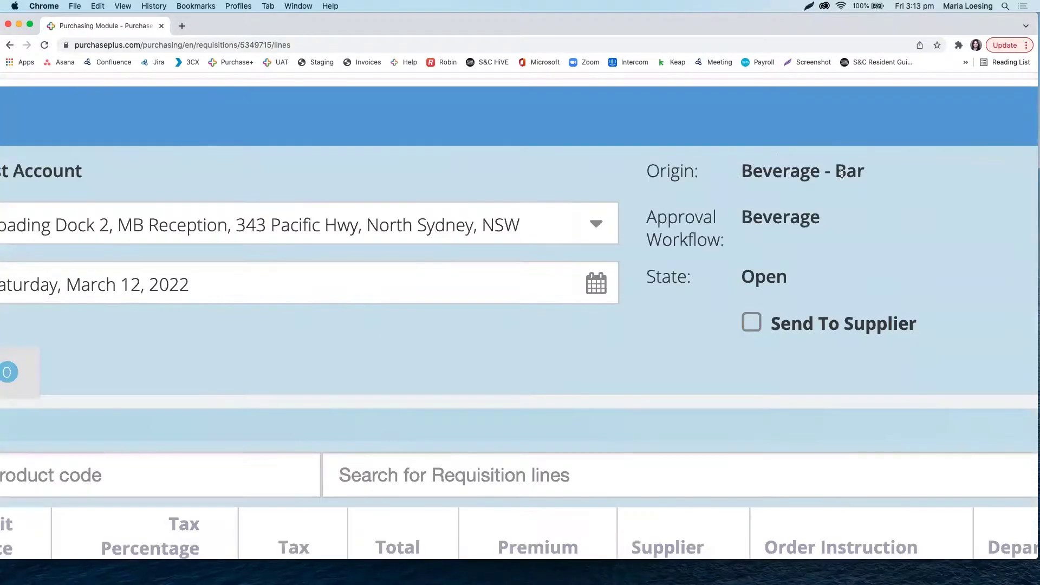
scroll(791, 166, down, 4)
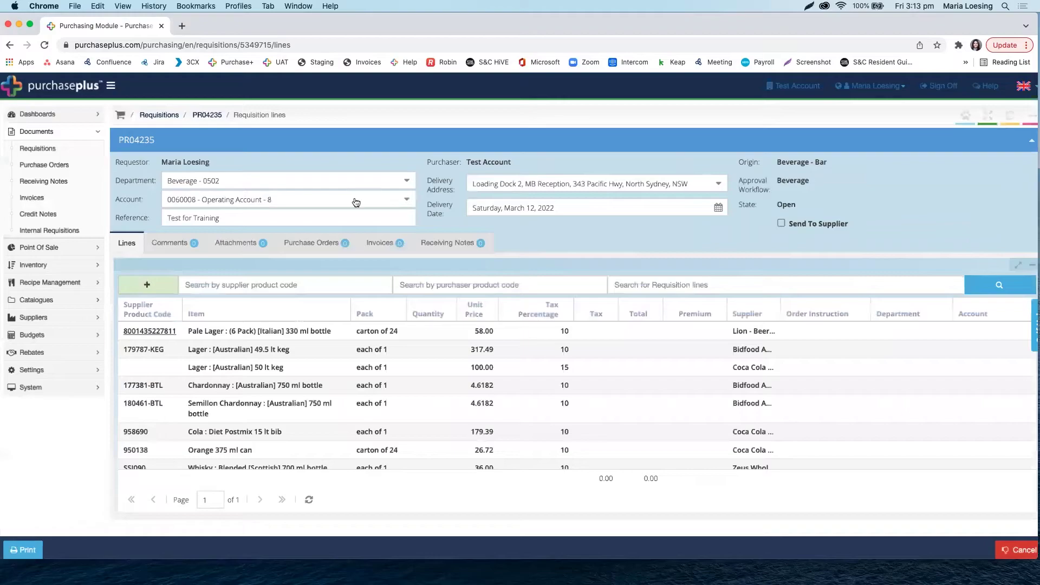
scroll(269, 180, down, 1)
click(269, 180)
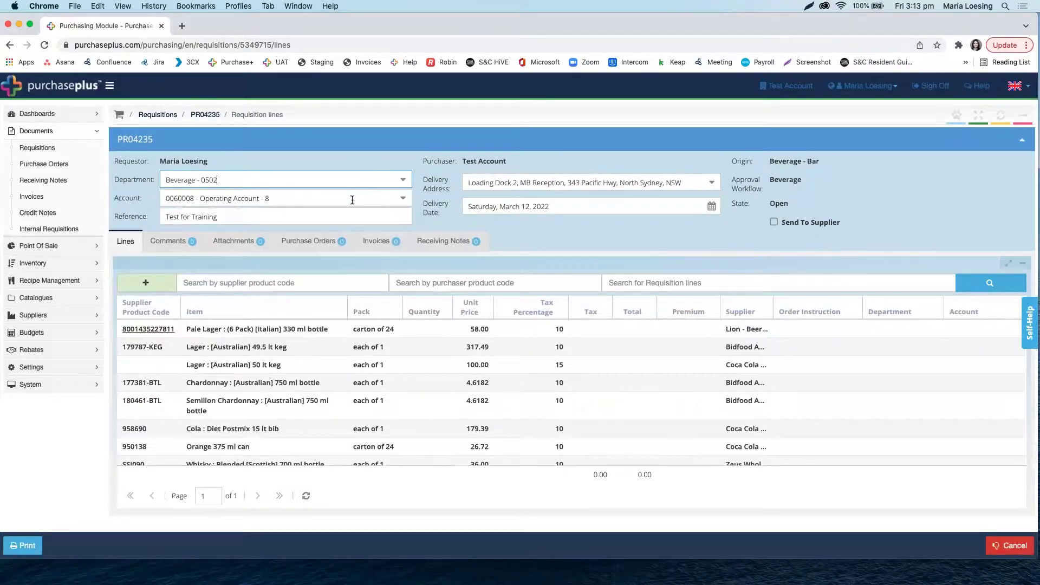
click(320, 200)
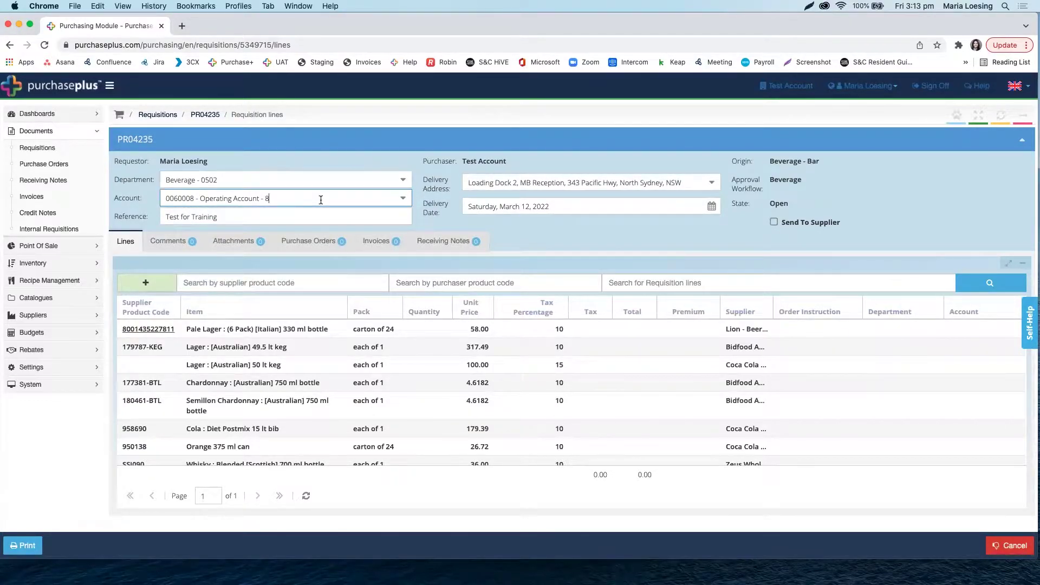
click(312, 172)
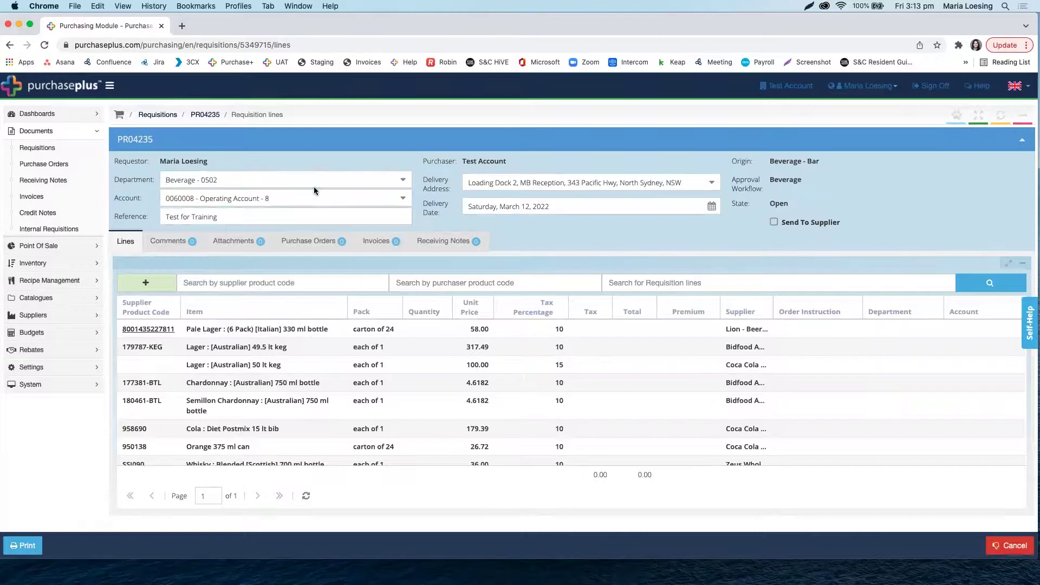
Review the reference text and the delivery address and date fields in the requisition header.
drag(281, 214, 162, 213)
scroll(159, 215, up, 2)
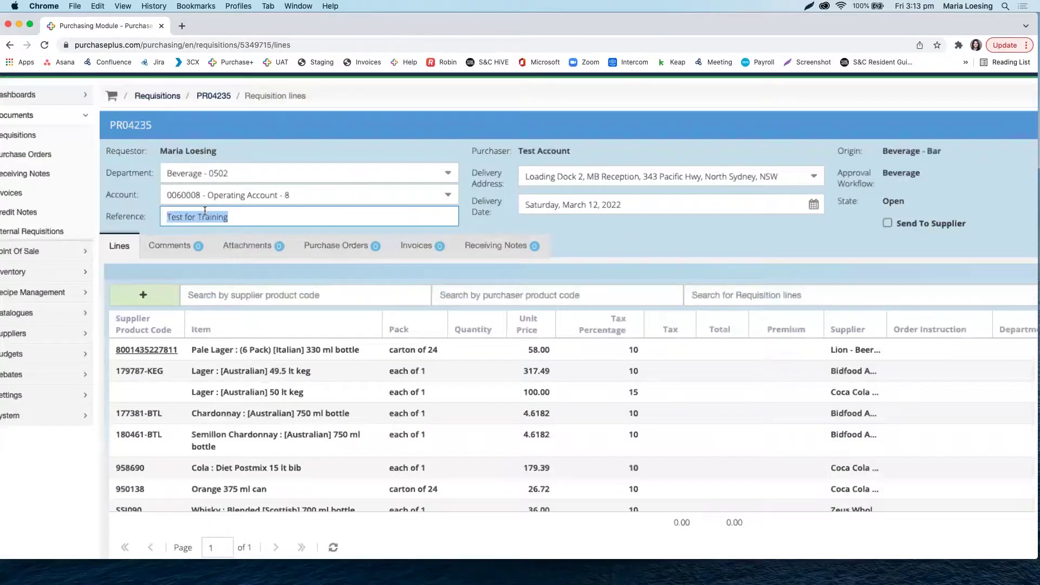
scroll(223, 214, up, 5)
scroll(376, 222, down, 2)
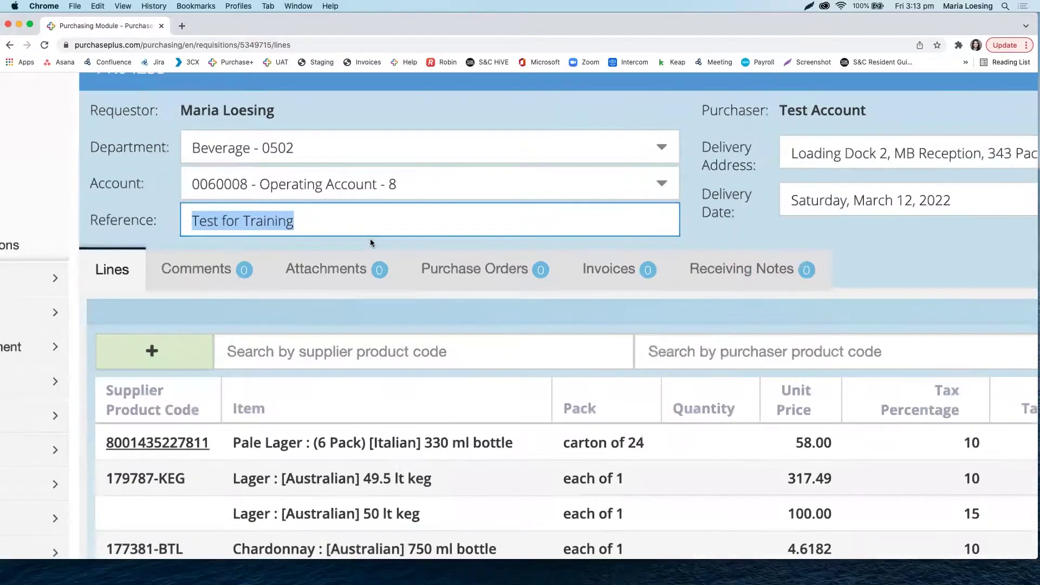
scroll(370, 242, down, 3)
click(580, 201)
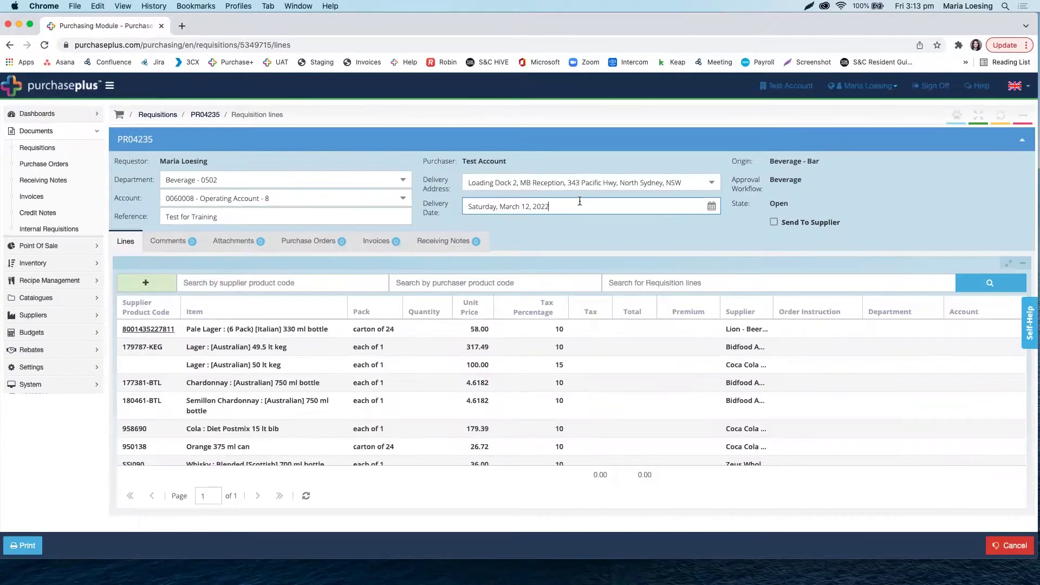
scroll(580, 201, up, 5)
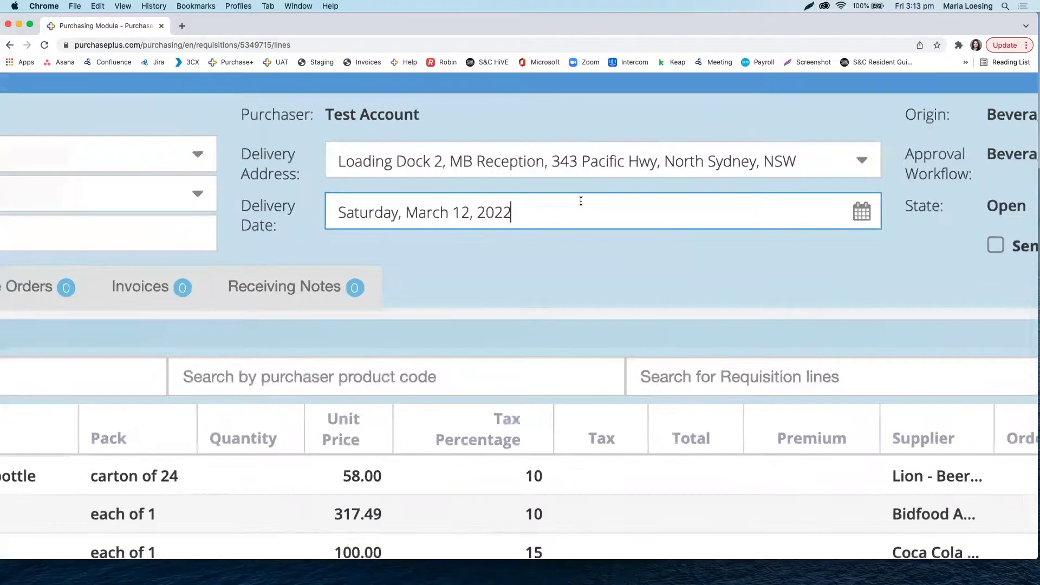
scroll(581, 201, down, 5)
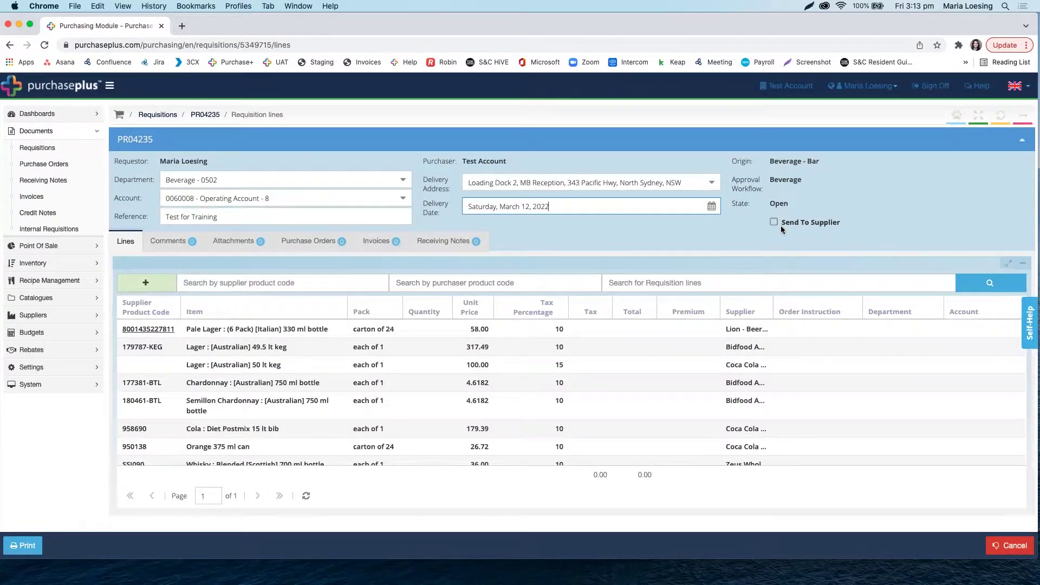
Try the Send To Supplier option by turning it on and back off.
scroll(780, 222, up, 4)
scroll(778, 212, up, 3)
click(759, 214)
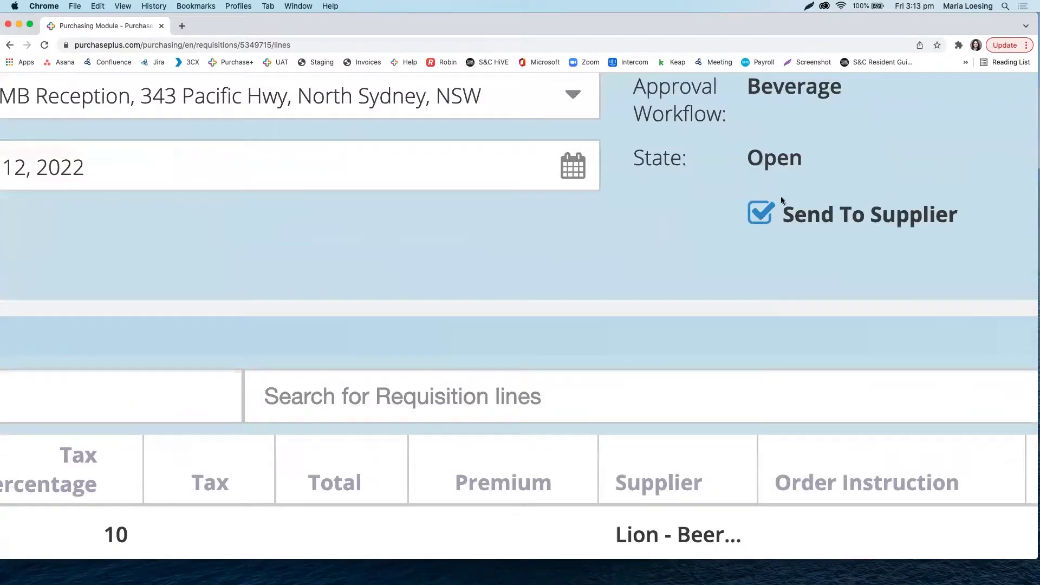
click(759, 215)
scroll(856, 168, down, 7)
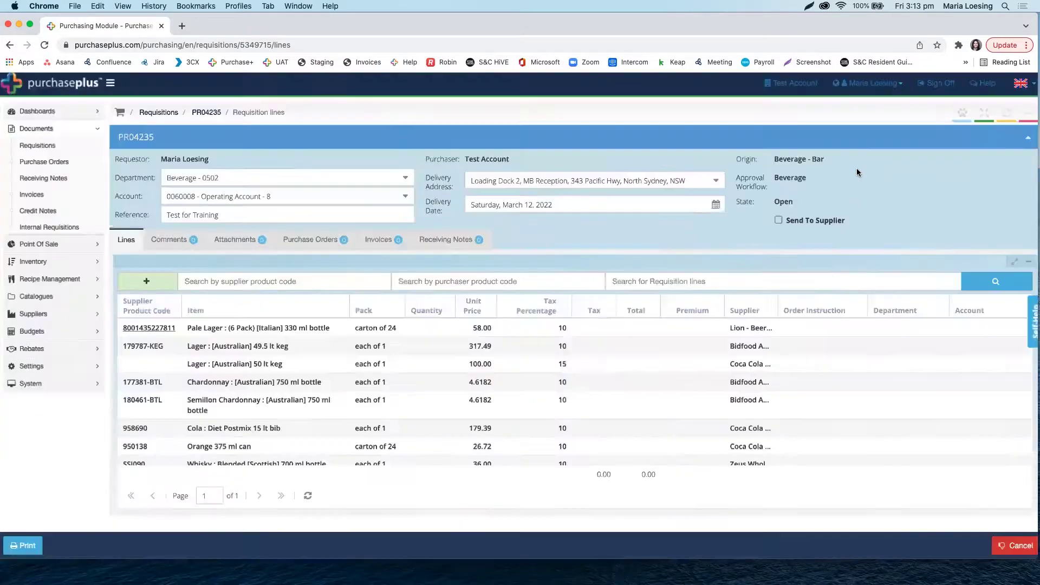
scroll(798, 209, down, 1)
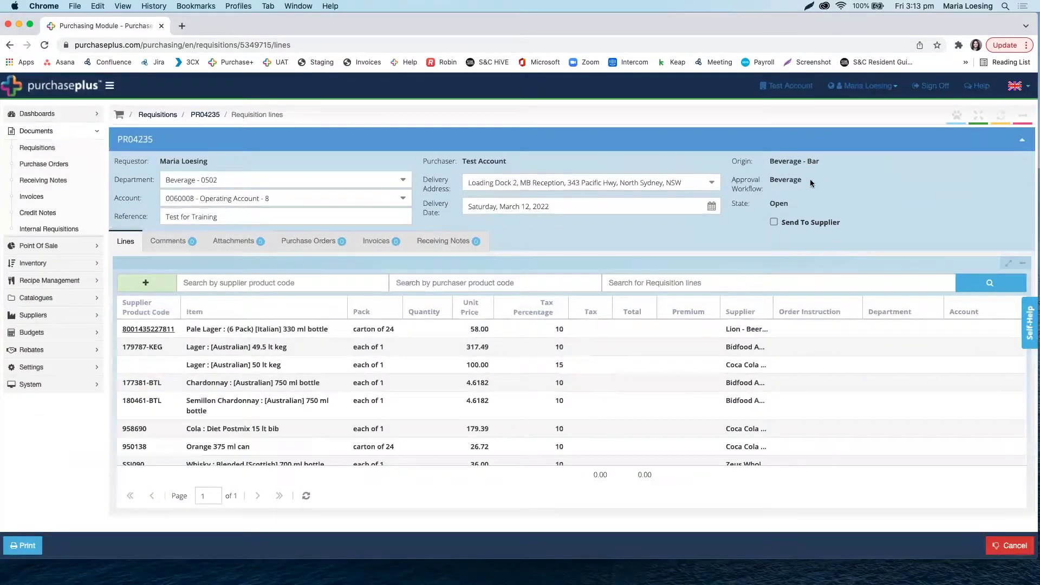
Try changing the department to Engineering → Test Account with a matching account, and check the approval workflow.
scroll(767, 183, up, 5)
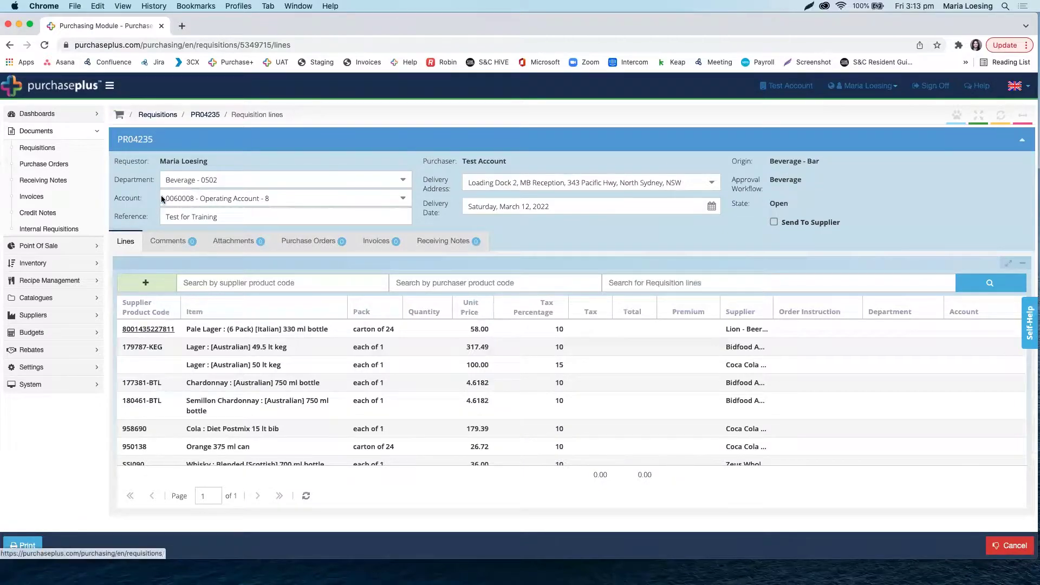
scroll(175, 190, up, 2)
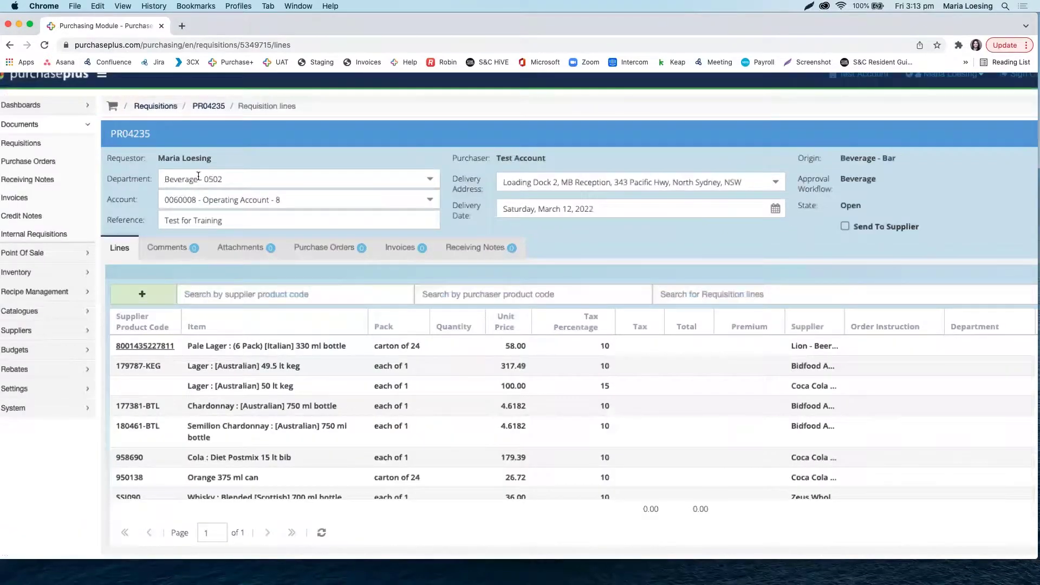
scroll(174, 186, up, 3)
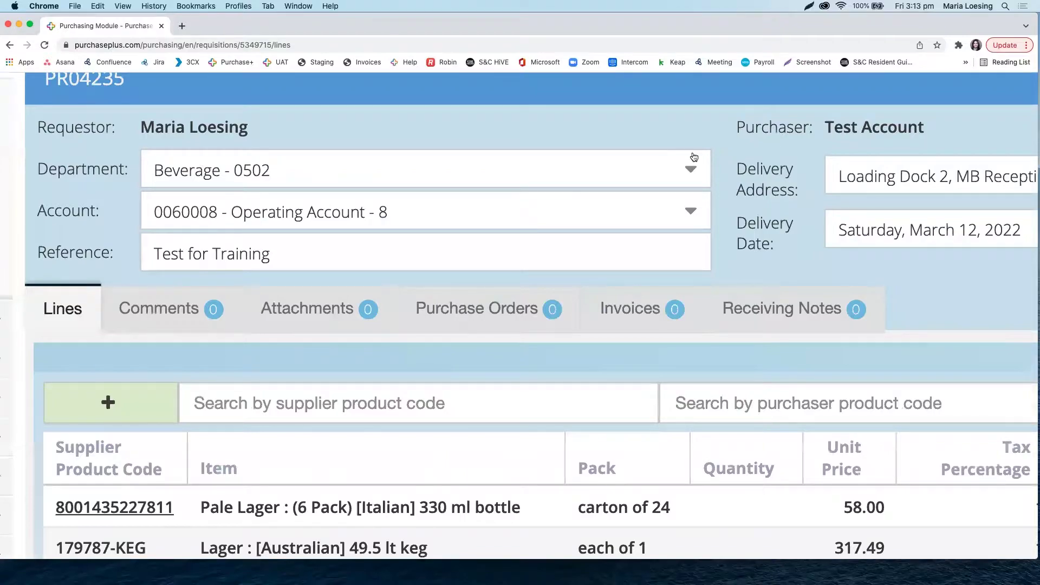
click(694, 157)
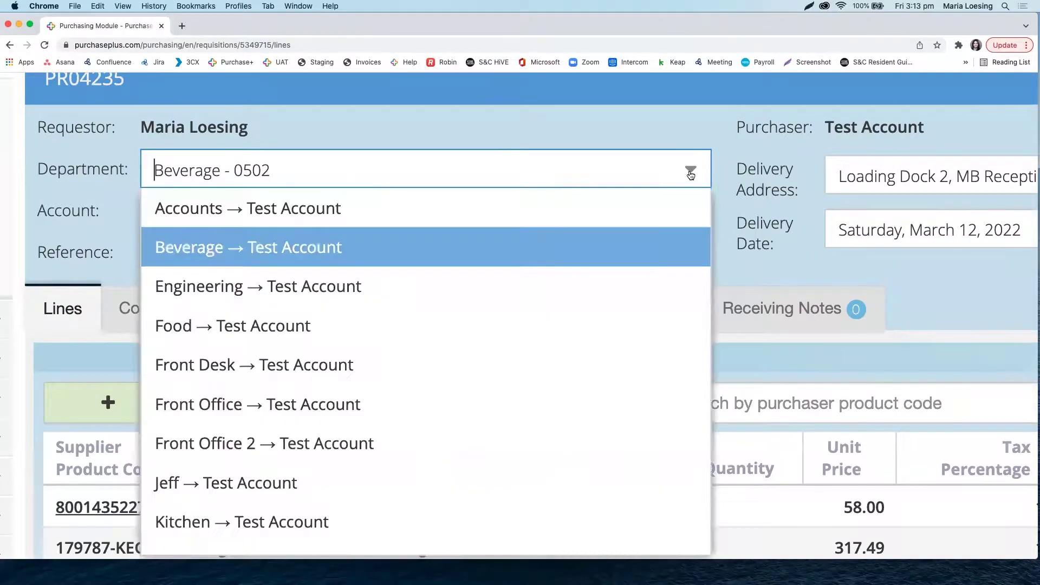
click(416, 277)
click(424, 214)
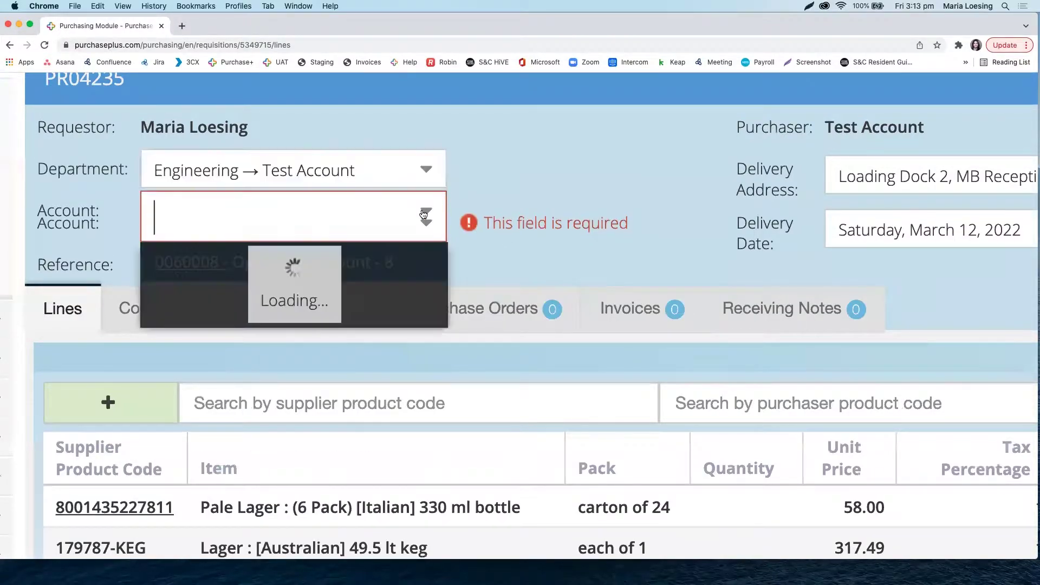
click(376, 288)
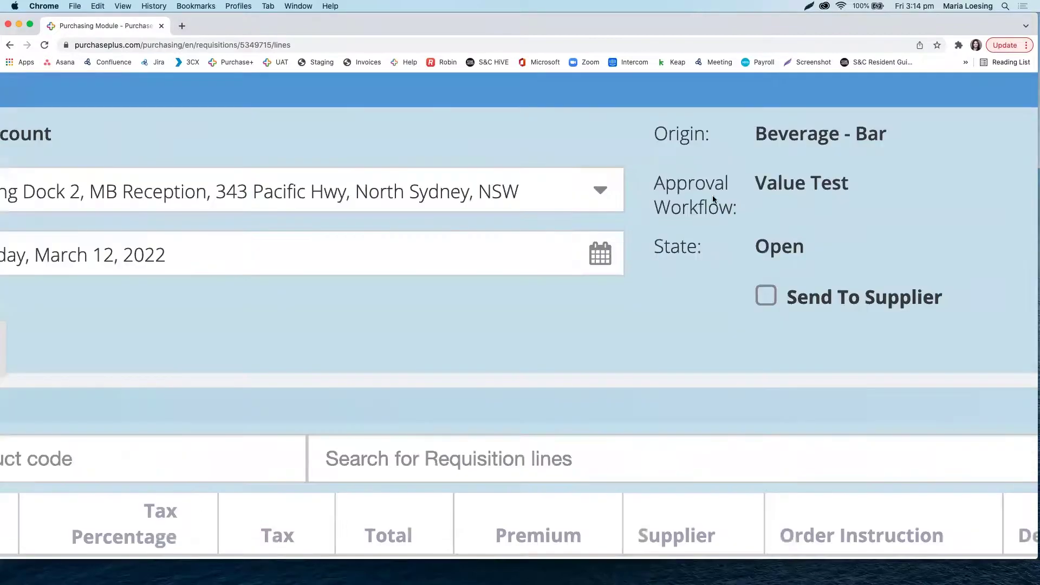
scroll(747, 188, down, 4)
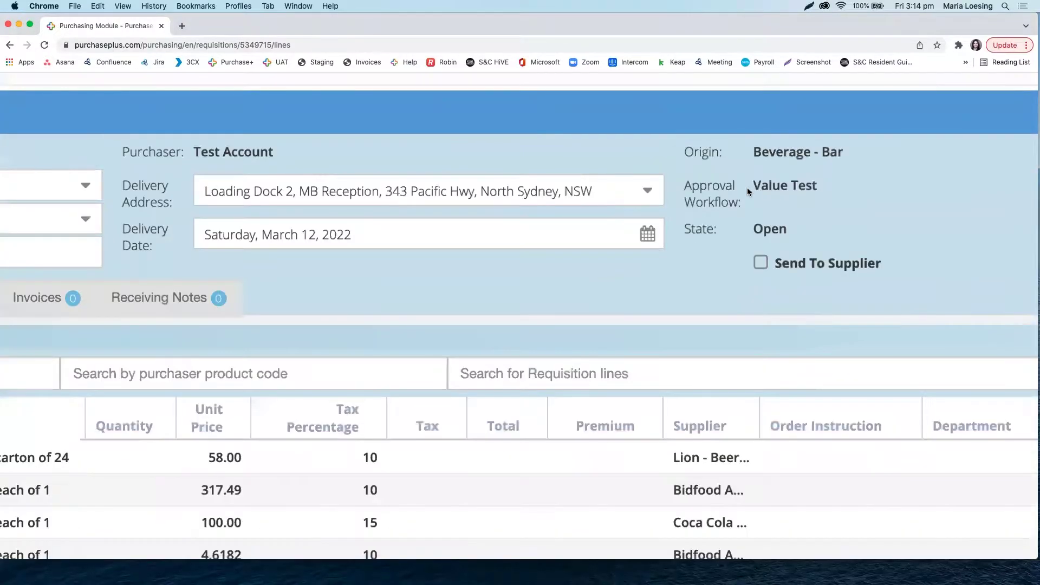
scroll(320, 191, down, 3)
Set the department to Beverage → Test Account with Operating Account - 7, and check the approval workflow.
click(402, 180)
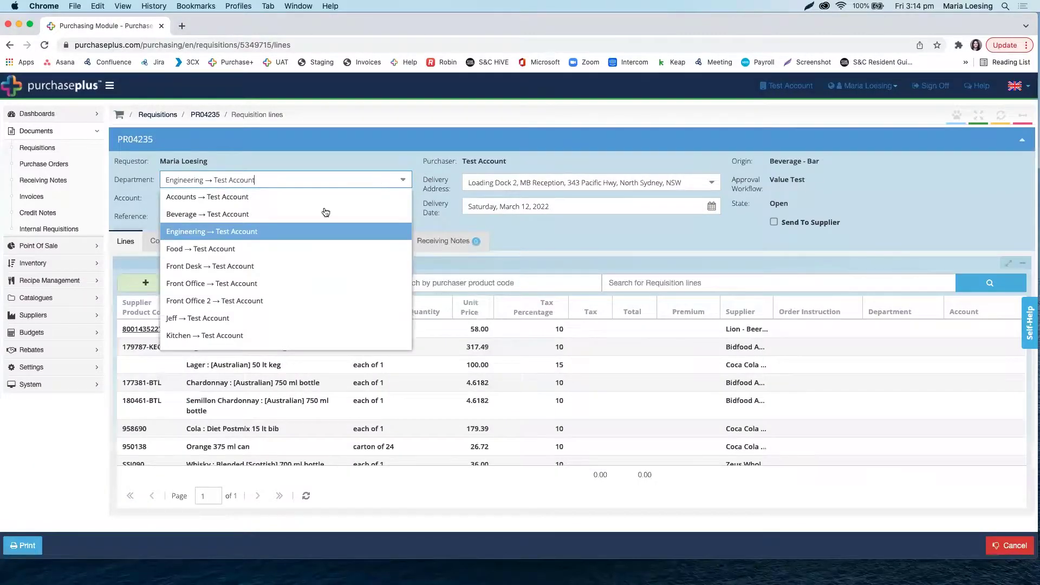
click(289, 221)
click(289, 202)
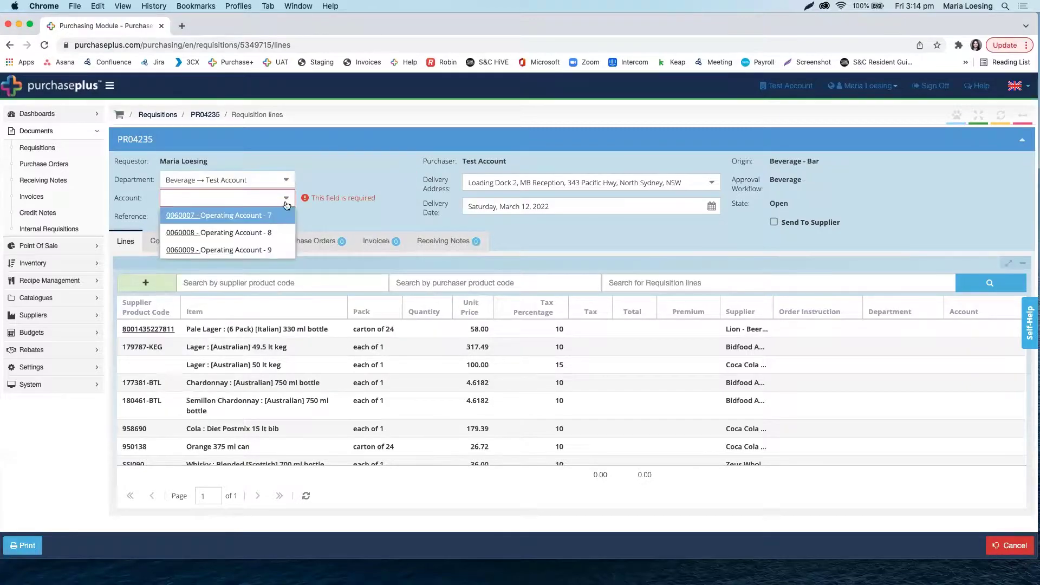
click(273, 217)
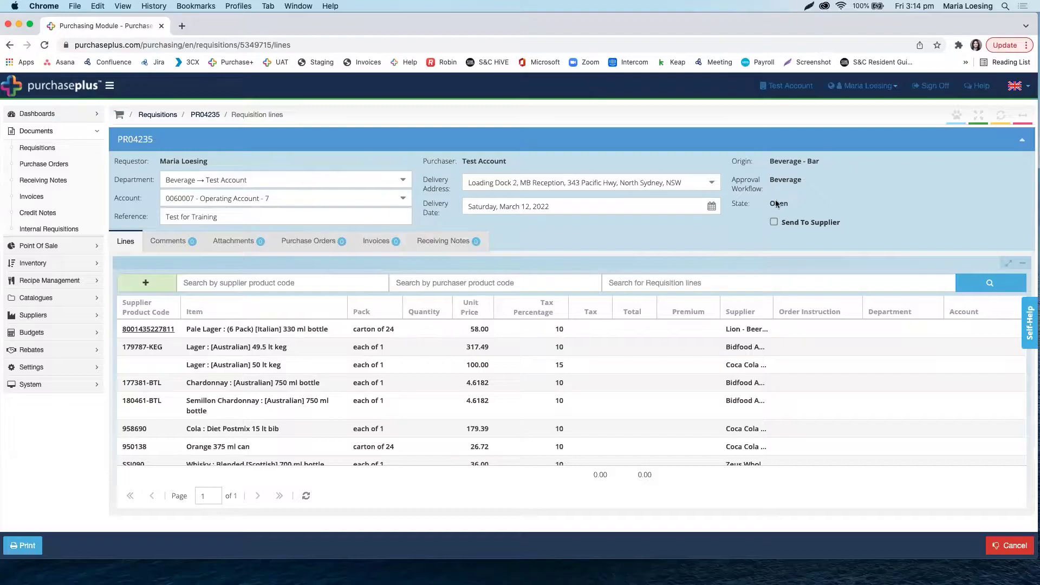
scroll(776, 187, up, 1)
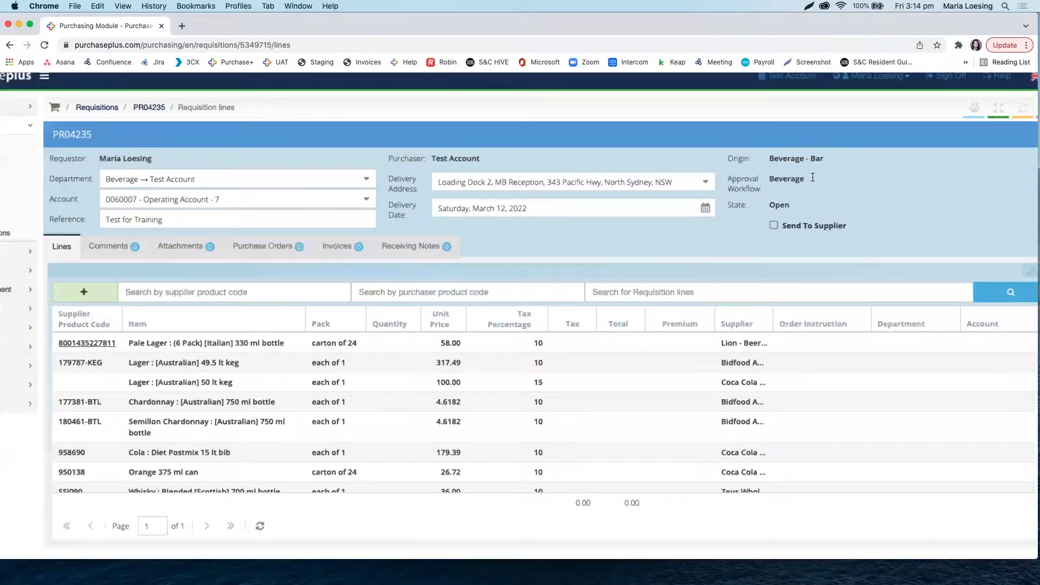
scroll(812, 177, up, 2)
scroll(812, 177, down, 3)
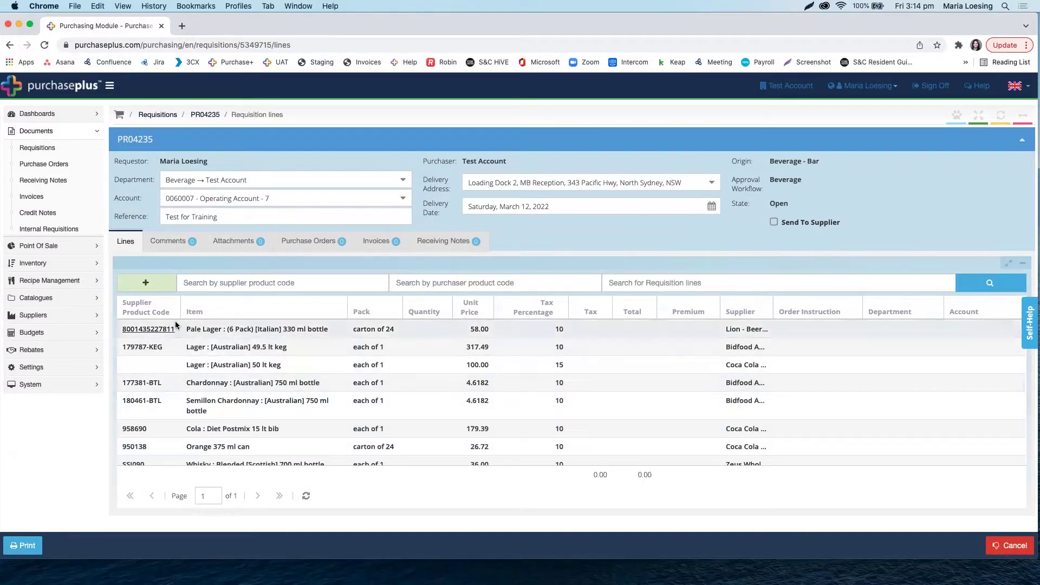
Open the Pale Lager (6 Pack) [Italian] 330 ml bottle line for editing and select its unit price value.
scroll(187, 316, up, 5)
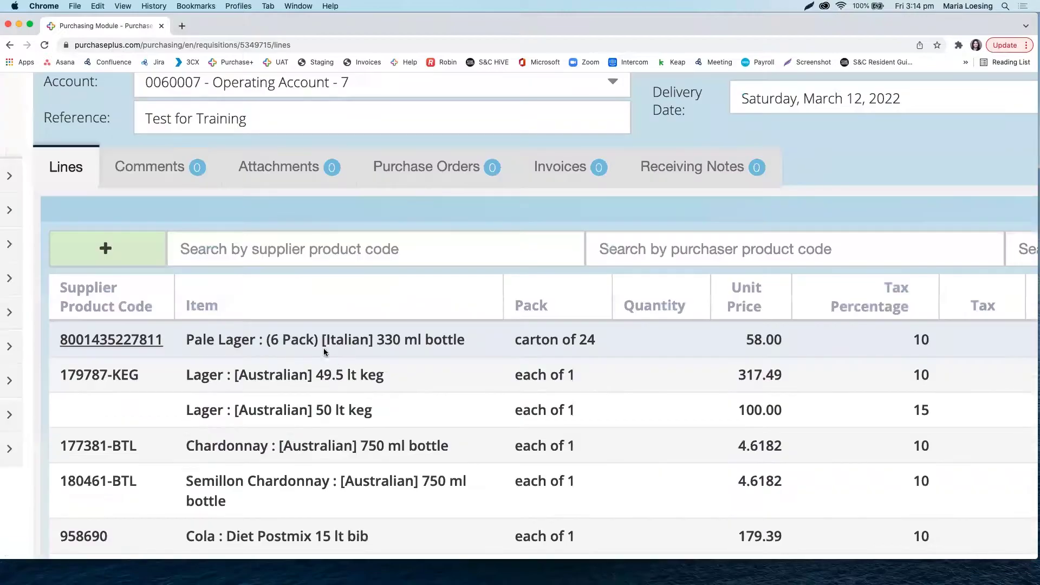
scroll(463, 340, right, 5)
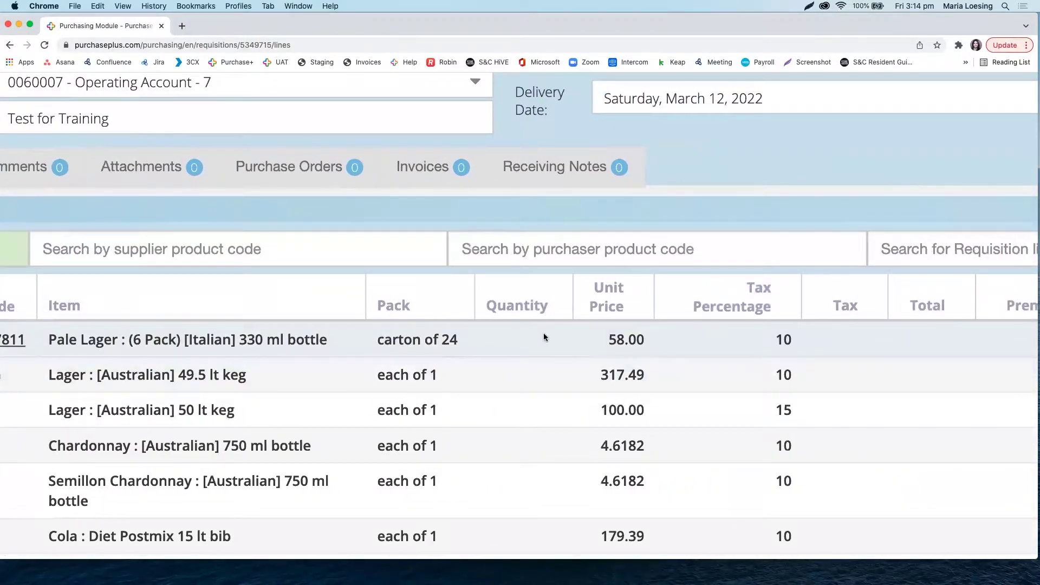
click(544, 334)
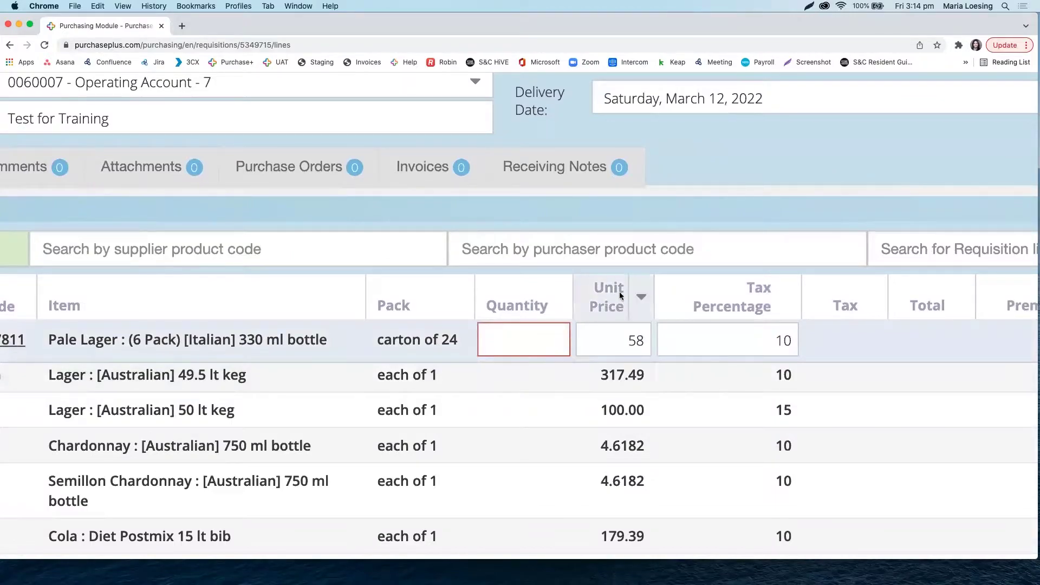
click(607, 379)
click(610, 328)
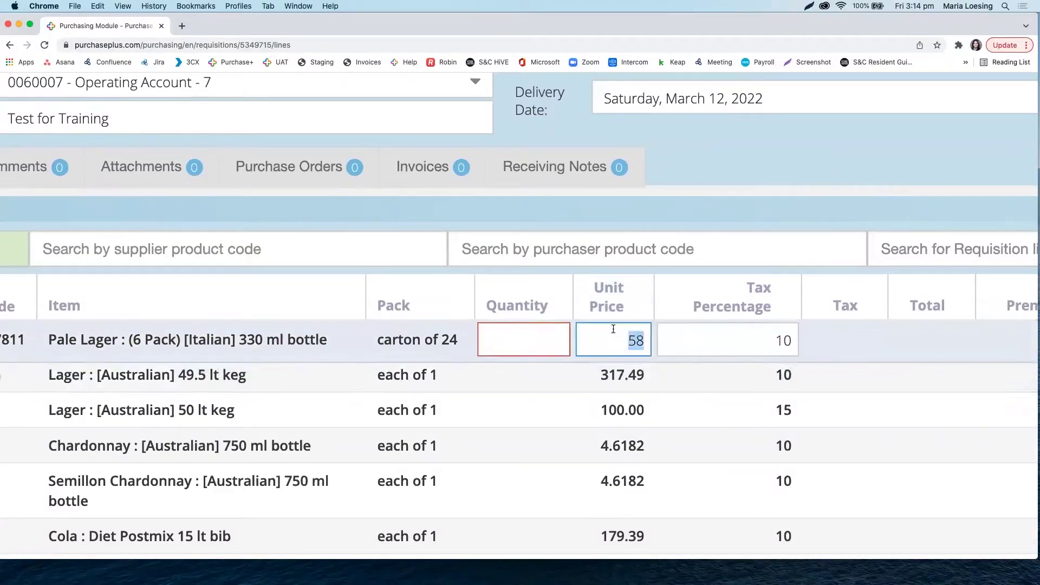
Widen the Supplier column of the requisition lines to fit the full supplier names.
scroll(730, 340, down, 3)
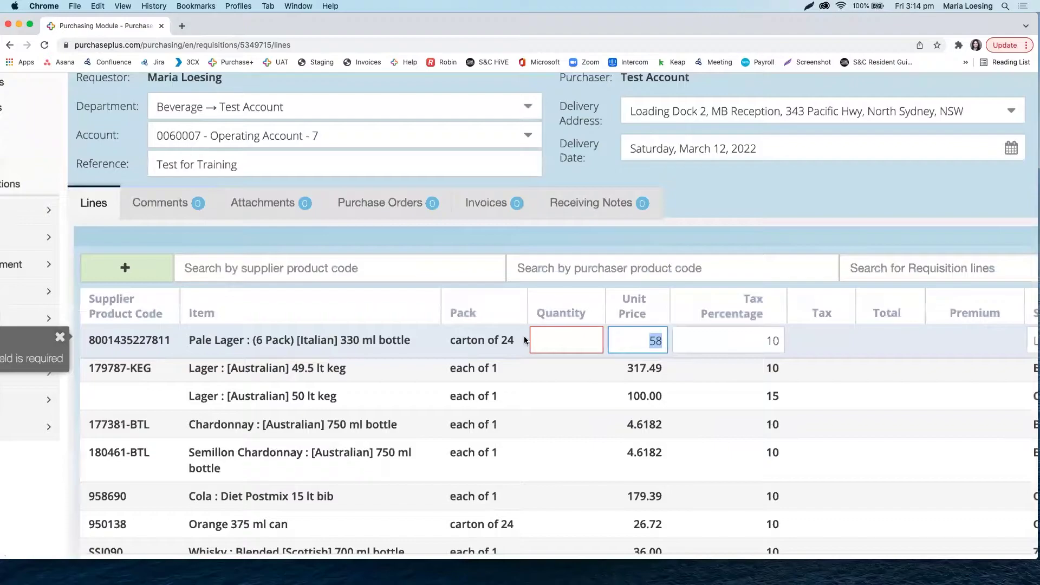
scroll(525, 339, down, 3)
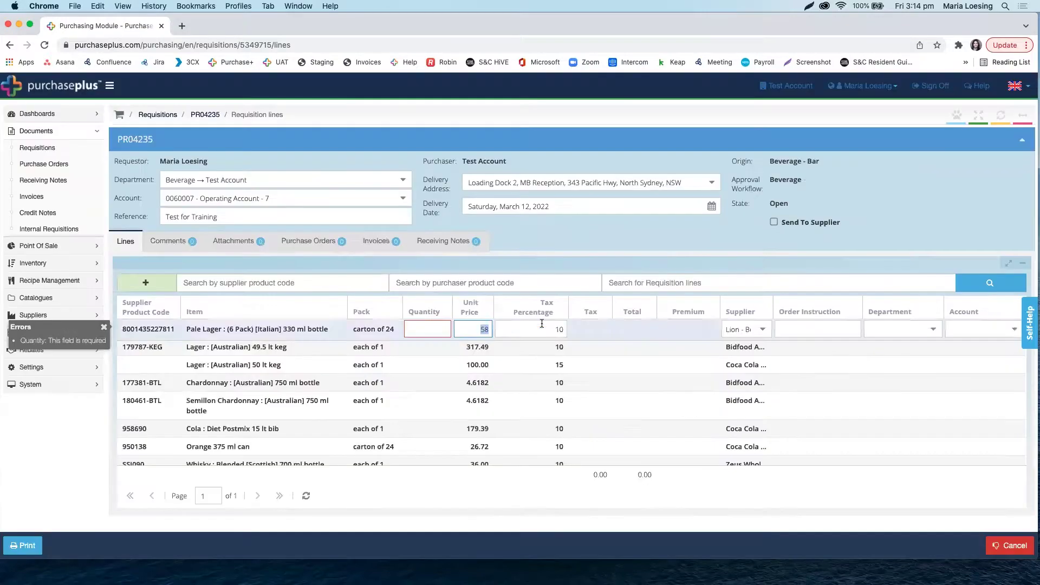
click(770, 304)
double_click(772, 301)
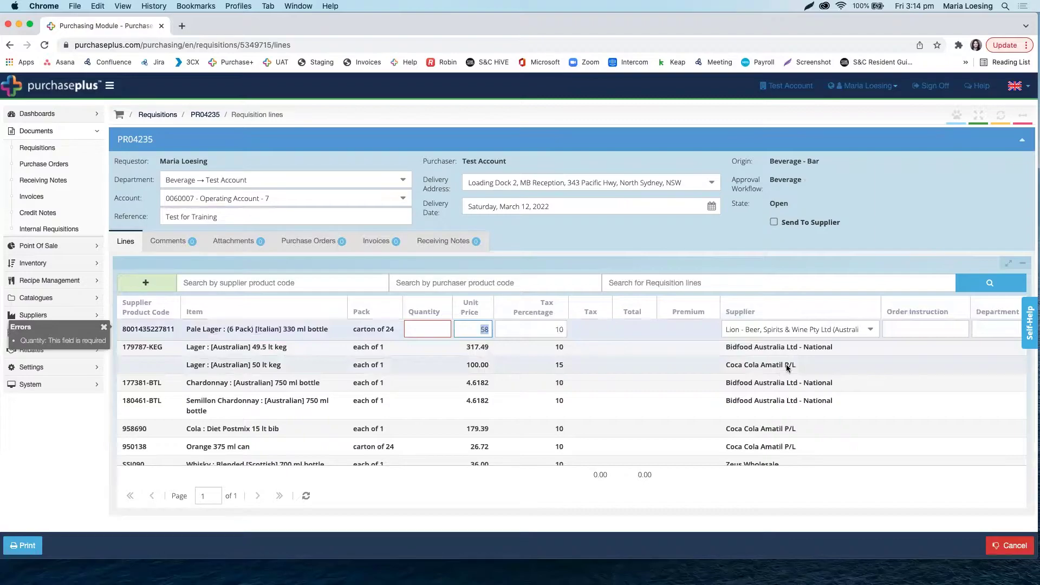
Show the Quotes column in the requisition lines and look across the line columns.
scroll(813, 371, right, 3)
click(645, 311)
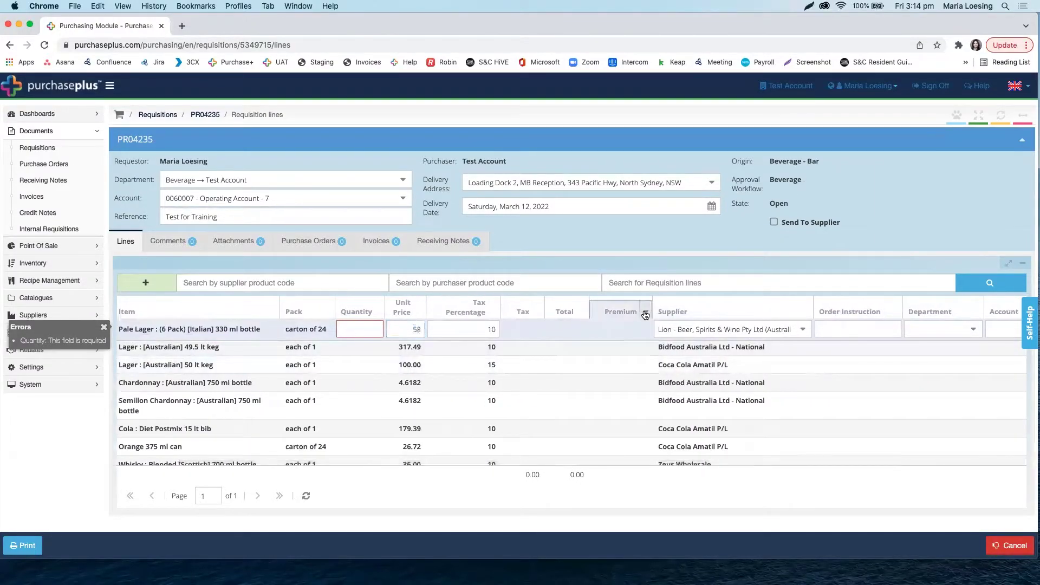
mouse_move(706, 371)
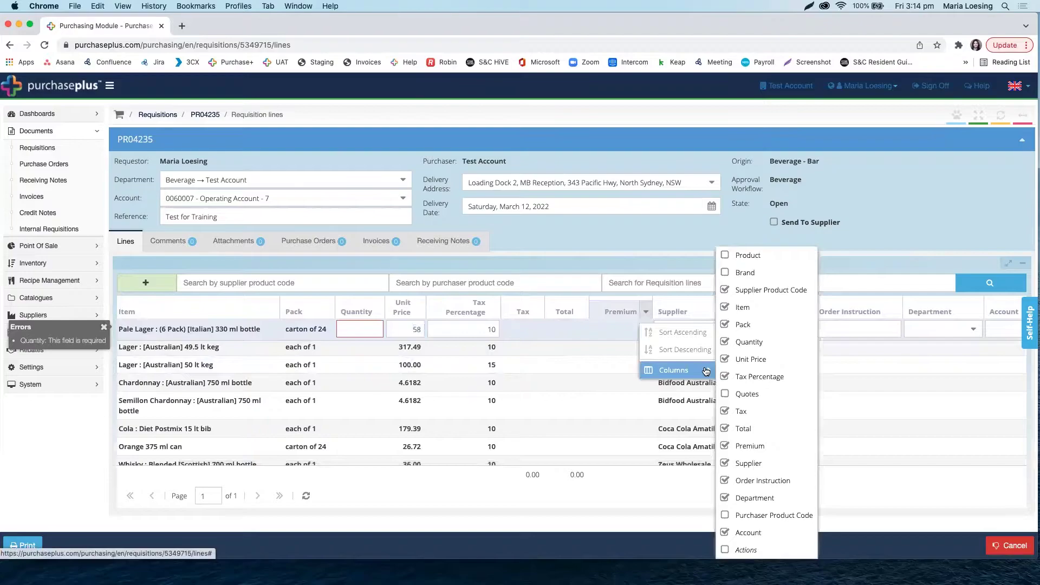
click(725, 394)
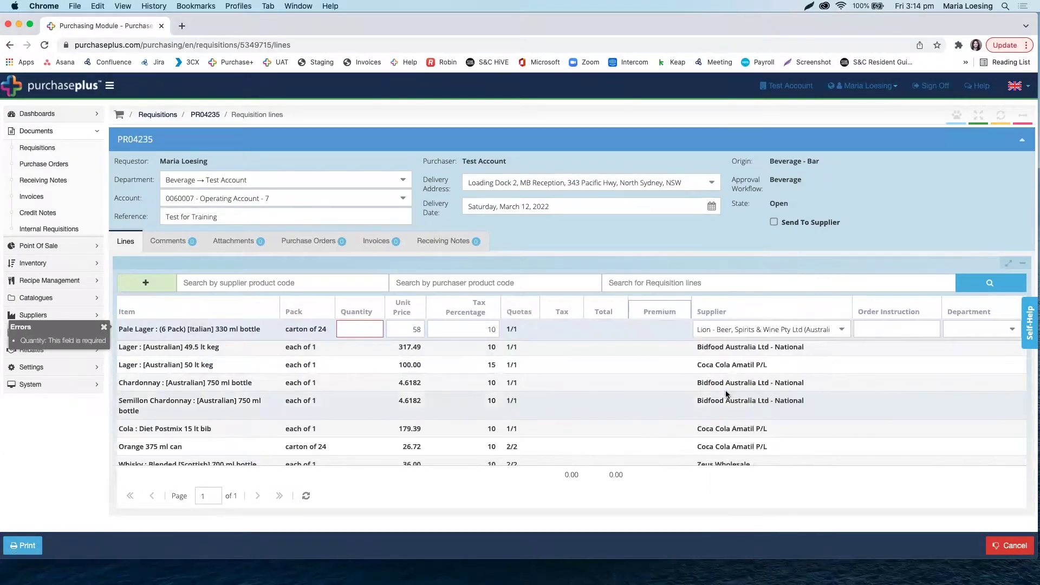
scroll(639, 324, right, 3)
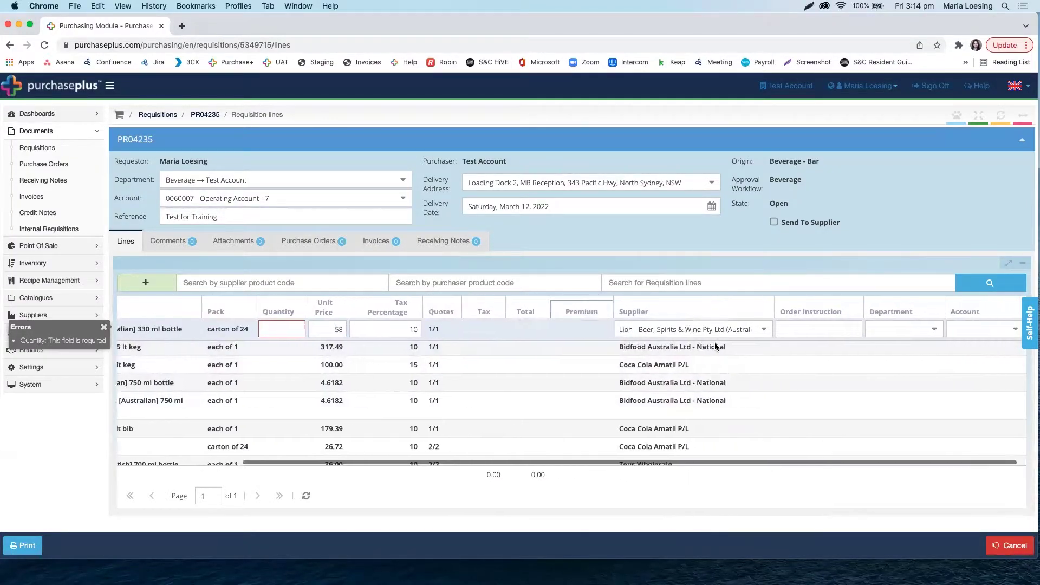
scroll(714, 342, left, 3)
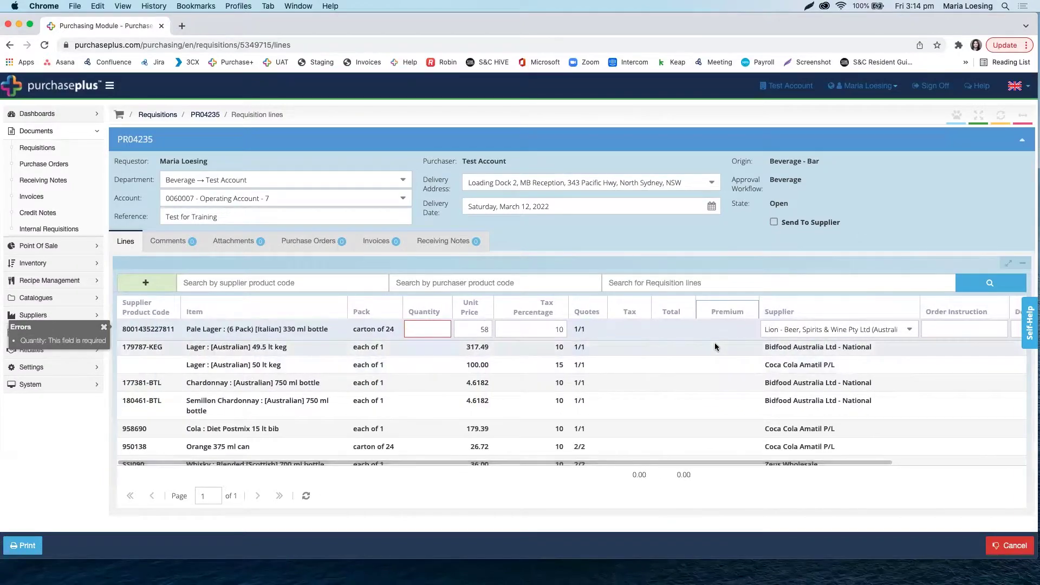
Hide the Supplier Product Code column from the requisition lines and check the remaining column choices.
click(749, 313)
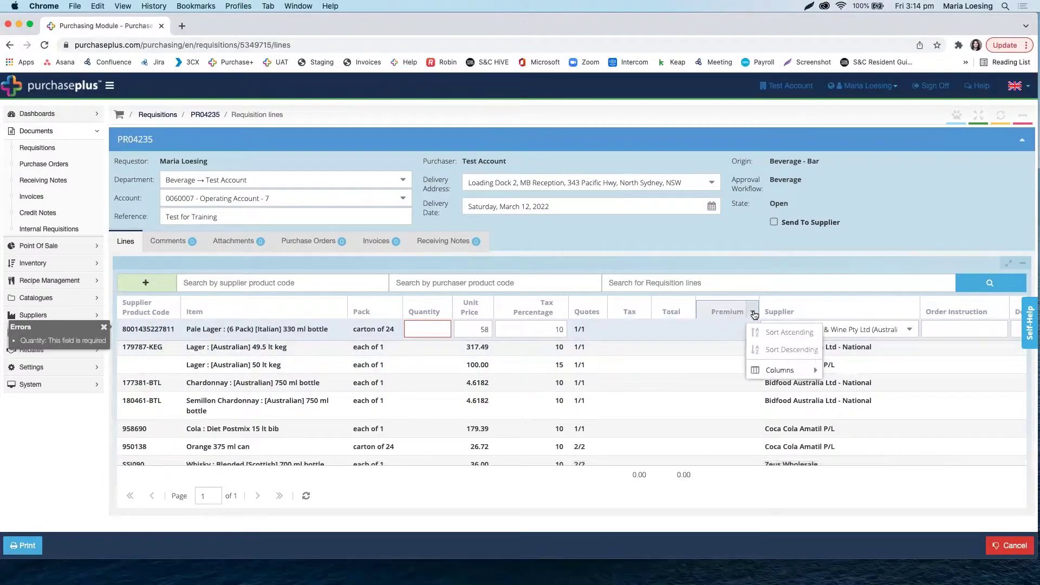
scroll(748, 317, up, 1)
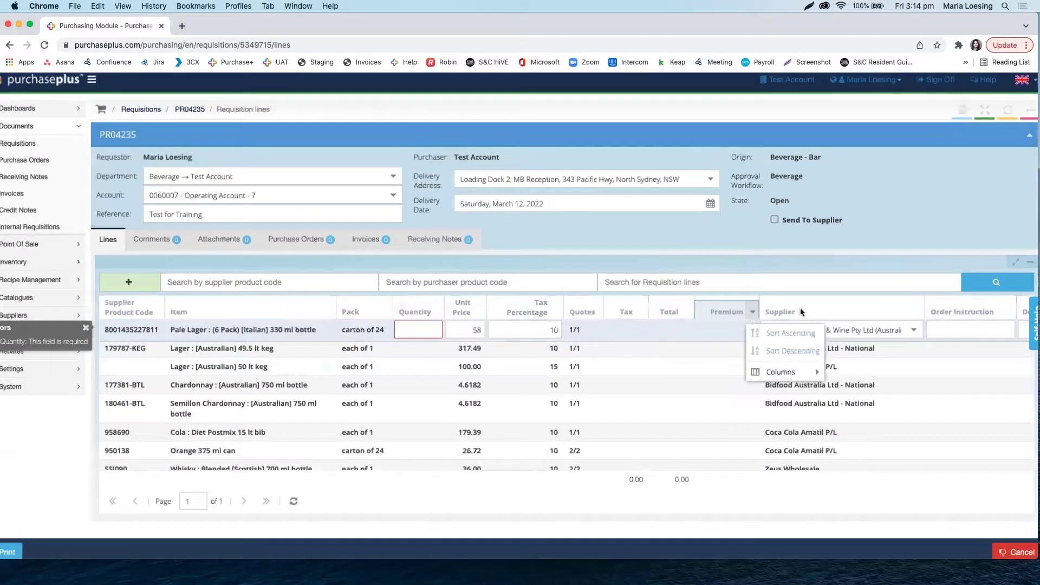
scroll(800, 325, up, 3)
mouse_move(801, 372)
scroll(872, 422, down, 5)
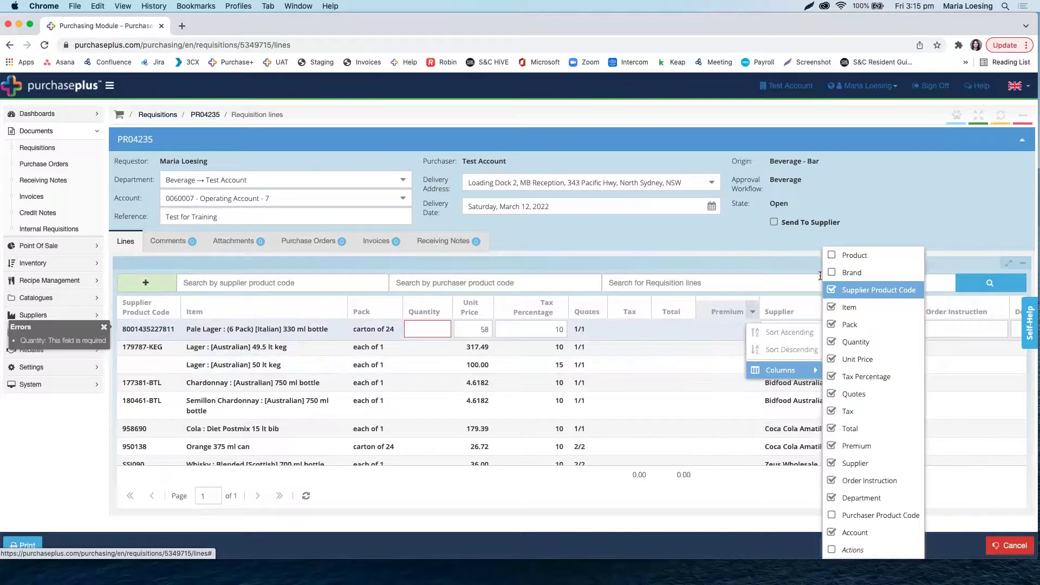
click(829, 290)
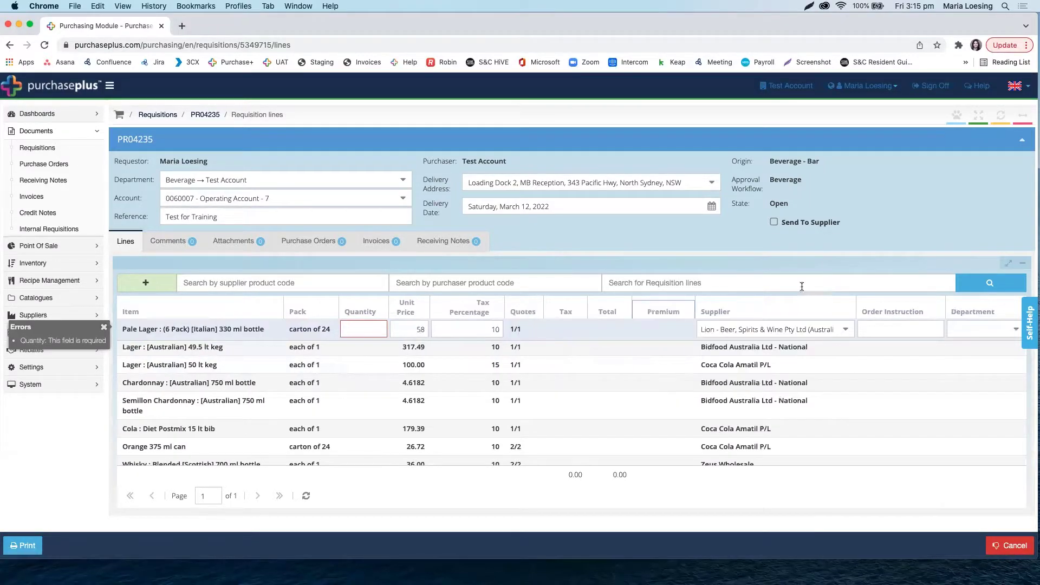
click(688, 311)
mouse_move(752, 370)
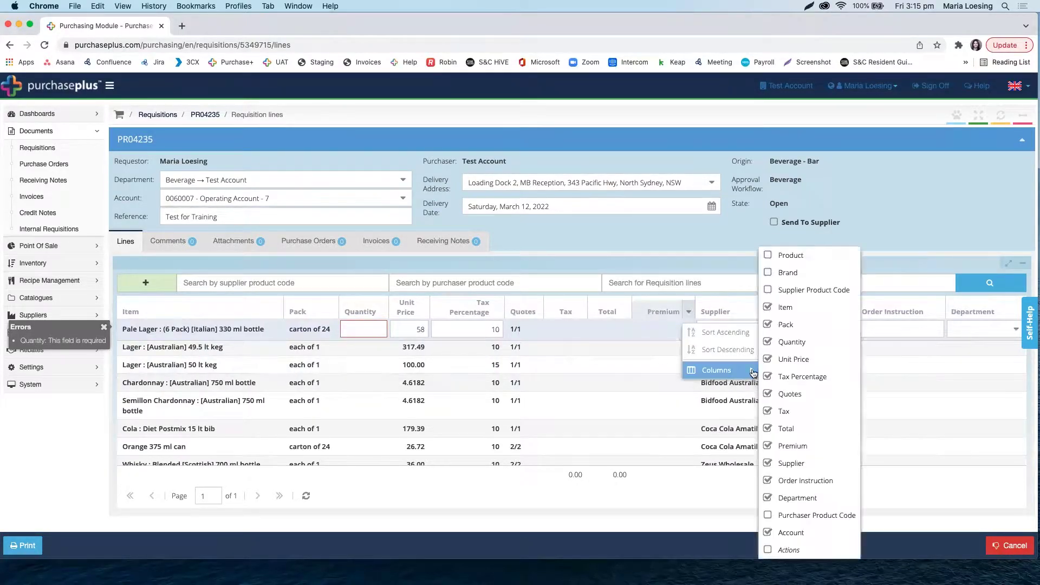
scroll(806, 395, down, 1)
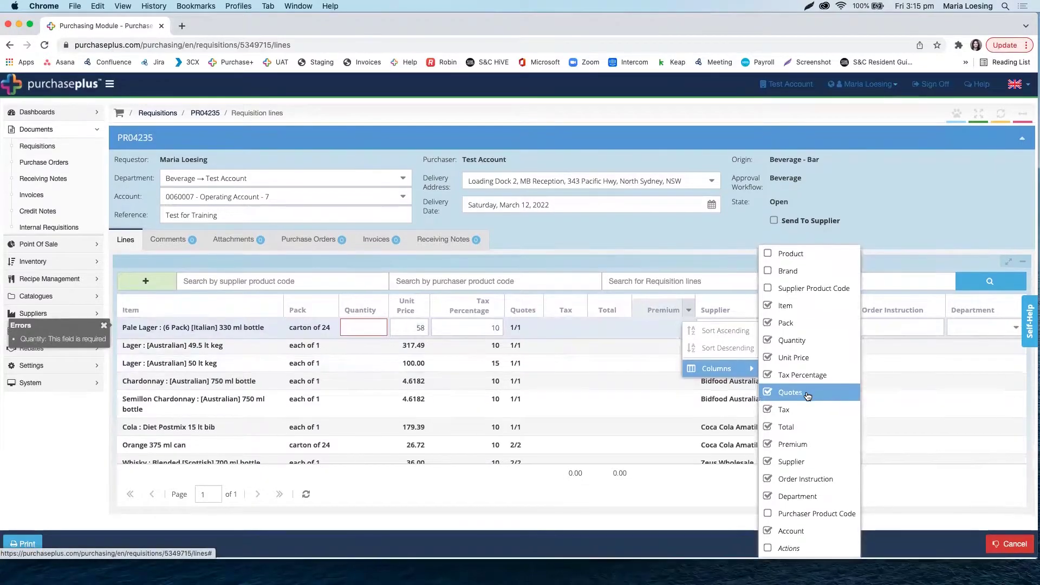
scroll(808, 396, up, 1)
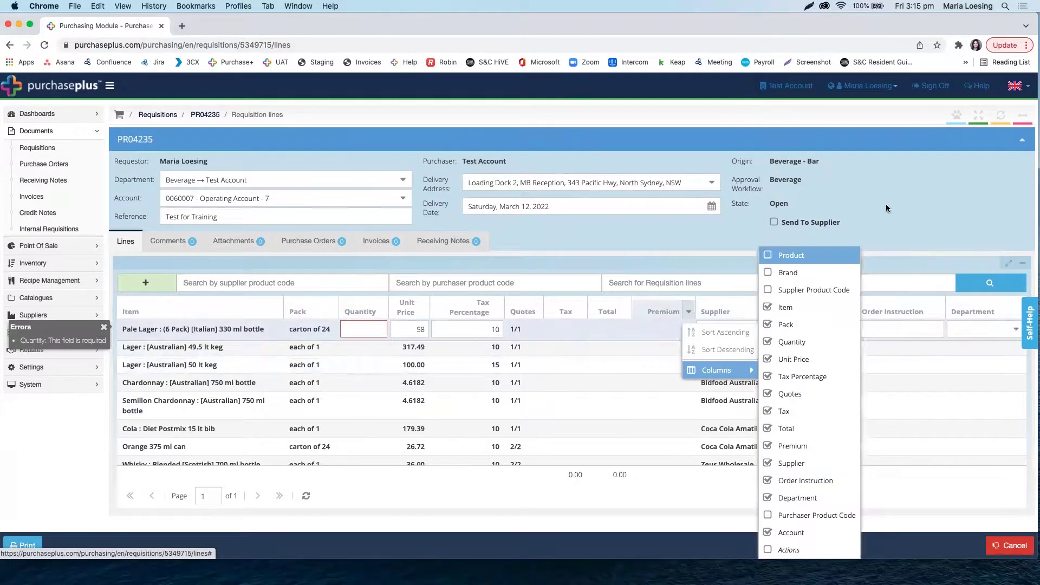
click(904, 221)
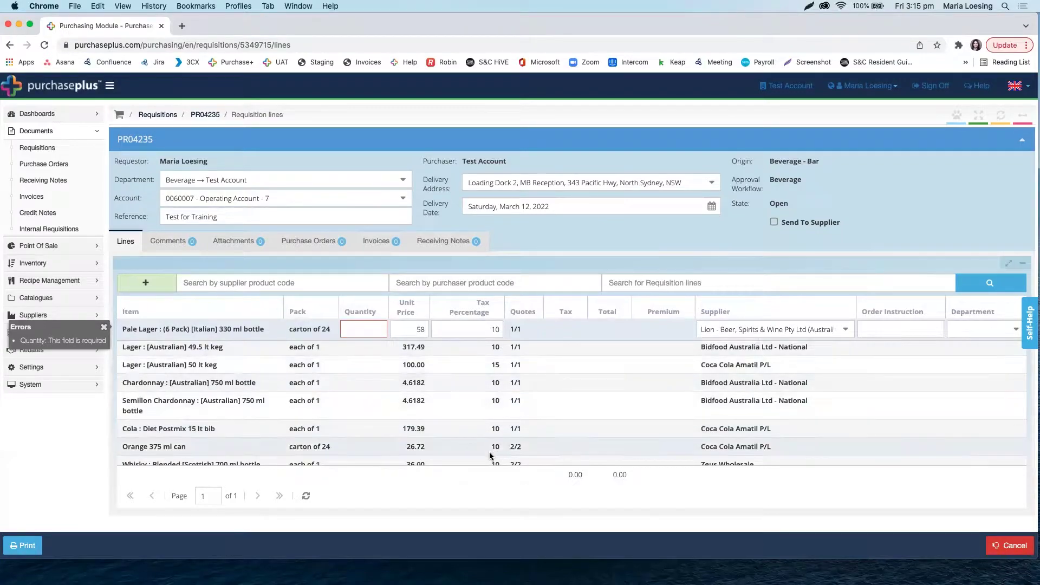
Check the supplier quotes for the Orange 375 ml can line and set its quantity to 1.
scroll(490, 456, down, 5)
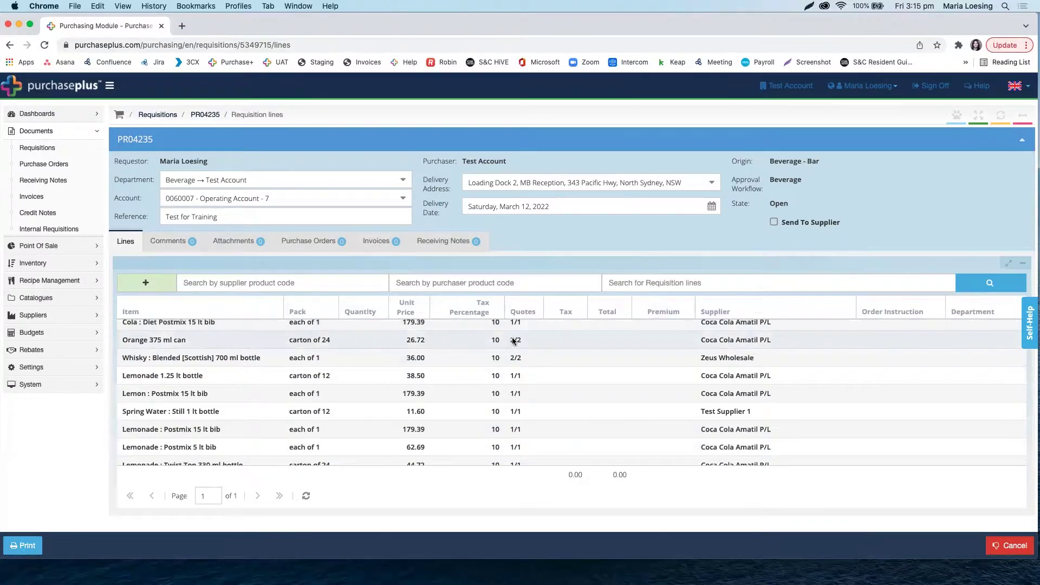
scroll(512, 340, up, 5)
scroll(512, 340, down, 5)
click(733, 340)
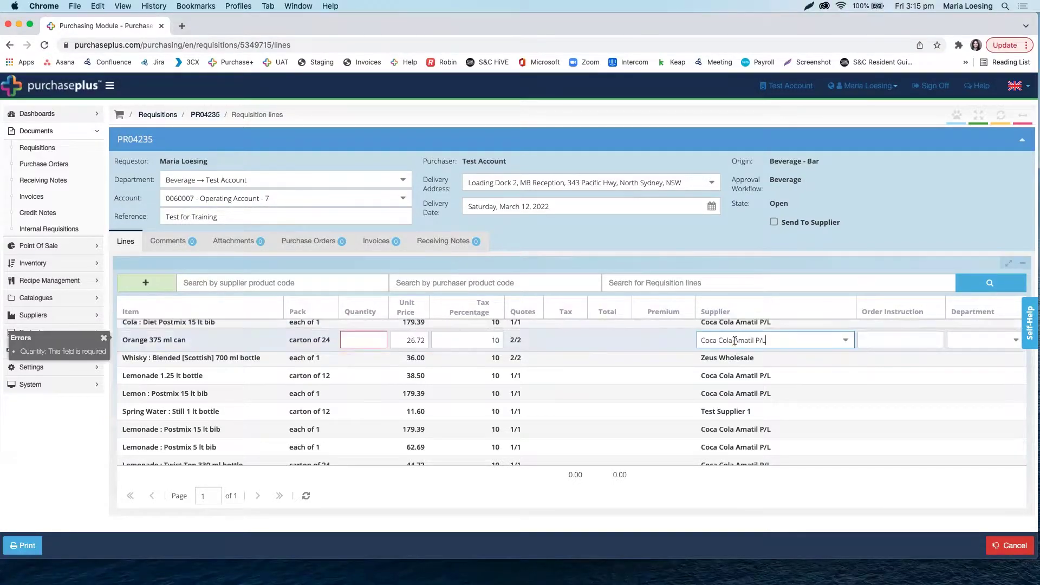
scroll(734, 340, up, 5)
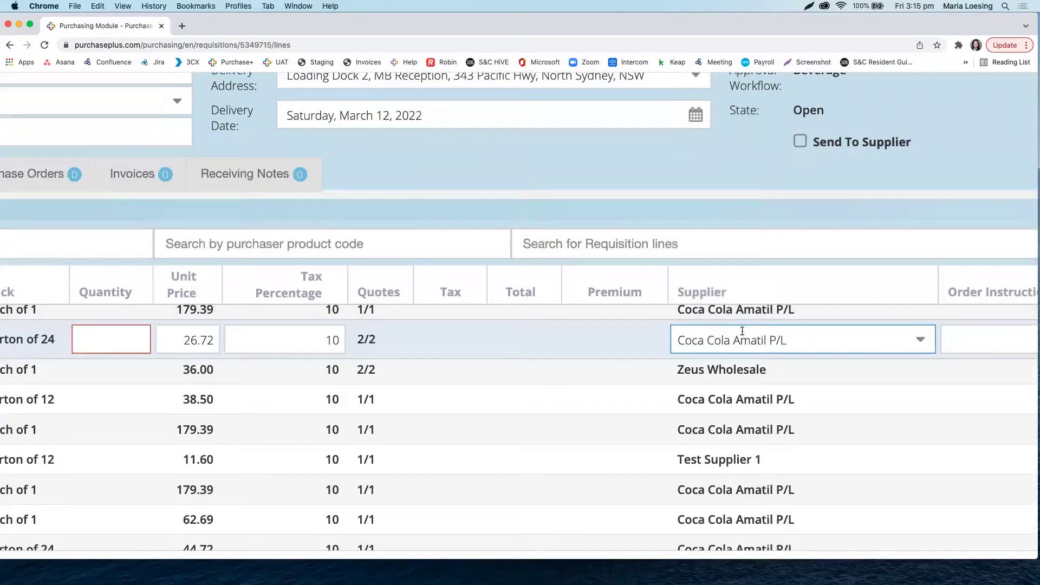
click(922, 340)
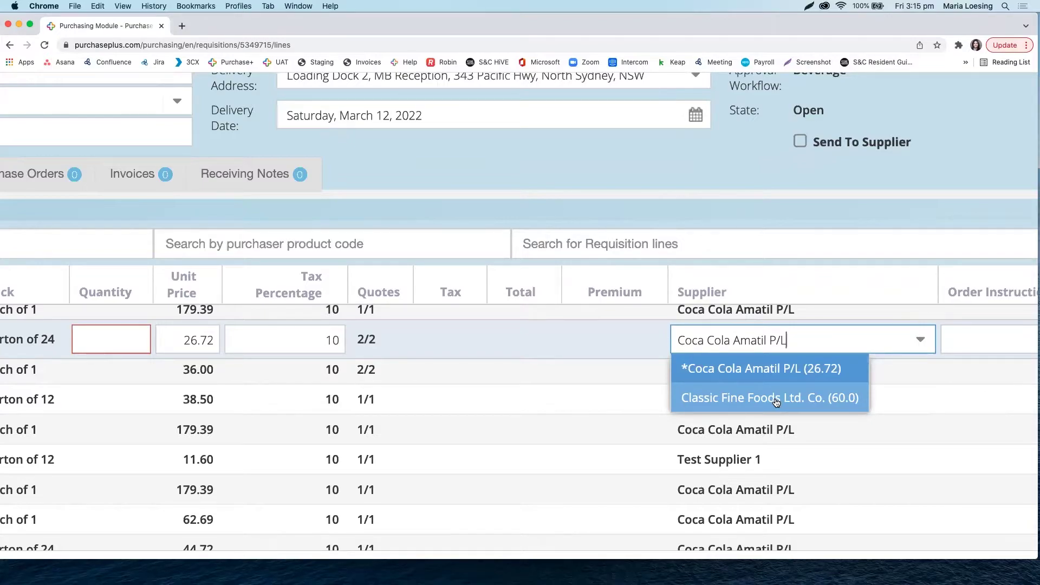
click(95, 347)
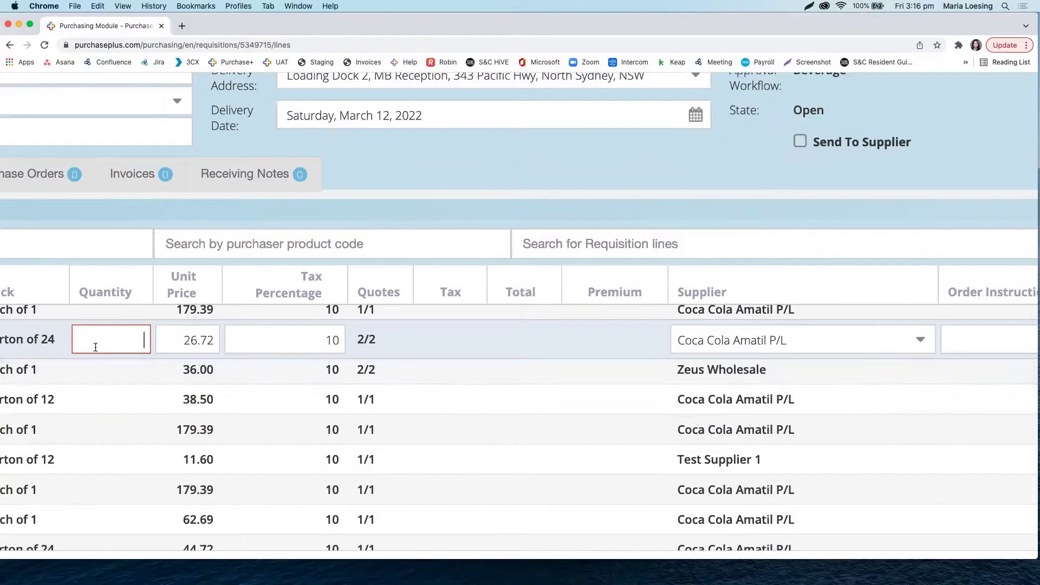
key(Return)
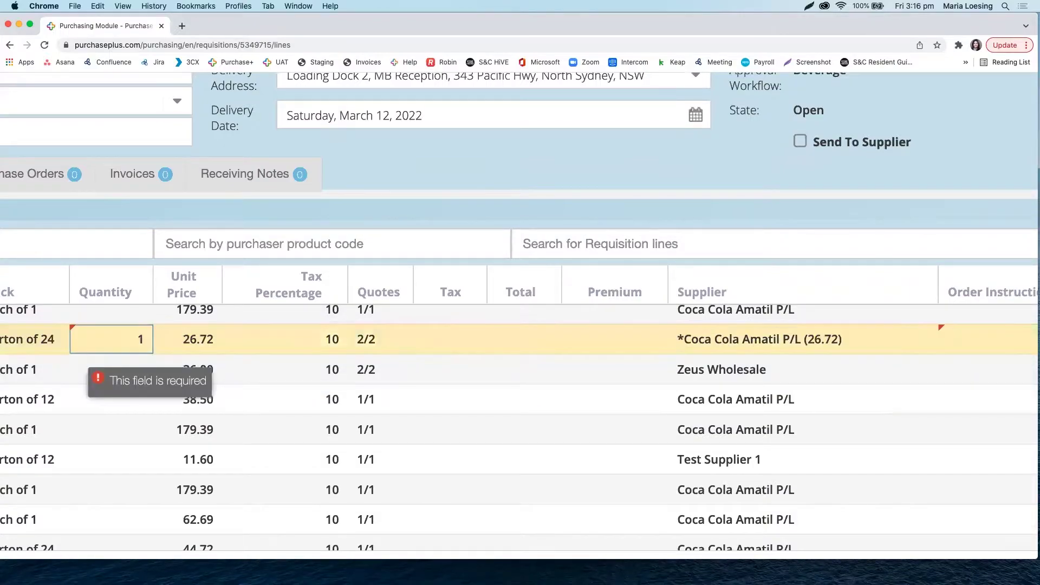
Switch the Orange 375 ml can line's supplier to Classic Fine Foods Ltd. Co. (60.0) and check the premium.
click(770, 339)
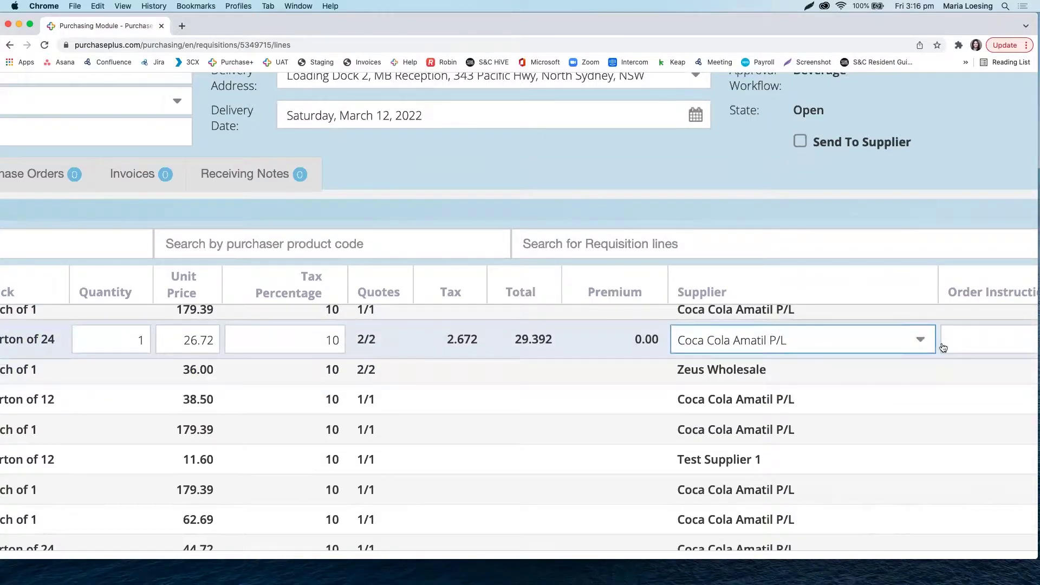
click(920, 340)
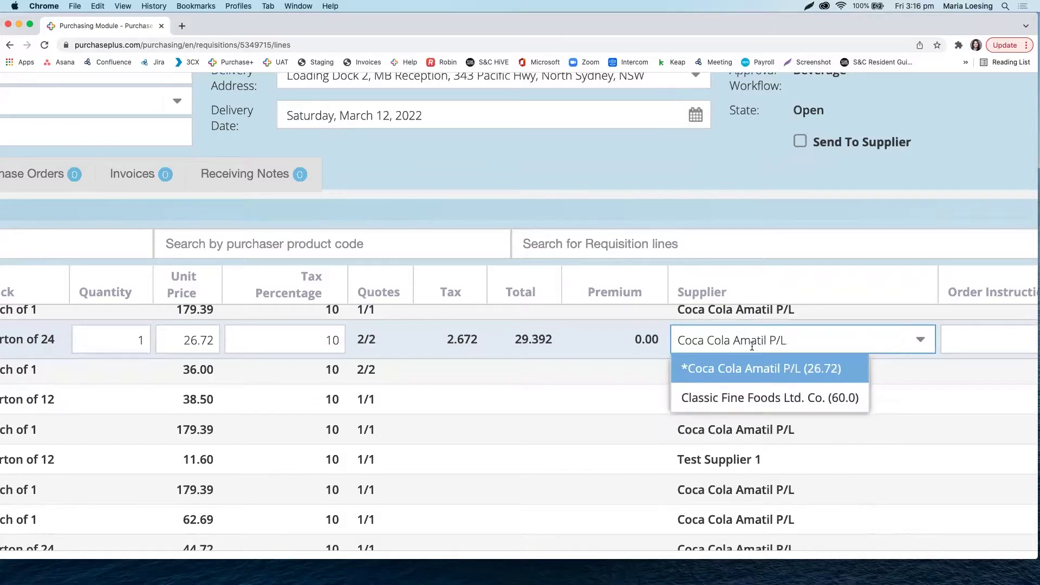
click(733, 401)
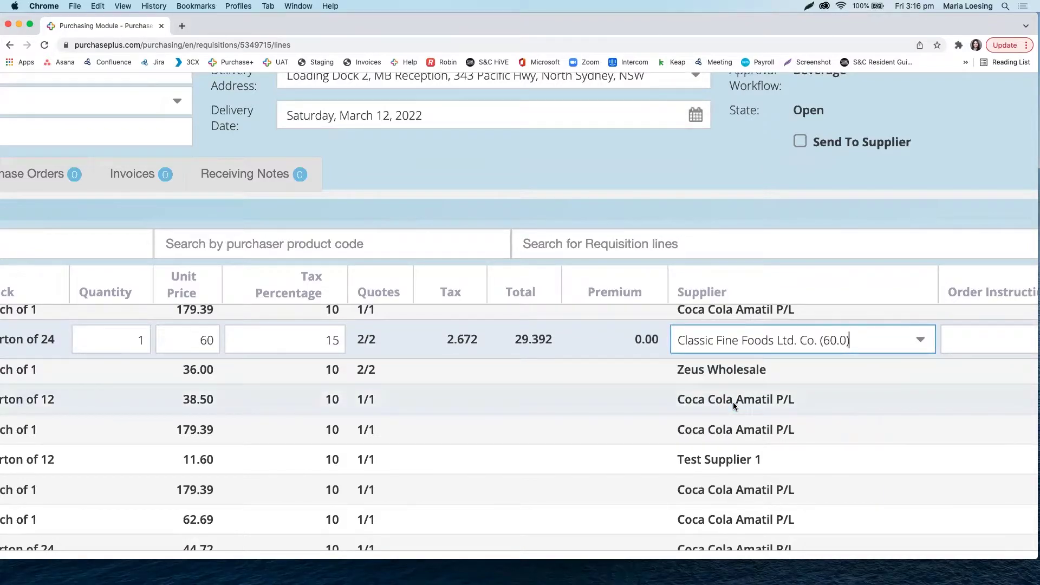
key(Return)
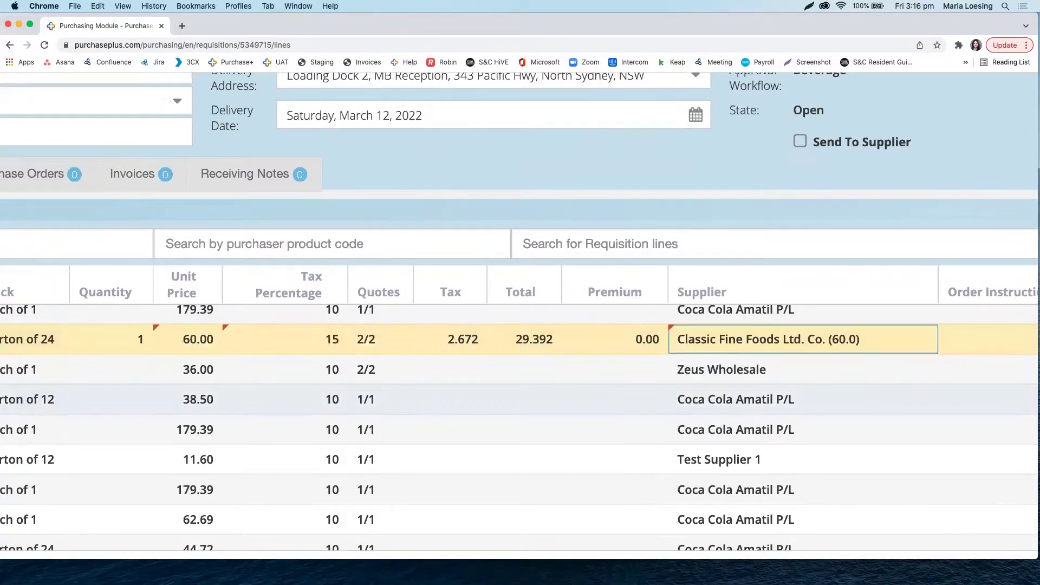
scroll(754, 387, down, 5)
scroll(624, 356, down, 1)
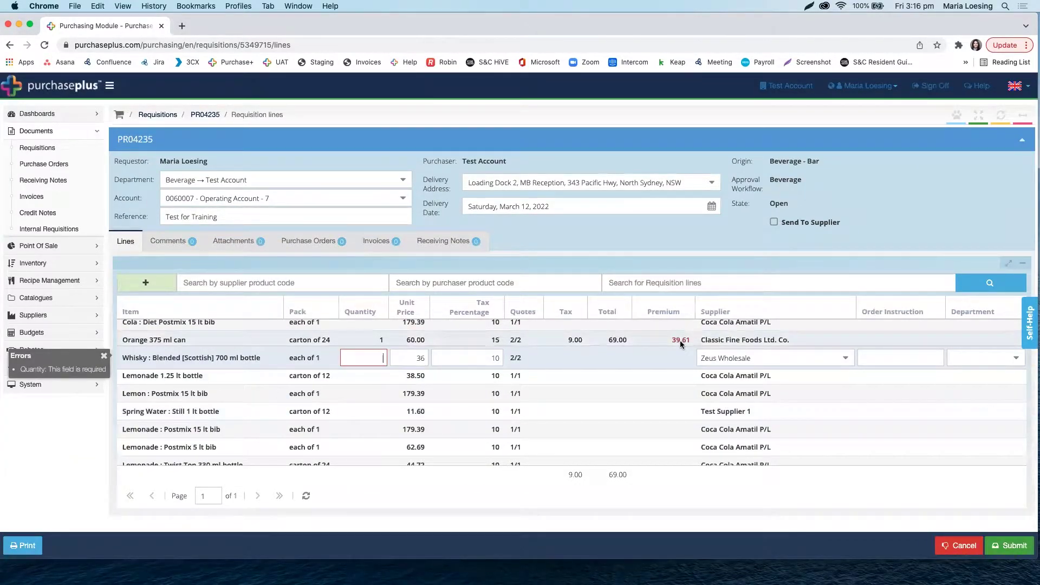
Switch the Orange 375 ml can line's supplier back to Coca Cola Amatil P/L (26.72).
scroll(680, 340, up, 5)
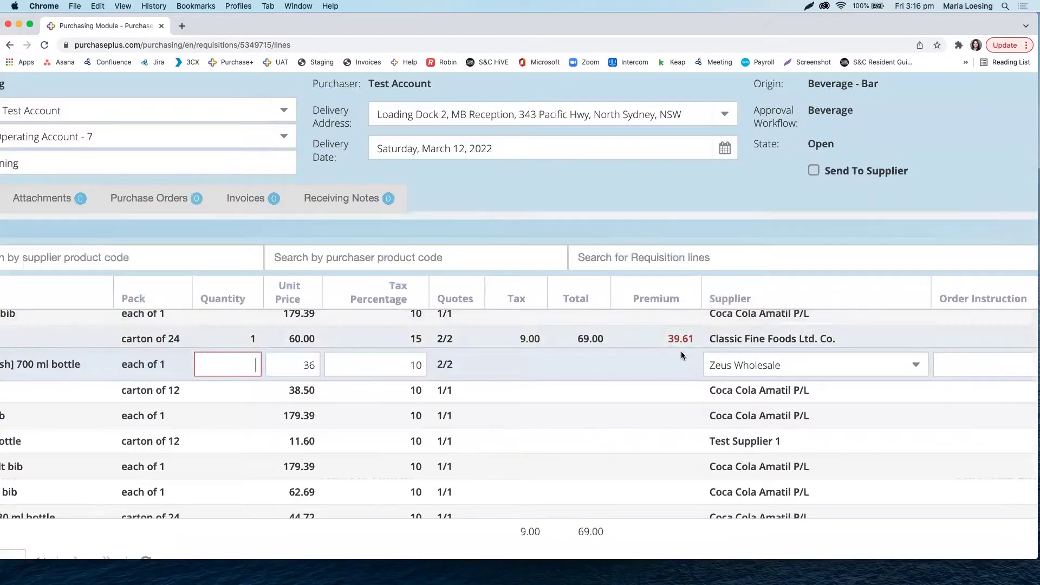
click(788, 341)
click(916, 341)
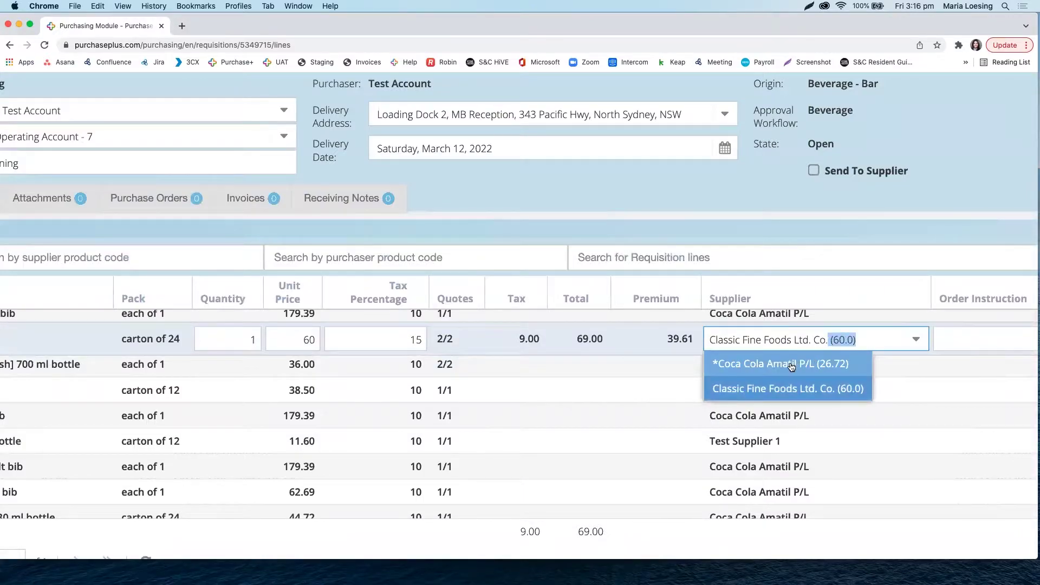
click(791, 364)
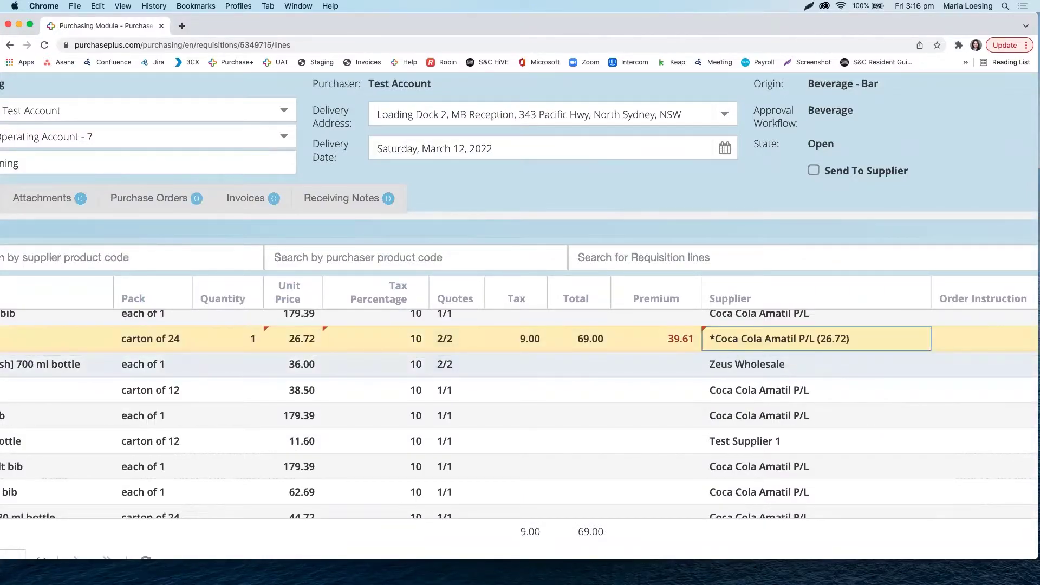
click(671, 355)
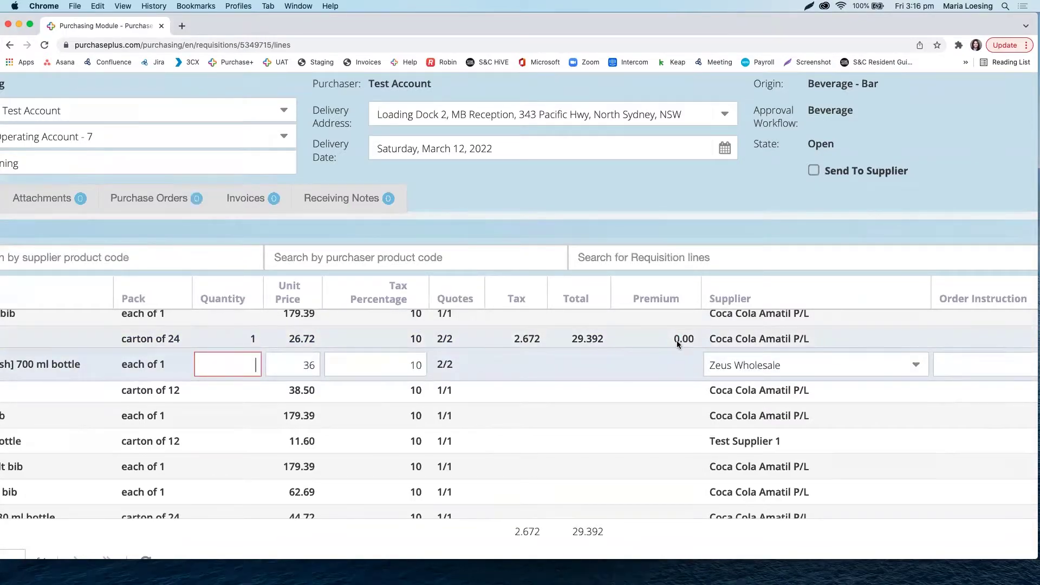
Search the requisition lines for "Cola Diet".
scroll(677, 340, down, 5)
scroll(392, 374, up, 3)
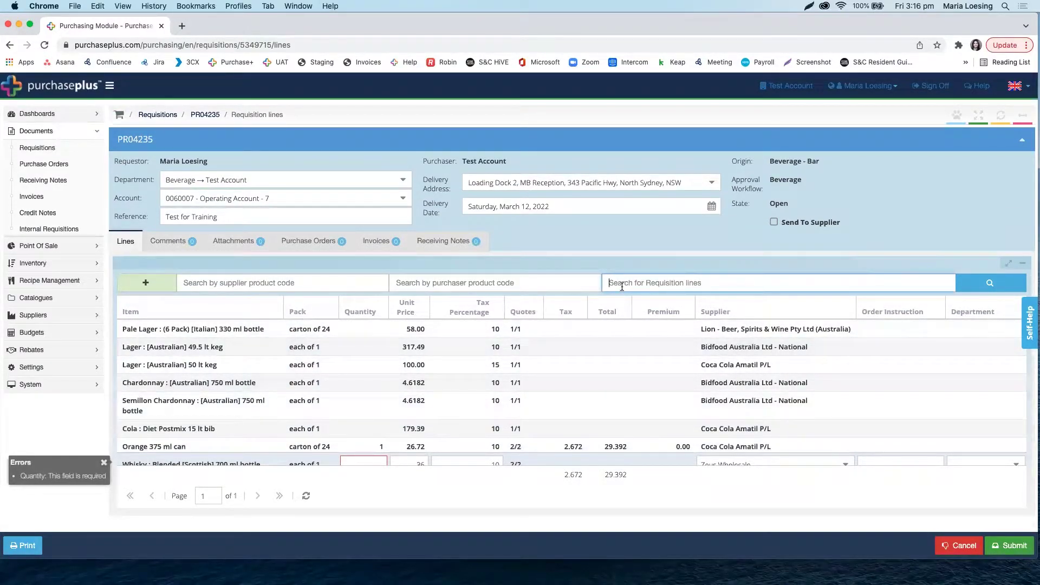
scroll(622, 287, up, 5)
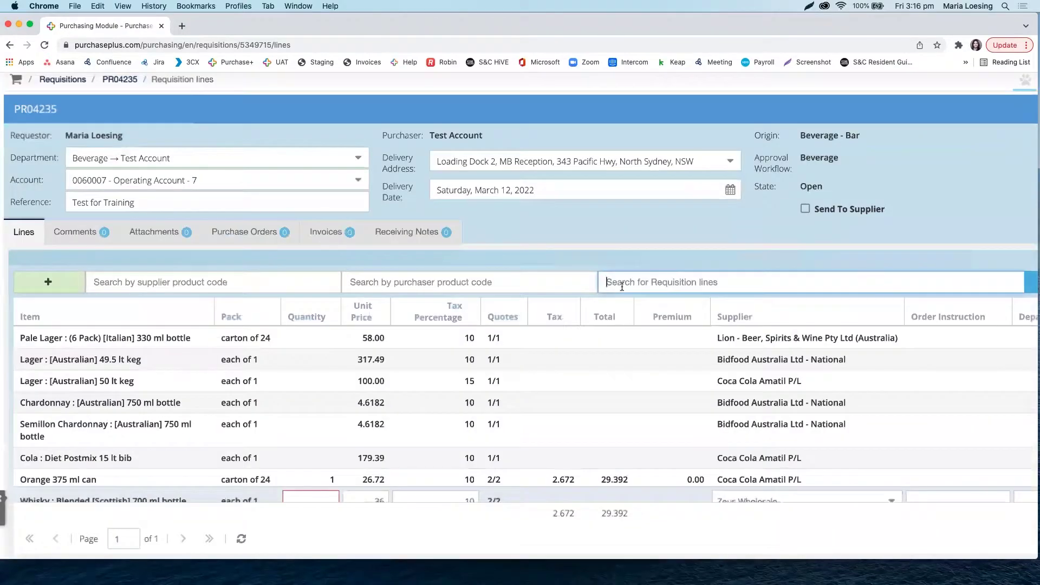
scroll(622, 287, down, 5)
text(Cola Die)
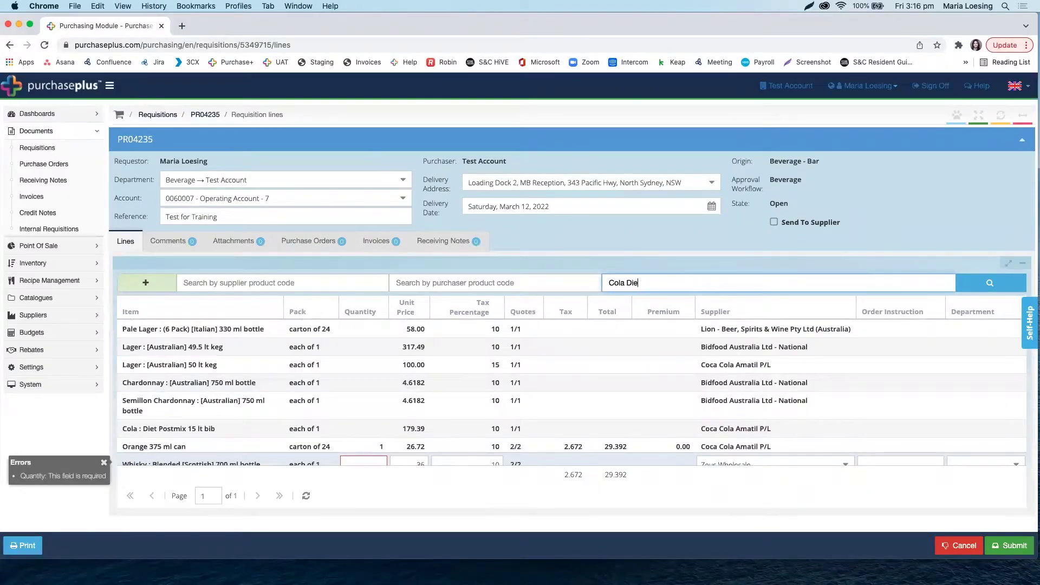
text(t)
click(975, 286)
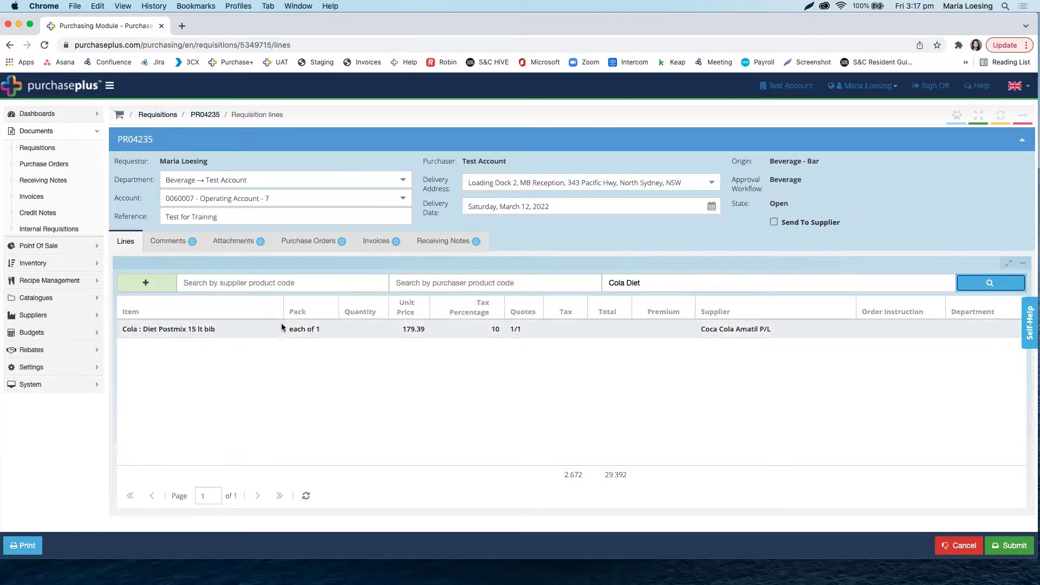
Set the quantity of the Cola : Diet Postmix 15 lt bib line to 2.
click(365, 329)
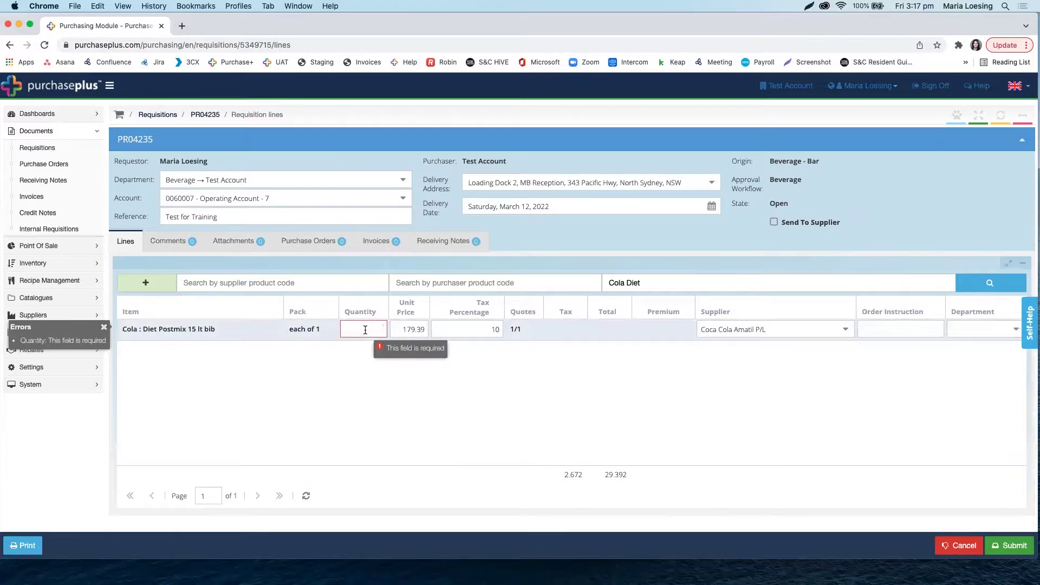
text(2)
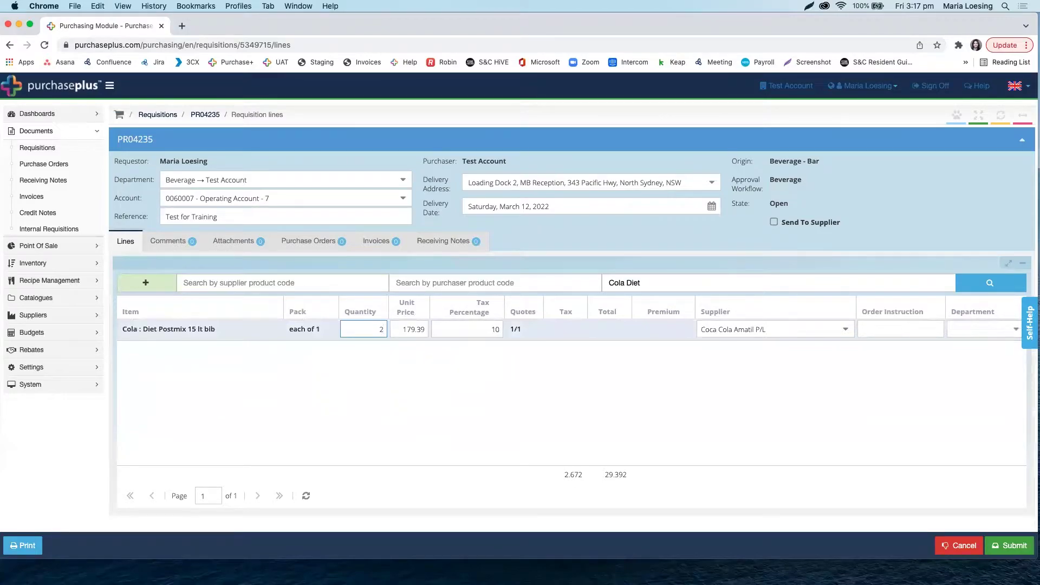
key(Return)
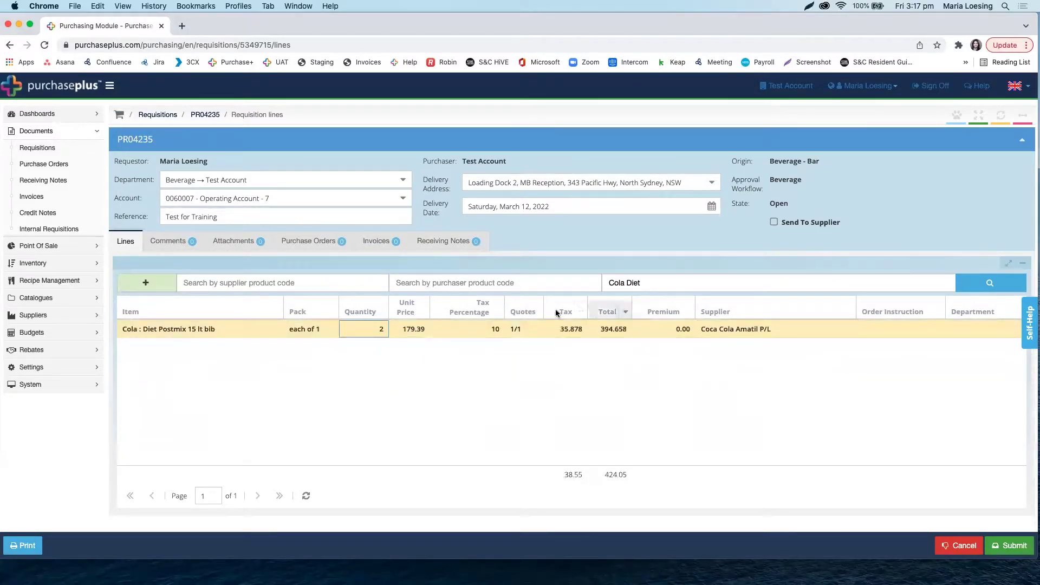
Replace the "Cola Diet" requisition line search with a search for "Lager".
triple_click(654, 279)
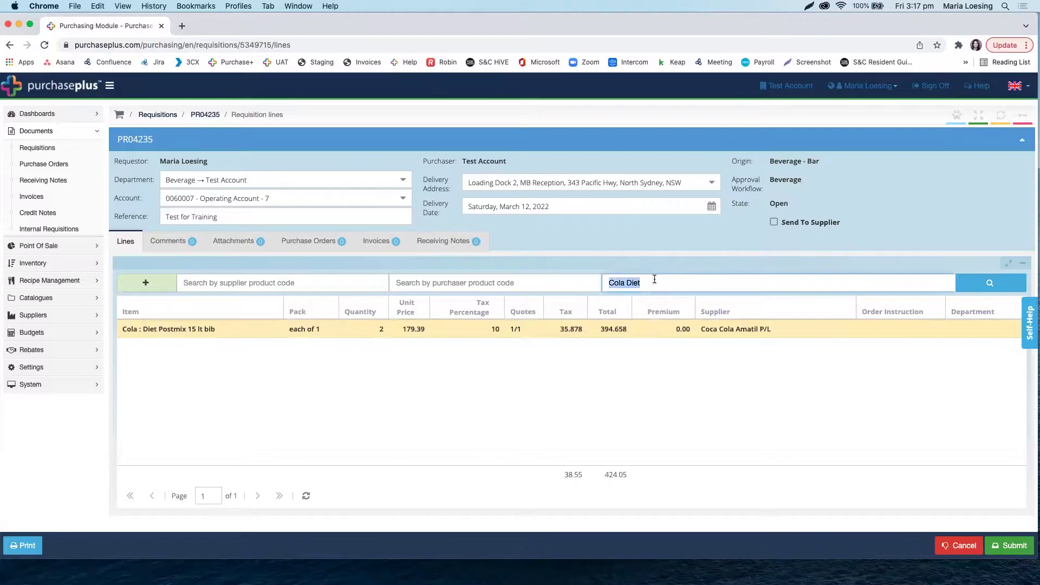
key(BackSpace)
click(991, 276)
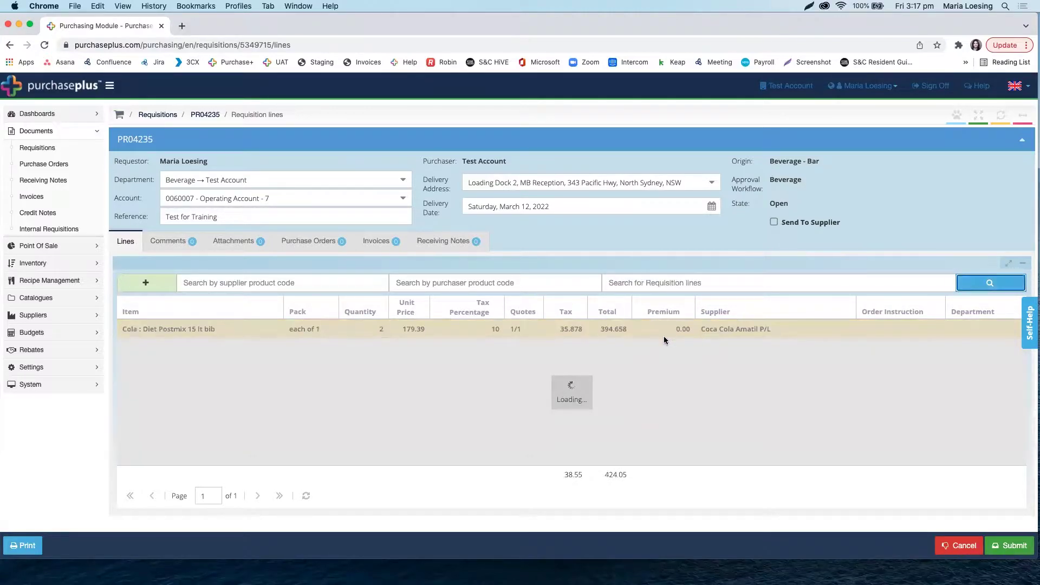
click(641, 277)
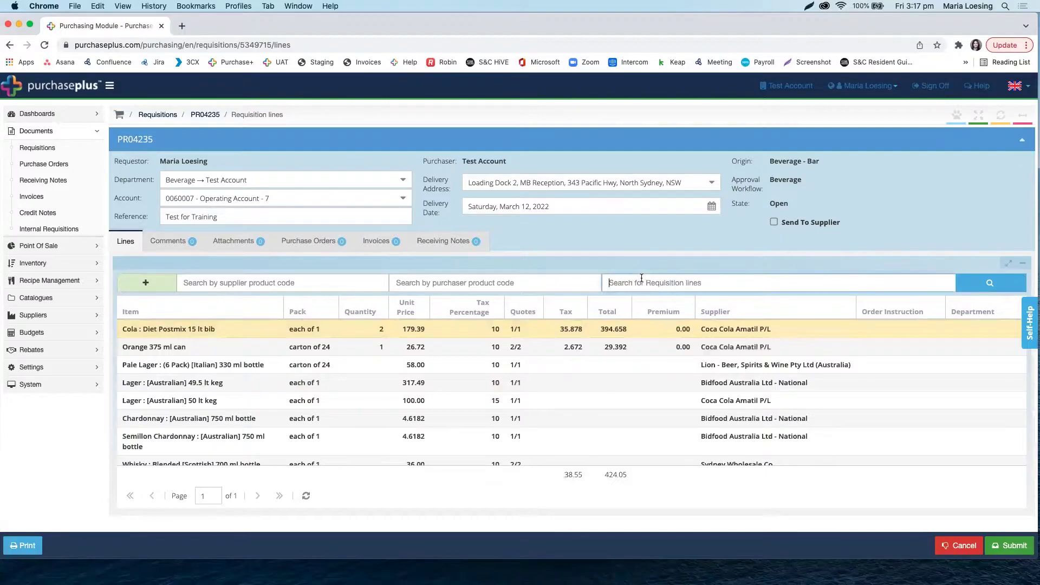
text(Lager)
scroll(492, 445, down, 5)
scroll(493, 446, down, 3)
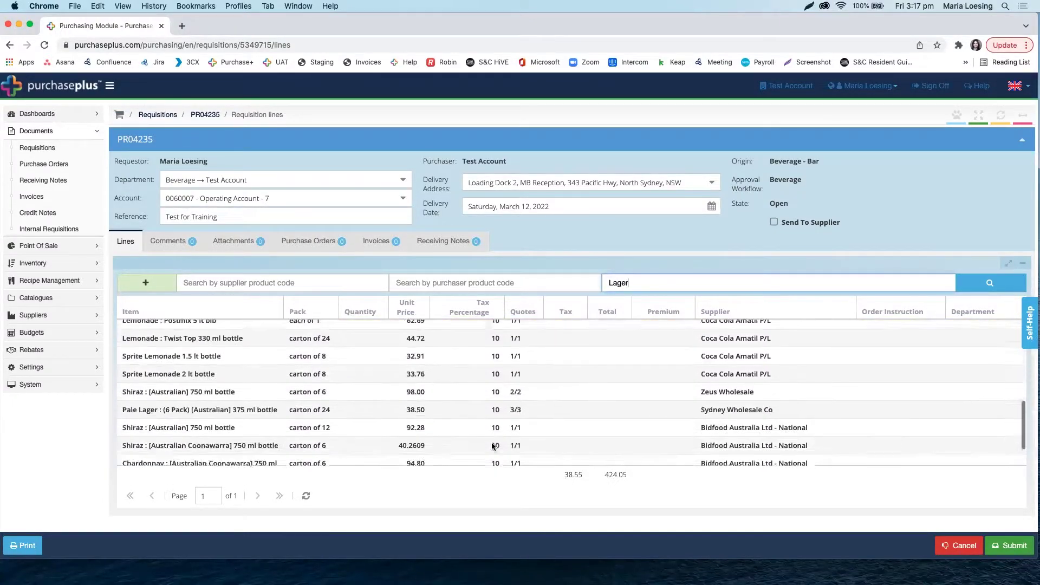
click(995, 283)
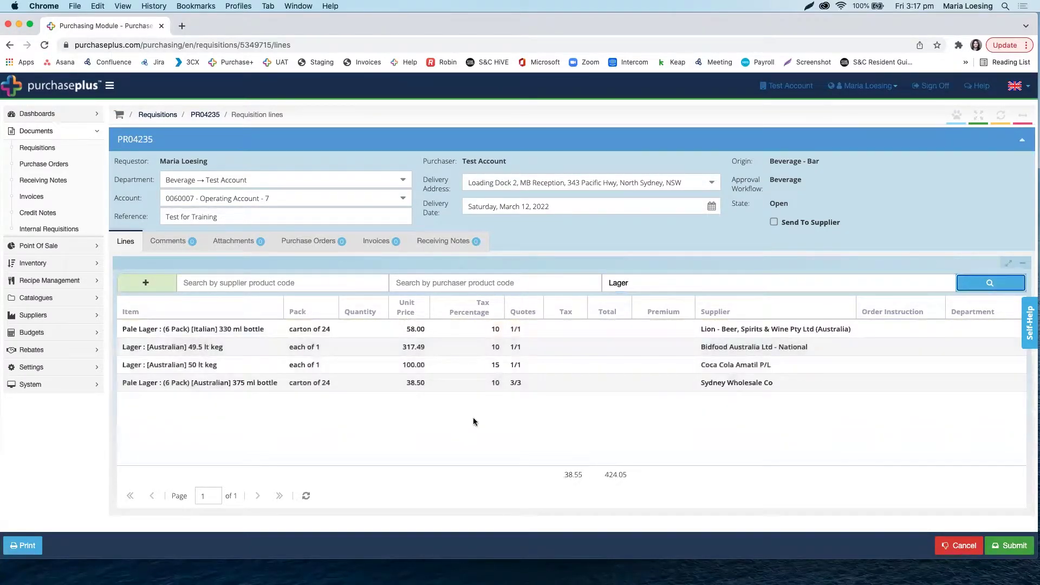
Set the quantity of the Lager : [Australian] 50 lt keg line to 1.
click(354, 329)
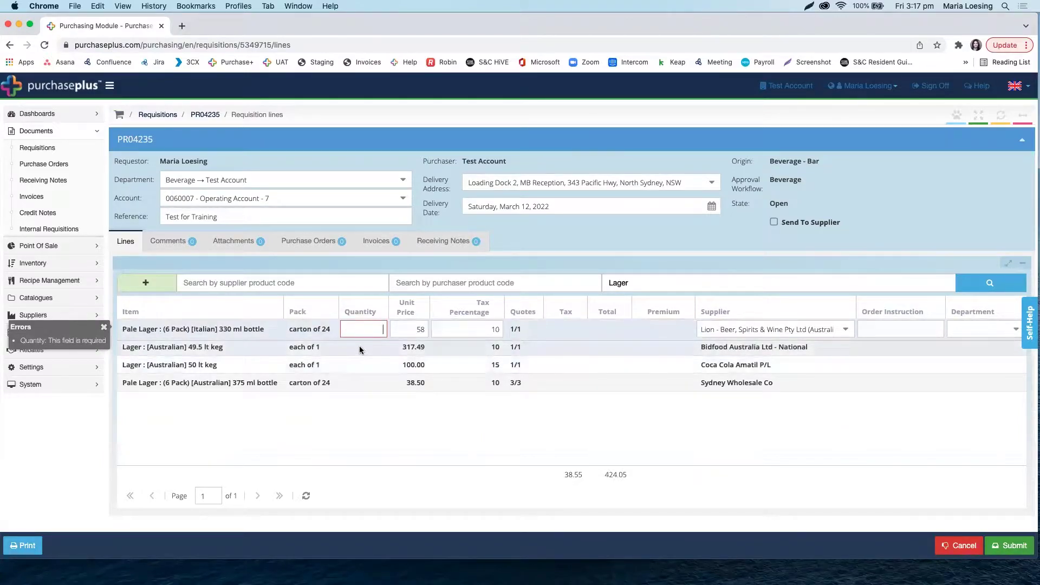
click(360, 365)
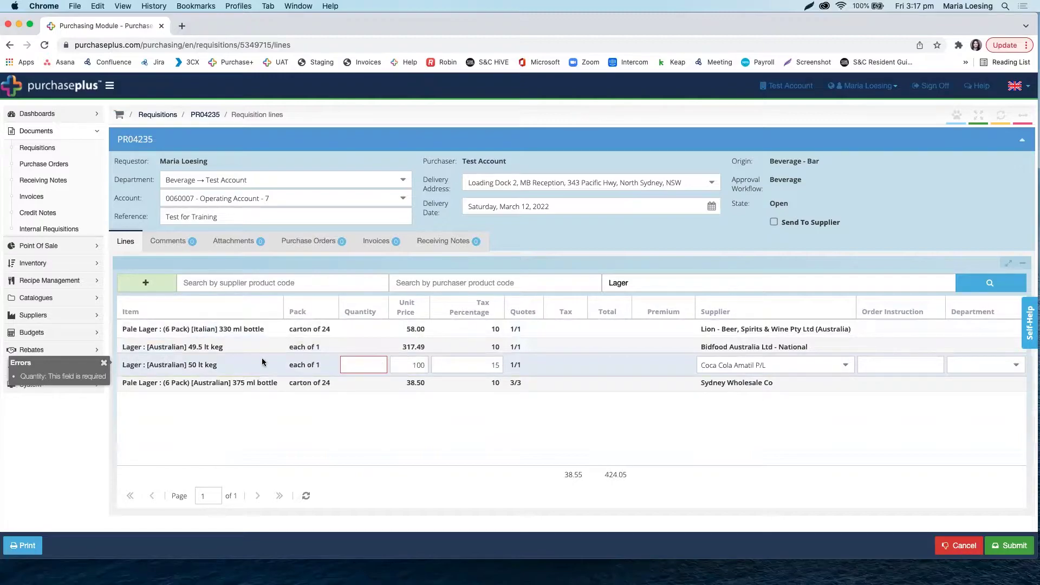
text(1)
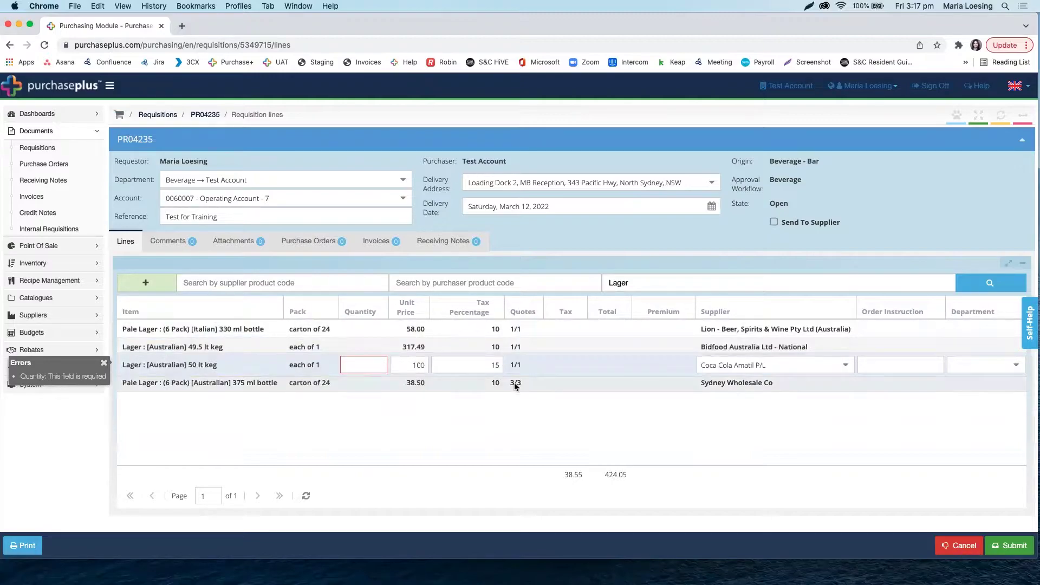
key(Return)
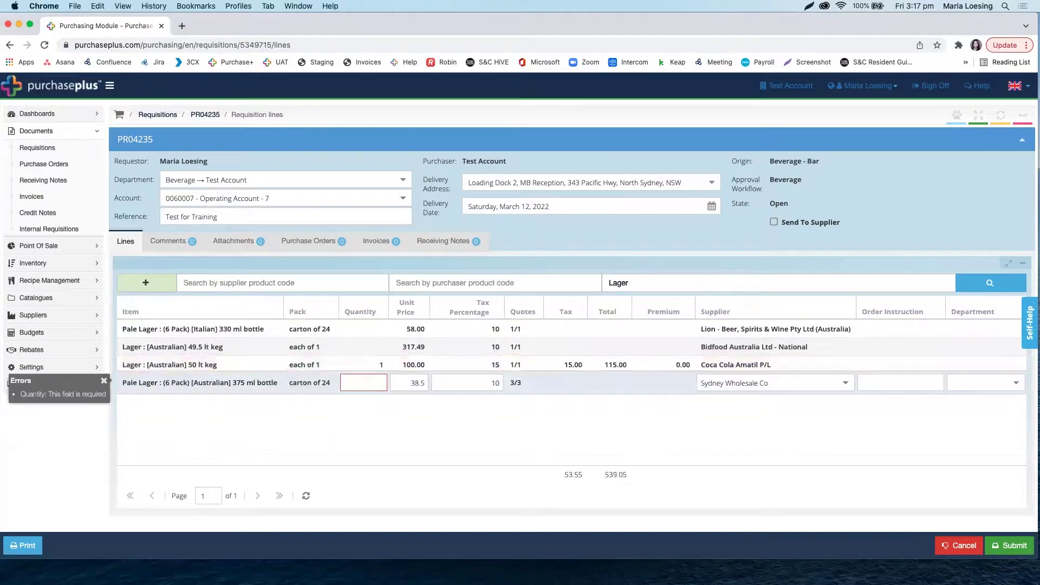
Clear the "Lager" search to list all requisition lines again.
double_click(666, 283)
key(BackSpace)
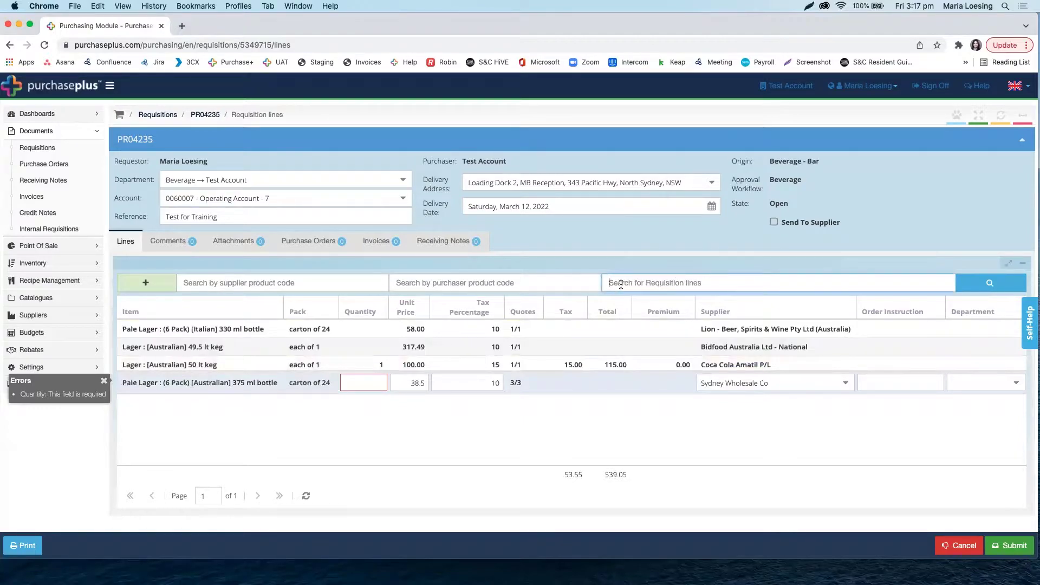
click(982, 283)
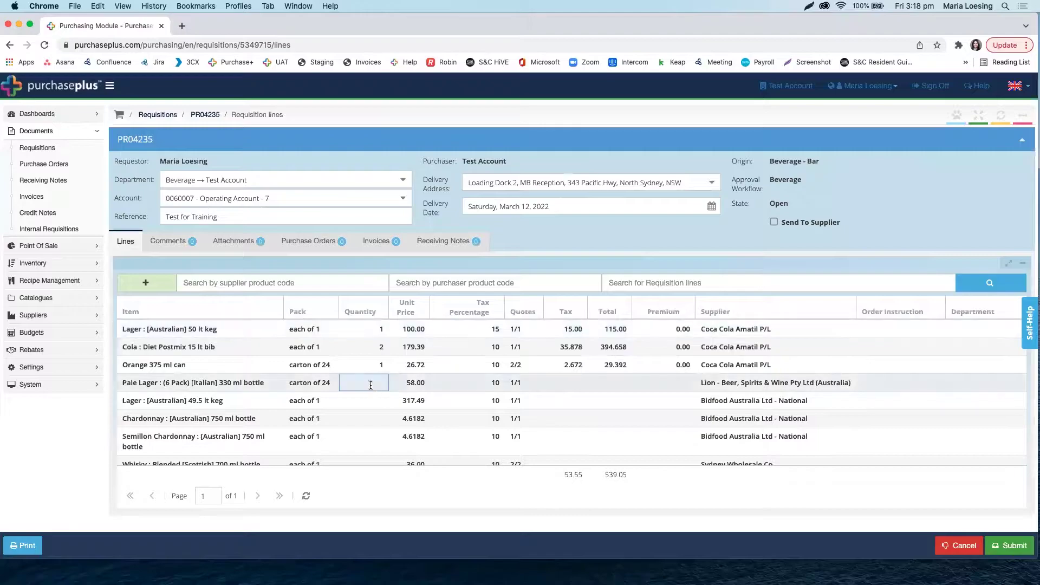
Set the quantities of the Pale Lager : (6 Pack) [Italian] 330 ml bottle and Lager : [Australian] 49.5 lt keg lines to 2 each.
click(370, 385)
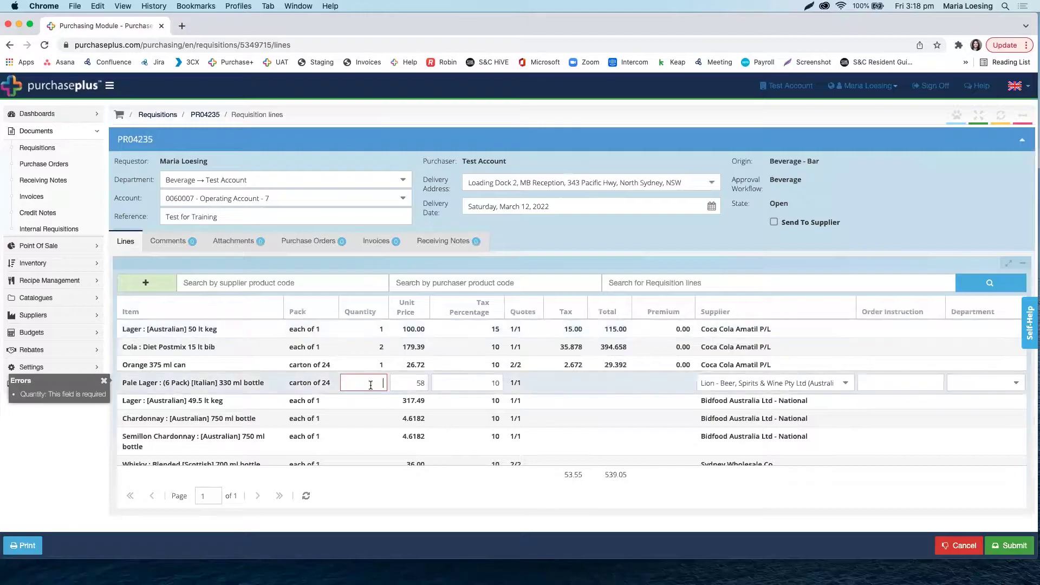
text(2)
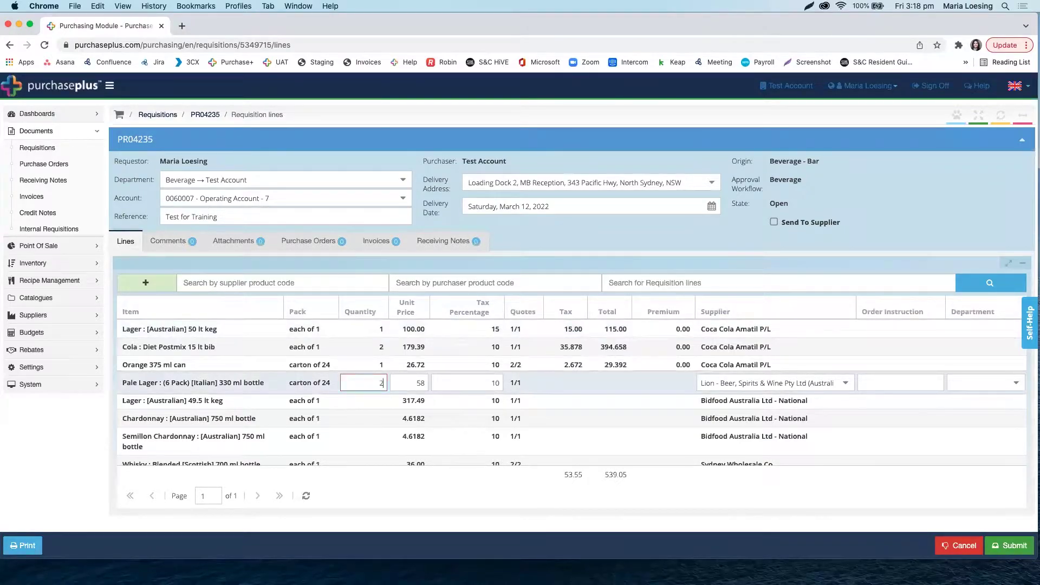
key(Return)
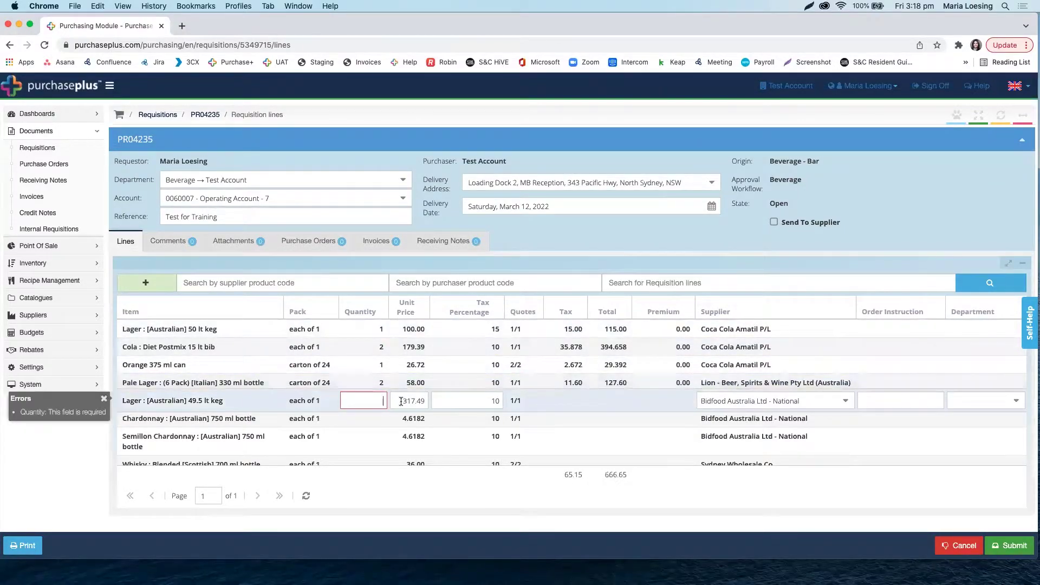
text(2)
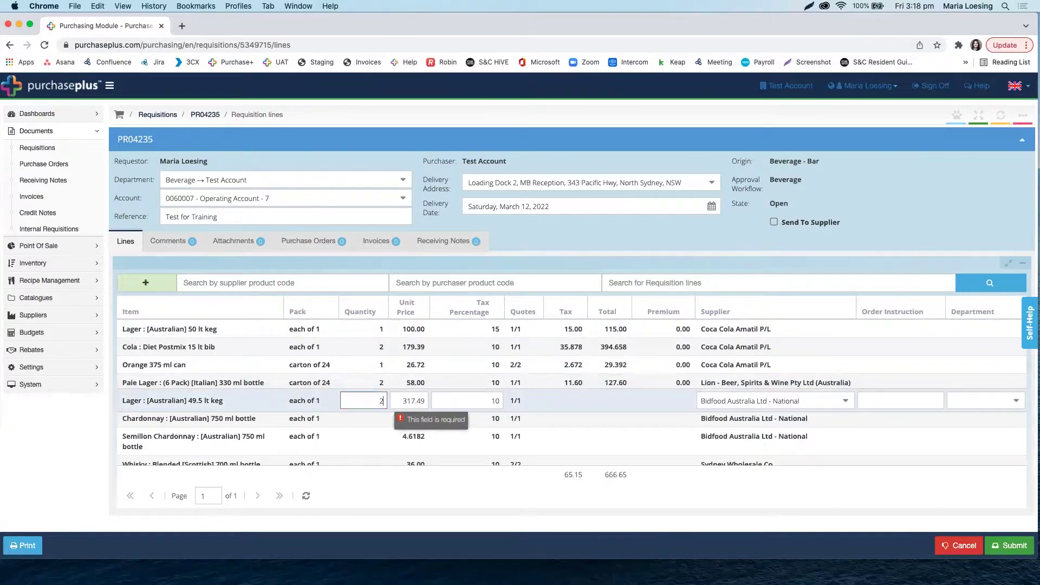
key(Return)
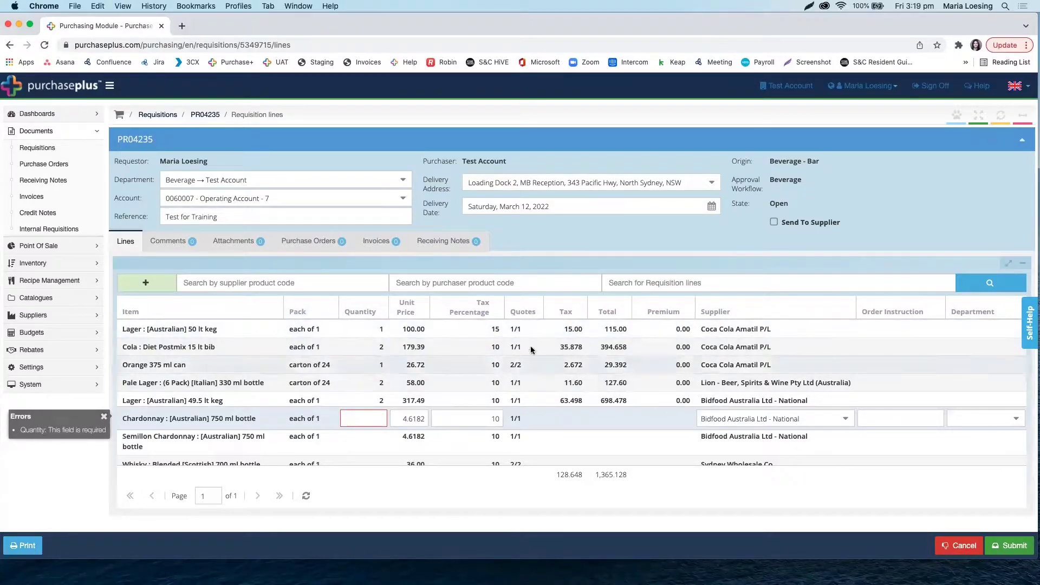
click(628, 281)
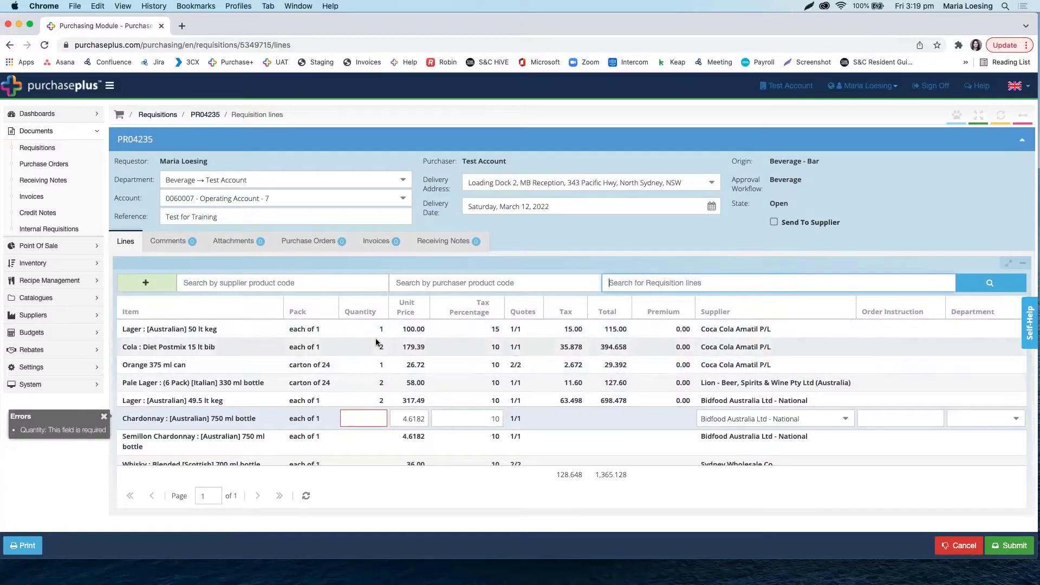
scroll(228, 341, down, 5)
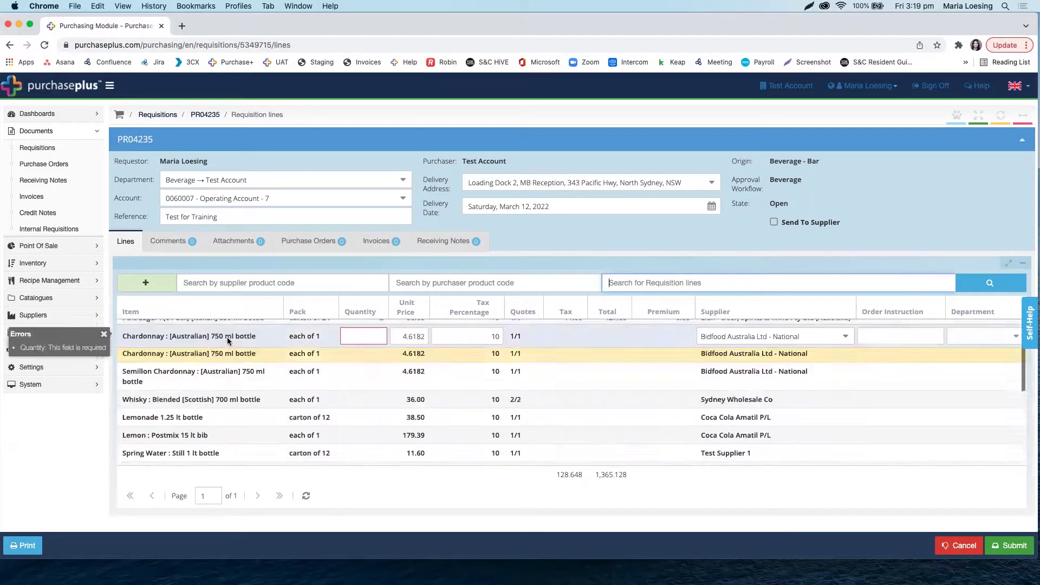
scroll(228, 340, up, 5)
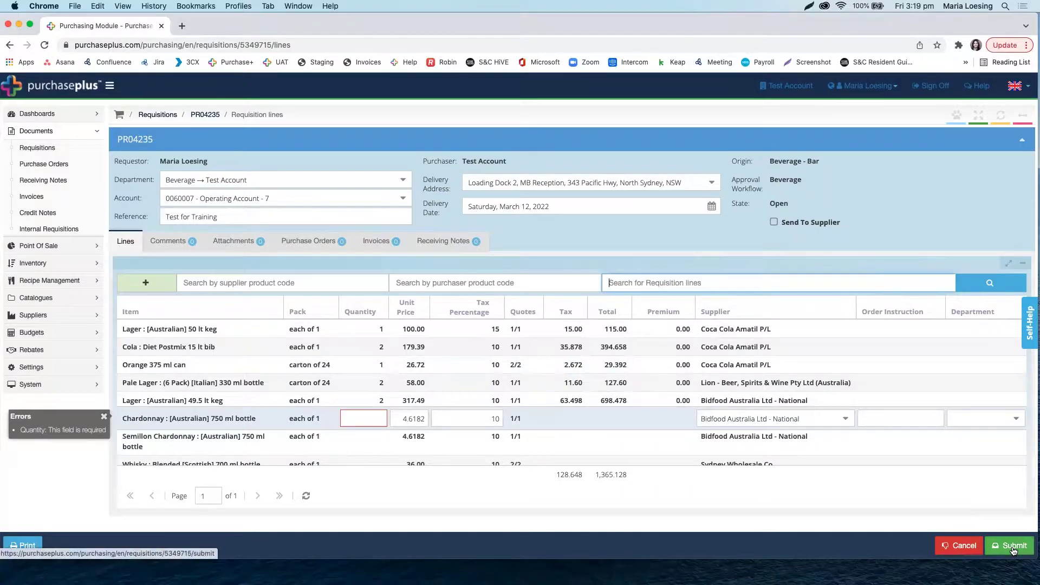
scroll(1014, 551, up, 5)
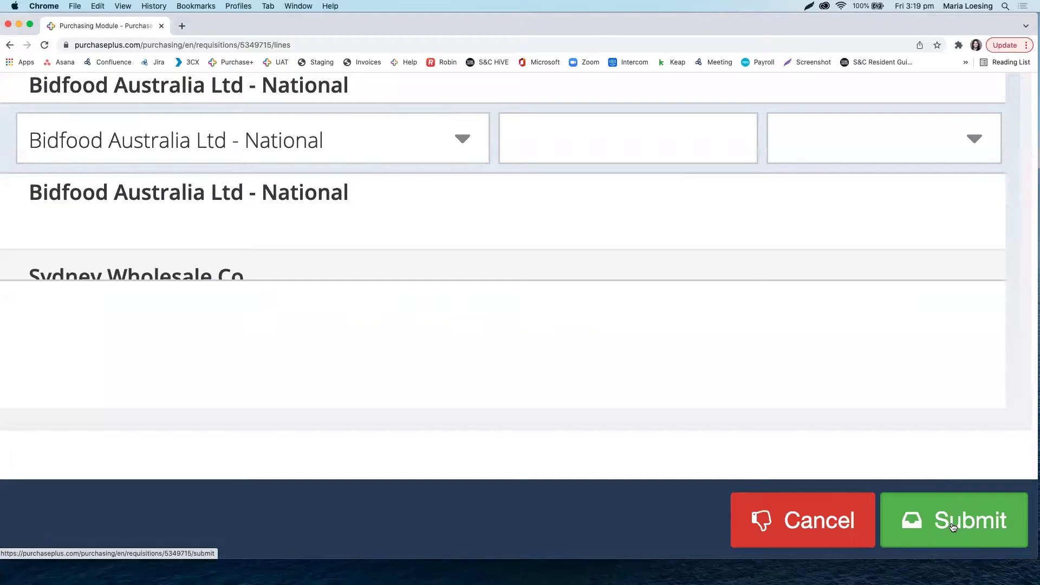
scroll(952, 527, down, 5)
scroll(953, 527, down, 3)
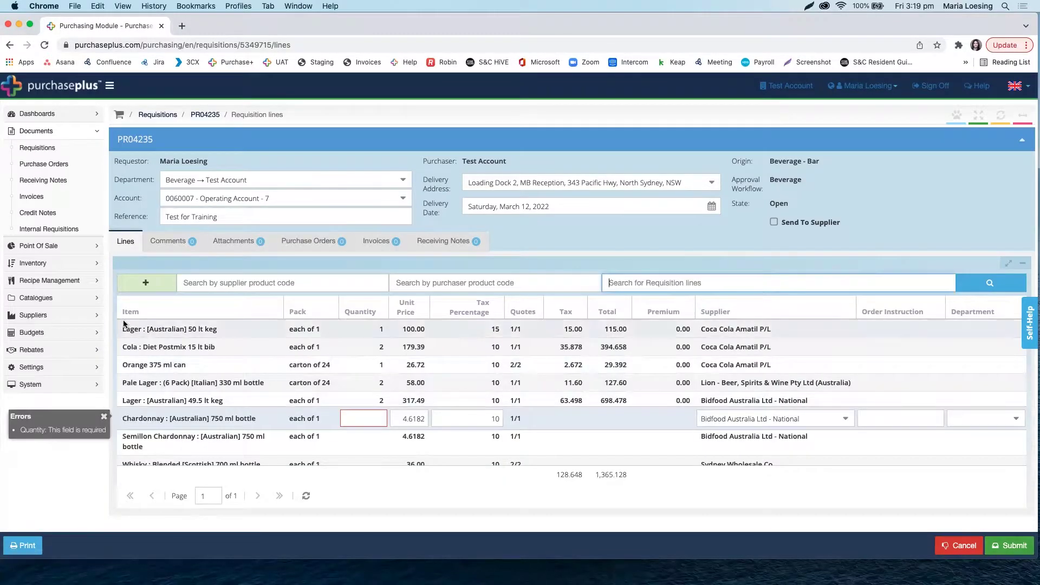
Add and save an internal comment "Ordered for event" on the requisition.
click(167, 245)
scroll(184, 245, up, 5)
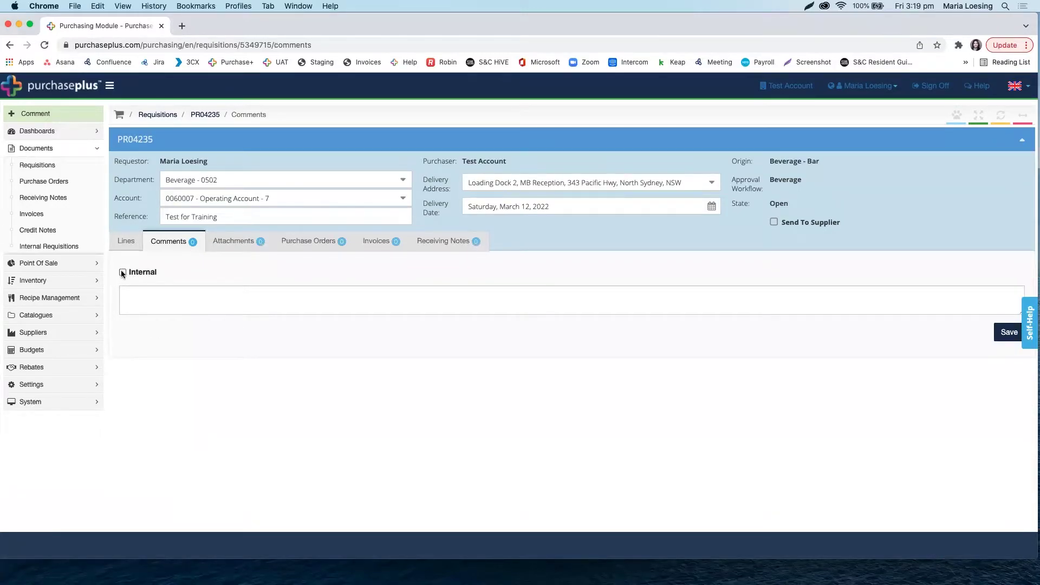
click(122, 273)
click(139, 302)
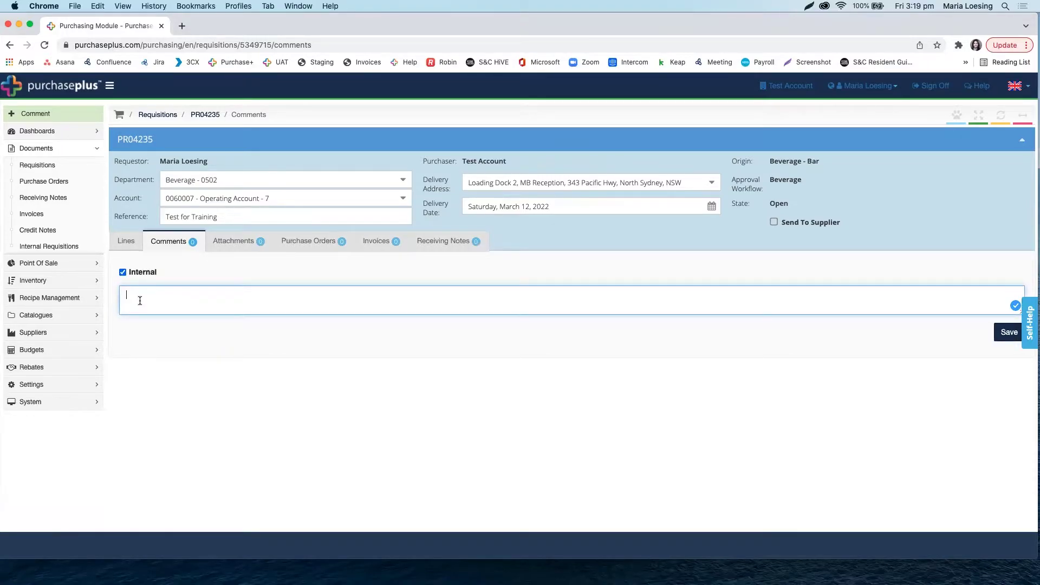
text(Ordered for event)
click(1008, 332)
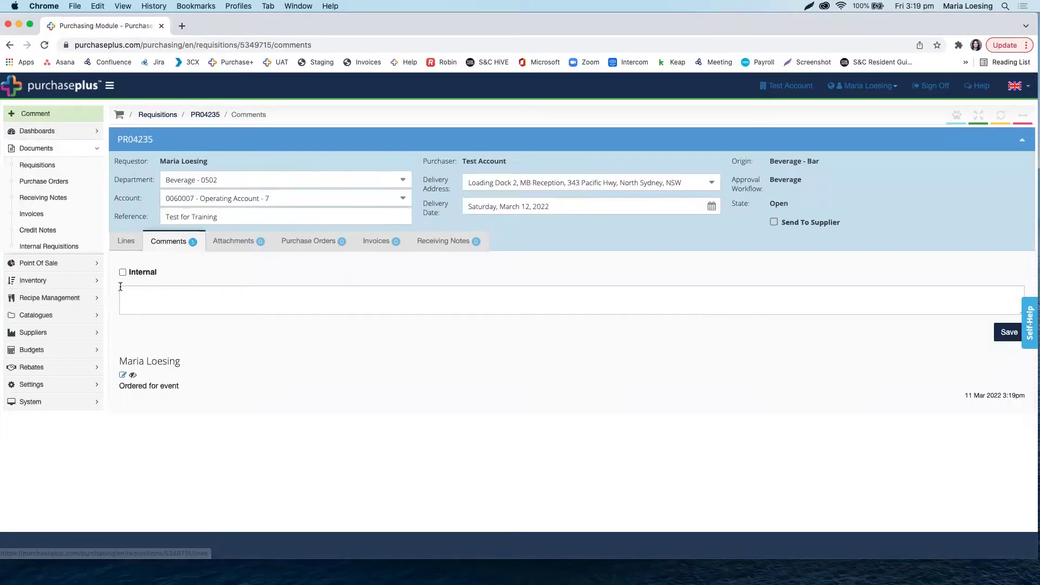
Add and save a non-internal comment "Delivery goods by 3pm on Thursday" on the requisition.
click(132, 298)
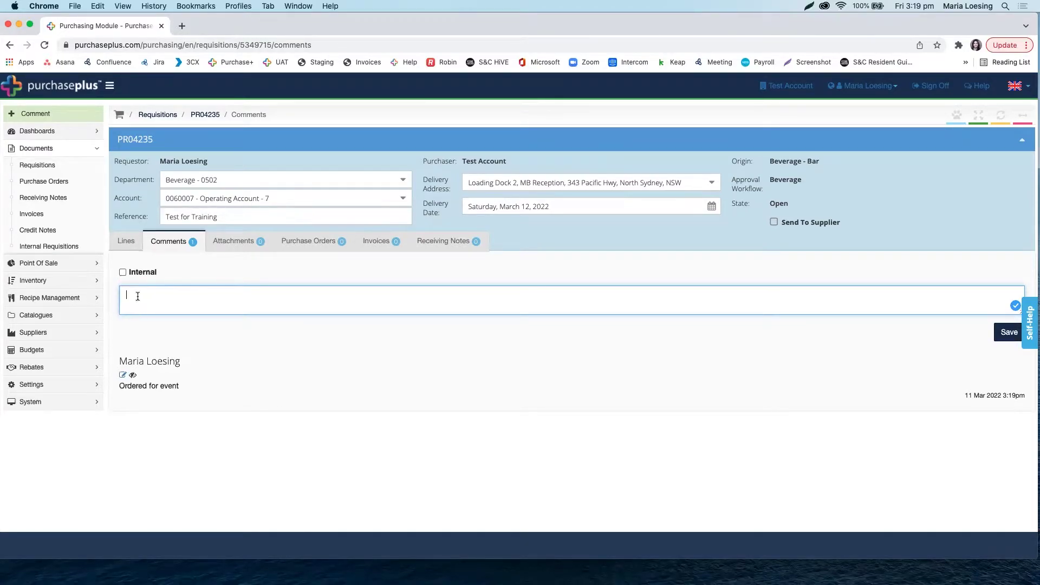
text(Deliver goods by 3pm on F)
key(super+a)
text(Delihvery goods by 3pm on Thursday)
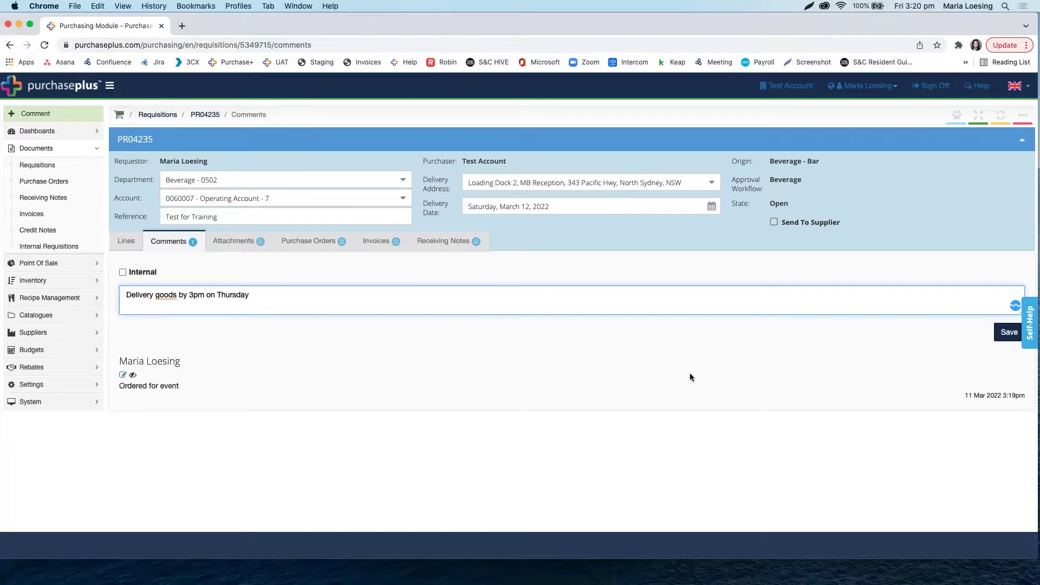
click(999, 334)
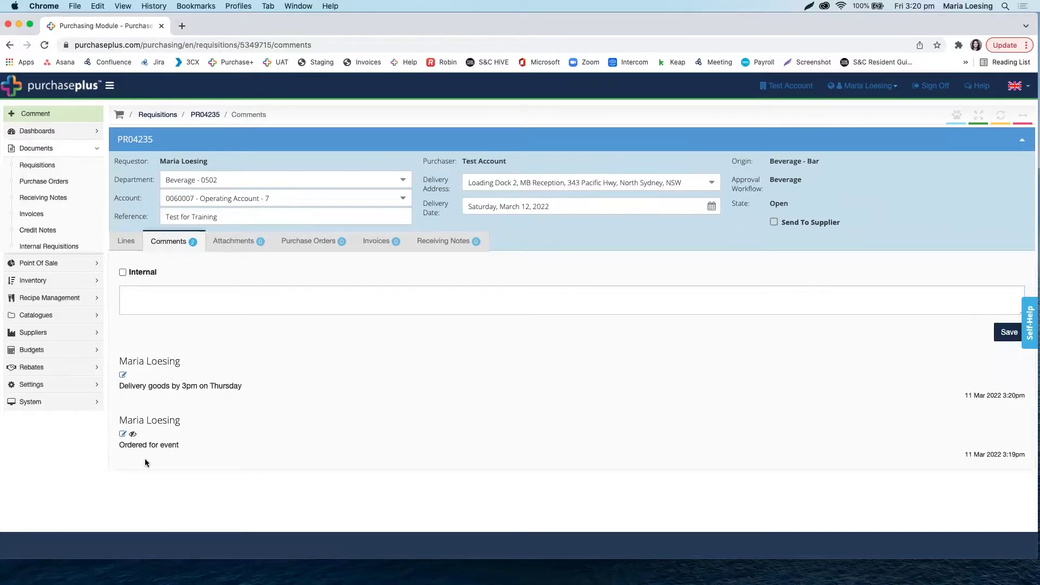
Return to the requisition lines and enter the order instruction "Deliver by 3pm" for the Pale Lager : (6 Pack) [Italian] 330 ml bottle.
scroll(144, 430, up, 5)
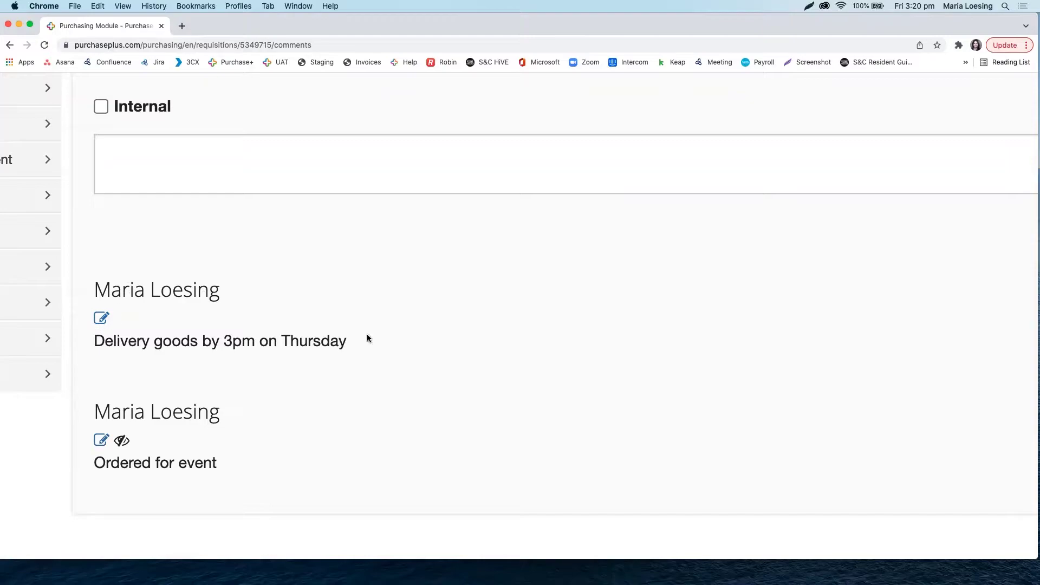
key(super+0)
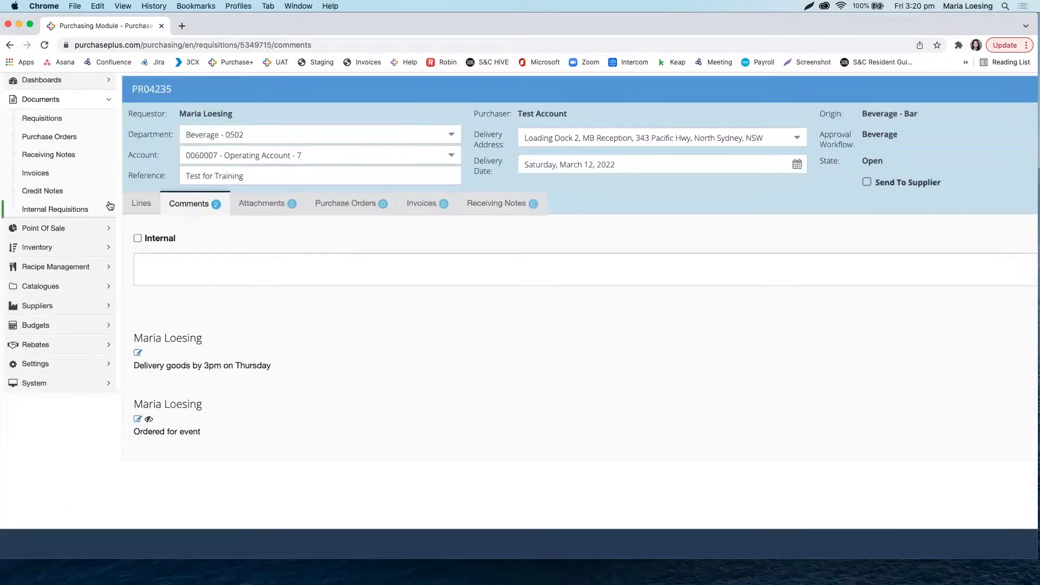
click(133, 204)
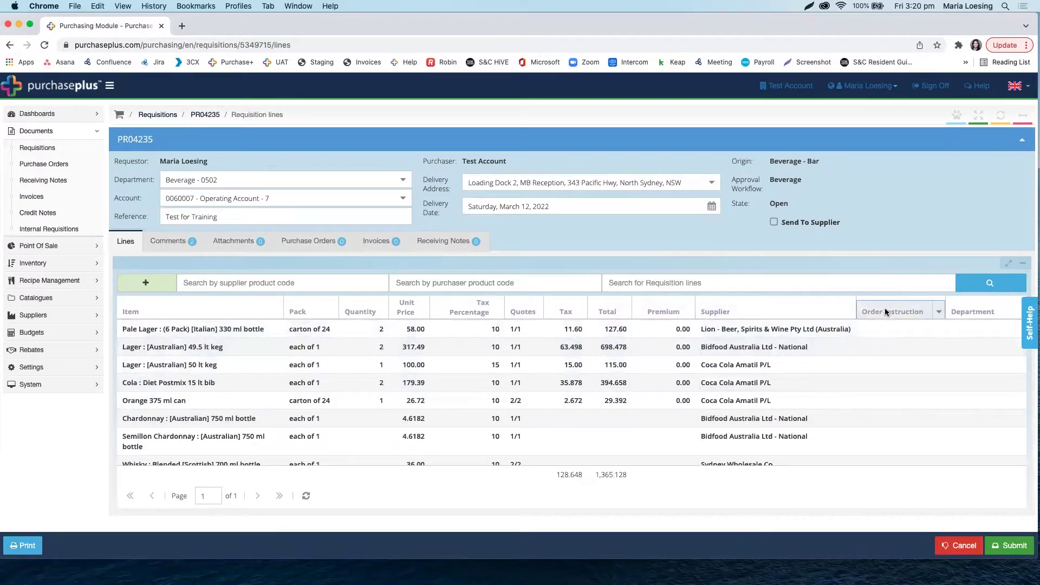
scroll(892, 305, up, 5)
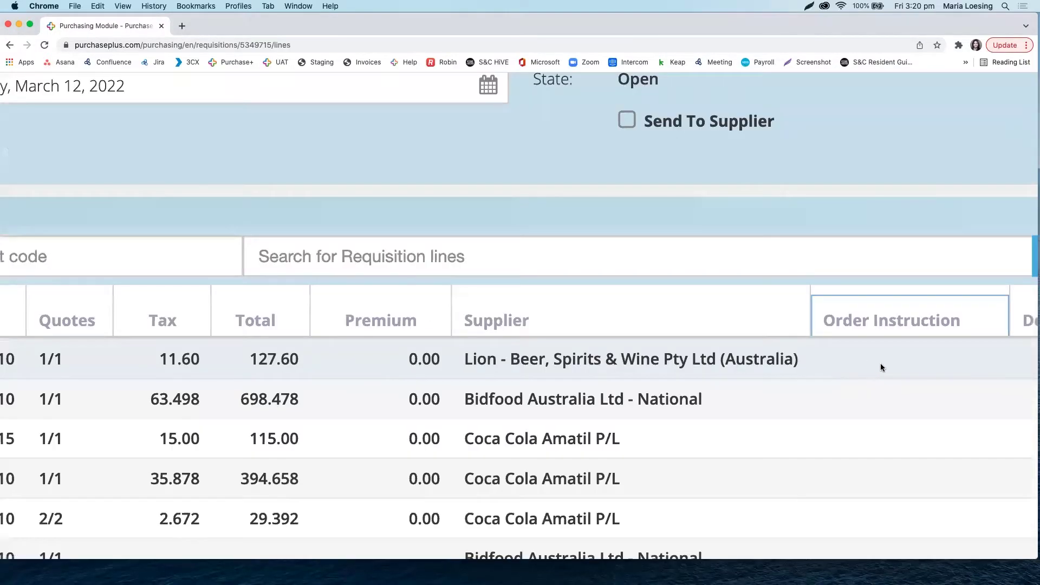
click(881, 367)
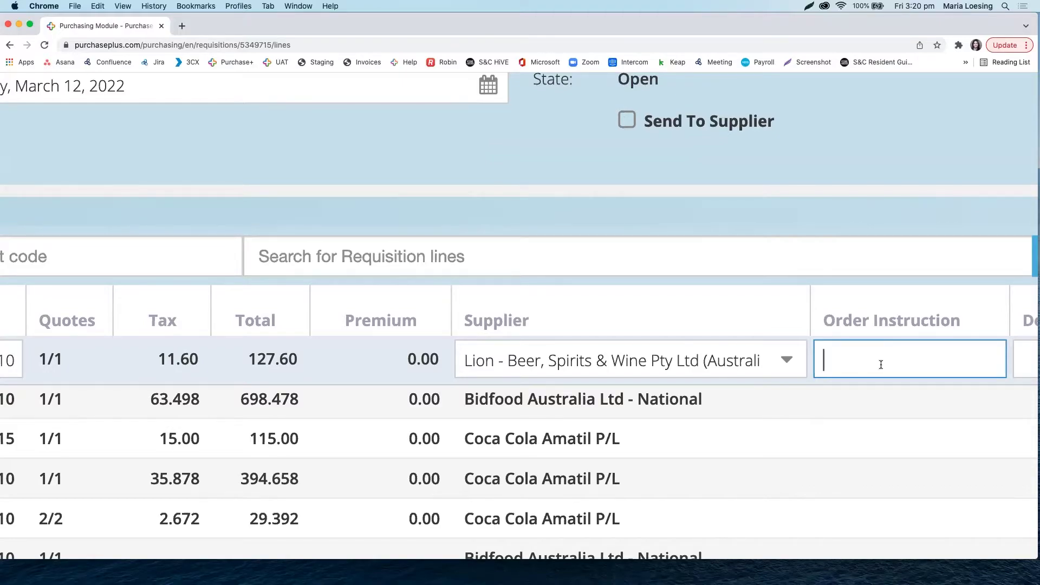
text(Deliver by 3pm)
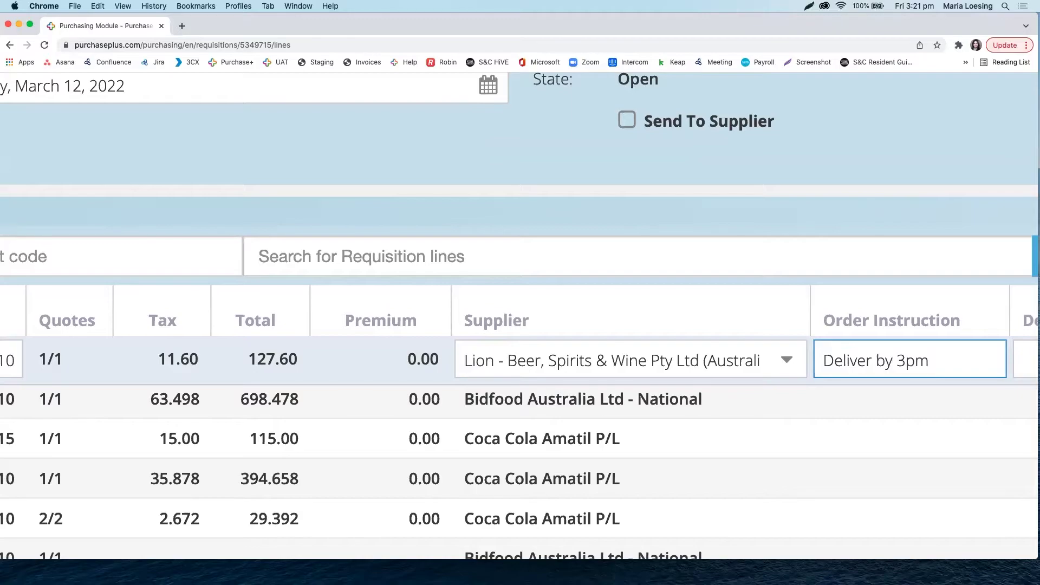
key(Tab)
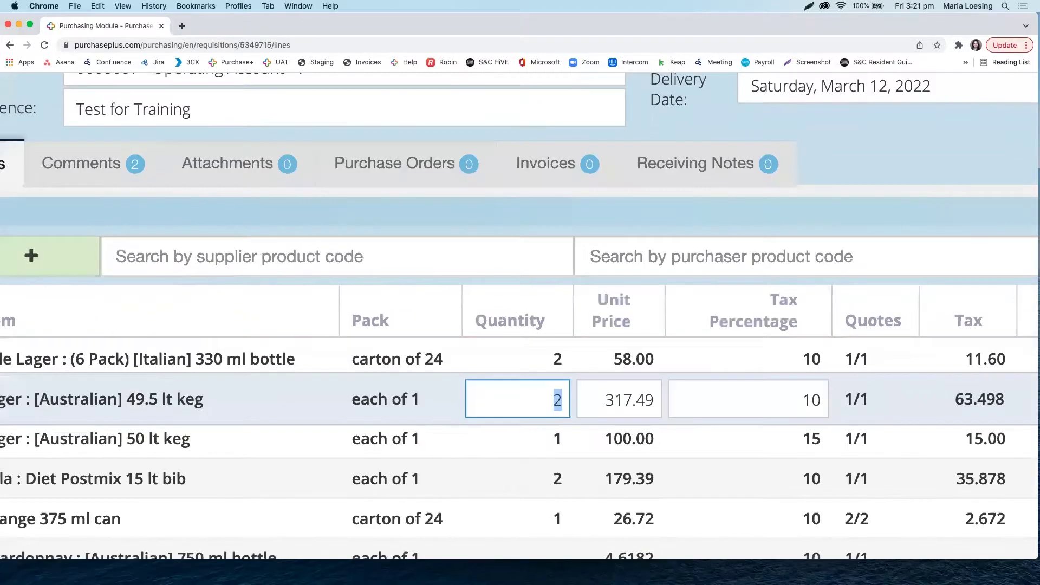
Enter the order instruction "Deliver cooled" for the Lager : [Australian] 49.5 lt keg line.
scroll(877, 271, down, 10)
click(875, 346)
text(Delvive)
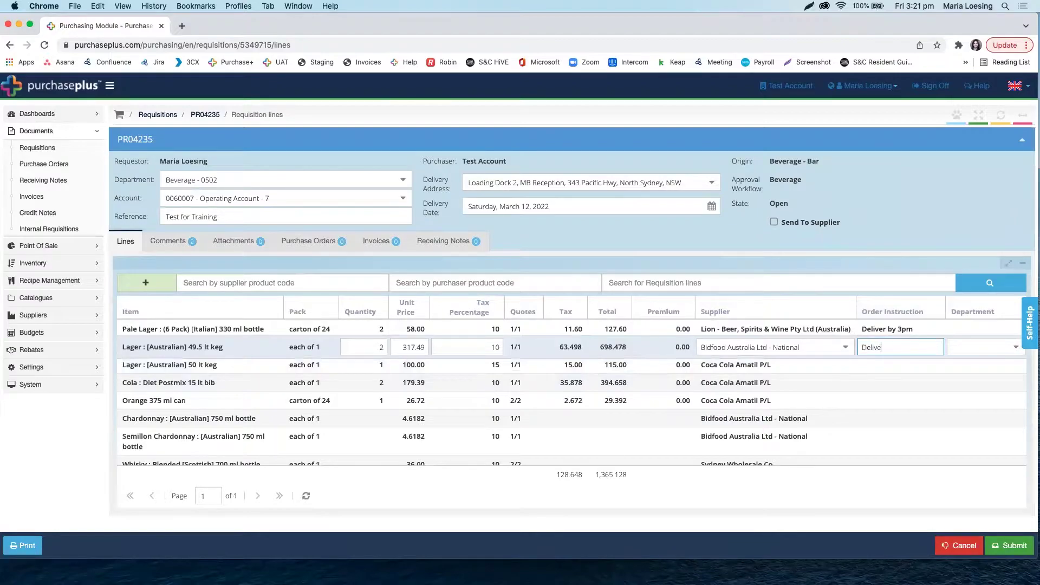
text(r cooled)
key(Return)
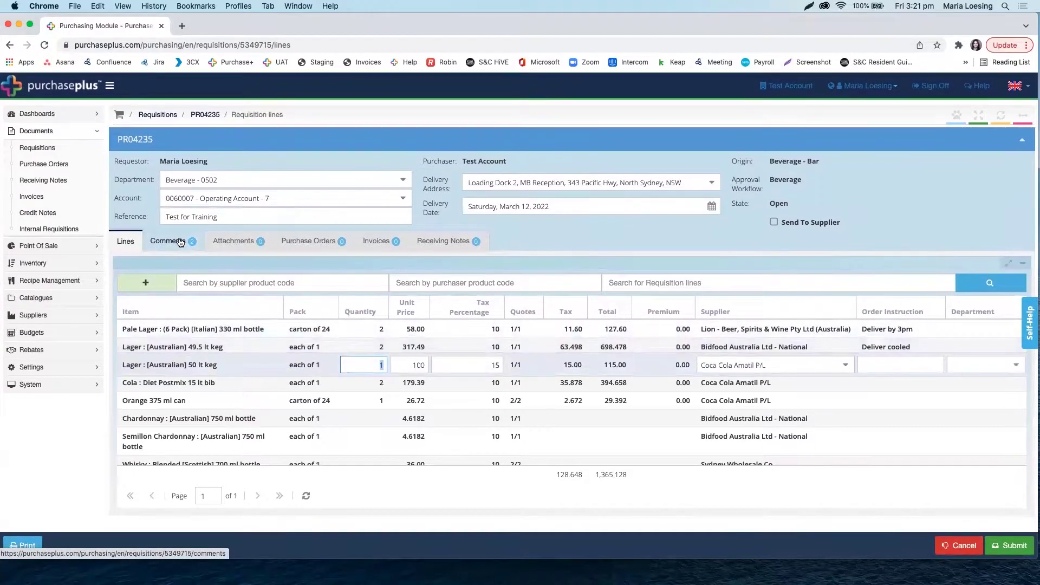
Submit the requisition for approval and close the list of approvers.
scroll(181, 242, up, 5)
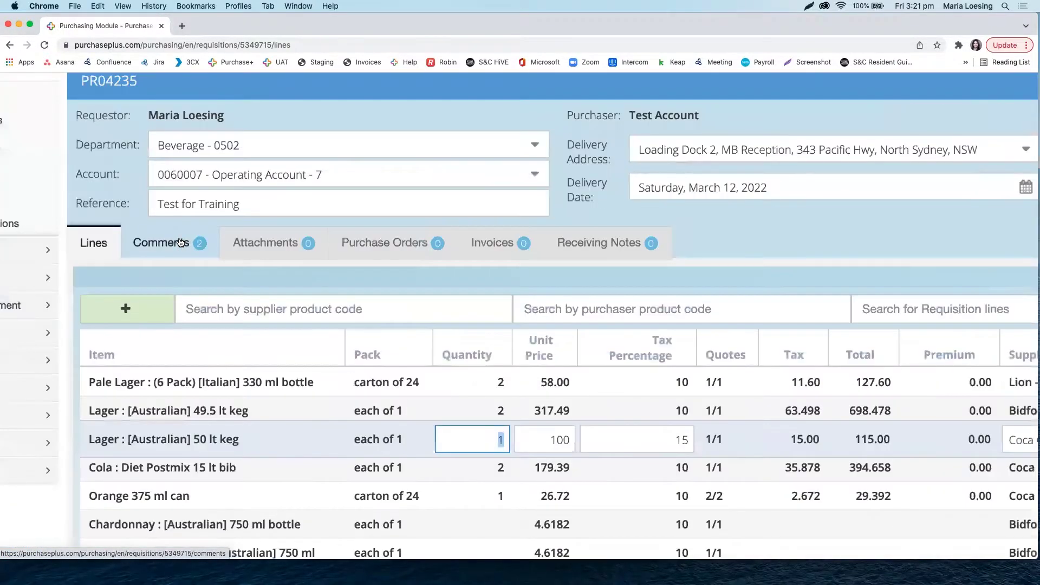
scroll(180, 242, down, 5)
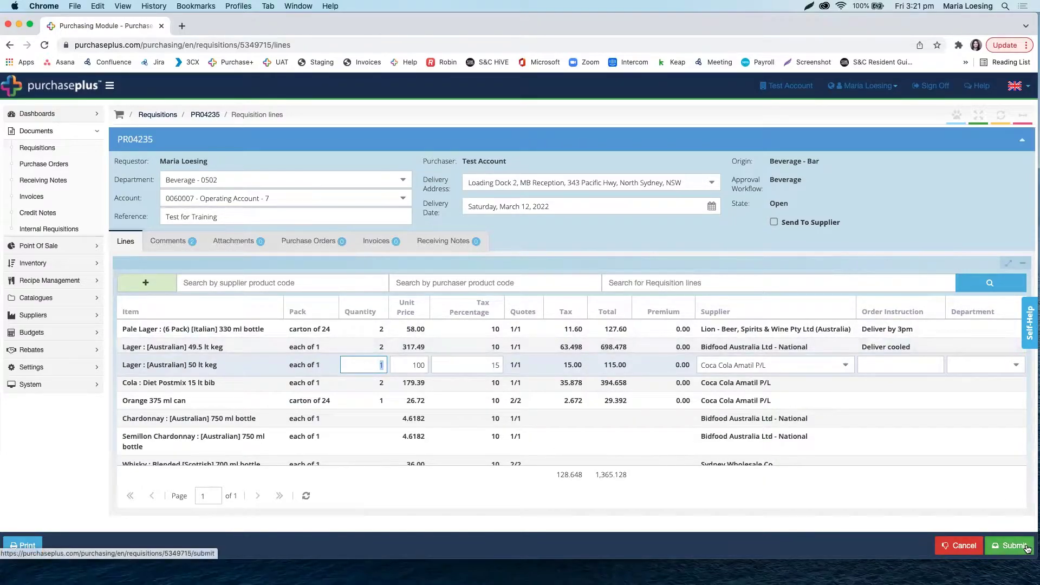
scroll(1027, 547, up, 3)
scroll(1026, 547, up, 4)
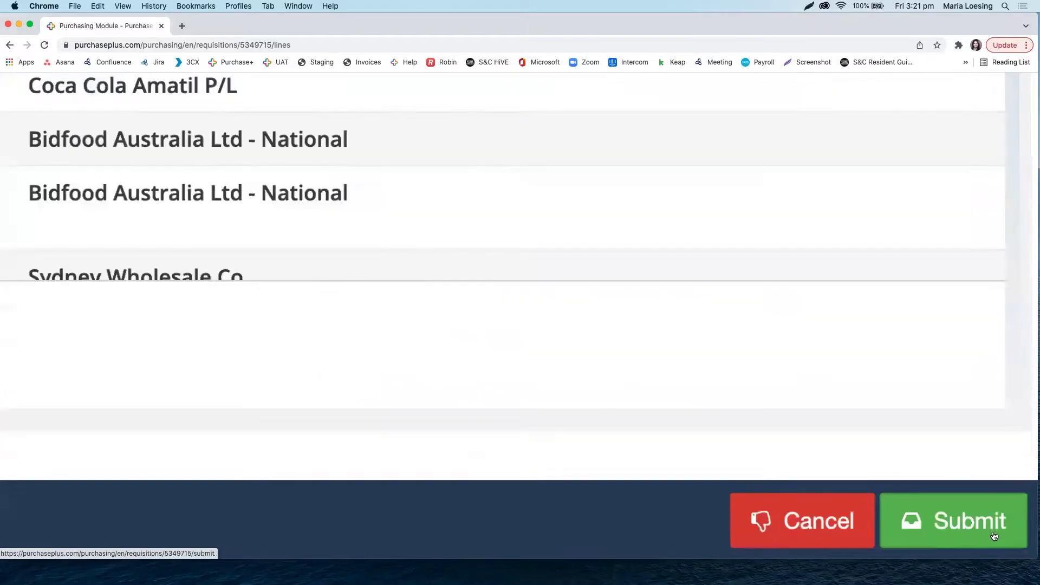
click(971, 513)
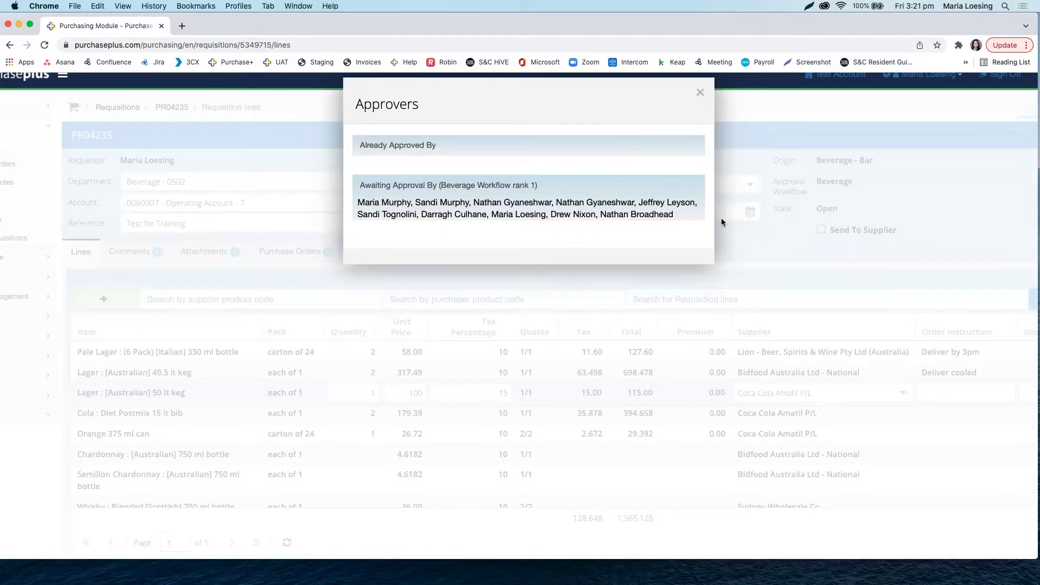
click(700, 93)
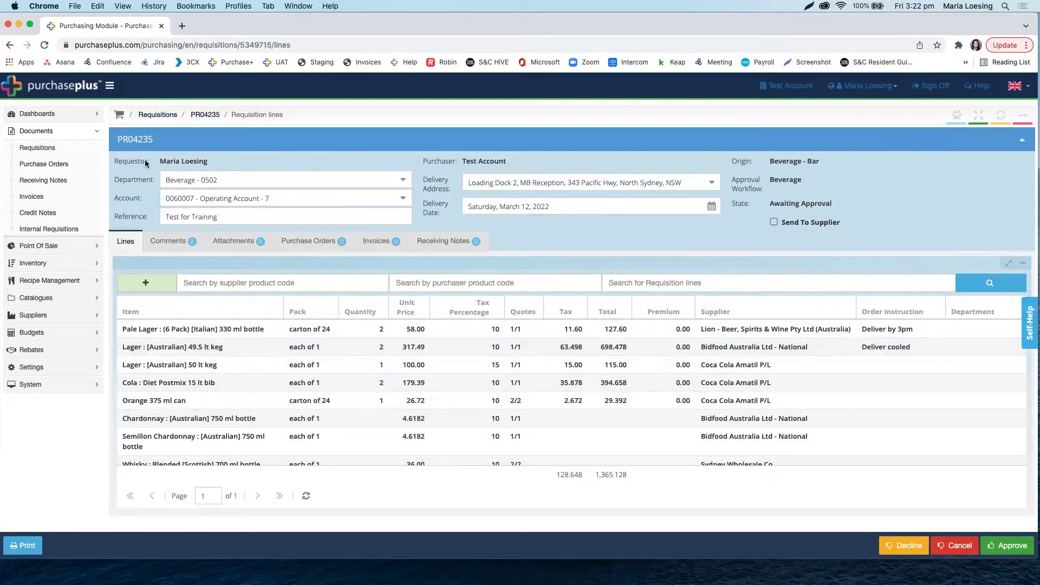
Open the submitted Beverage - Bar requisition from the requisitions awaiting my approval.
click(37, 149)
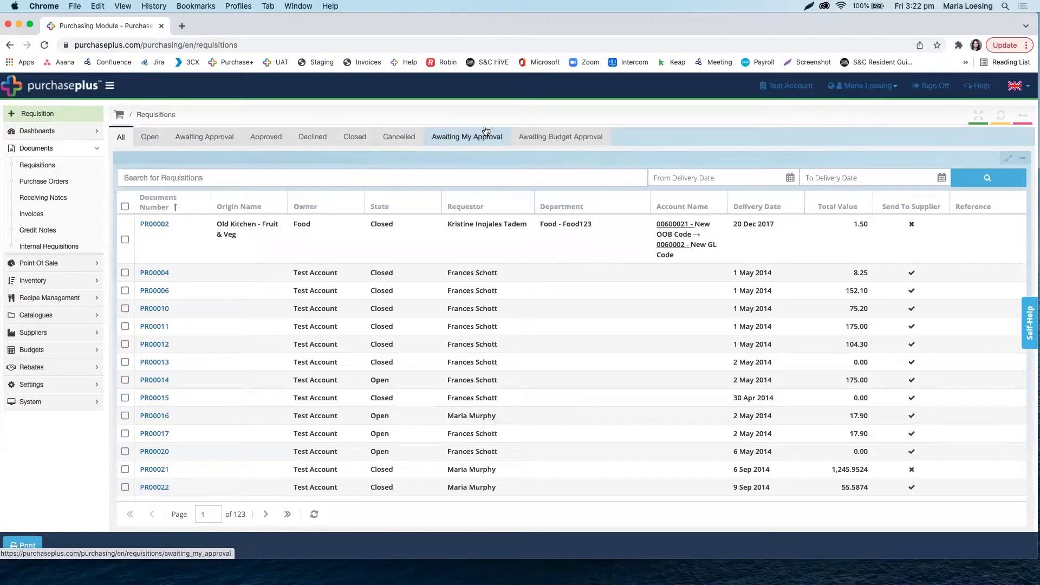
scroll(466, 142, up, 2)
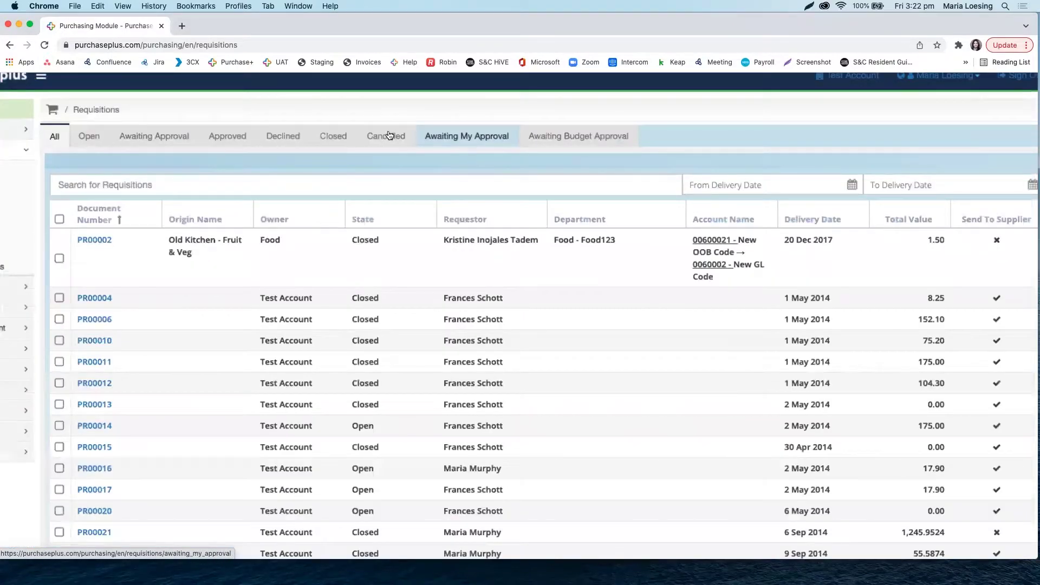
scroll(466, 142, up, 5)
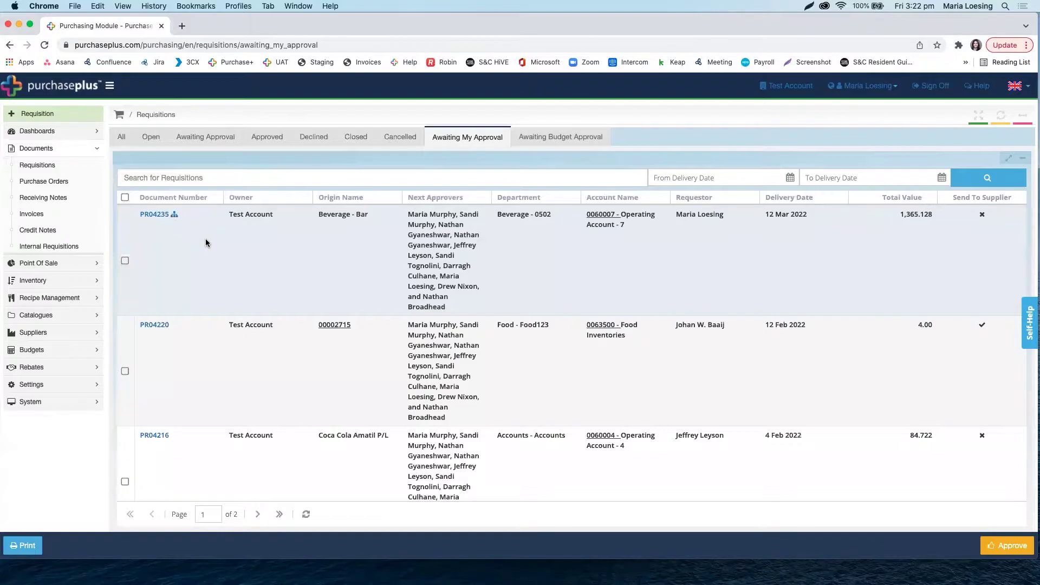
click(149, 215)
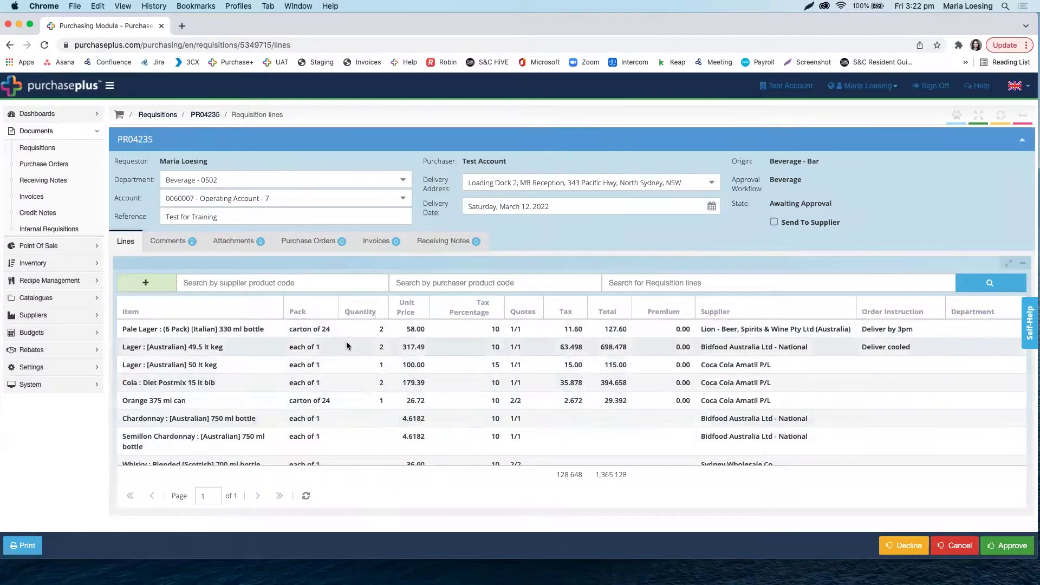
Set the quantity of Orange 375 ml can to 0 and of Cola : Diet Postmix 15 lt bib to 3.
click(362, 401)
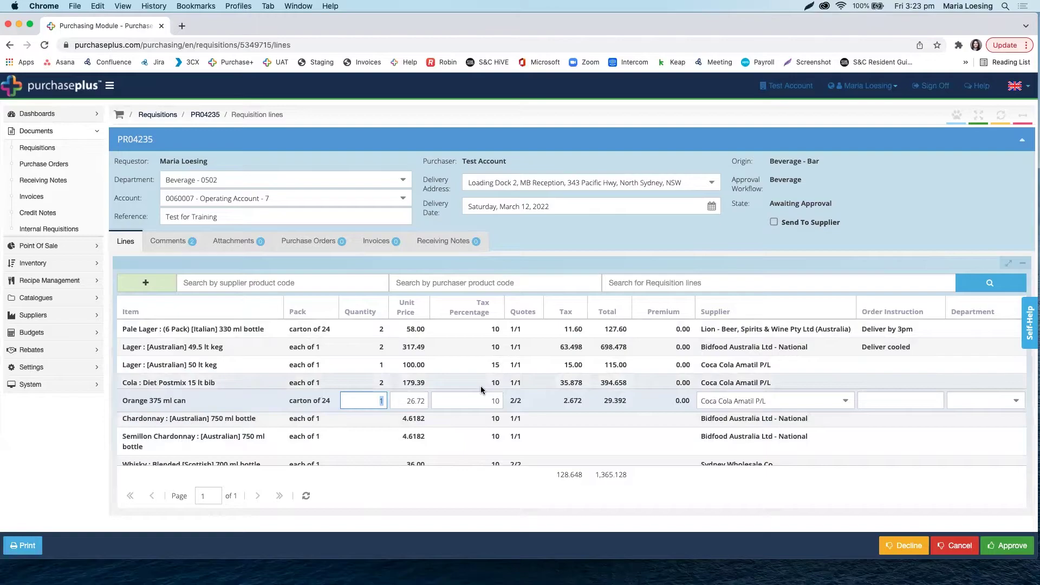
key(BackSpace)
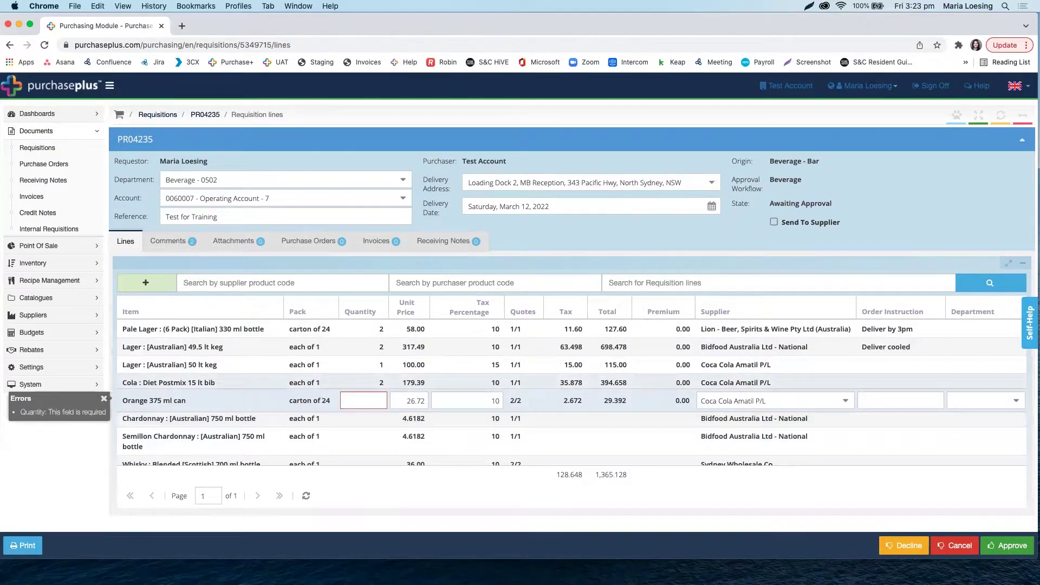
text(0)
key(Return)
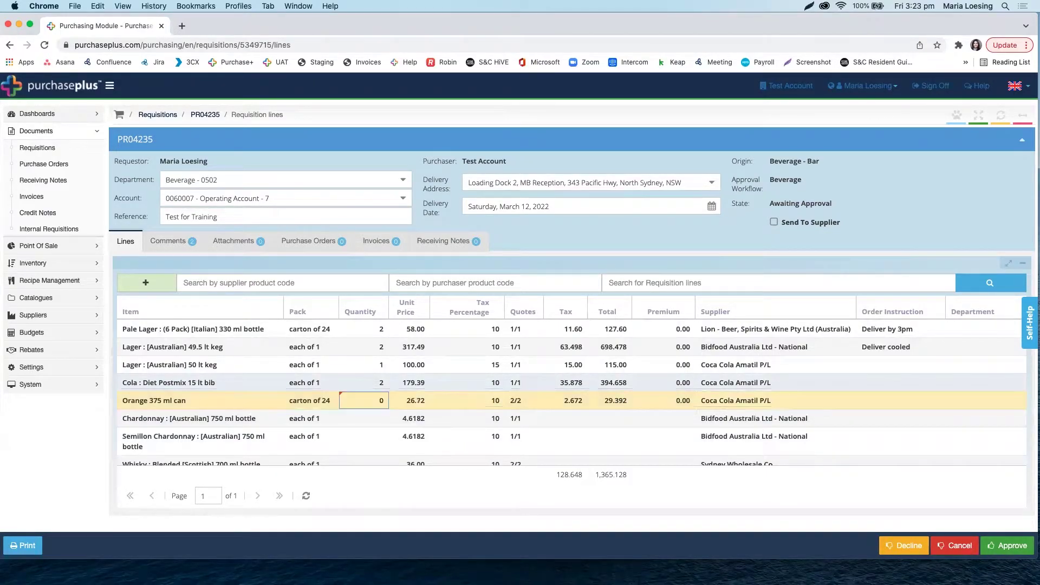
click(368, 382)
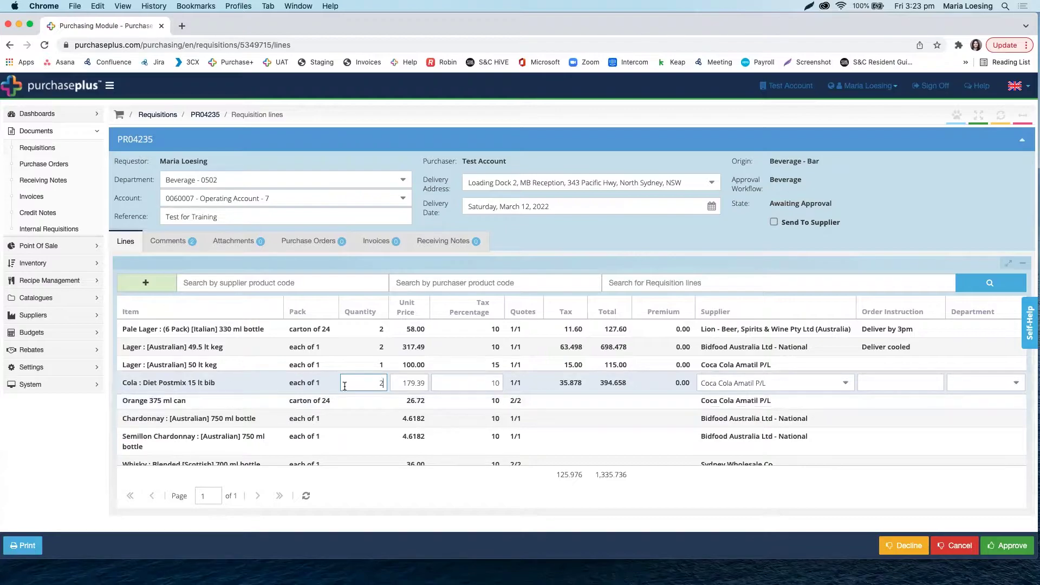
text(3)
key(Return)
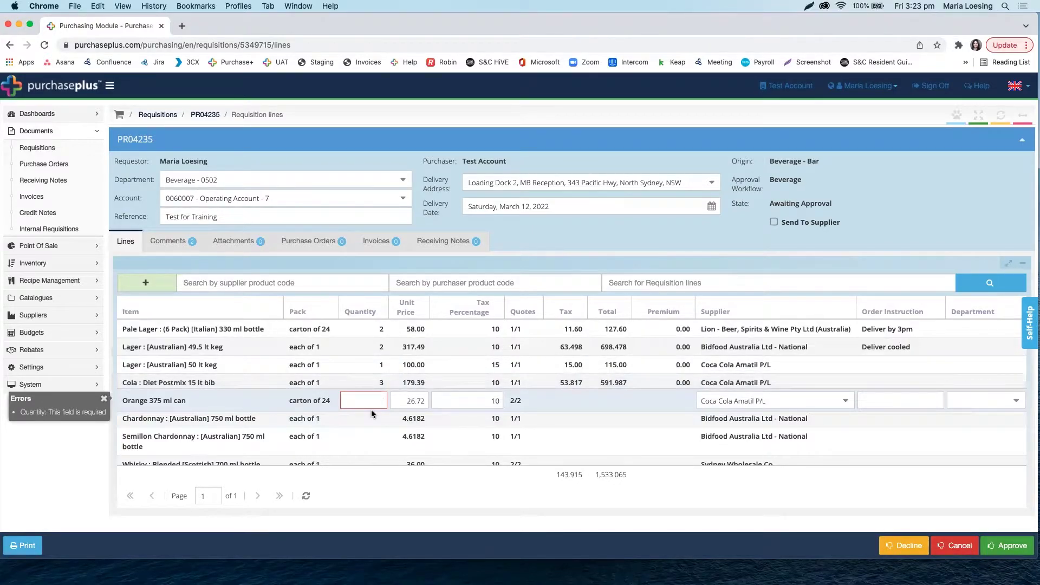
Review the requisition's comments and the order instructions on its lines before approval.
click(167, 241)
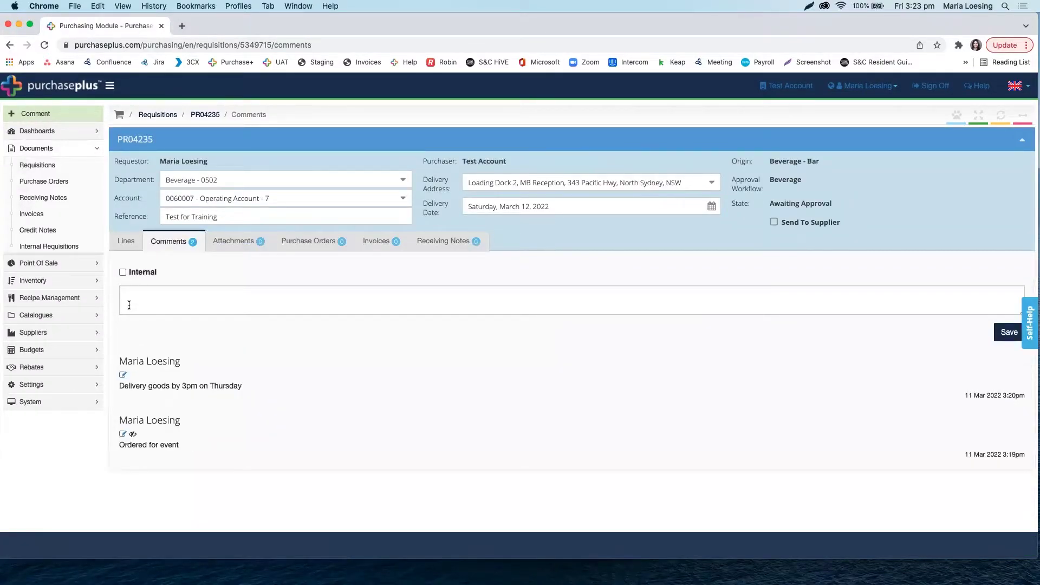
click(124, 241)
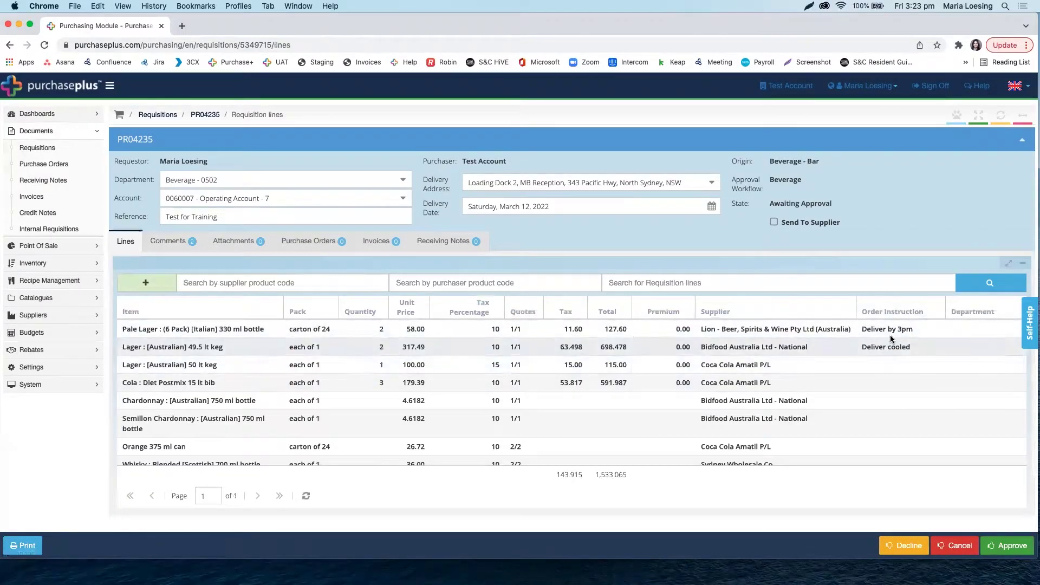
click(876, 364)
click(875, 377)
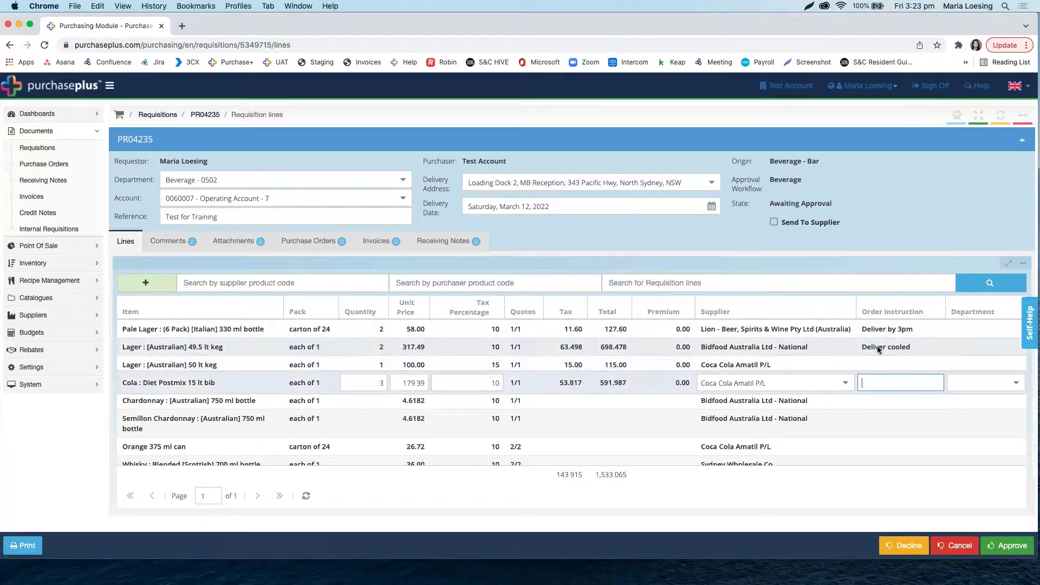
click(877, 347)
click(879, 330)
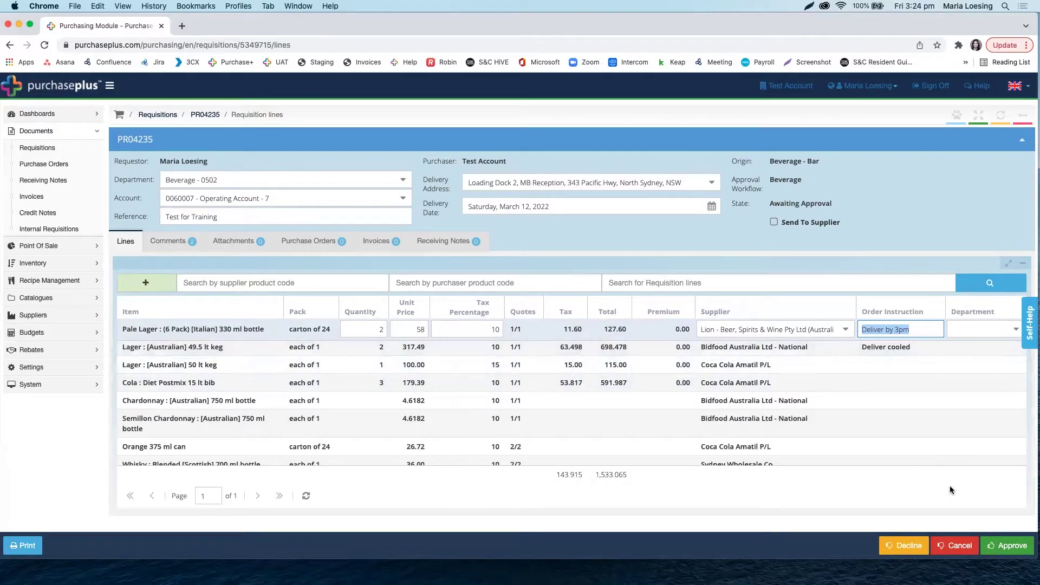
scroll(984, 533, up, 5)
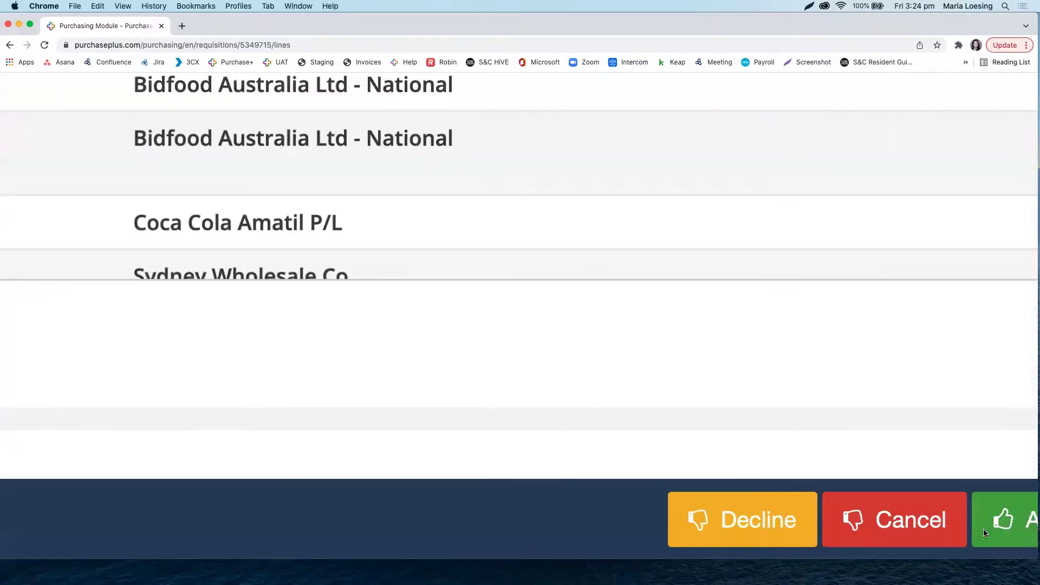
scroll(984, 533, right, 2)
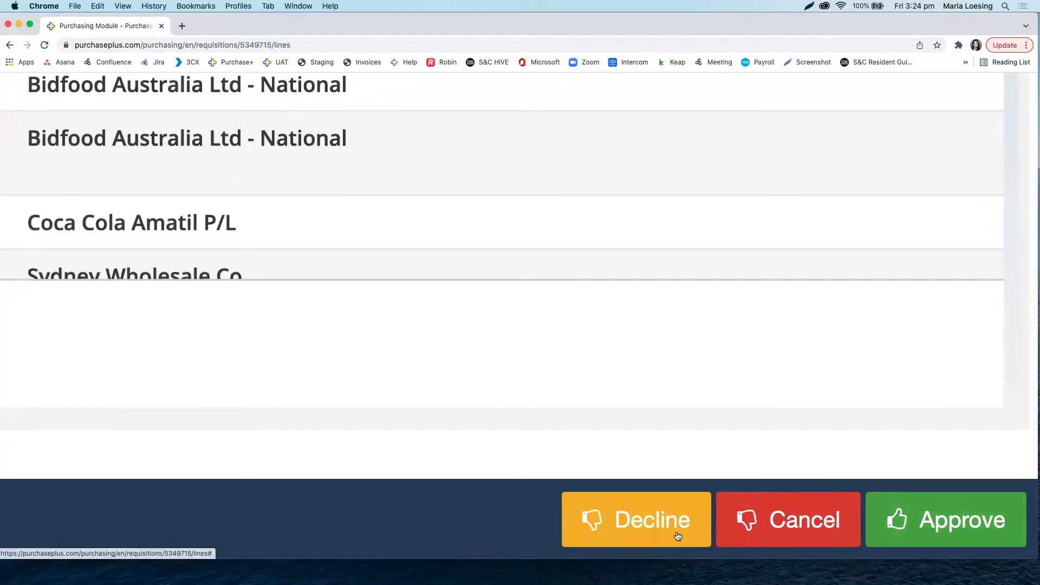
click(631, 515)
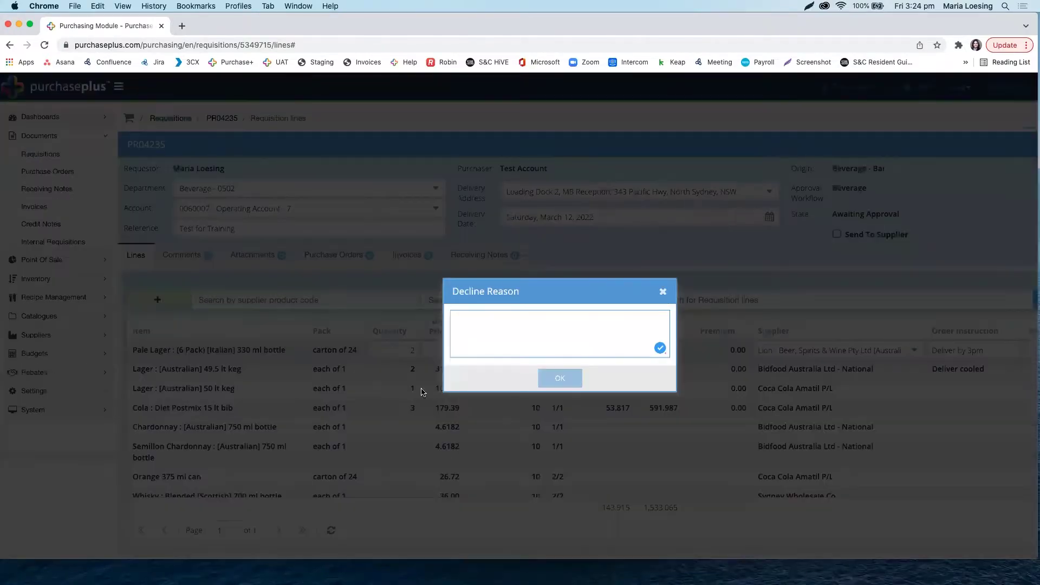
click(488, 331)
text(Change )
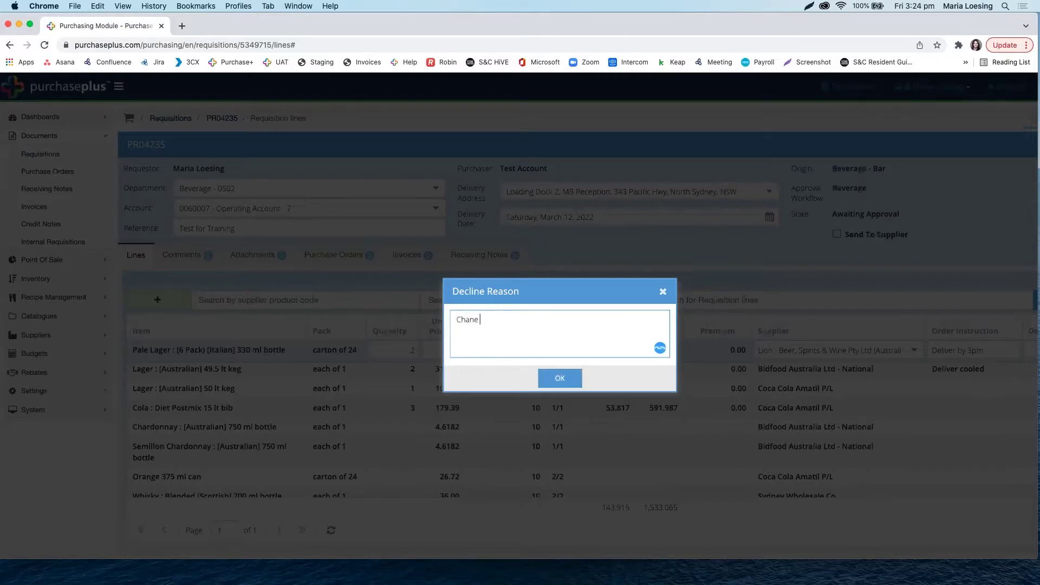
text(Department)
click(662, 292)
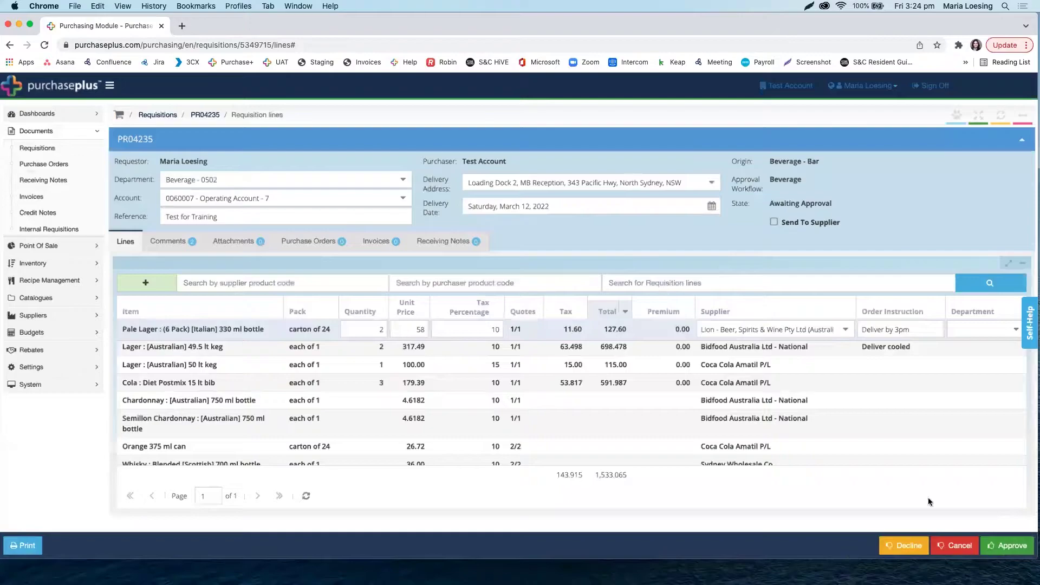
Approve the requisition and look over the purchase orders created from it.
scroll(993, 551, up, 5)
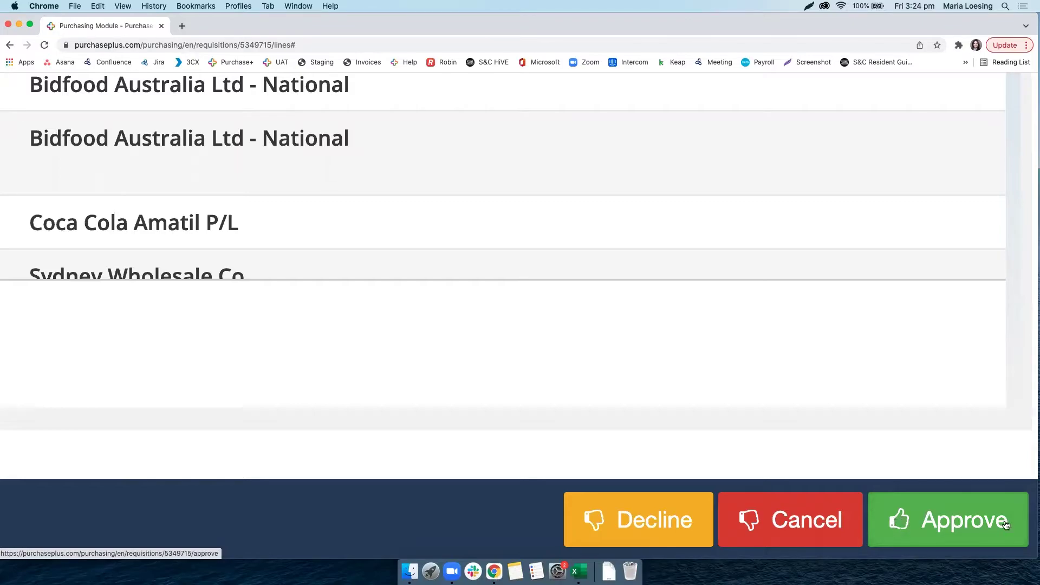
click(967, 521)
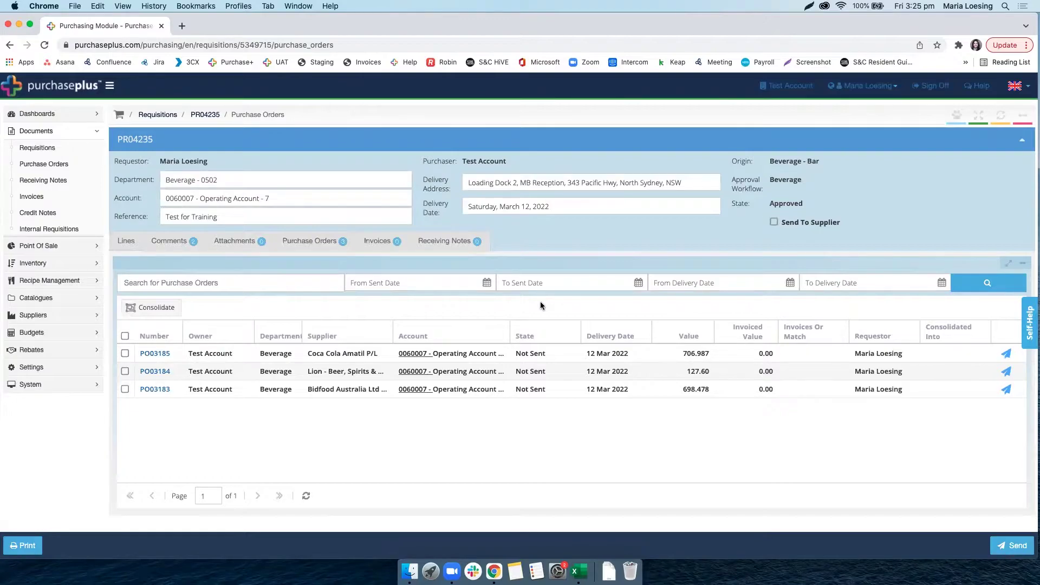
mouse_move(181, 358)
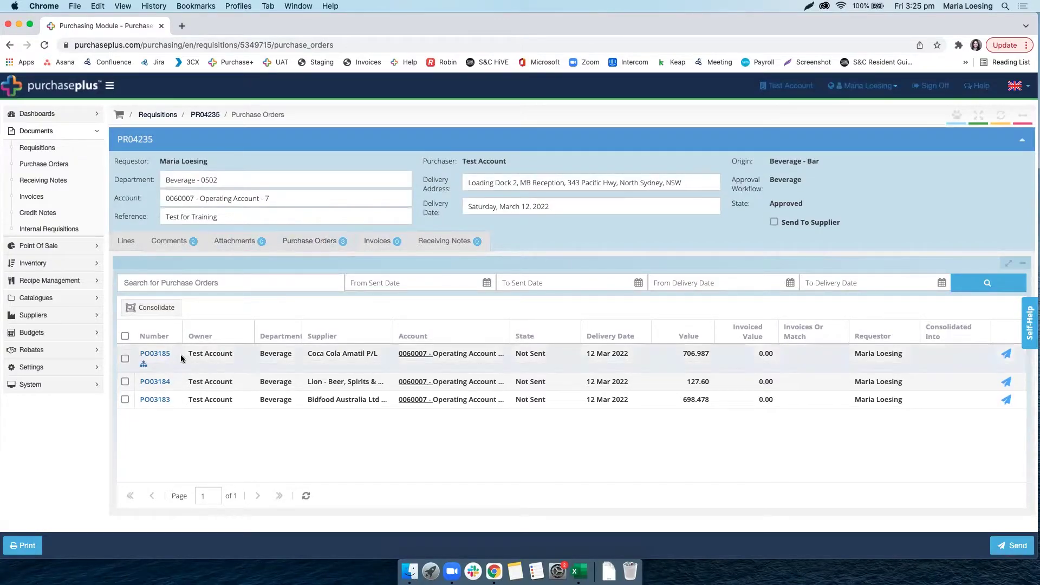
scroll(180, 358, up, 5)
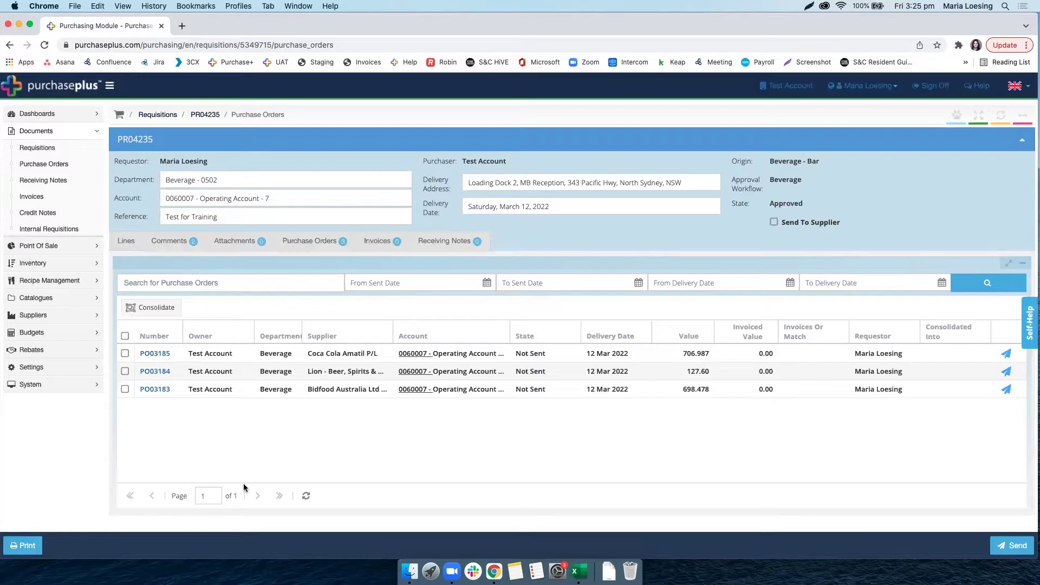
Select all of the requisition's purchase orders for sending, starting with the Coca Cola Amatil P/L order.
click(126, 354)
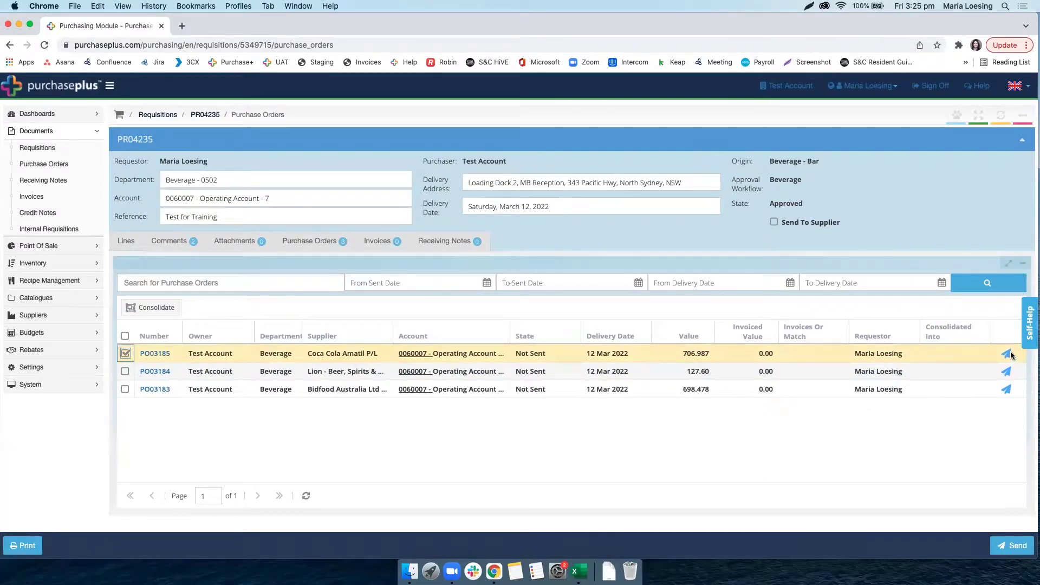
scroll(1012, 355, up, 5)
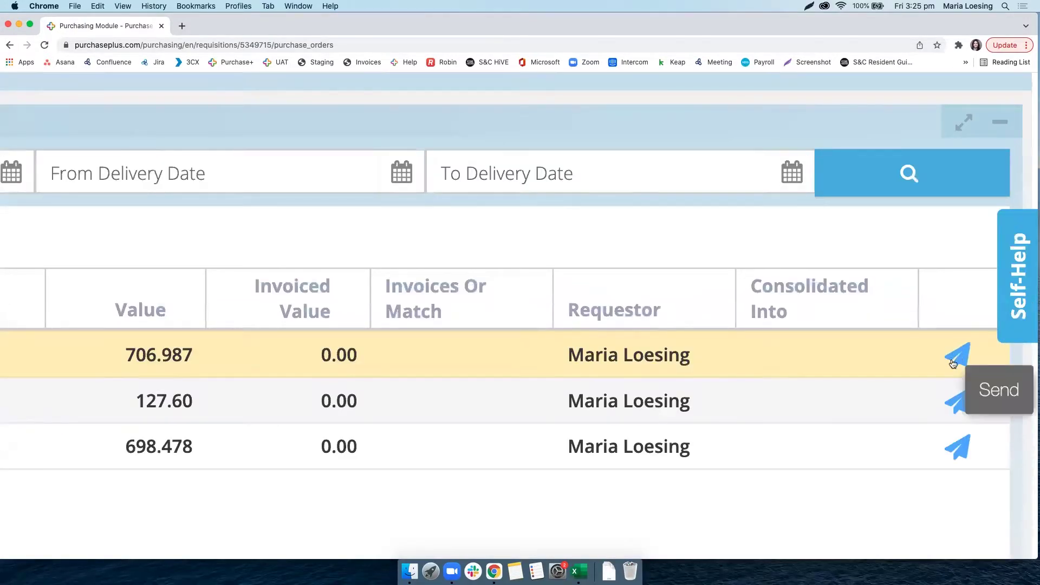
scroll(956, 362, down, 5)
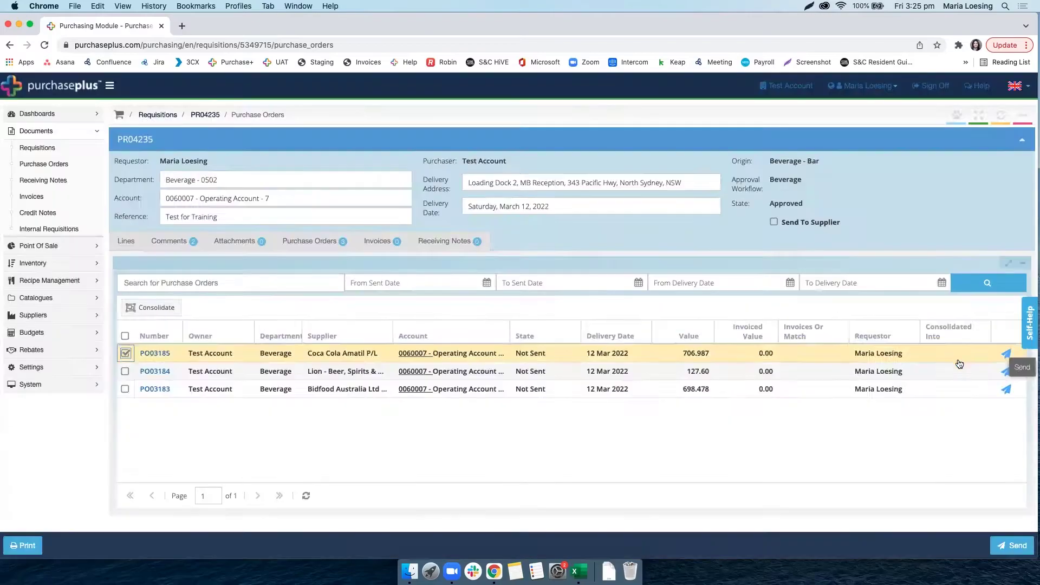
click(122, 337)
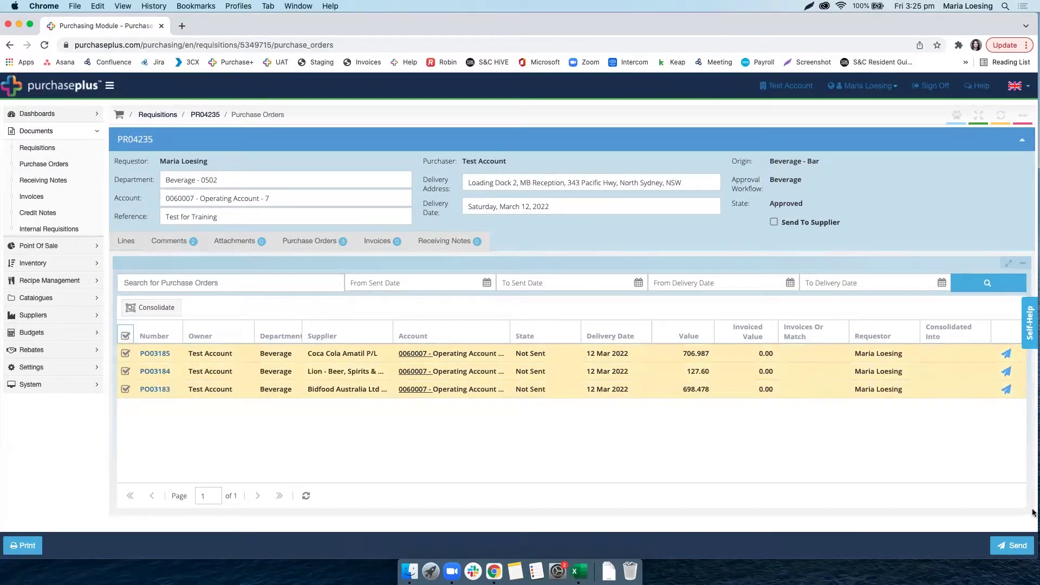
scroll(1011, 545, up, 5)
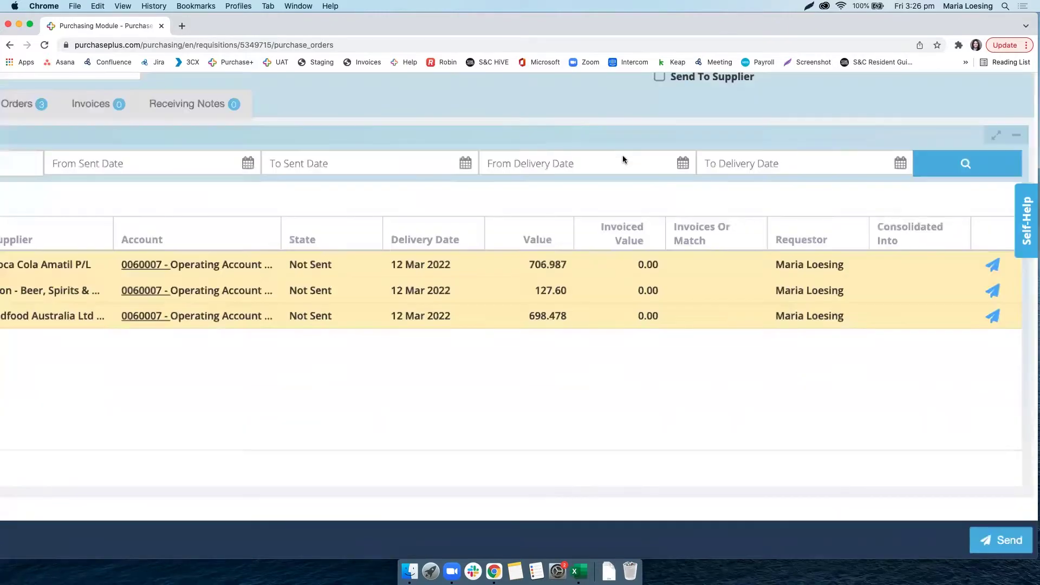
scroll(623, 156, down, 2)
scroll(1029, 324, down, 3)
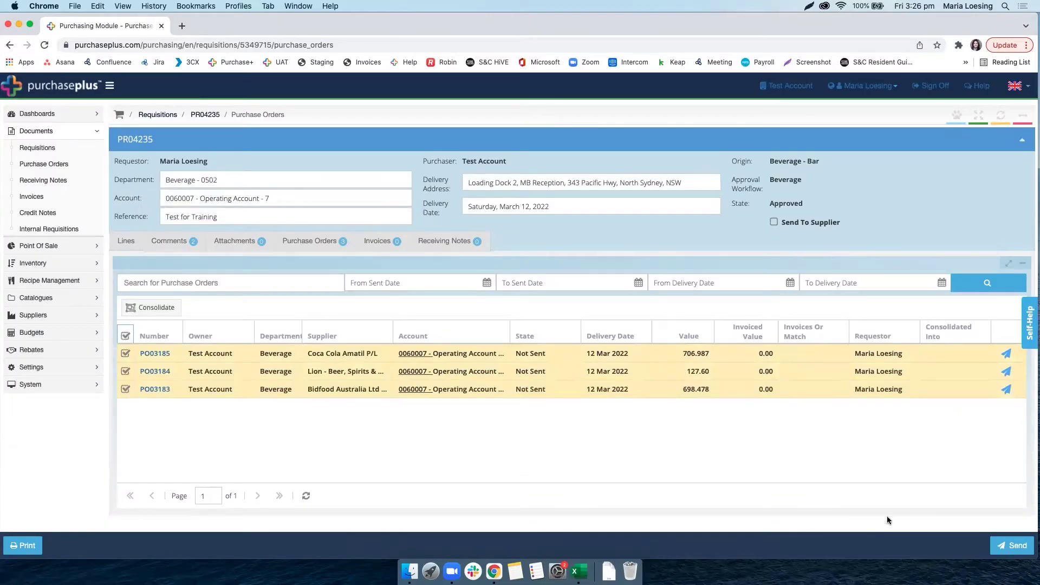
Send the selected purchase orders to their suppliers and check the State of each order.
click(1014, 546)
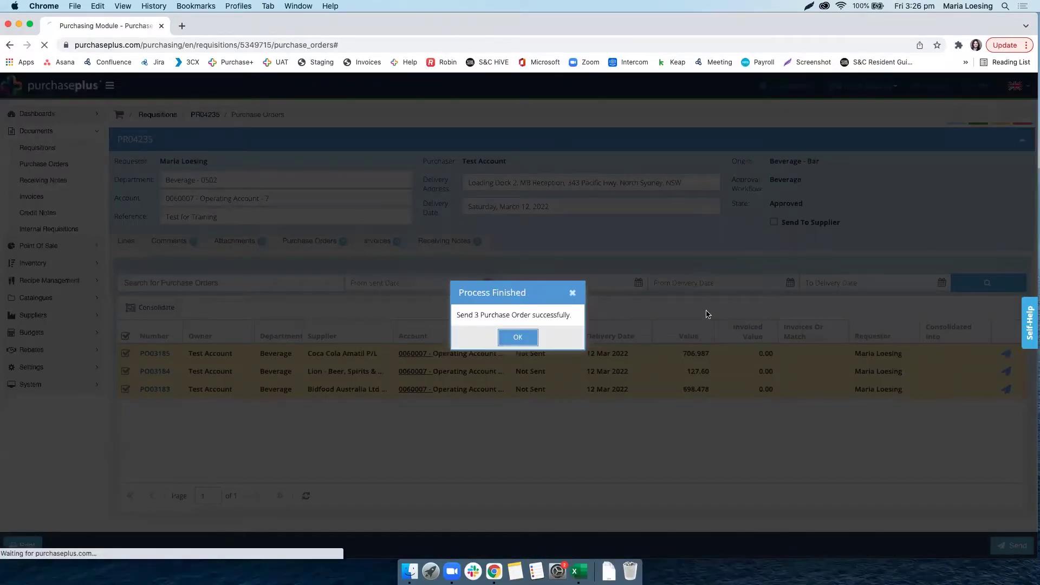
click(501, 344)
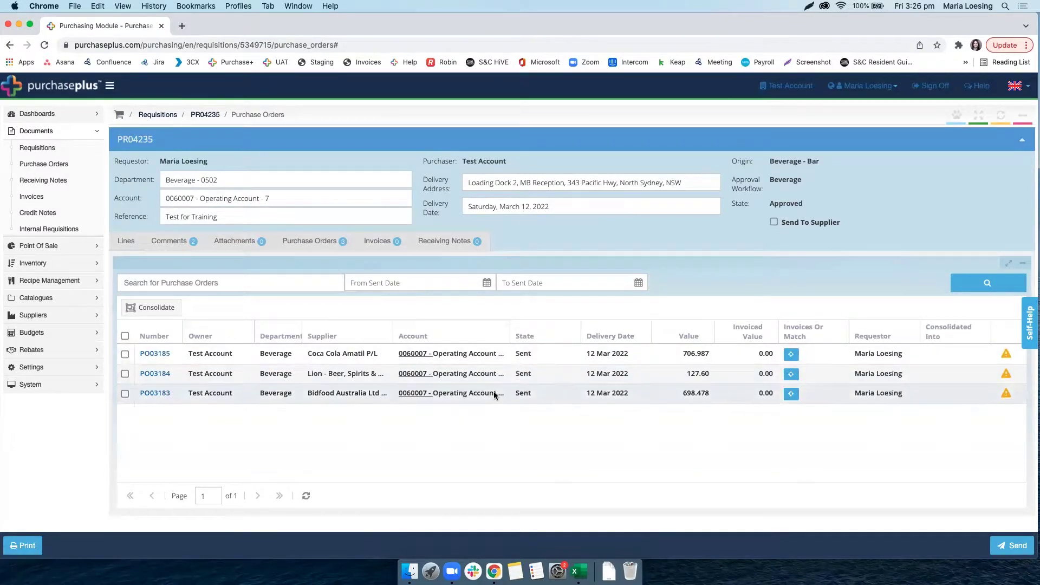
scroll(522, 320, up, 5)
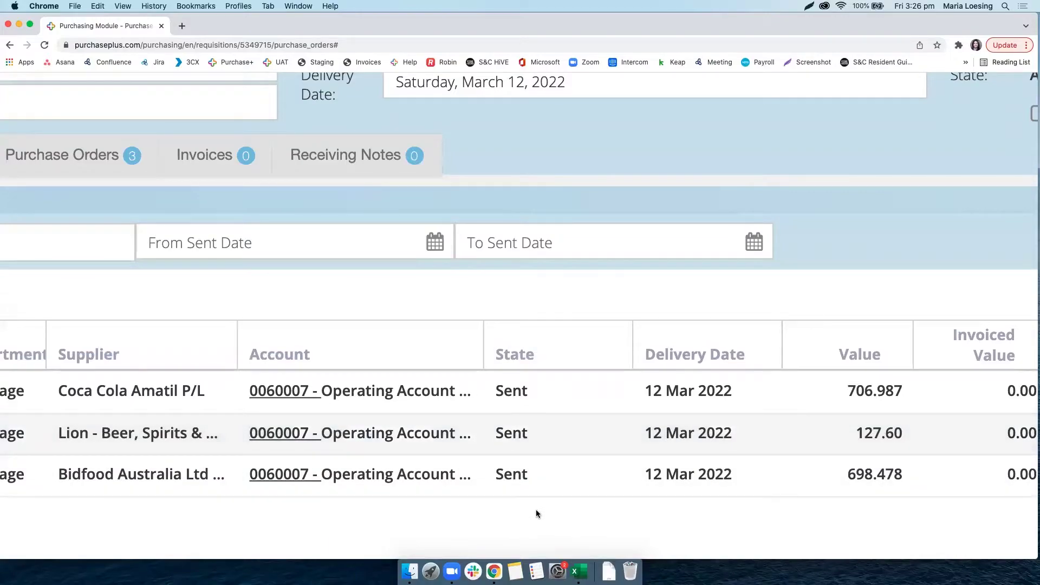
scroll(535, 510, up, 3)
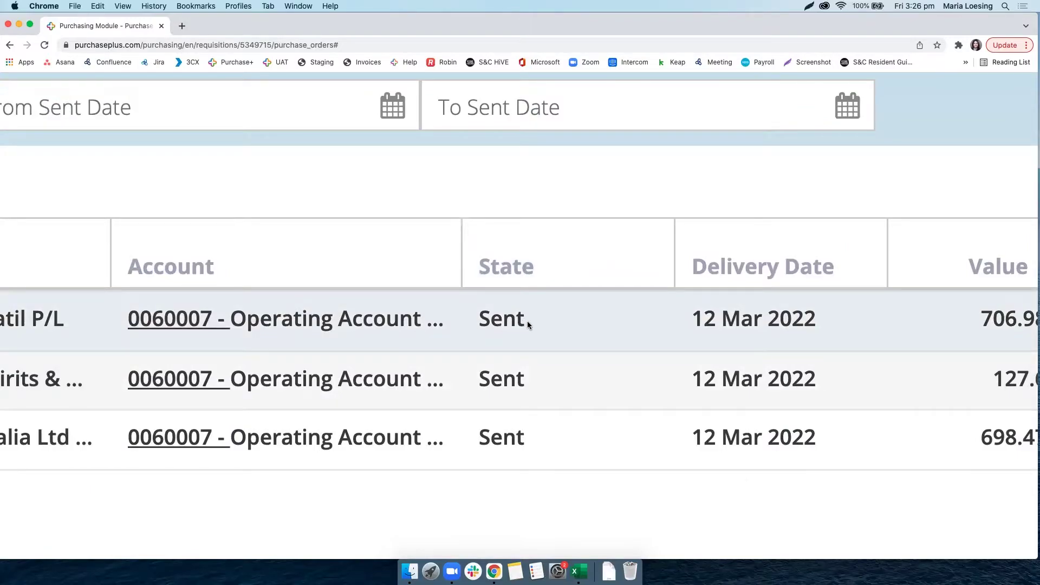
scroll(452, 325, down, 8)
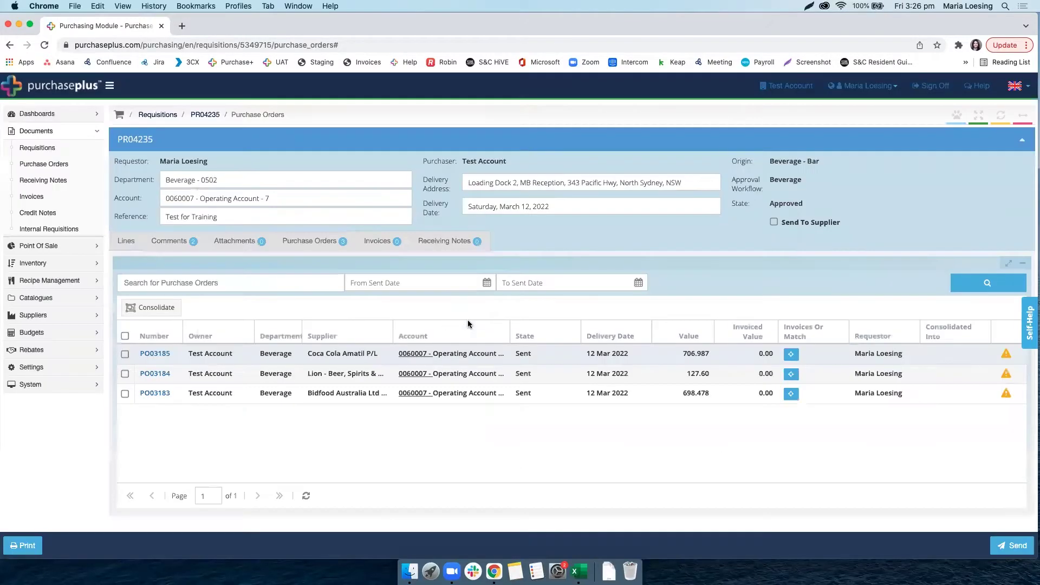
Examine the warnings and State of the purchase orders and the requisition's Send To Supplier option.
mouse_move(1006, 359)
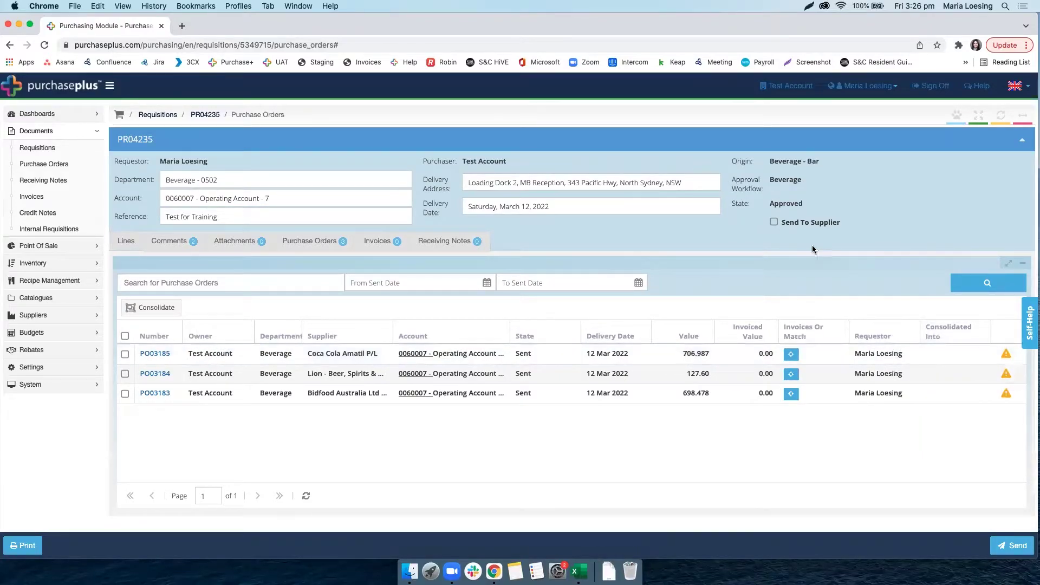
scroll(796, 224, up, 3)
scroll(797, 224, down, 3)
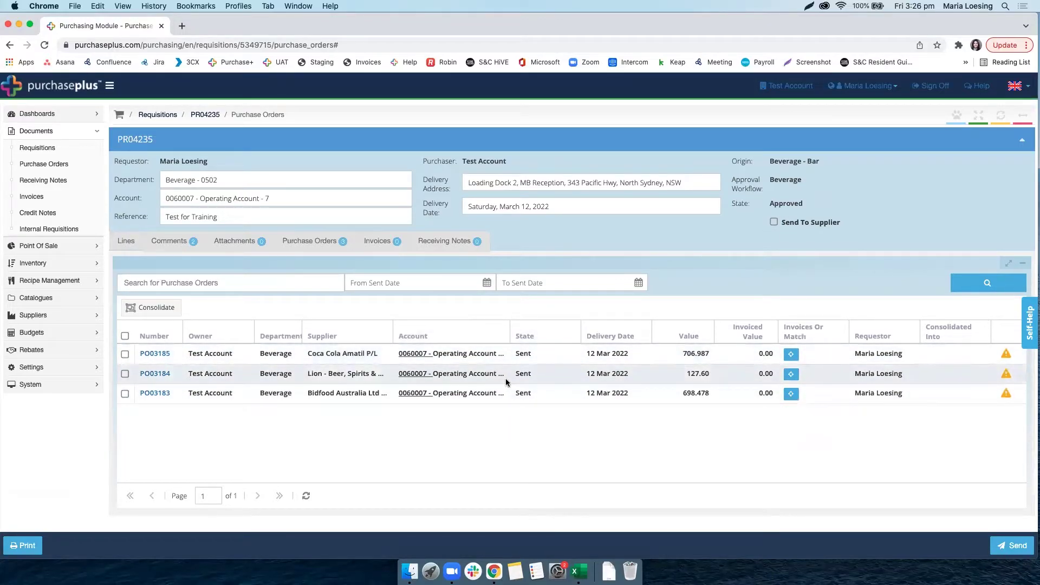
scroll(506, 379, up, 10)
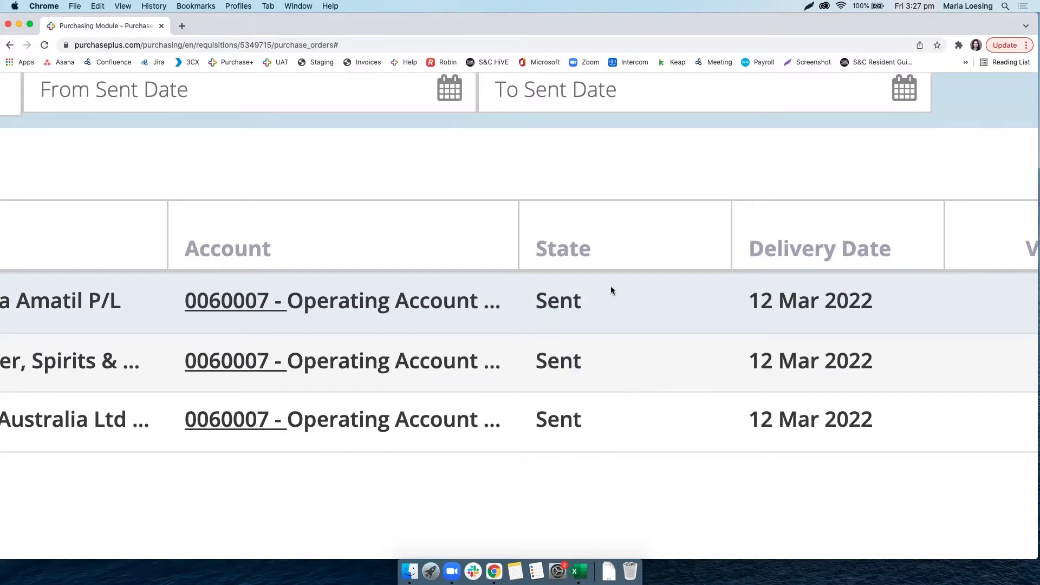
scroll(607, 294, down, 5)
scroll(607, 298, down, 4)
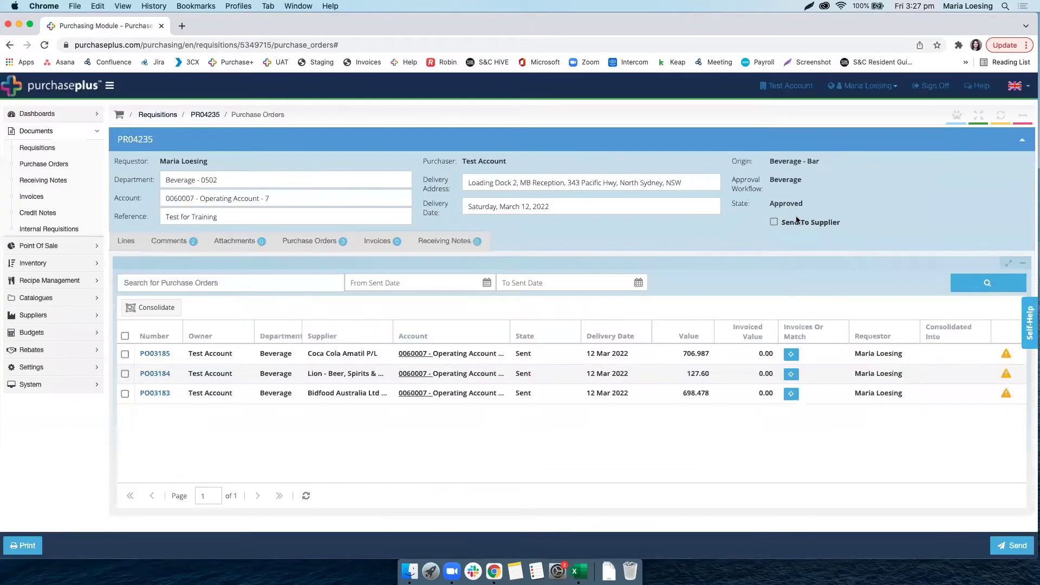
scroll(803, 226, up, 3)
scroll(711, 219, up, 5)
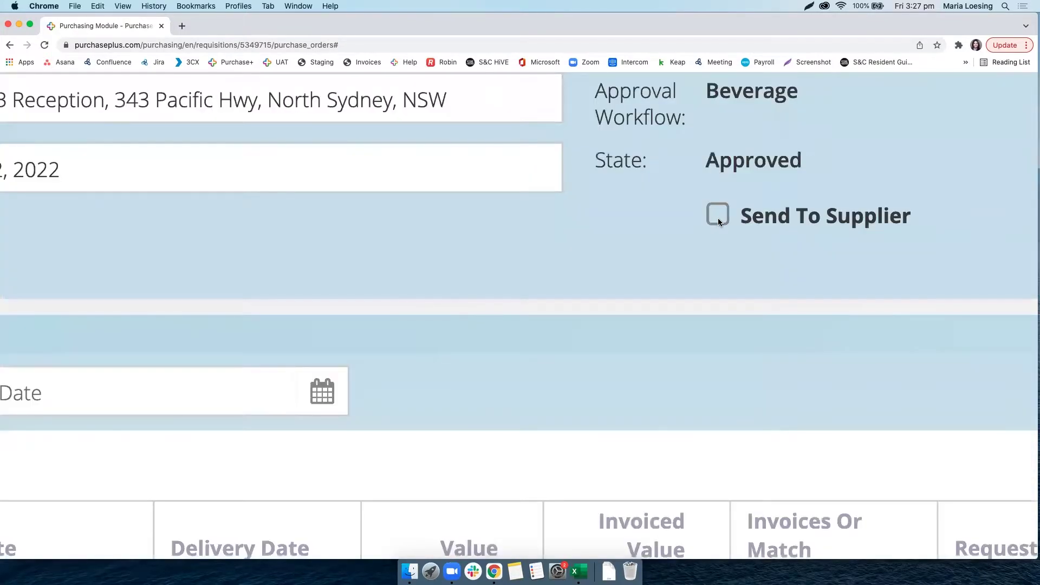
scroll(704, 234, down, 4)
scroll(704, 231, down, 2)
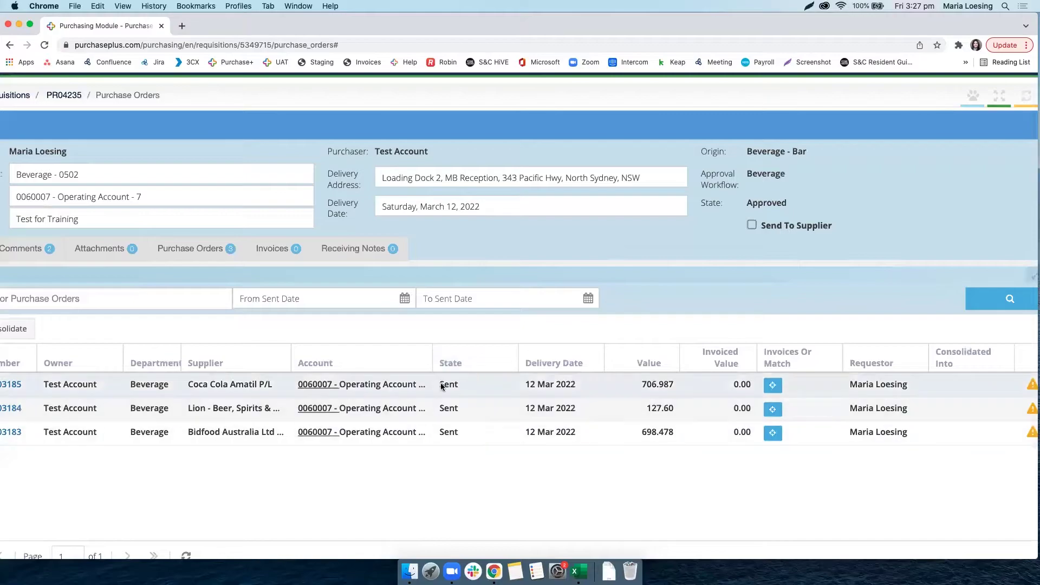
scroll(398, 359, down, 5)
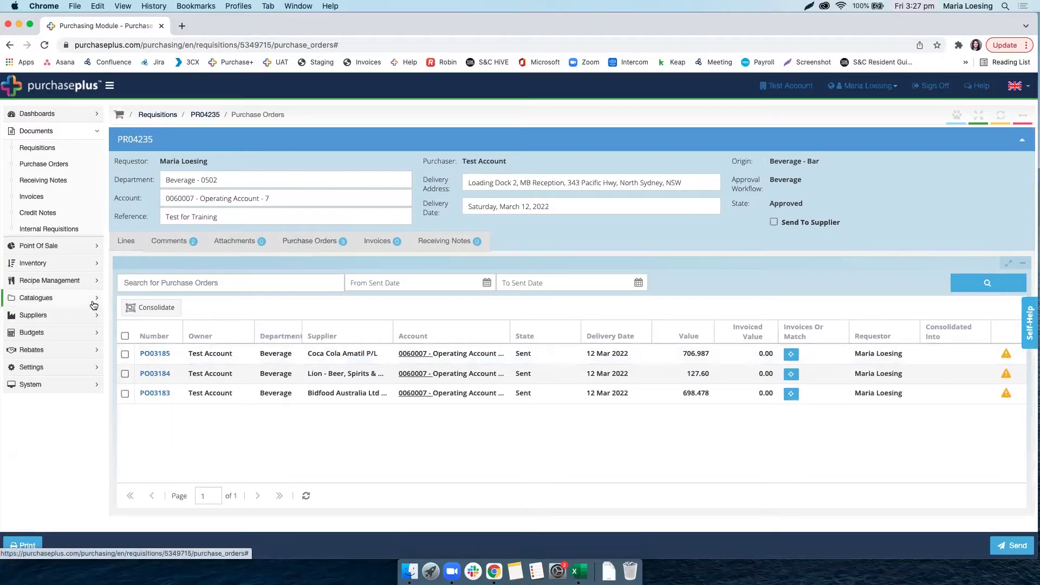
Go to the list of requisitions and start a new requisition.
click(36, 148)
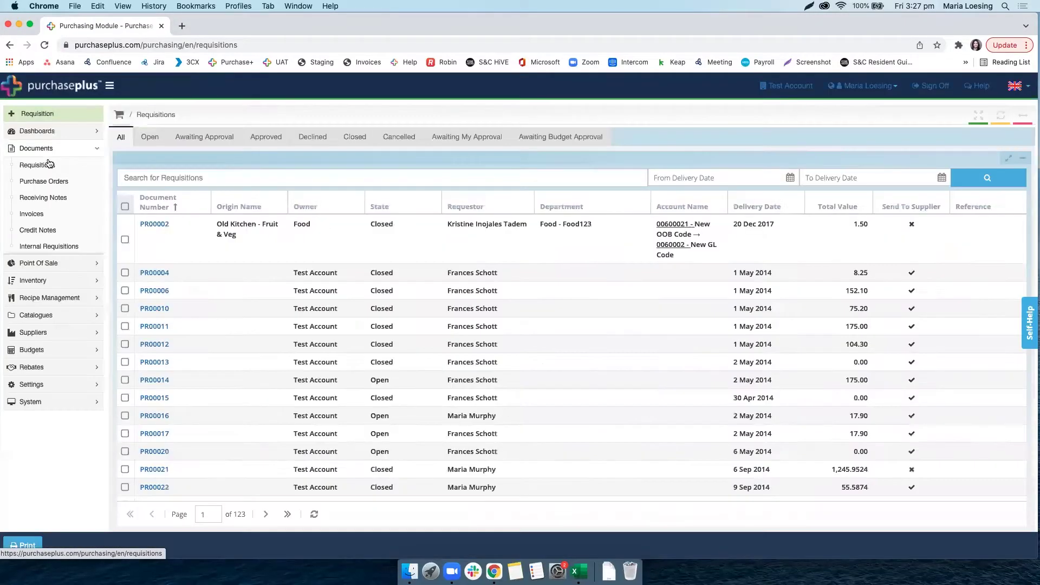
scroll(49, 163, up, 2)
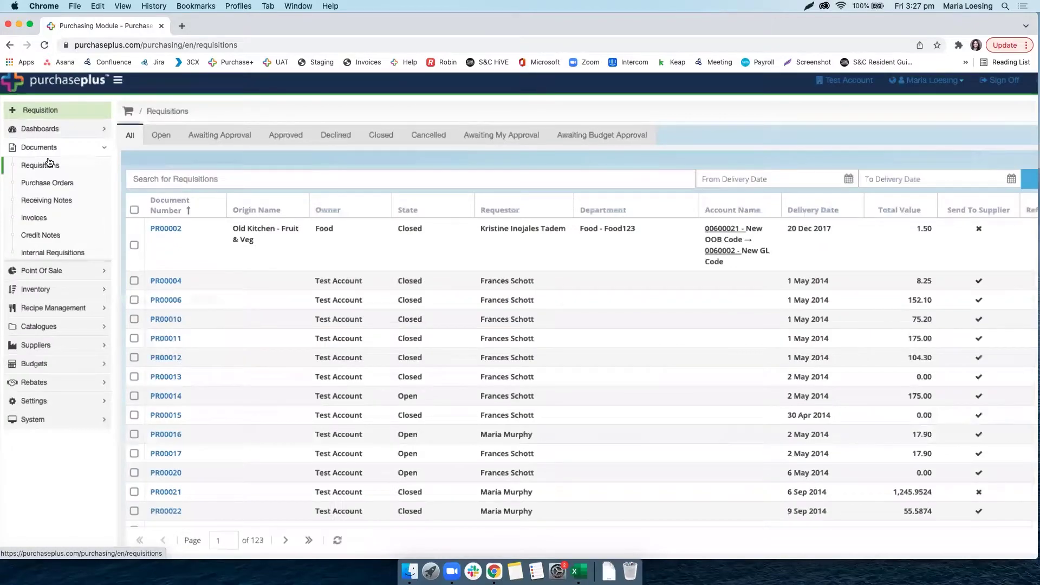
scroll(49, 162, up, 5)
scroll(96, 117, up, 2)
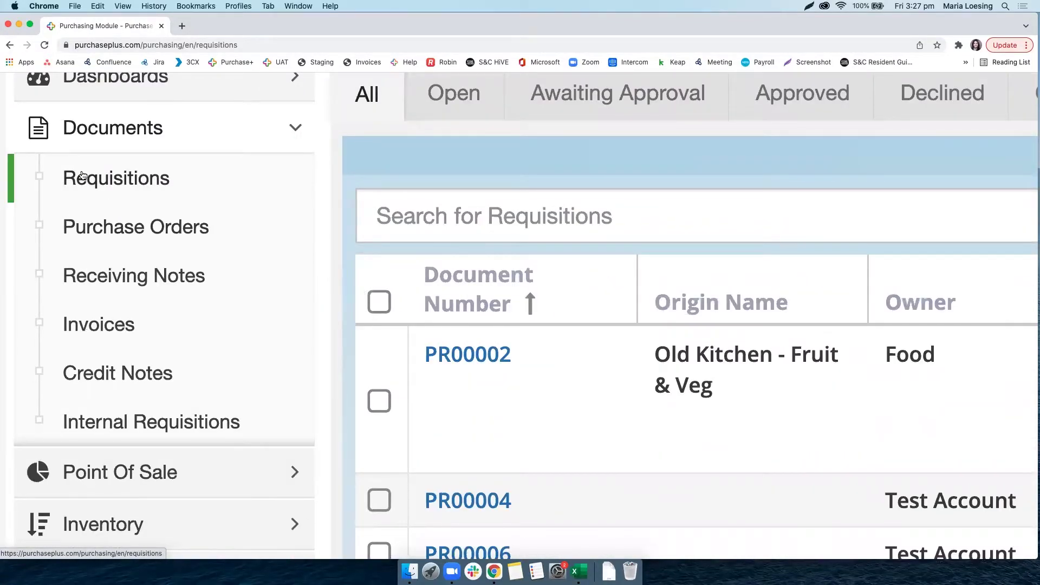
scroll(82, 175, down, 8)
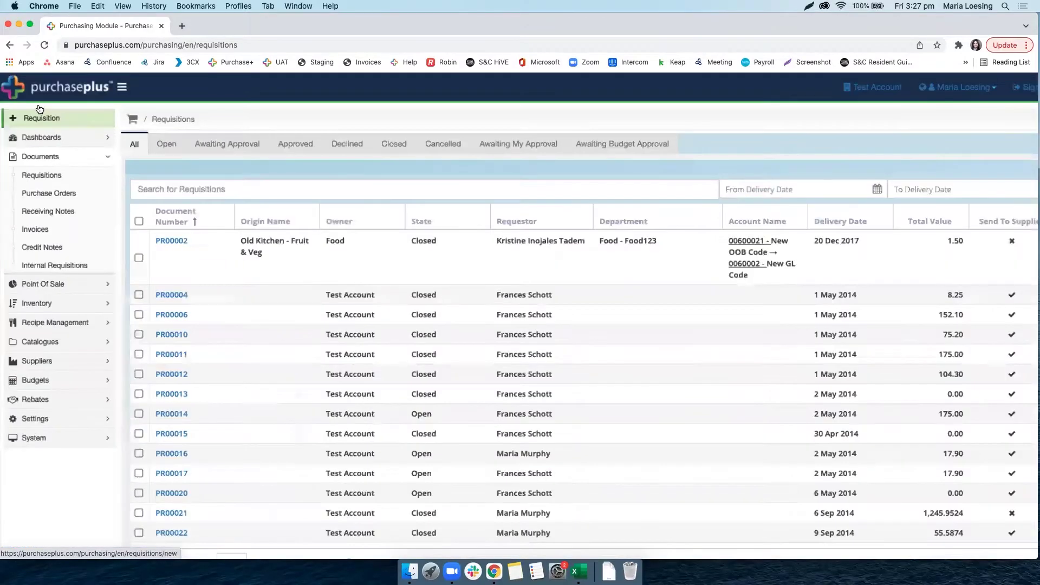
scroll(38, 108, up, 5)
click(87, 181)
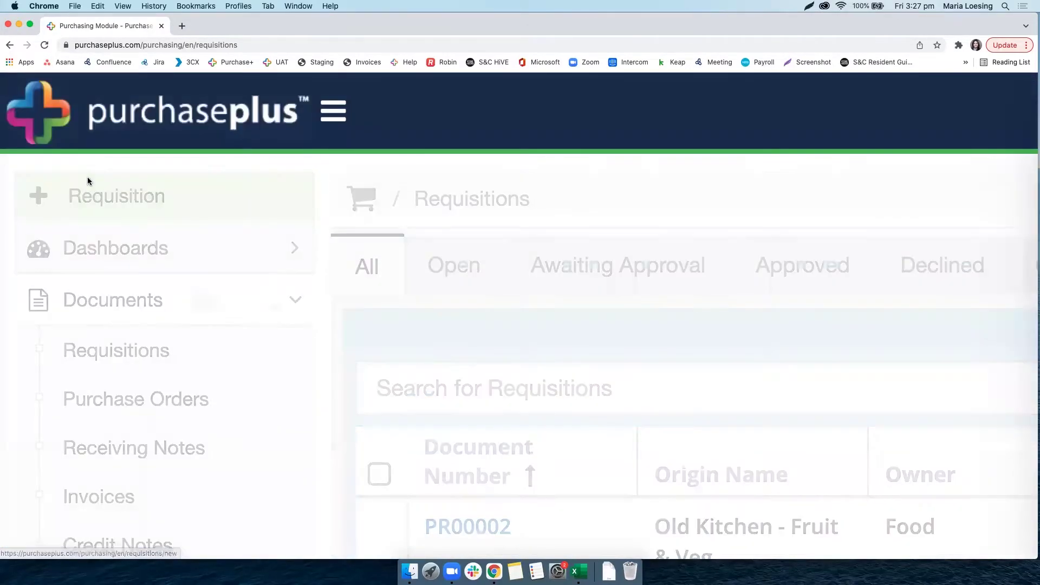
scroll(87, 181, down, 5)
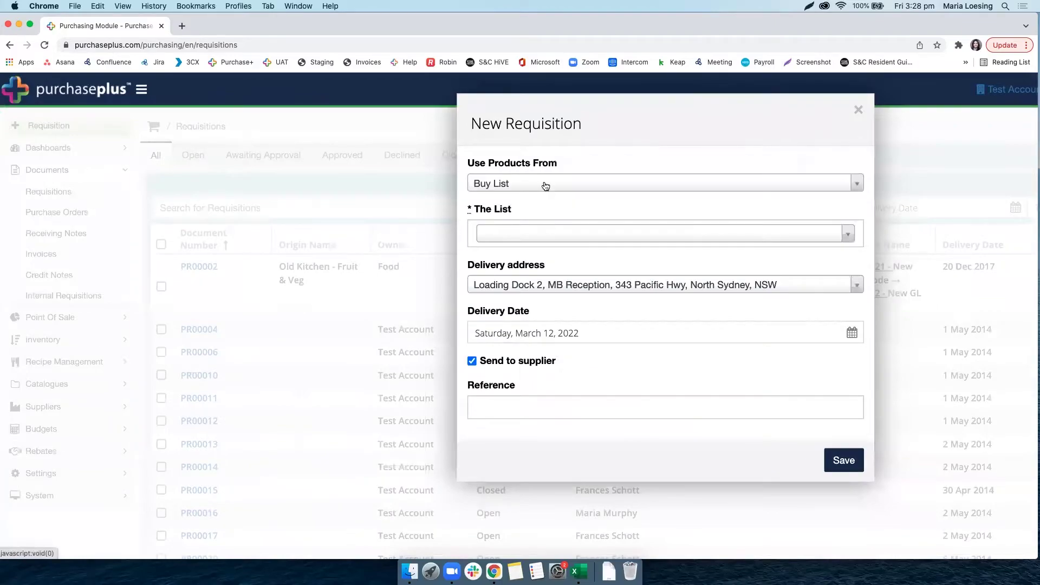
Make the new requisition an Informal Requisition and turn off Send to supplier.
click(546, 186)
scroll(536, 335, down, 1)
click(537, 346)
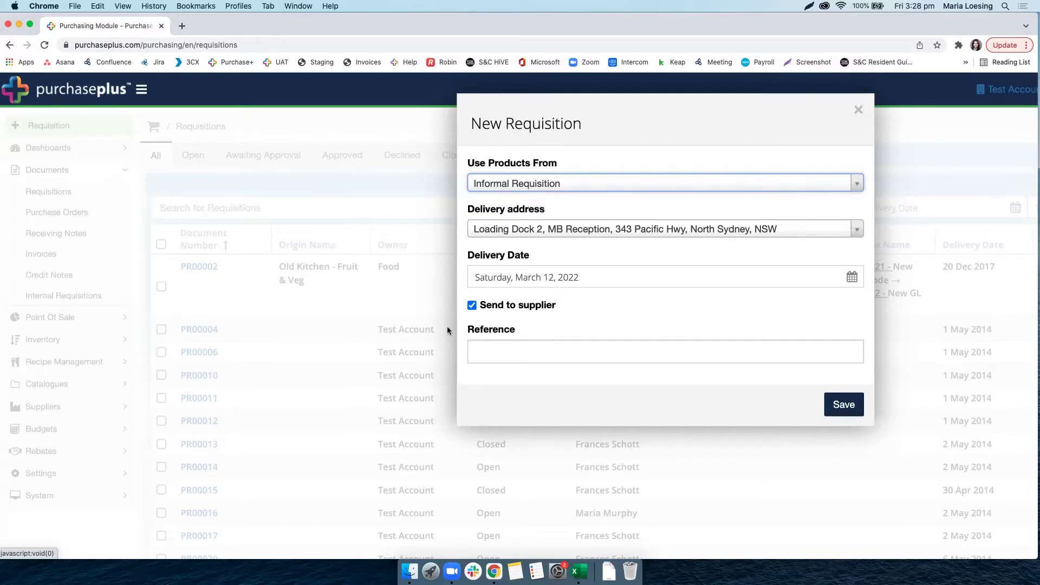
mouse_move(482, 289)
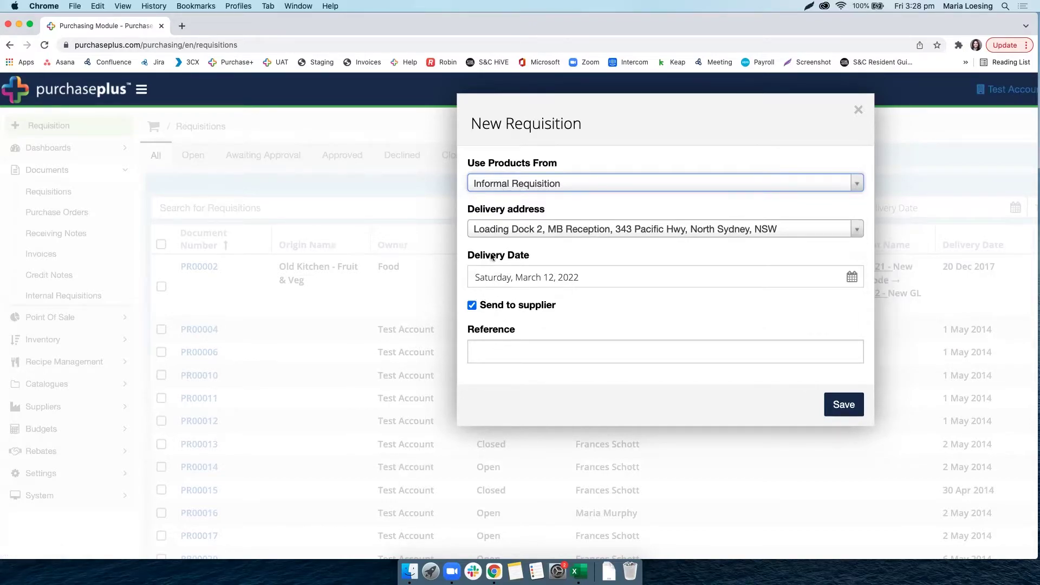
scroll(501, 307, up, 5)
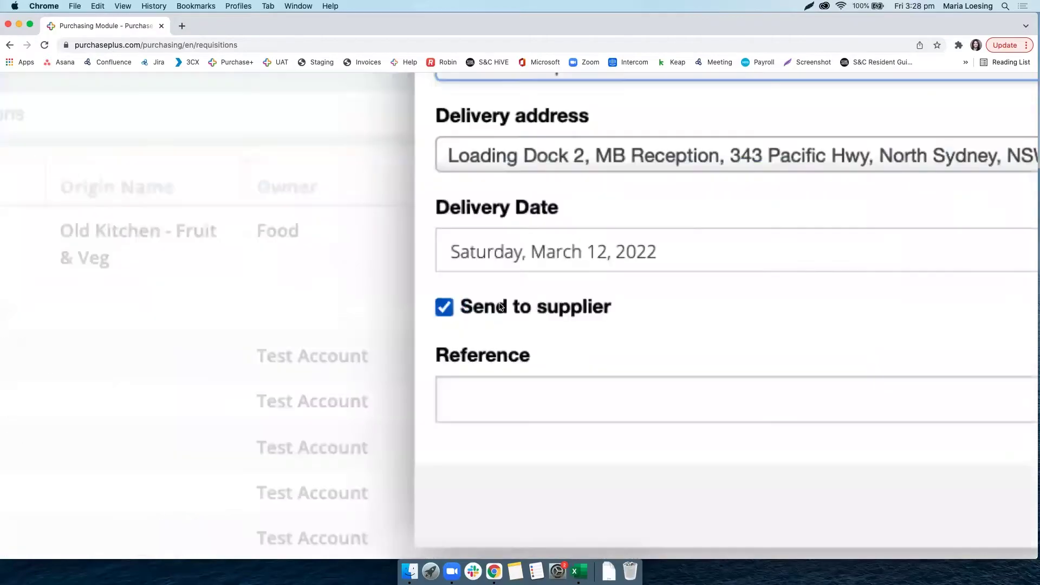
click(500, 307)
scroll(500, 310, down, 5)
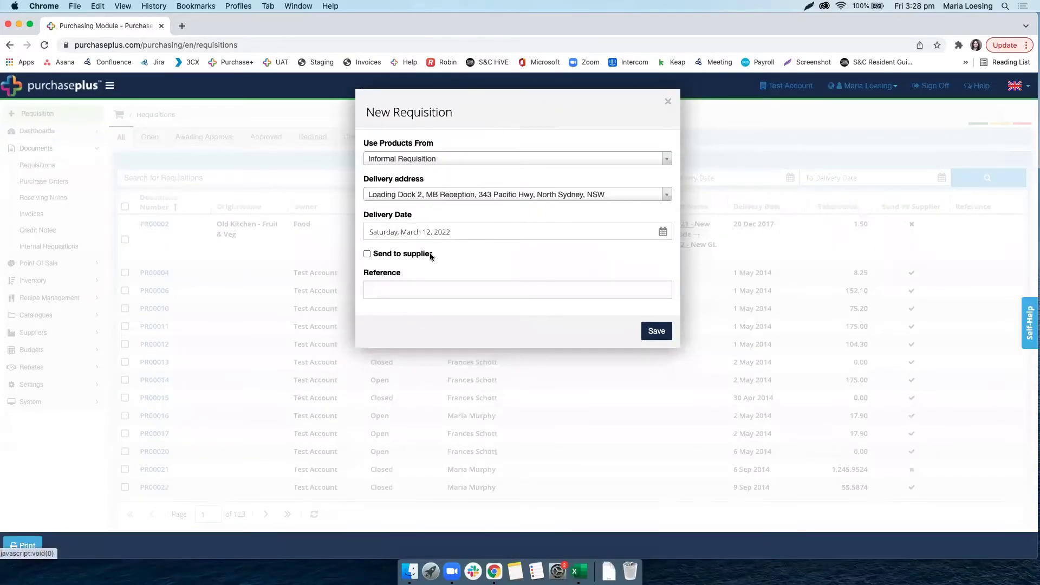
Enter the reference "Test for Training" and save the new requisition, keeping Saturday, March 12, 2022 as its delivery date.
click(663, 232)
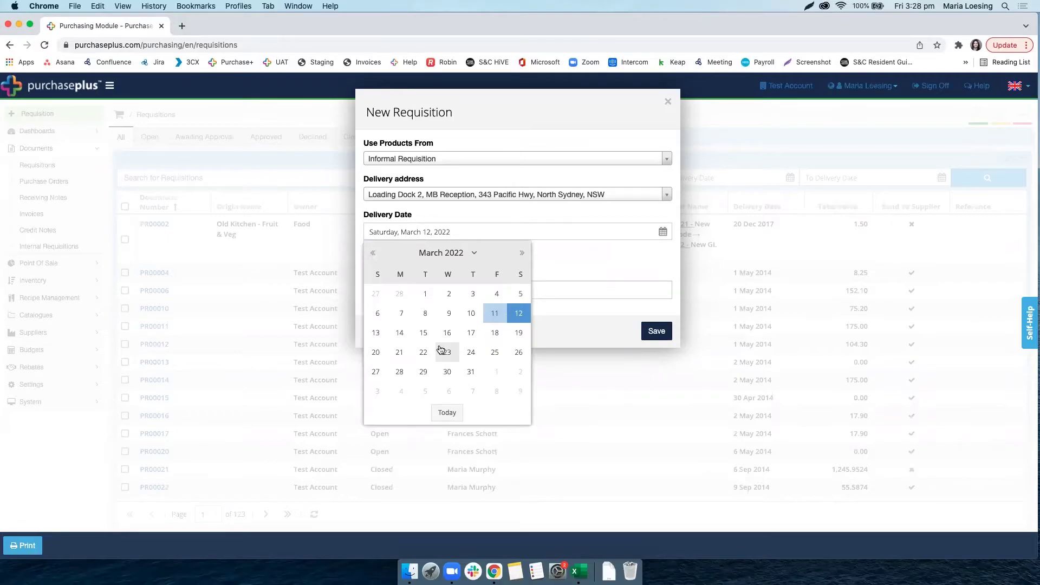
click(560, 264)
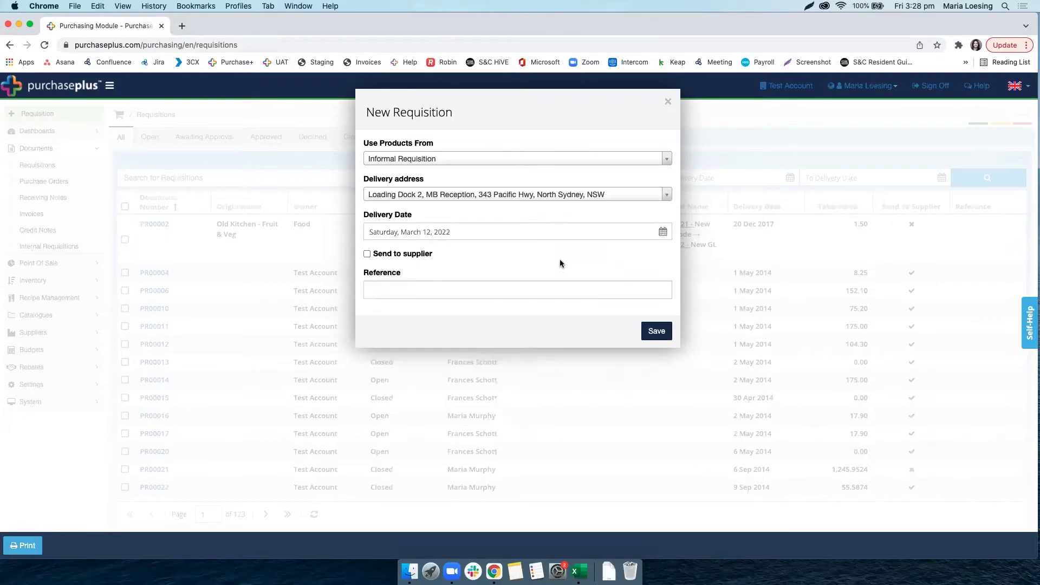
click(431, 291)
text(Test for Training)
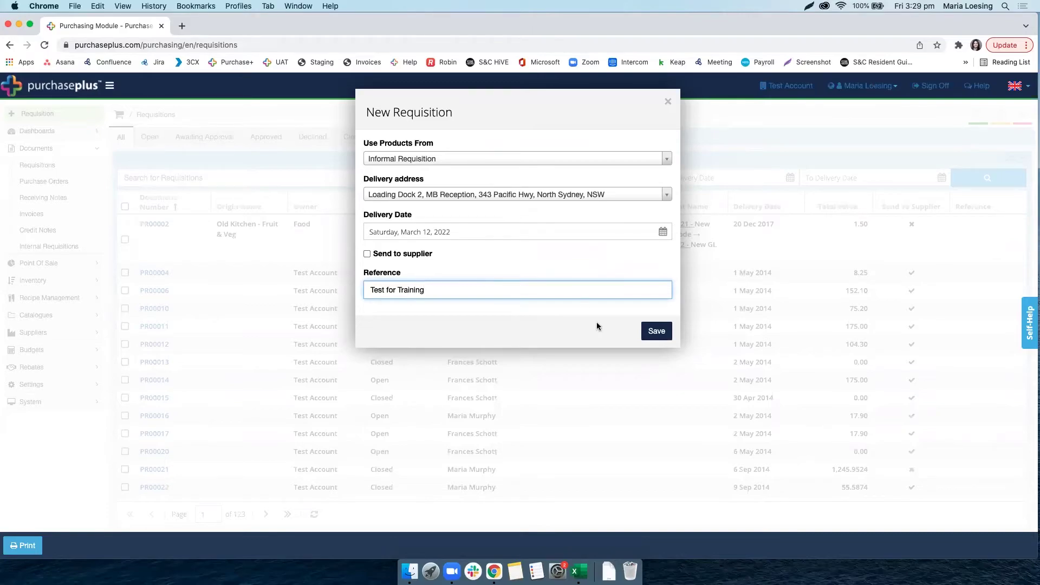
click(655, 333)
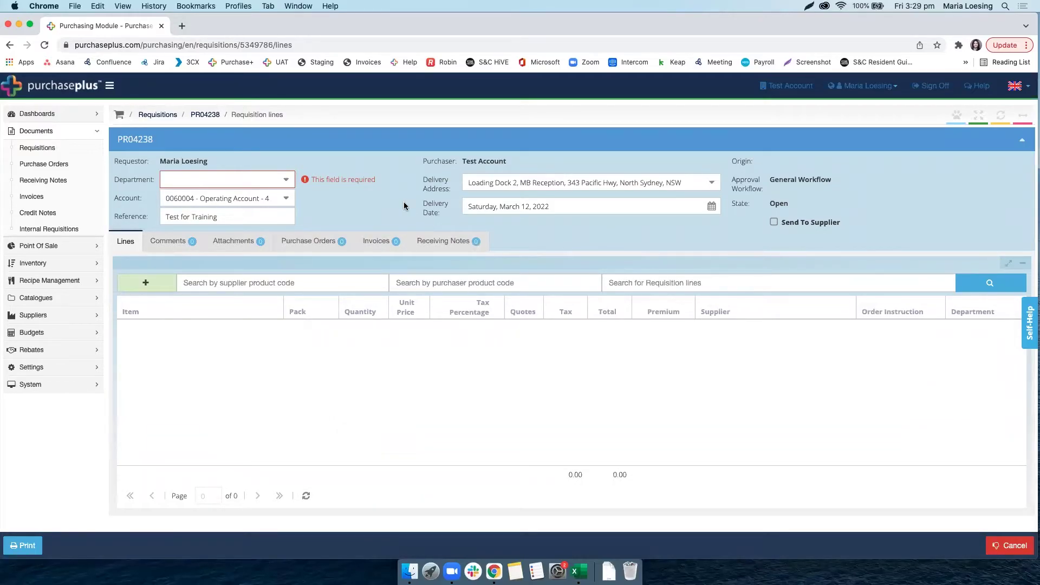
Set the requisition's department to Engineering → Test Account and its account to 0060006 - Operating Account - 6.
scroll(228, 185, up, 5)
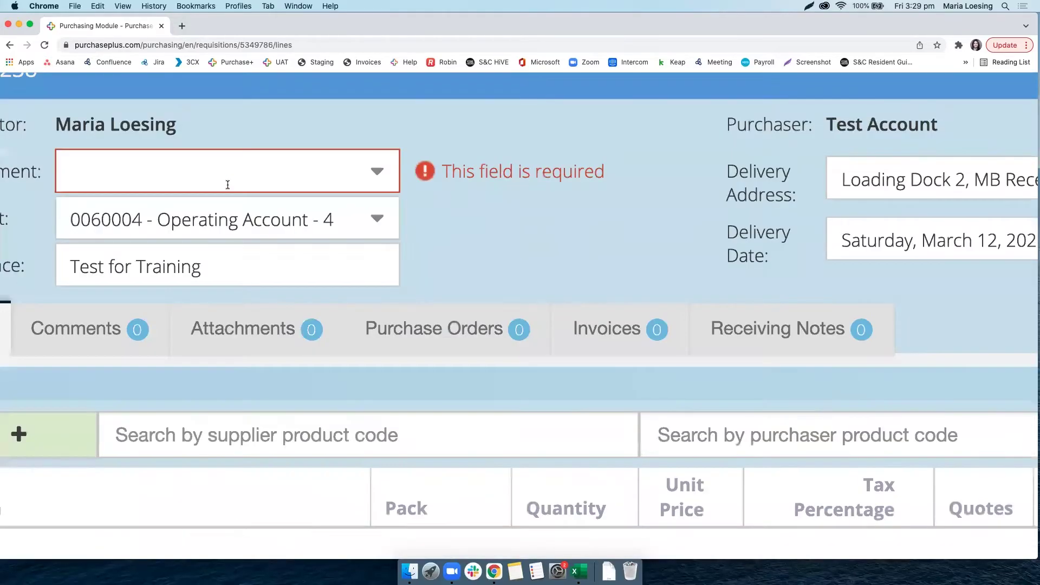
scroll(227, 185, left, 5)
click(524, 172)
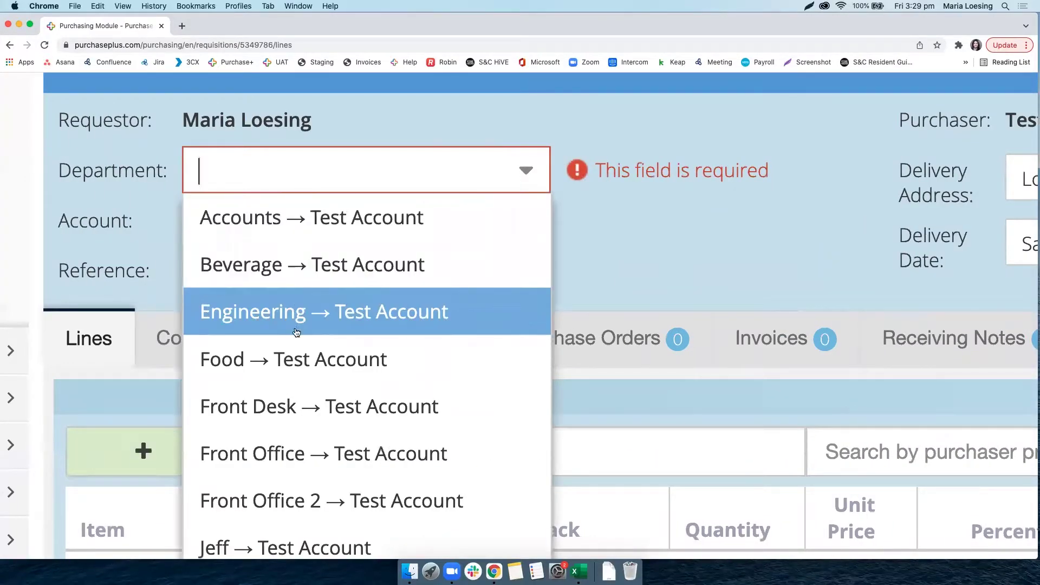
scroll(297, 332, down, 1)
scroll(296, 319, up, 1)
click(295, 311)
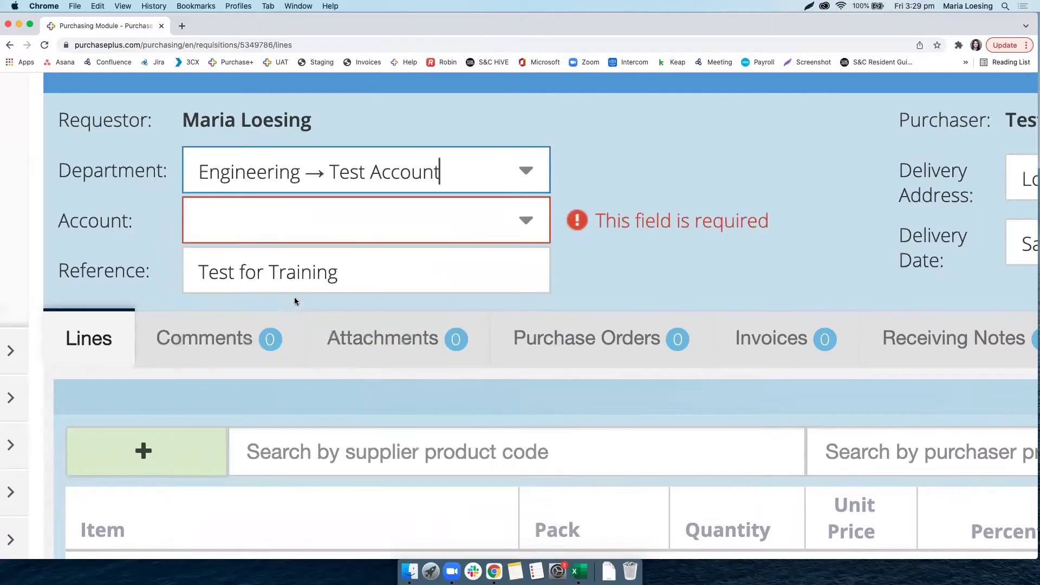
click(519, 222)
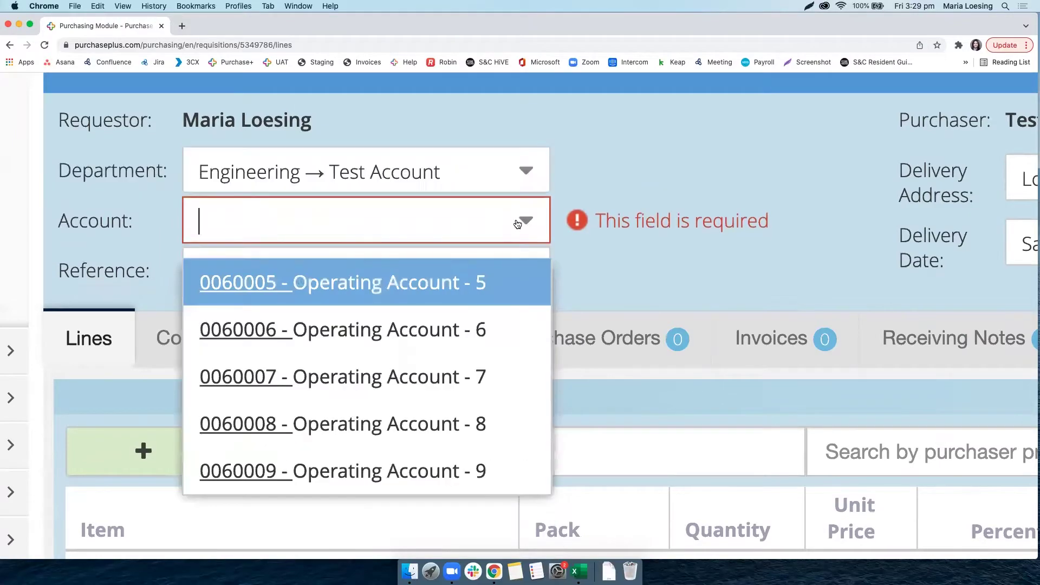
click(479, 331)
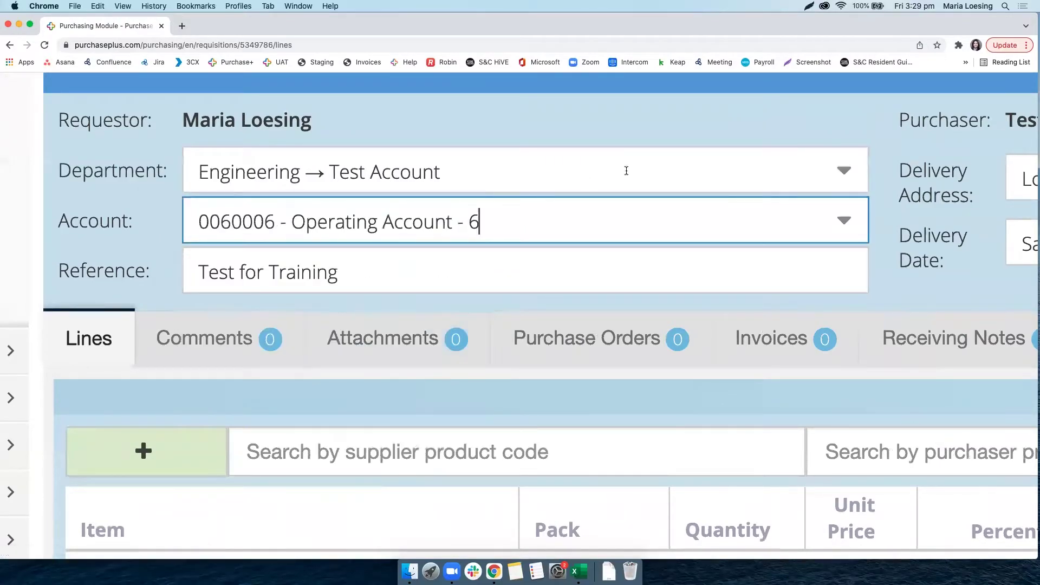
scroll(625, 170, down, 5)
click(645, 241)
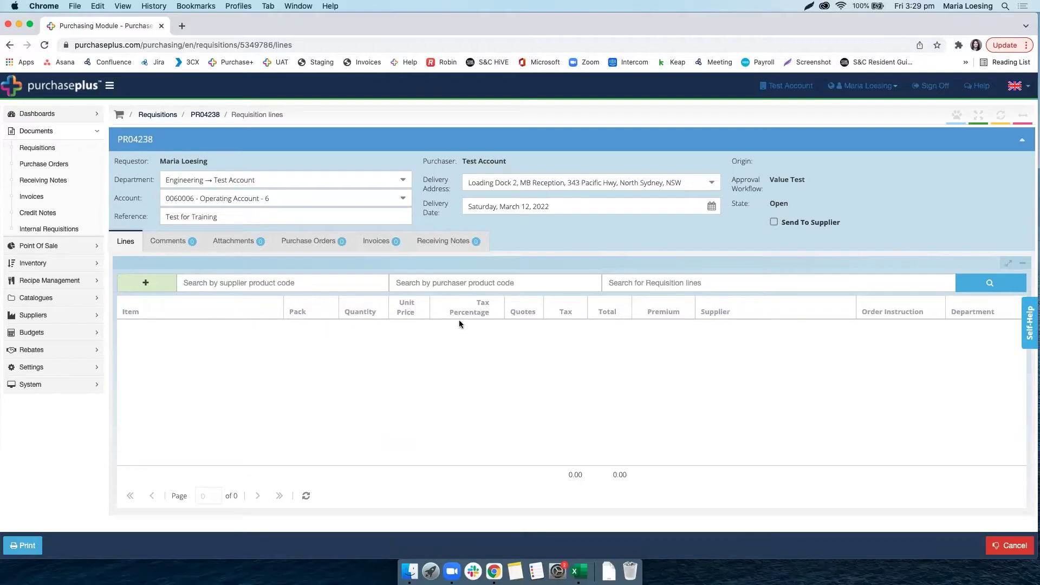
Start adding a line to the requisition and search the products for "Plumber".
click(165, 282)
scroll(168, 280, up, 5)
click(110, 296)
scroll(108, 331, down, 3)
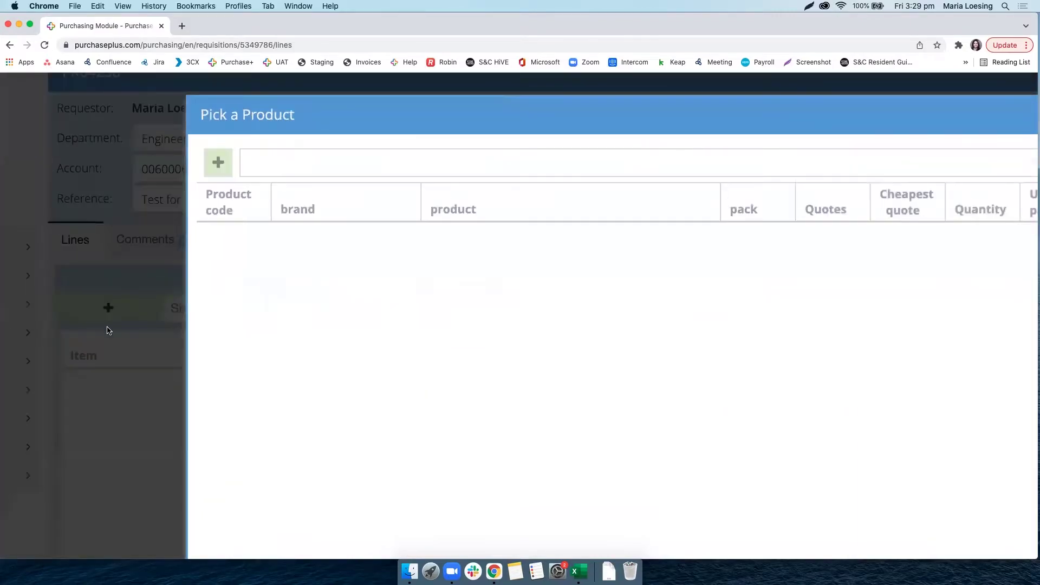
scroll(108, 332, down, 3)
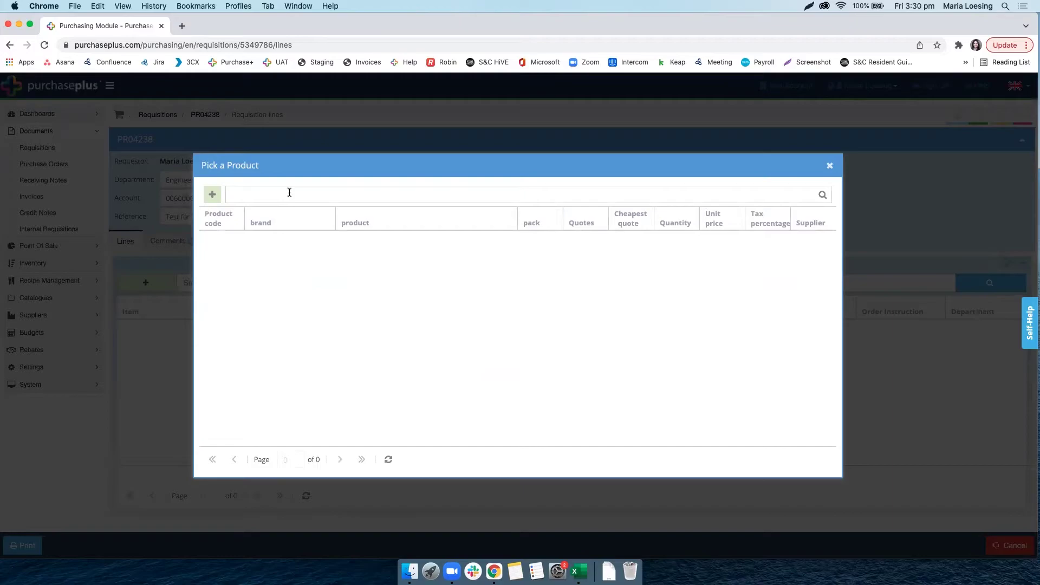
click(289, 193)
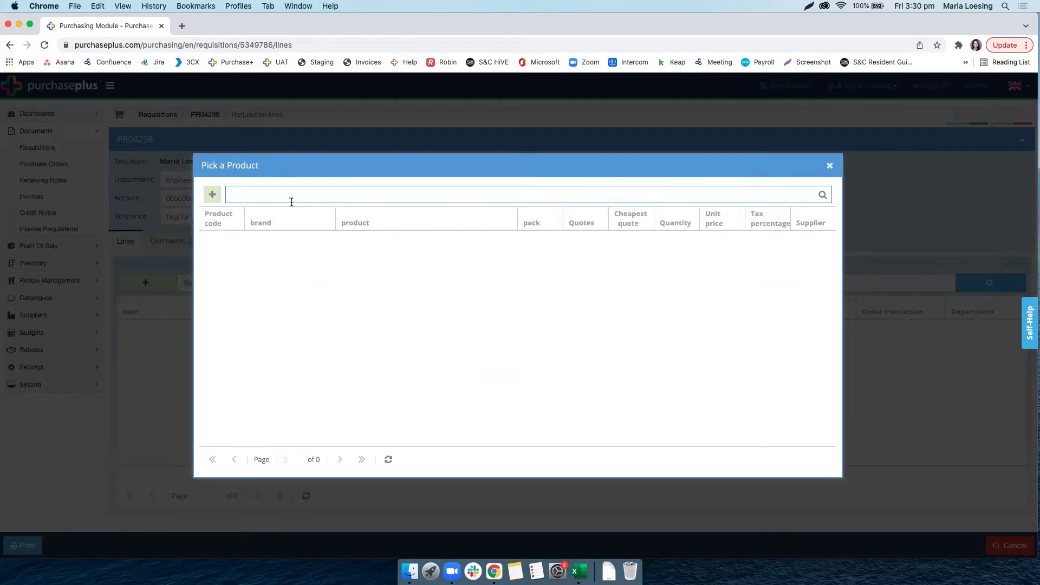
text(Plumber)
key(Return)
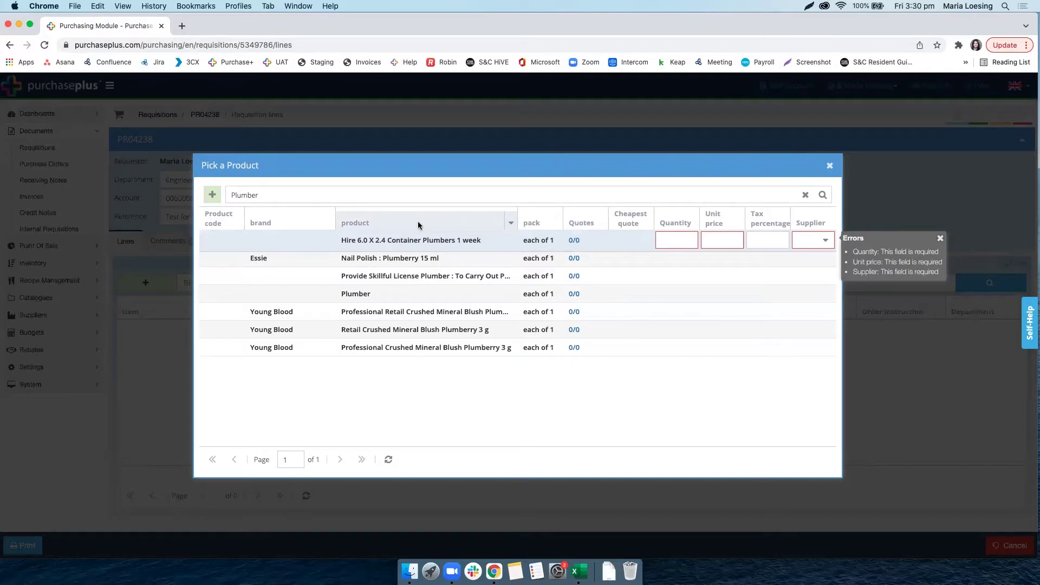
Widen the product, pack and quantity columns of the search results and select the item named just Plumber.
drag(516, 211, 594, 211)
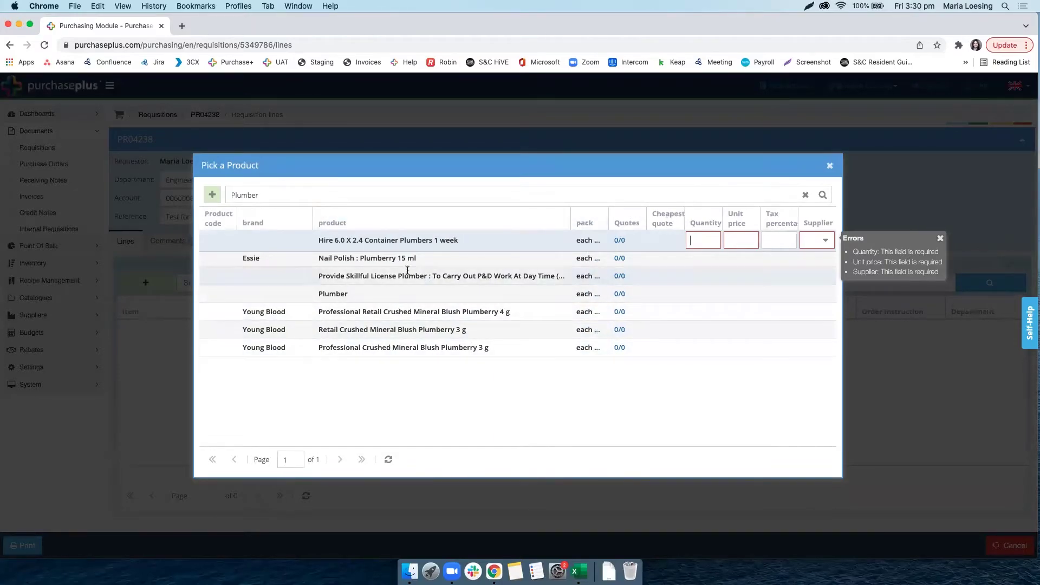
click(356, 295)
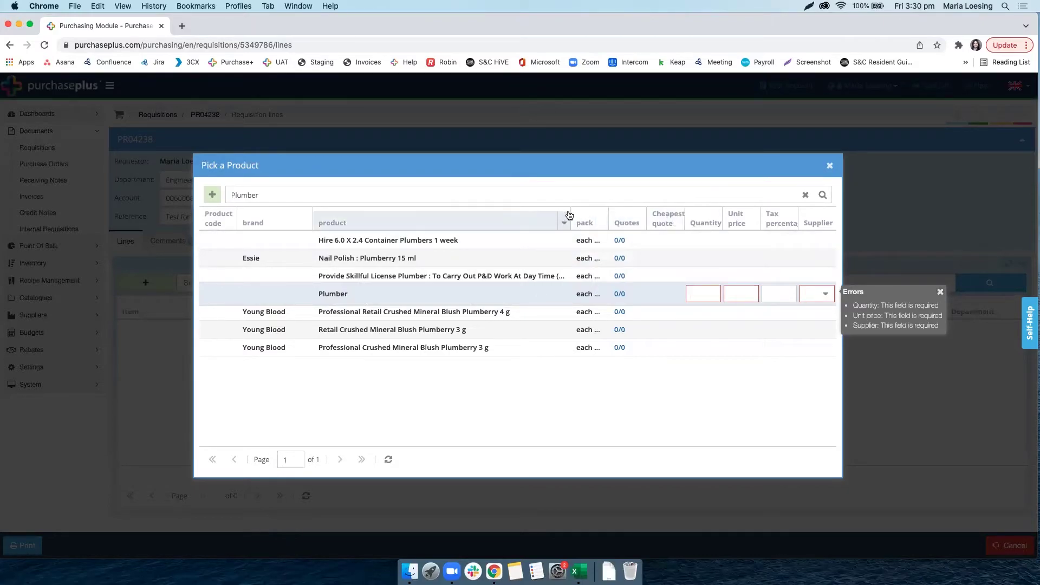
drag(605, 212, 609, 213)
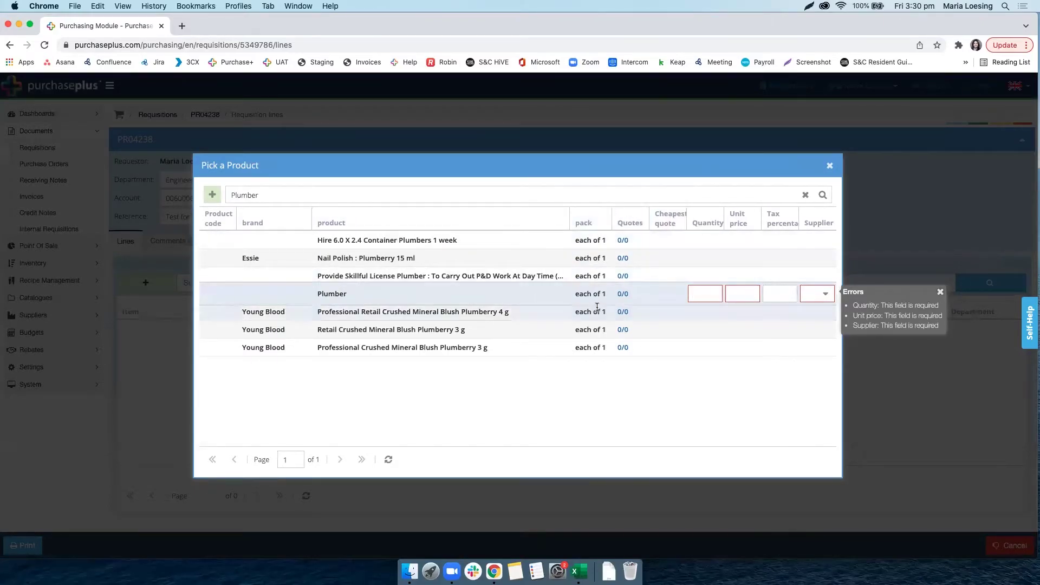
double_click(724, 210)
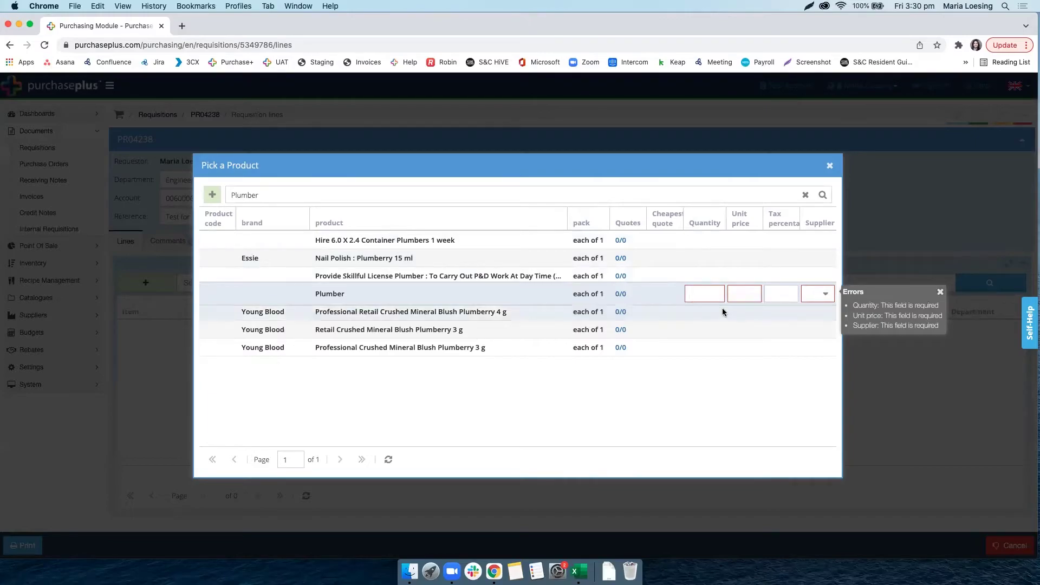
Add the Plumber item with quantity 5, unit price 90, tax percentage 10 and supplier Access Worx Pty Ltd, and close the product picker.
text(5)
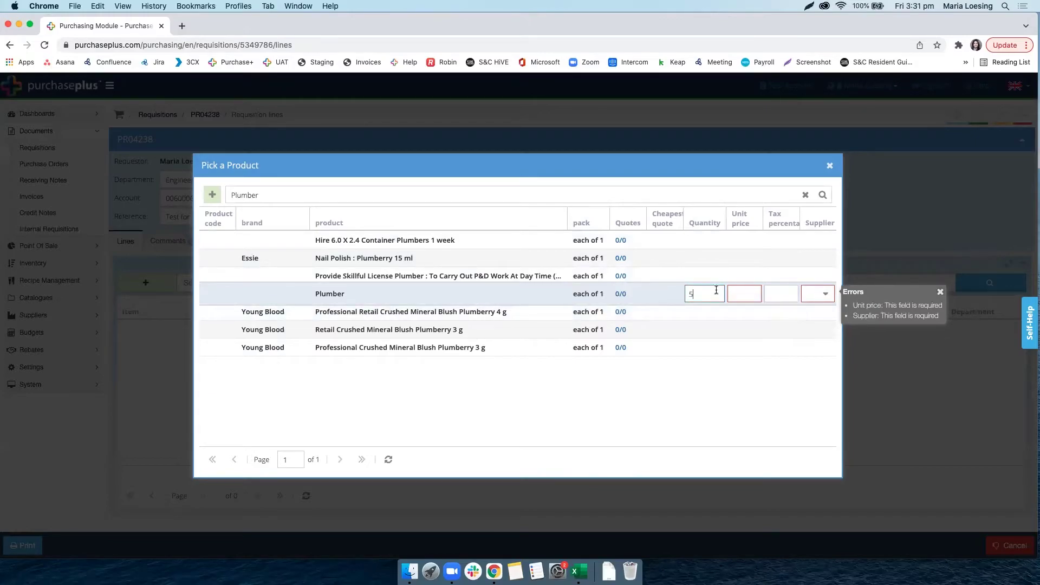
click(739, 295)
text(90)
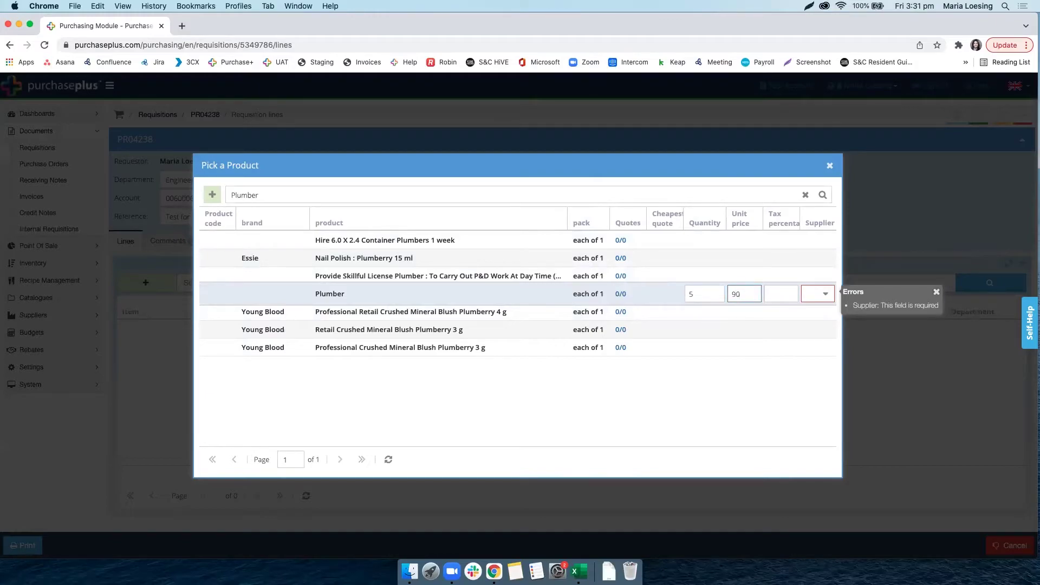
click(773, 293)
text(10)
click(829, 293)
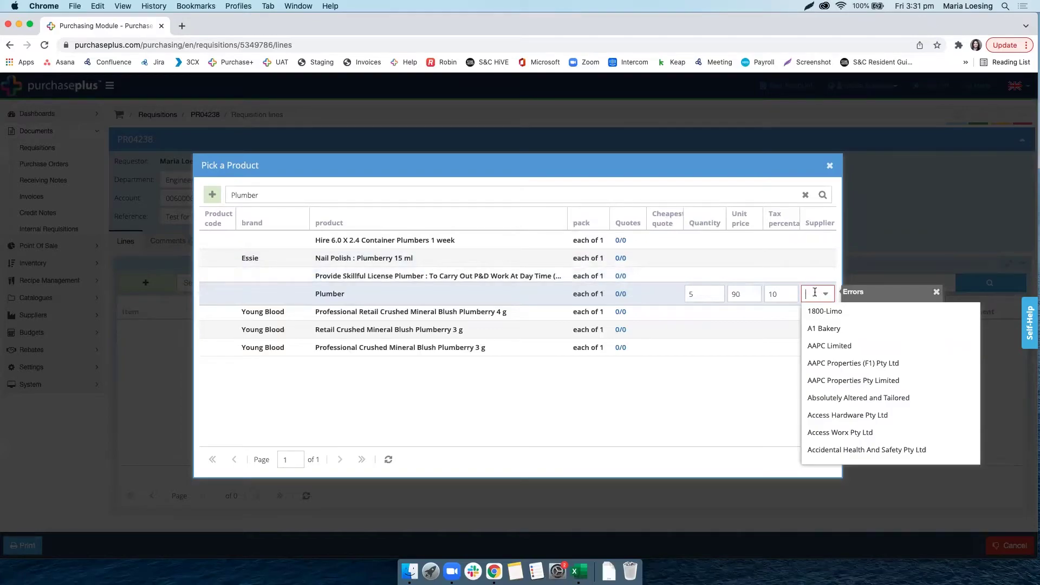
scroll(842, 406, down, 3)
scroll(839, 407, up, 3)
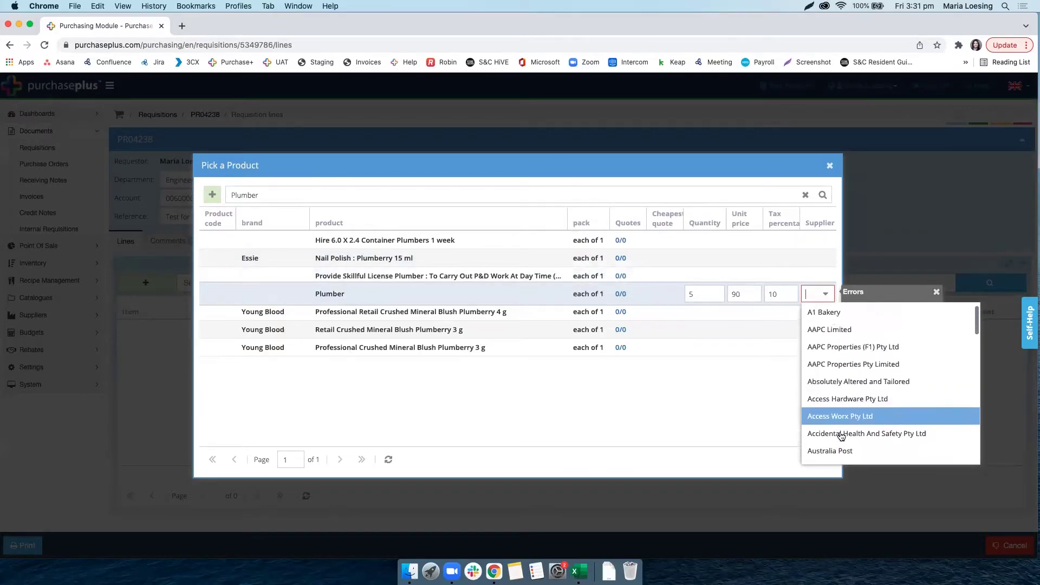
click(840, 417)
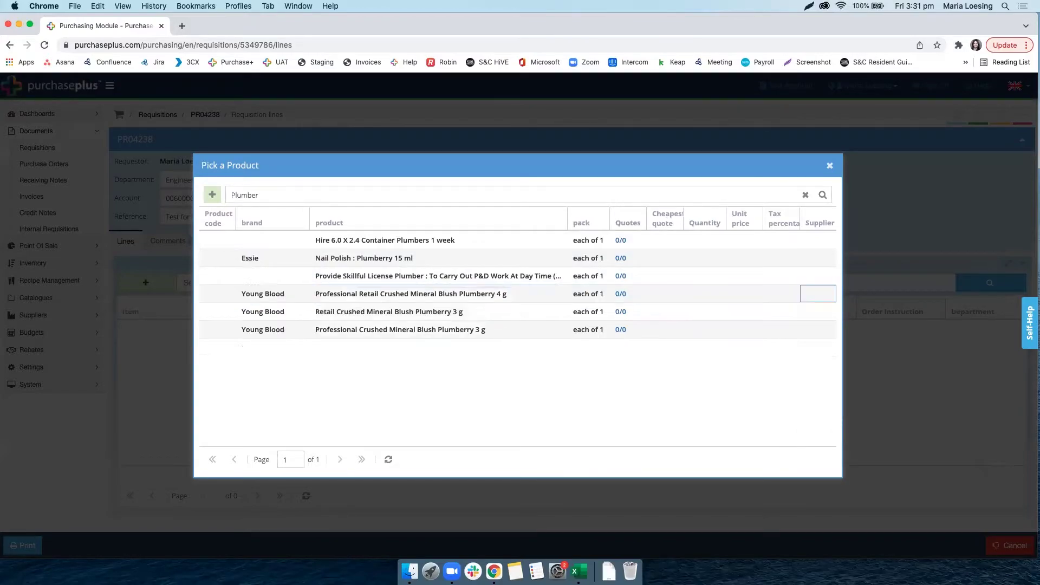
click(828, 165)
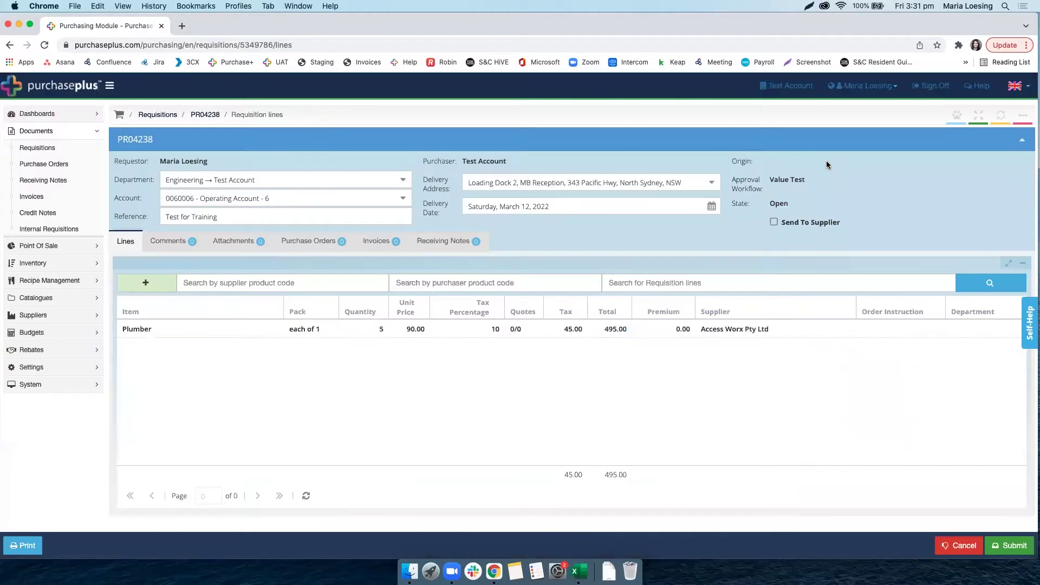
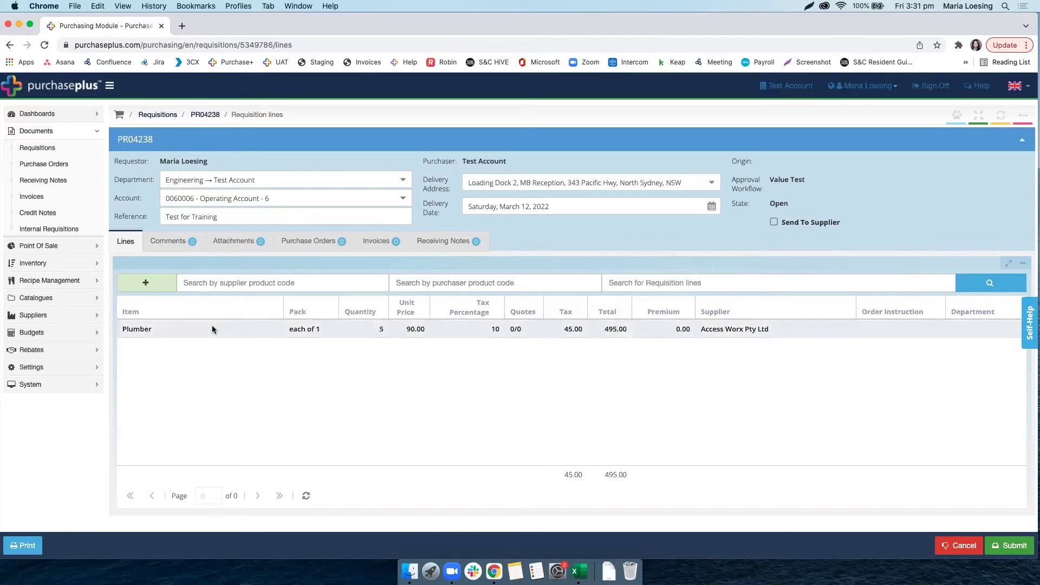
Start a custom requisition line for an item outside the catalogue and set its supplier to Access Worx Pty Ltd.
click(162, 283)
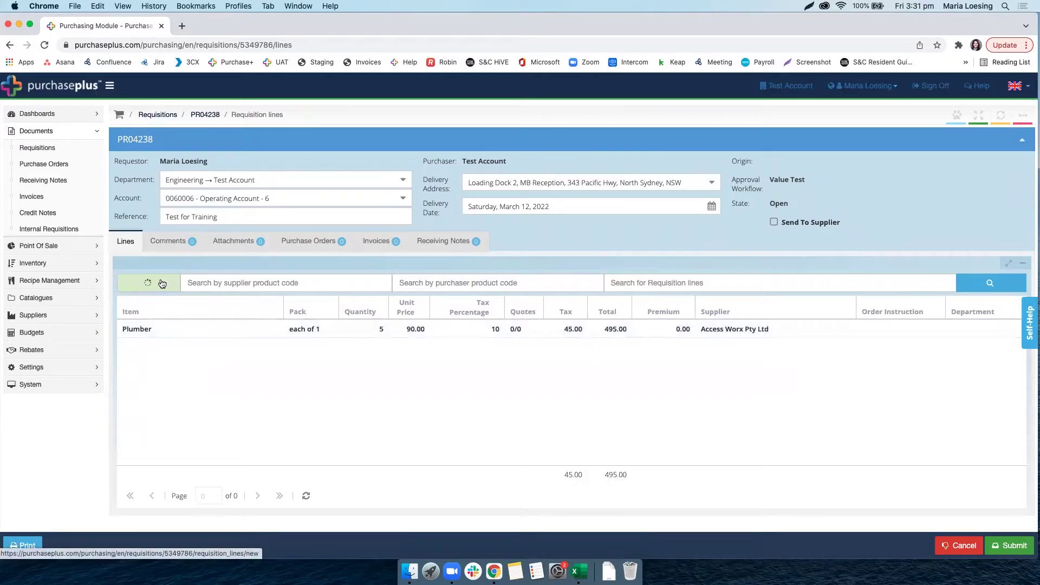
click(248, 188)
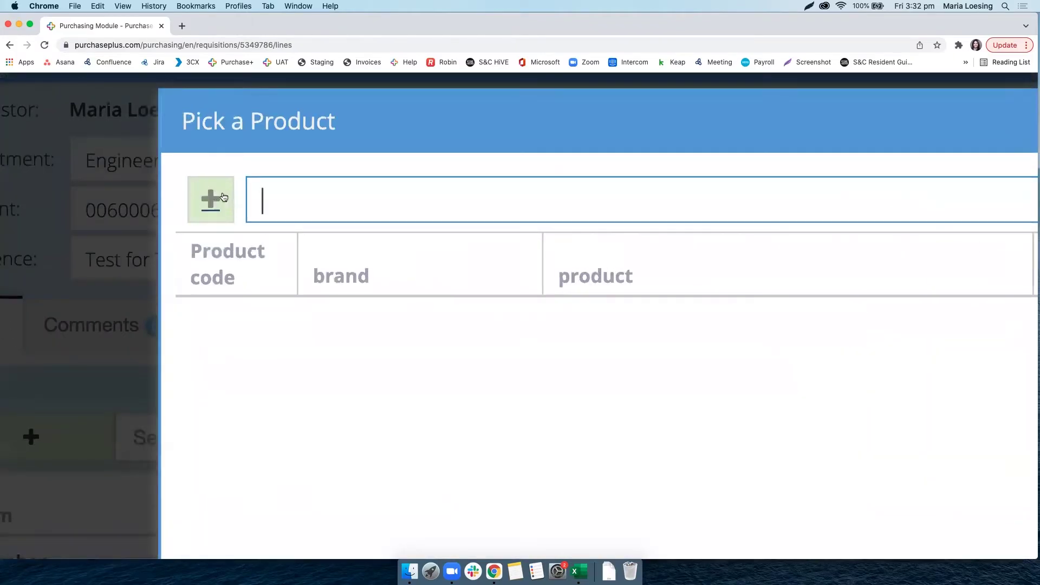
click(211, 201)
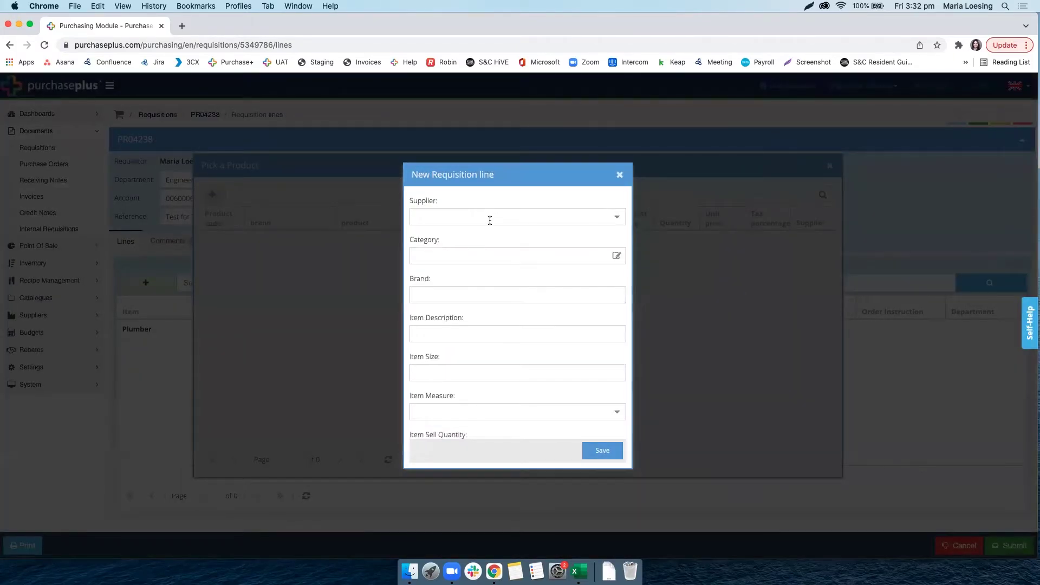
click(489, 219)
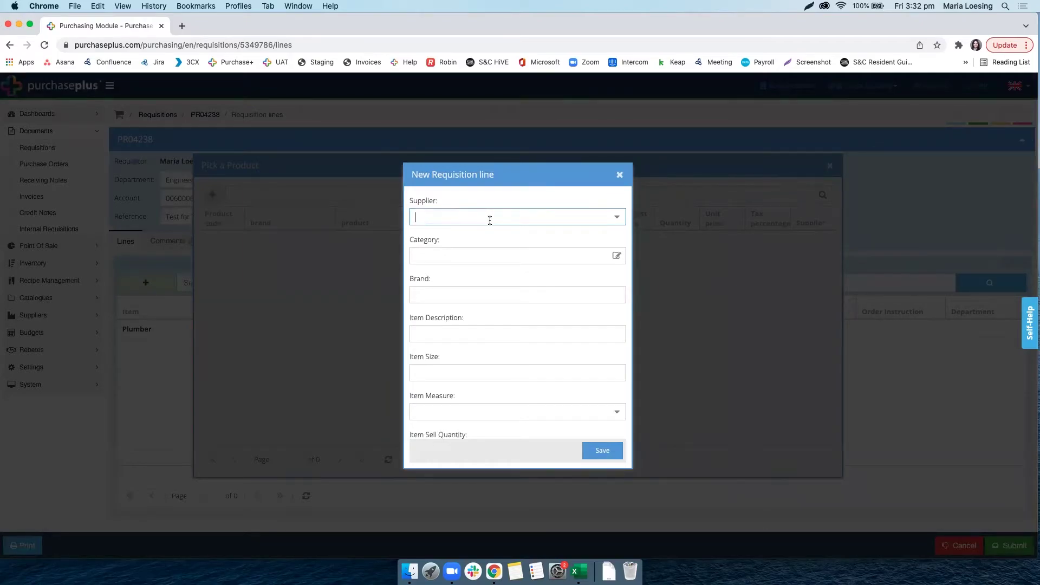
click(615, 220)
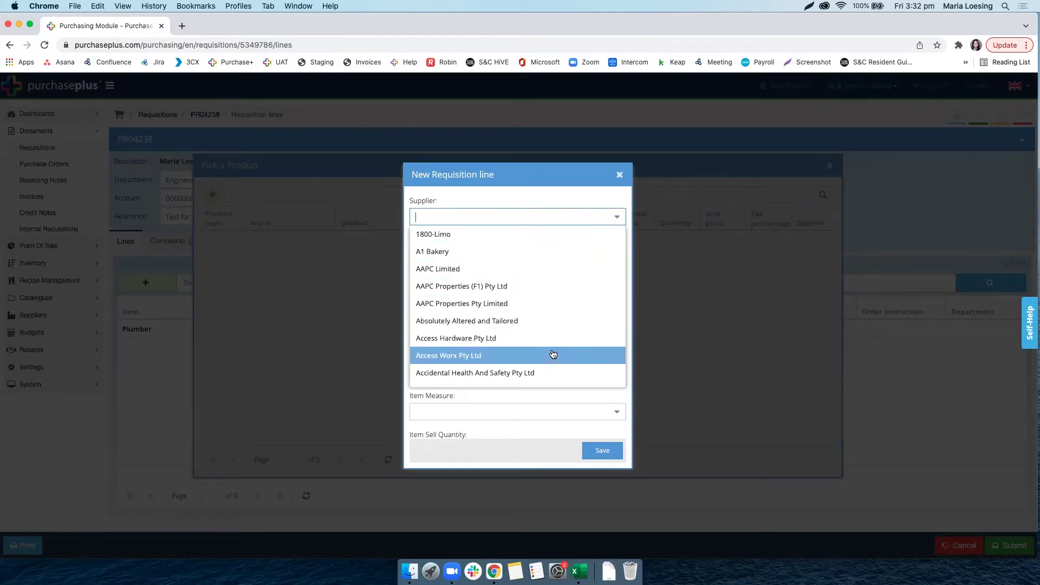
click(553, 358)
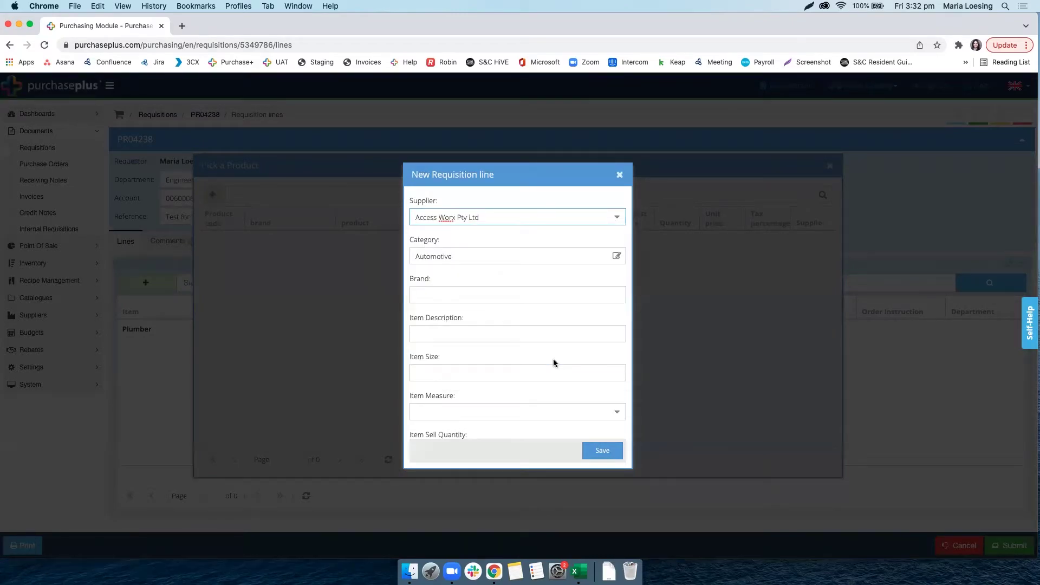
Leave the brand empty and enter the item description "Plumber Service for burst waterpipe".
click(503, 295)
scroll(504, 295, down, 1)
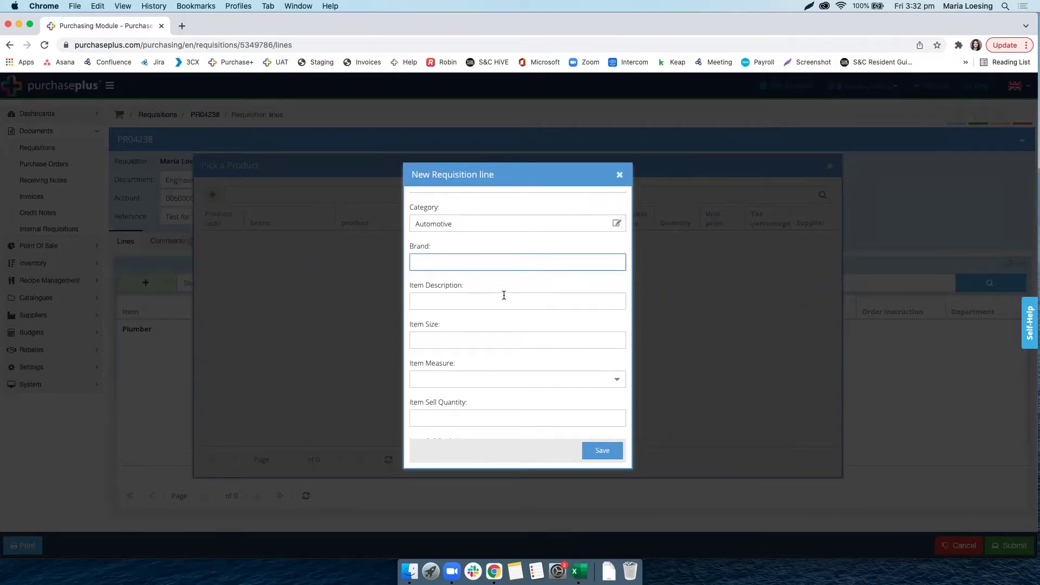
click(446, 299)
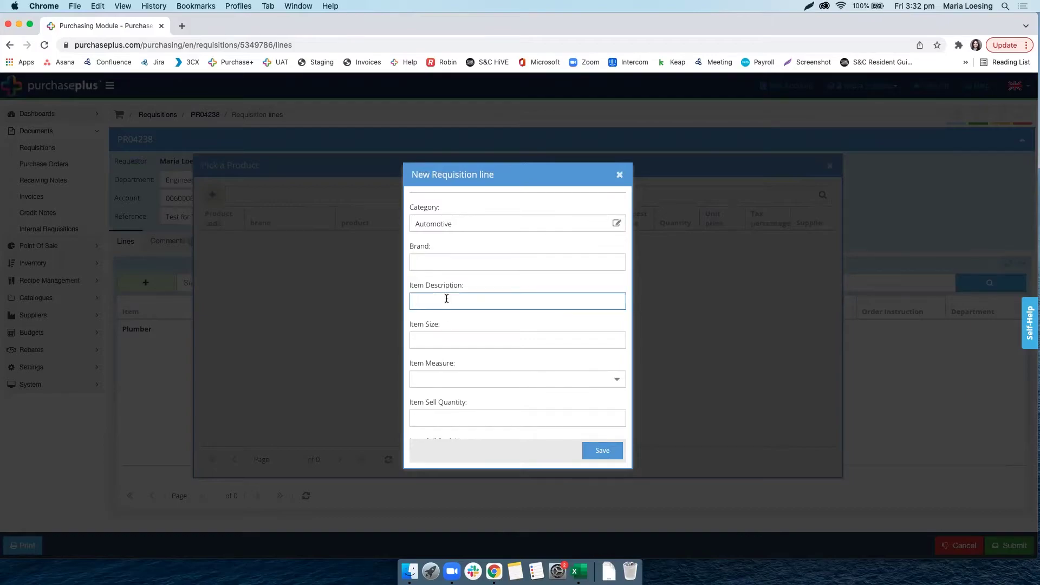
text(Plumber Service for)
text(burst waterpipe)
Examine the item size, item measure, item sell quantity and item sell pack name fields of the new requisition line.
click(462, 332)
scroll(463, 332, down, 2)
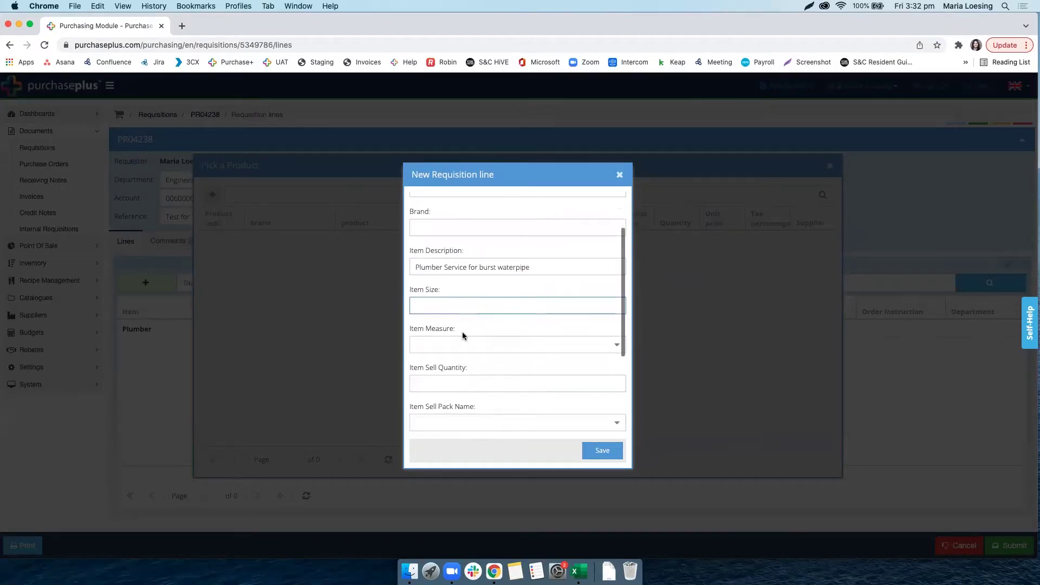
click(447, 340)
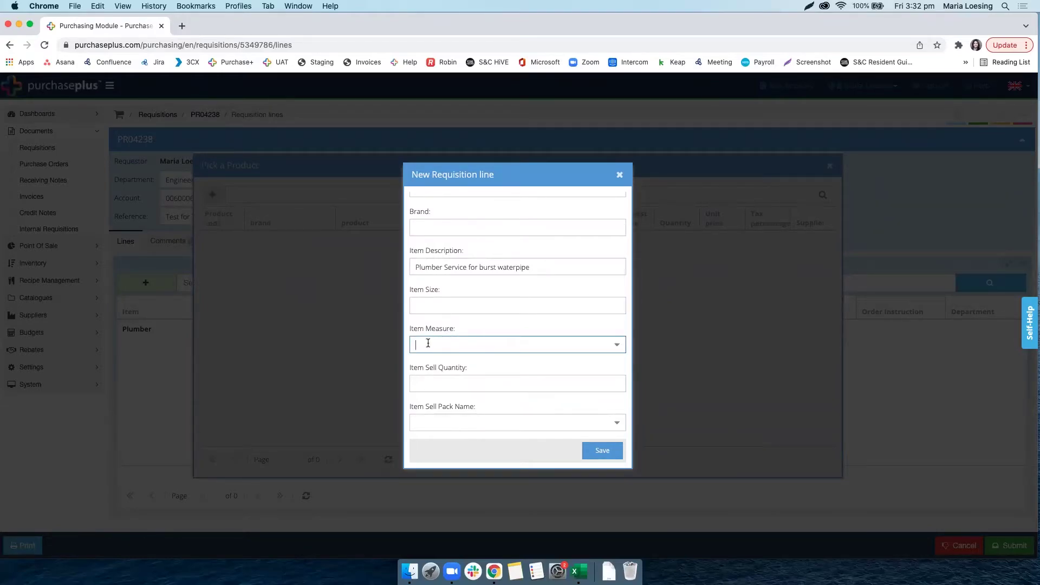
scroll(428, 343, down, 3)
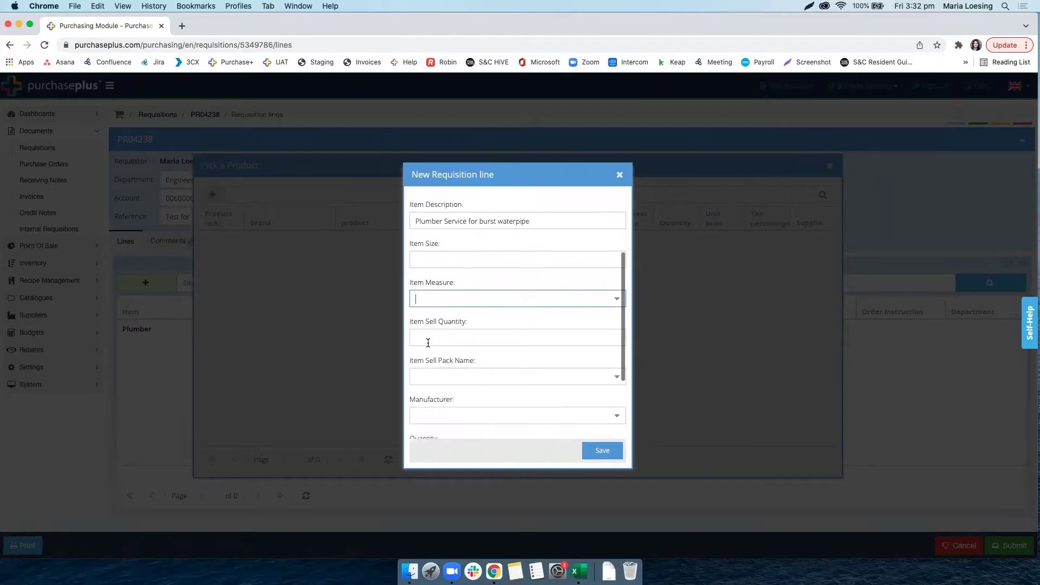
click(436, 261)
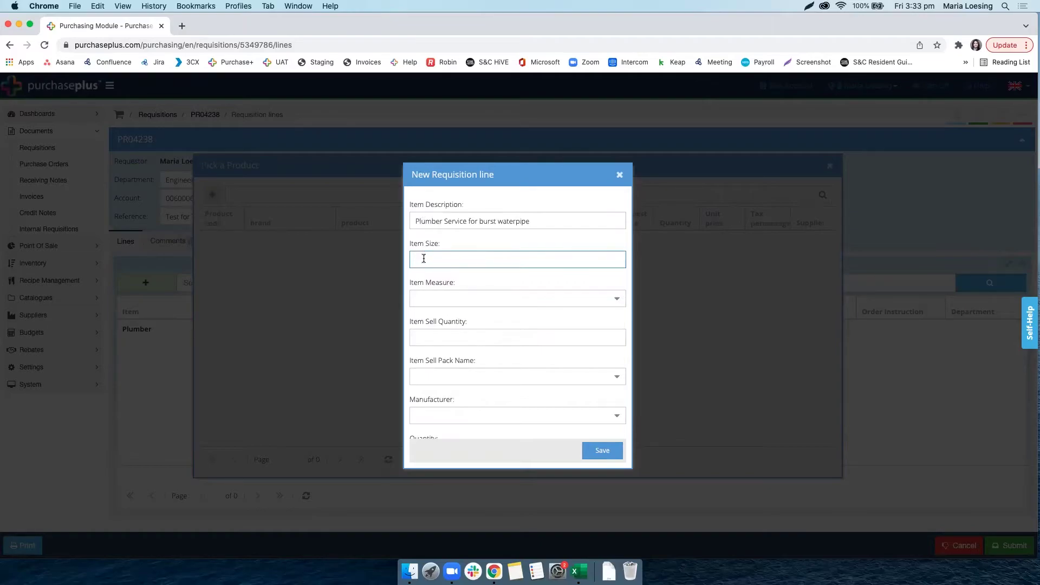
click(425, 298)
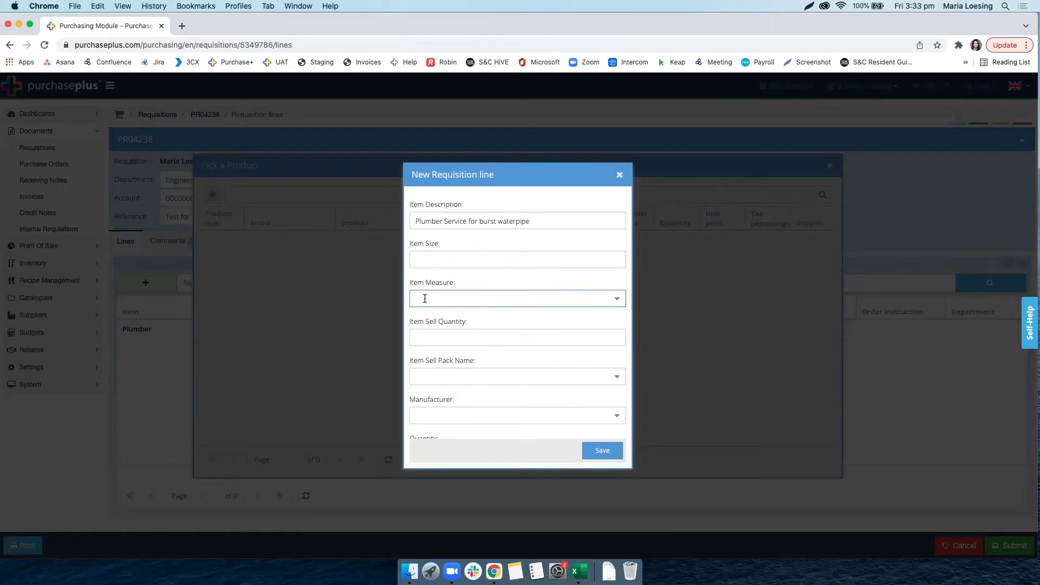
click(438, 340)
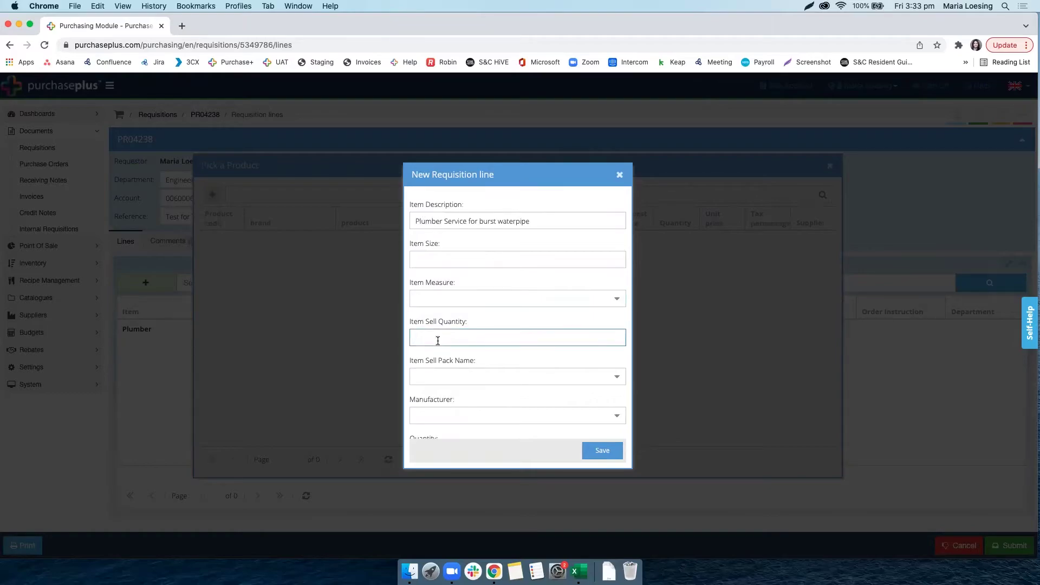
click(421, 377)
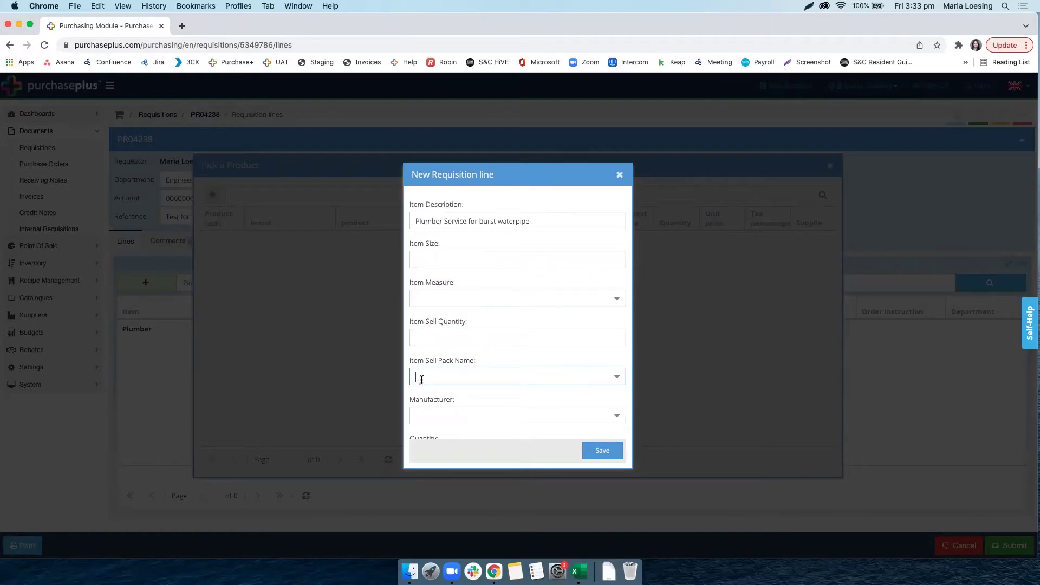
click(414, 339)
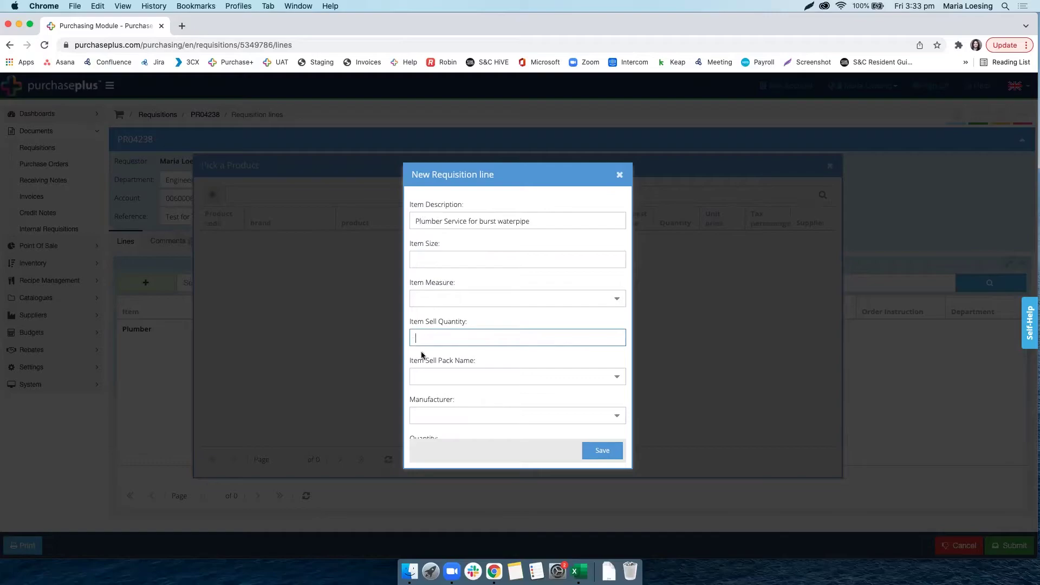
click(418, 370)
click(422, 336)
click(423, 258)
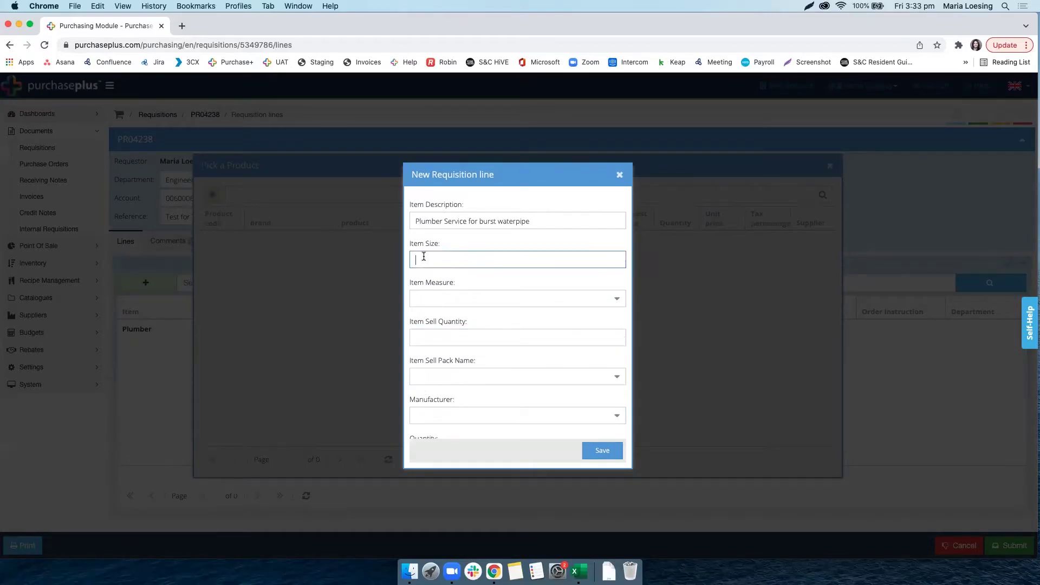
click(430, 293)
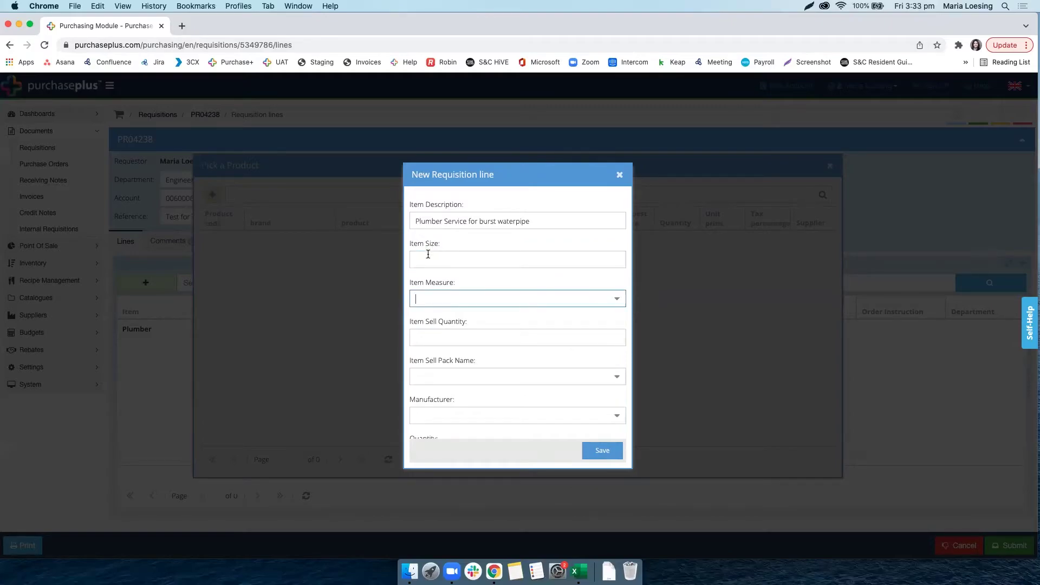
click(427, 338)
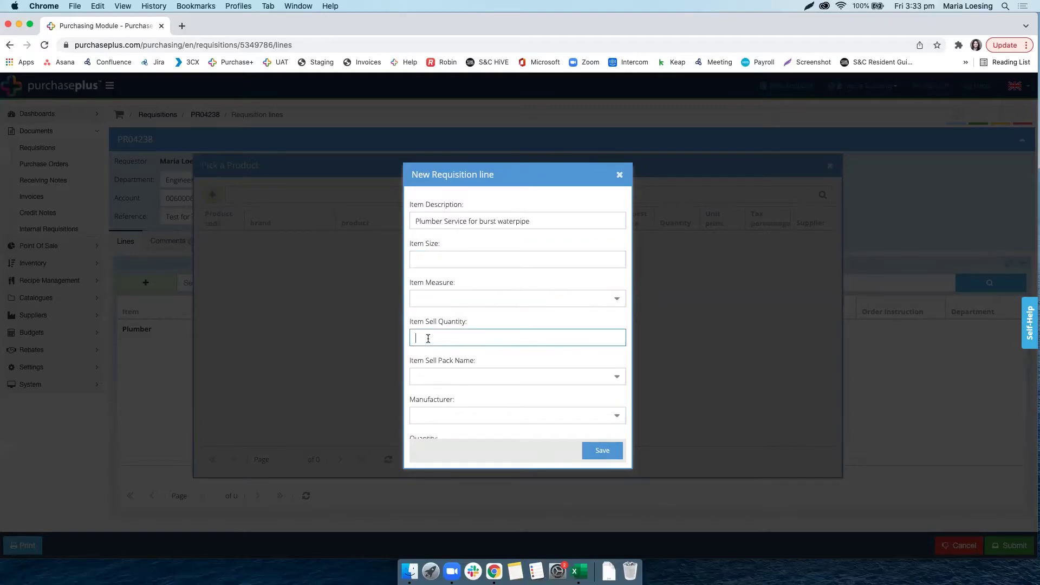
click(443, 378)
click(439, 339)
click(432, 300)
click(435, 261)
click(436, 298)
click(438, 333)
scroll(429, 344, up, 5)
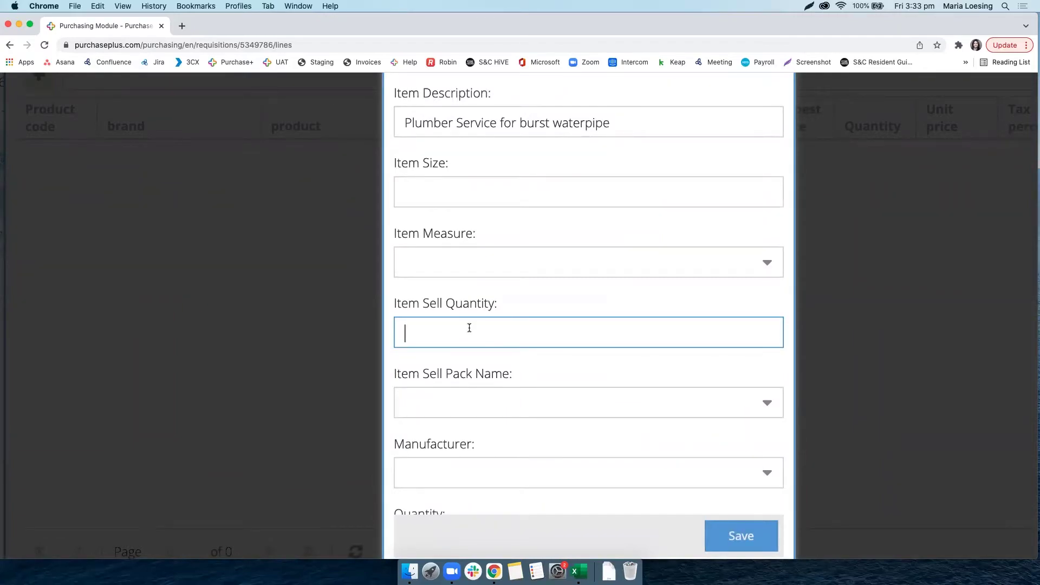
Set the new line's item sell quantity to 1 and its item sell pack name to each.
text(1)
click(454, 400)
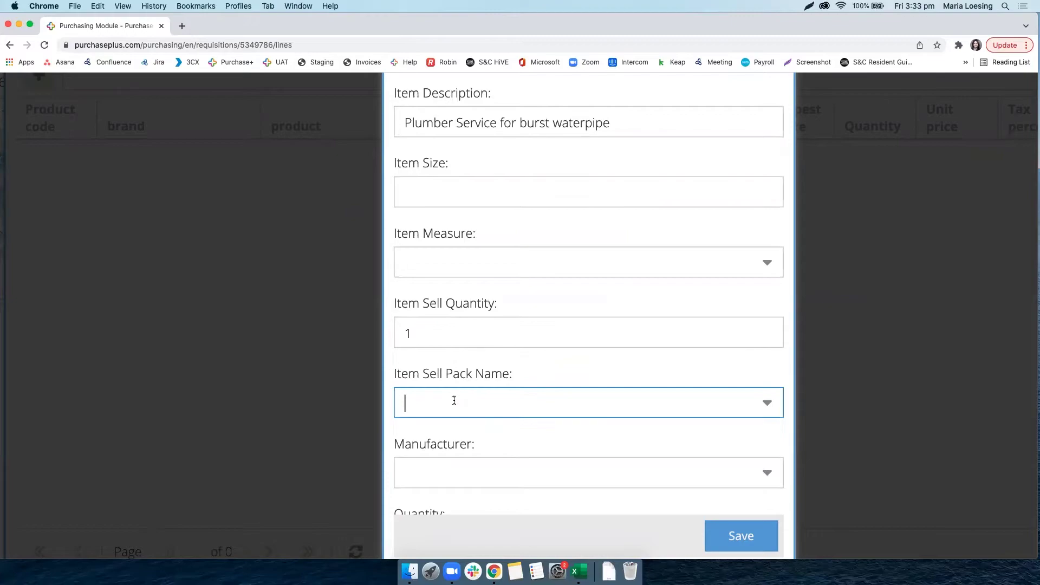
text(hour)
click(766, 402)
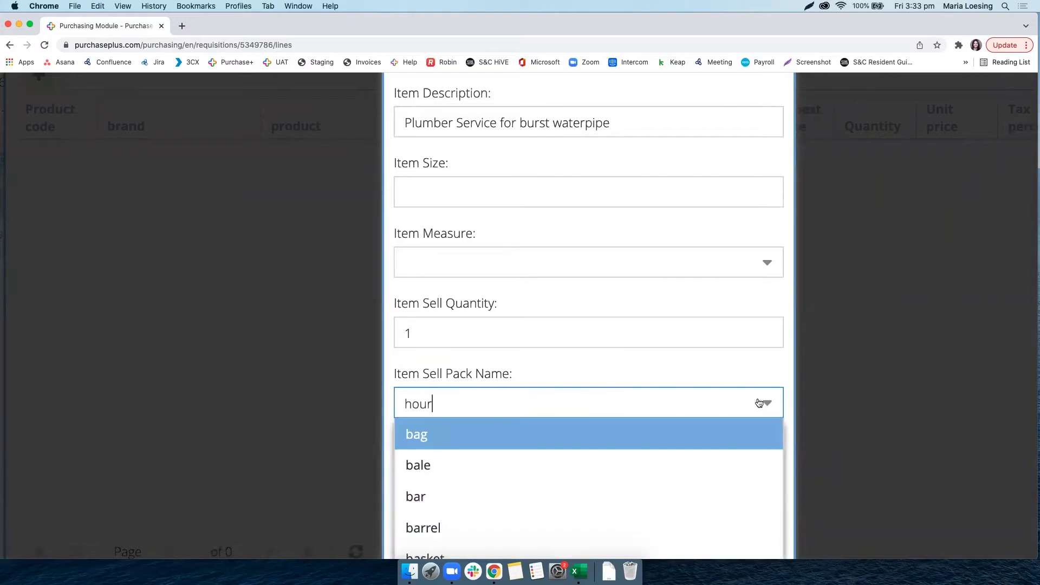
click(570, 398)
text(each)
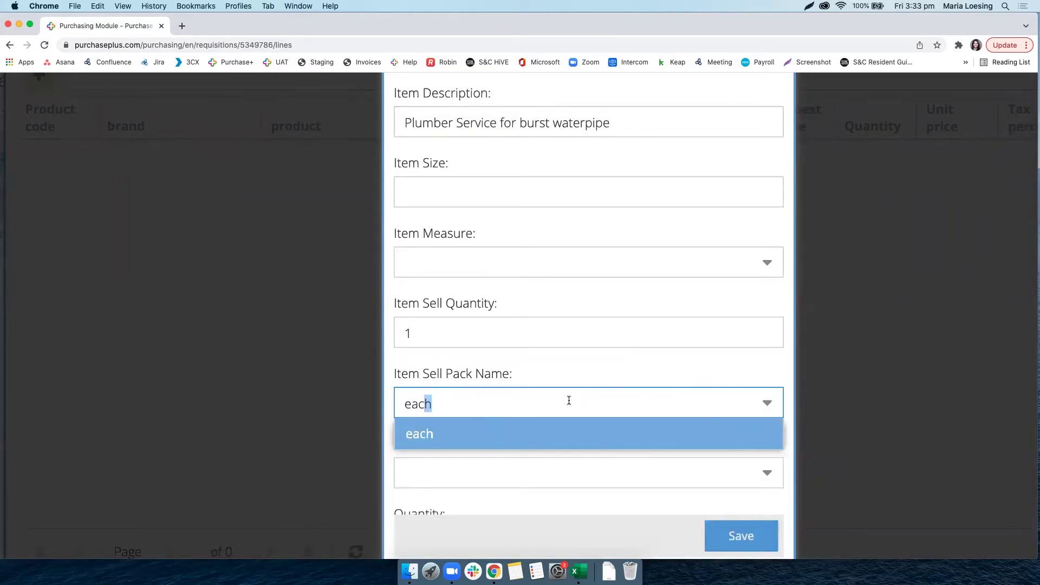
click(551, 442)
click(539, 330)
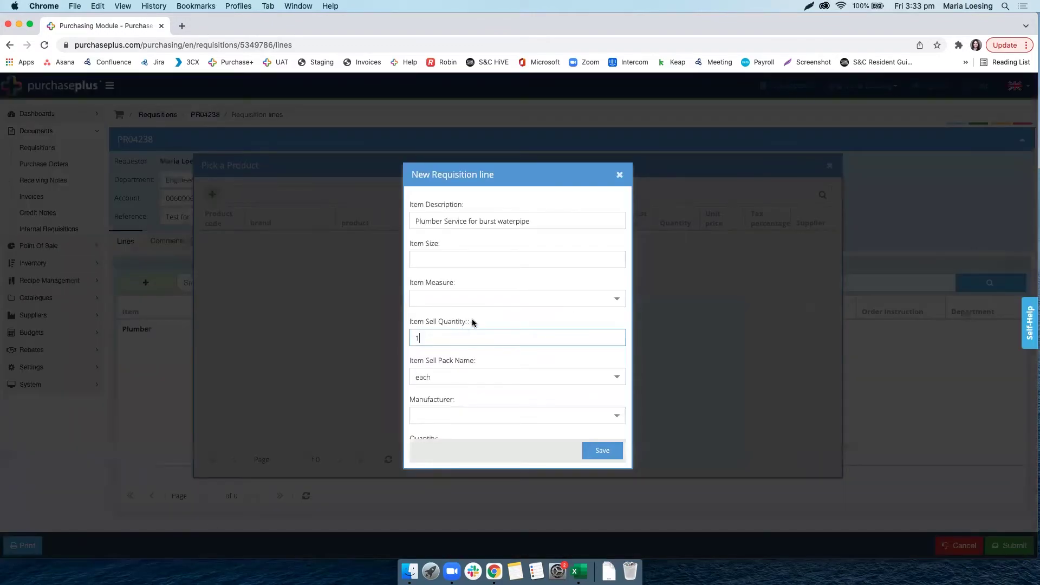
Set the custom line's quantity to 5, unit price to 90 and tax percentage to 10, and save the line.
scroll(466, 372, down, 4)
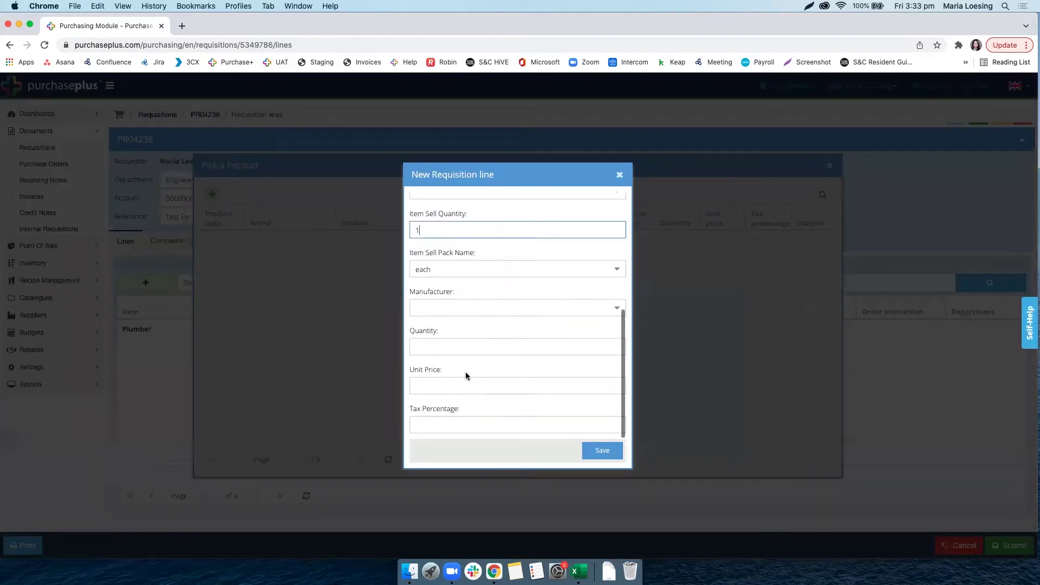
click(458, 344)
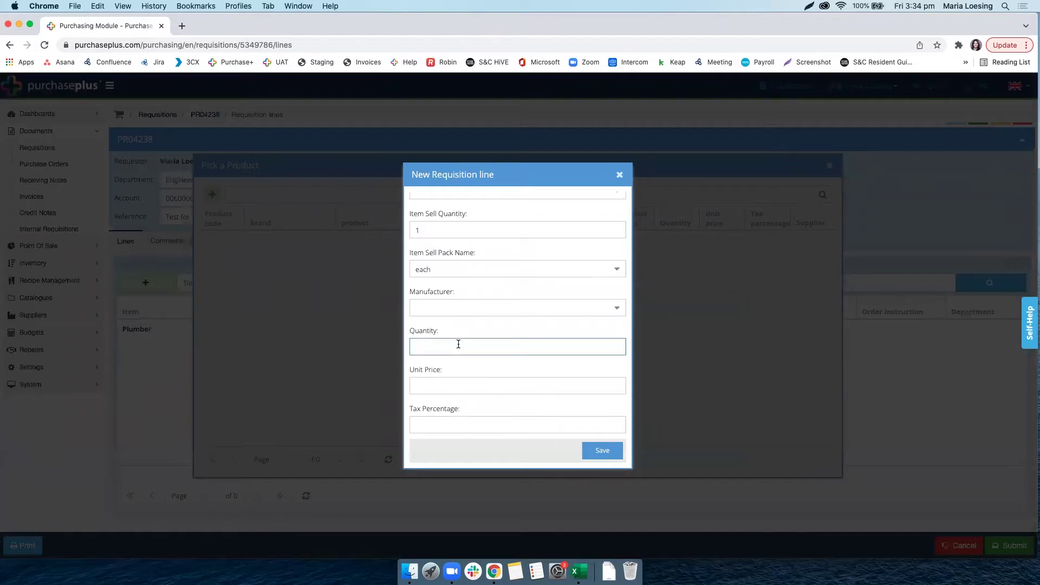
click(440, 382)
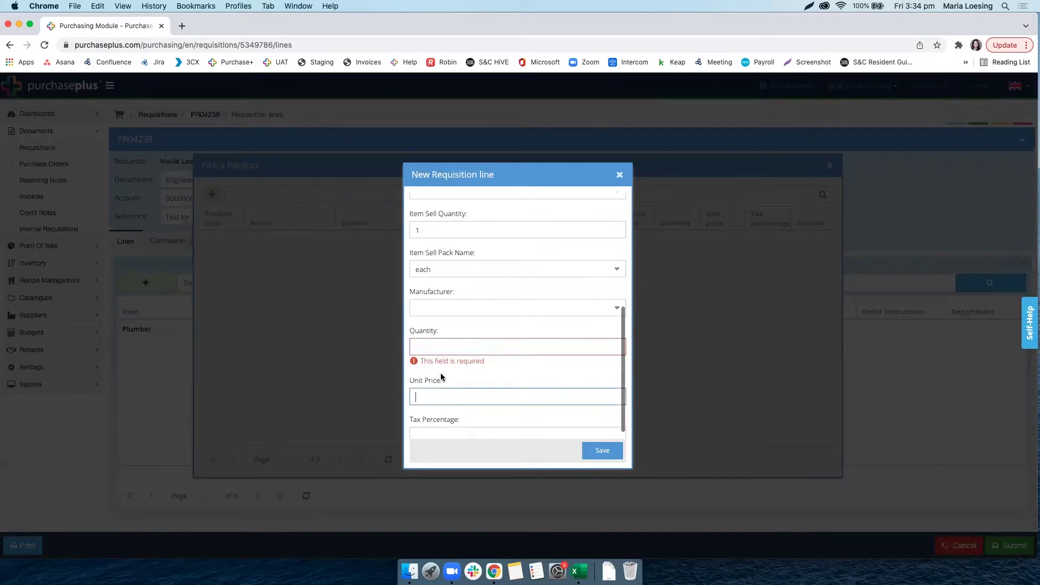
click(453, 334)
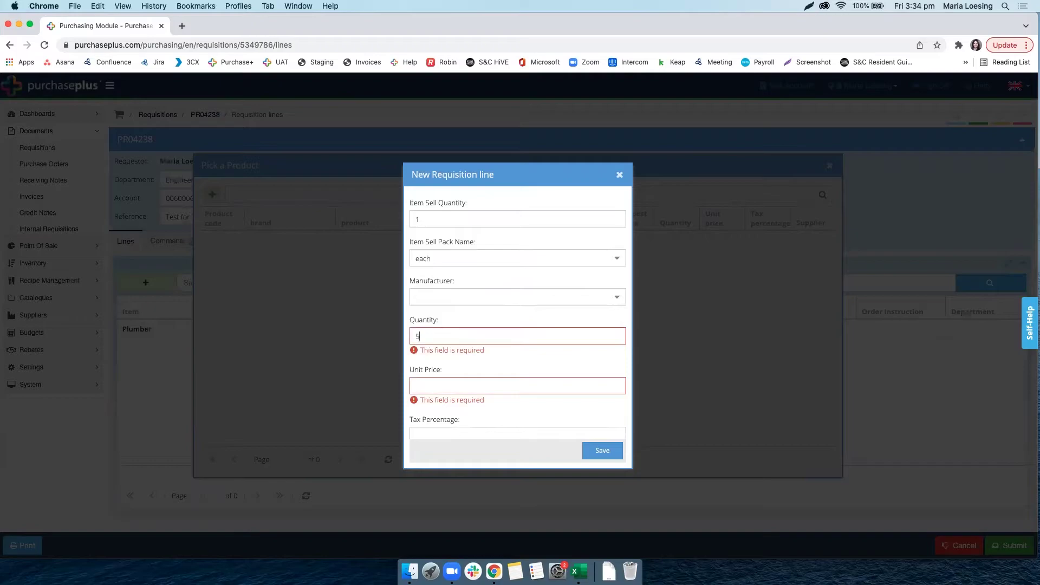
text(5)
click(428, 376)
text(90)
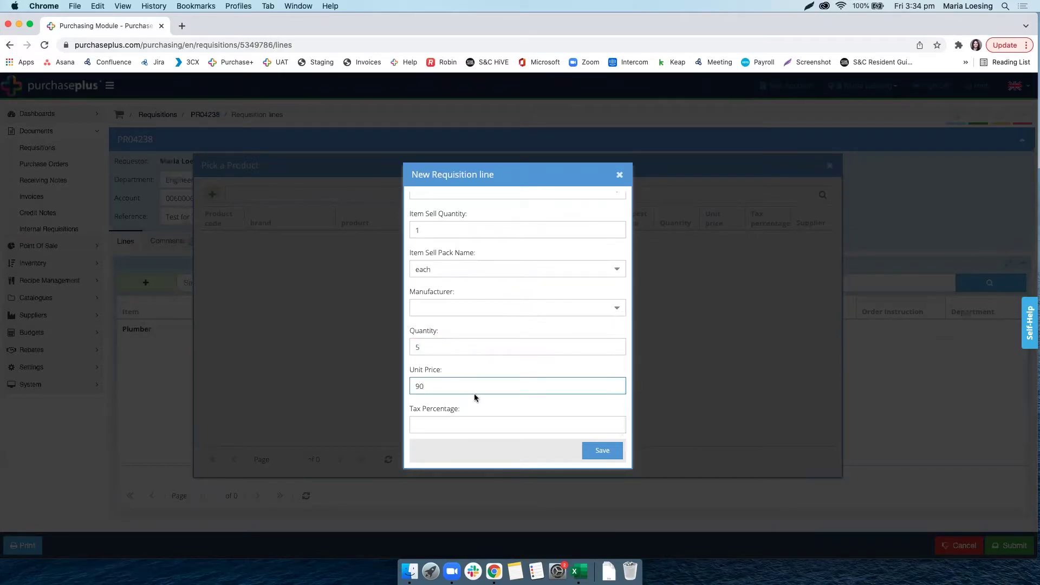
click(456, 423)
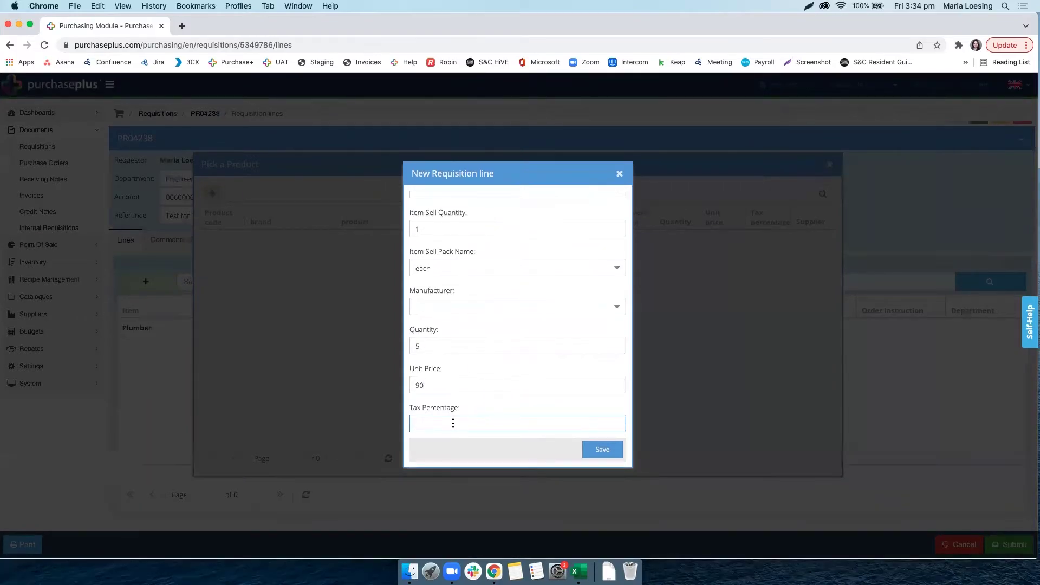
text(10)
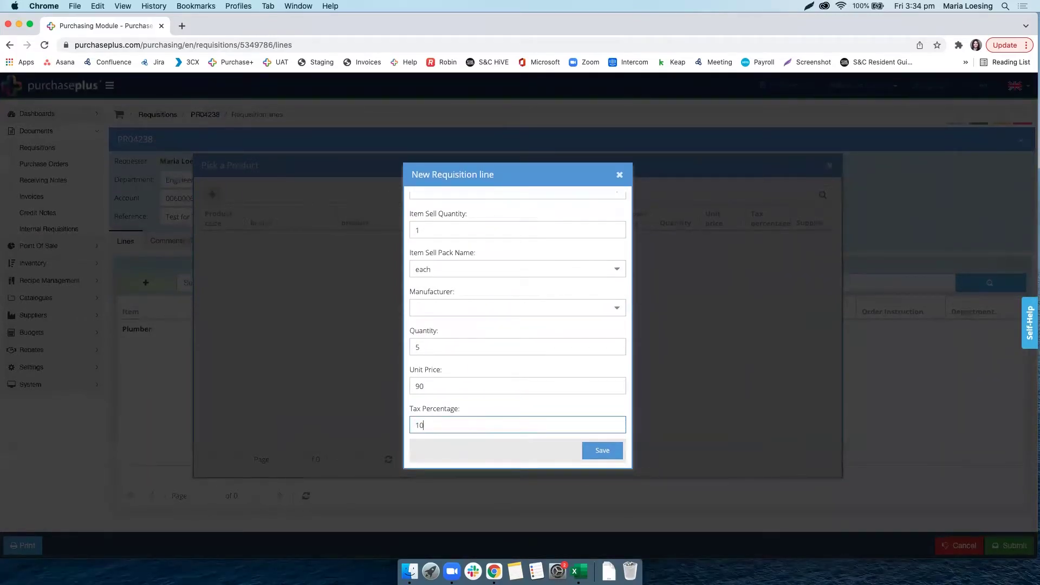
click(601, 454)
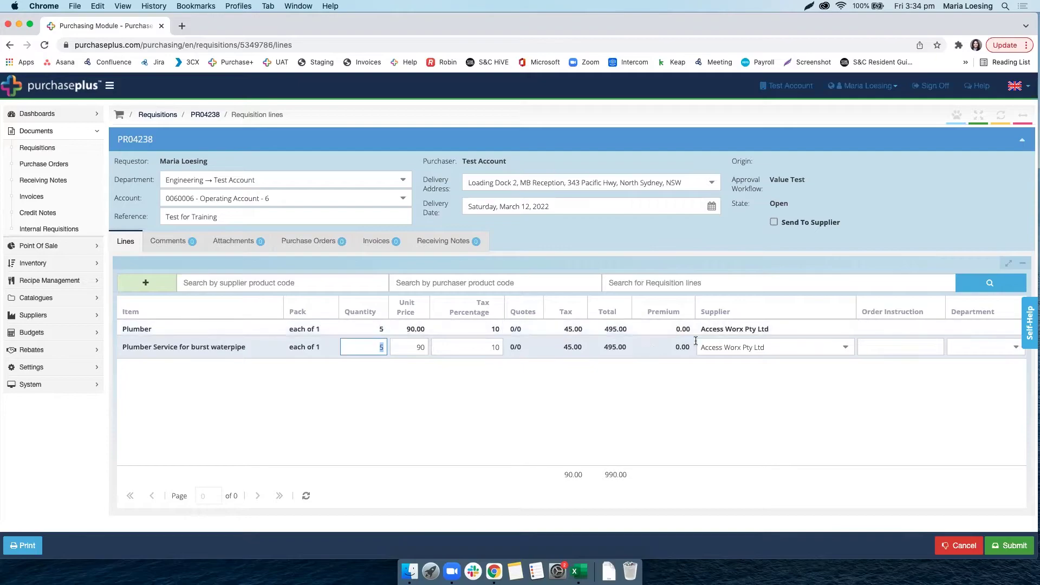
Examine the lines' order instruction fields, the requisition's comments section and the new attachment form, closing the form without adding a file.
click(904, 326)
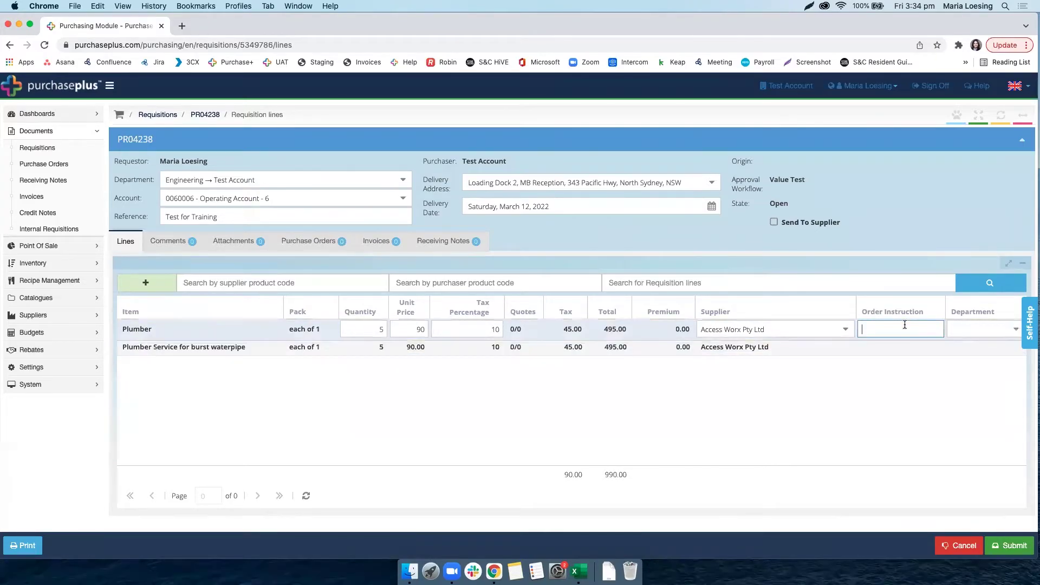
click(892, 347)
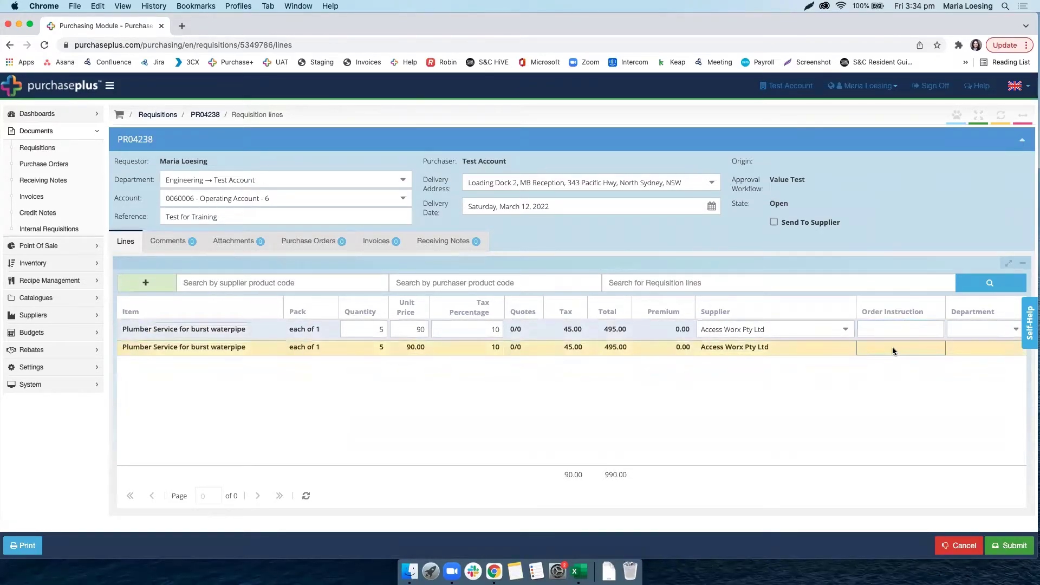
click(179, 245)
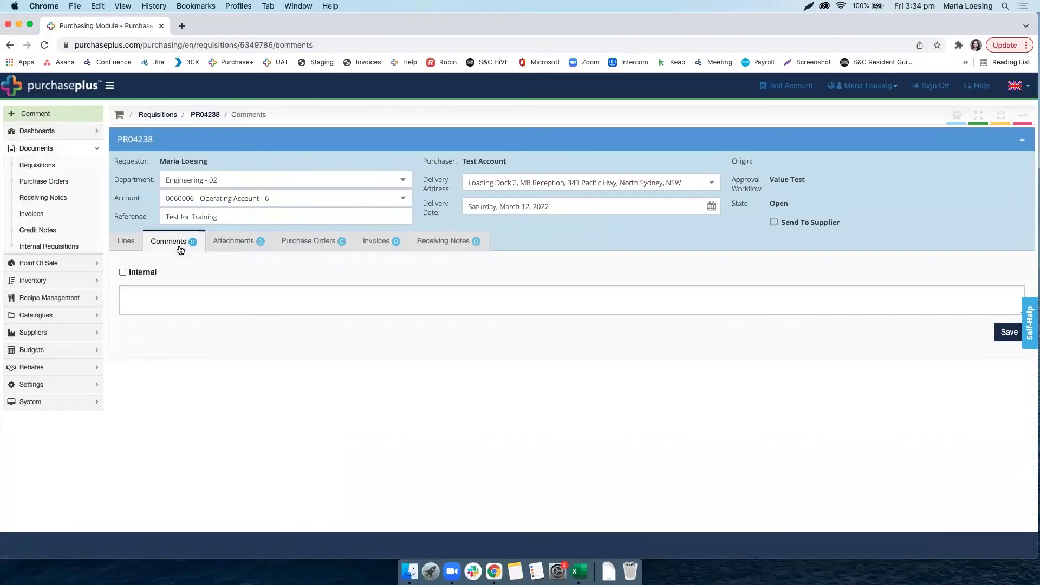
click(243, 242)
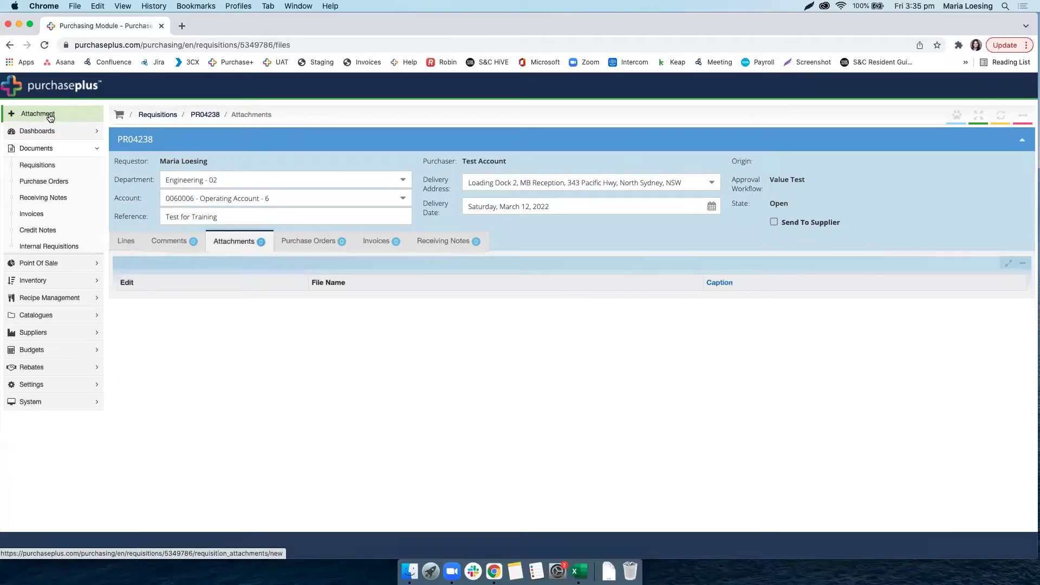
scroll(50, 117, up, 5)
click(112, 184)
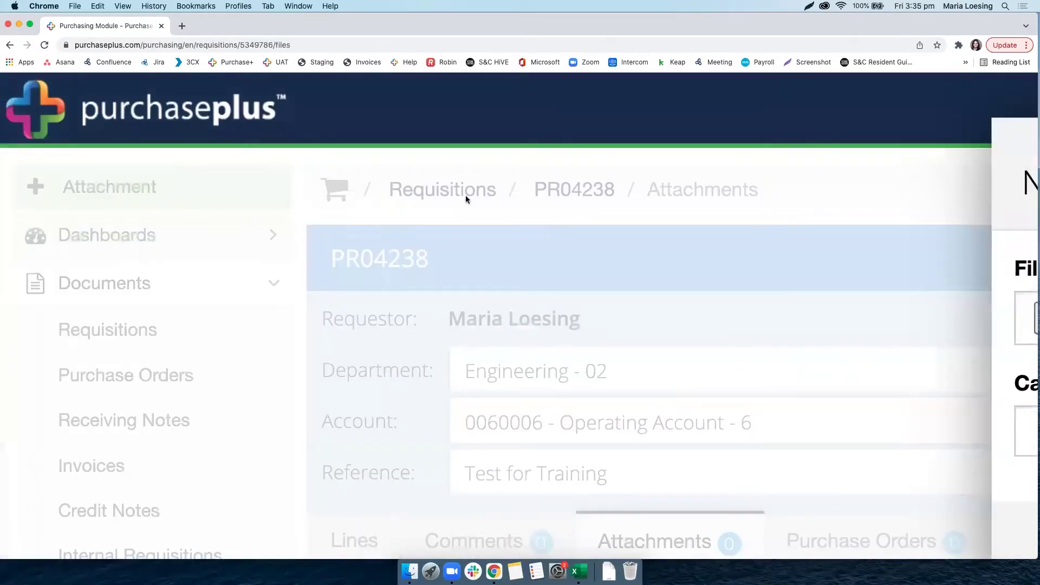
scroll(466, 195, down, 5)
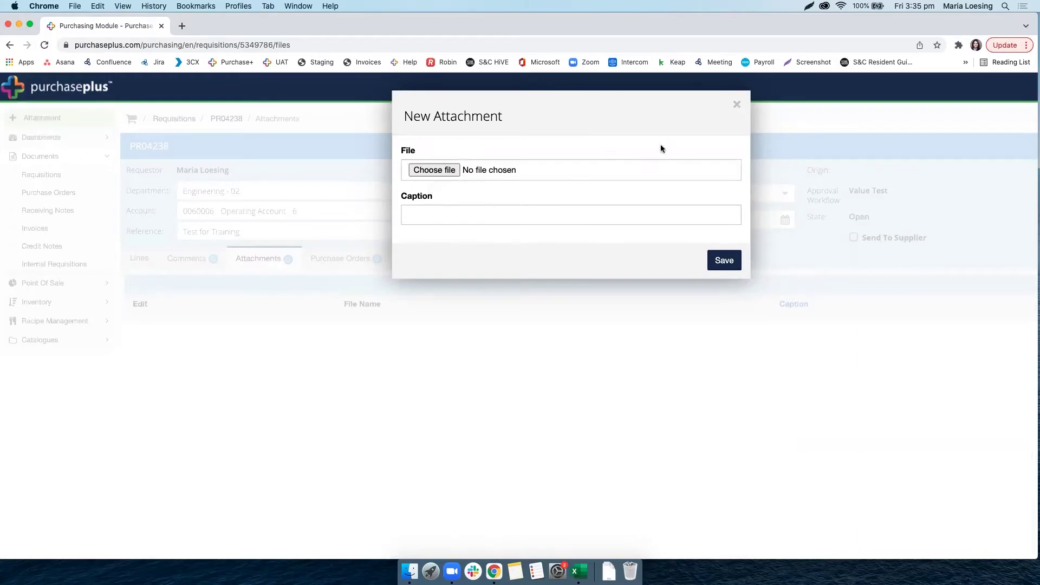
click(735, 105)
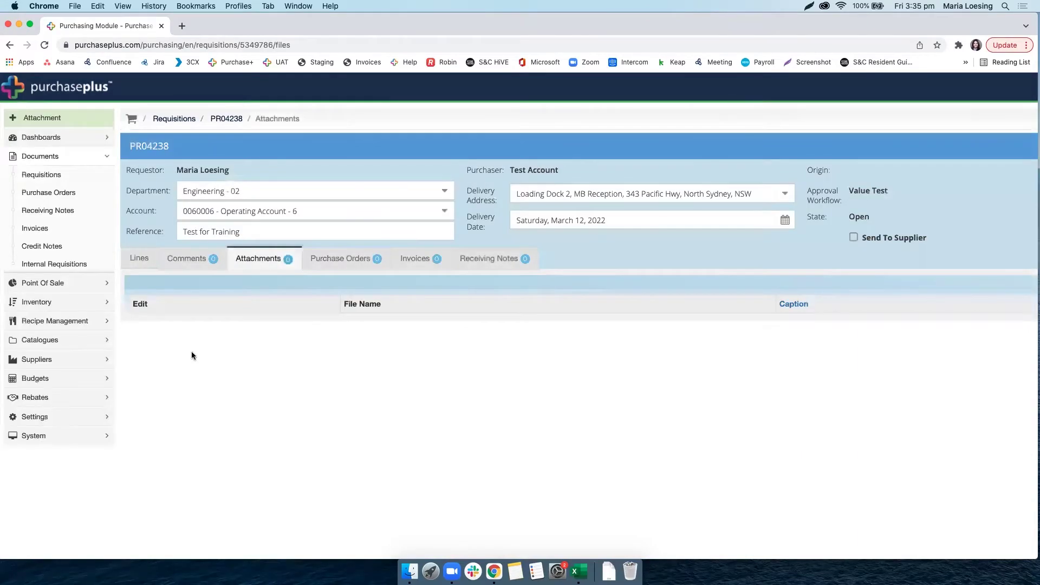
Remove the catalogue Plumber line from the requisition lines by setting its quantity to 0.
click(139, 259)
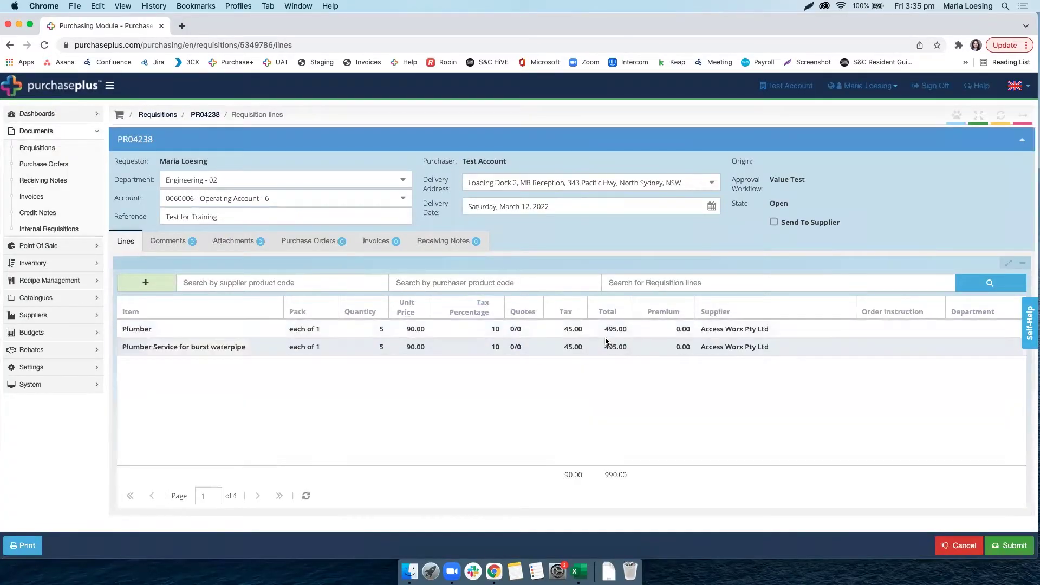
click(355, 331)
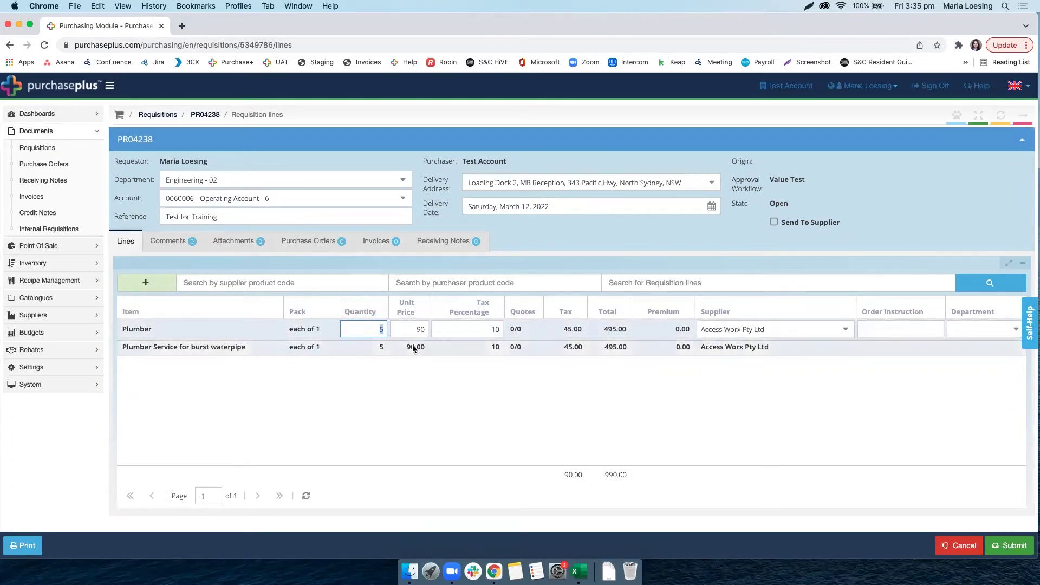
text(0)
key(Return)
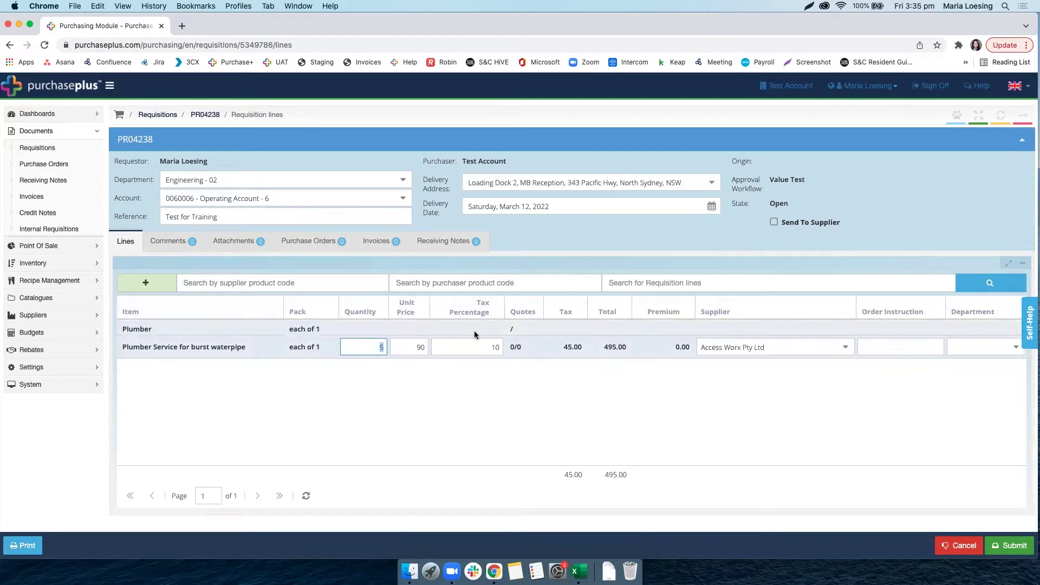
scroll(348, 330, right, 2)
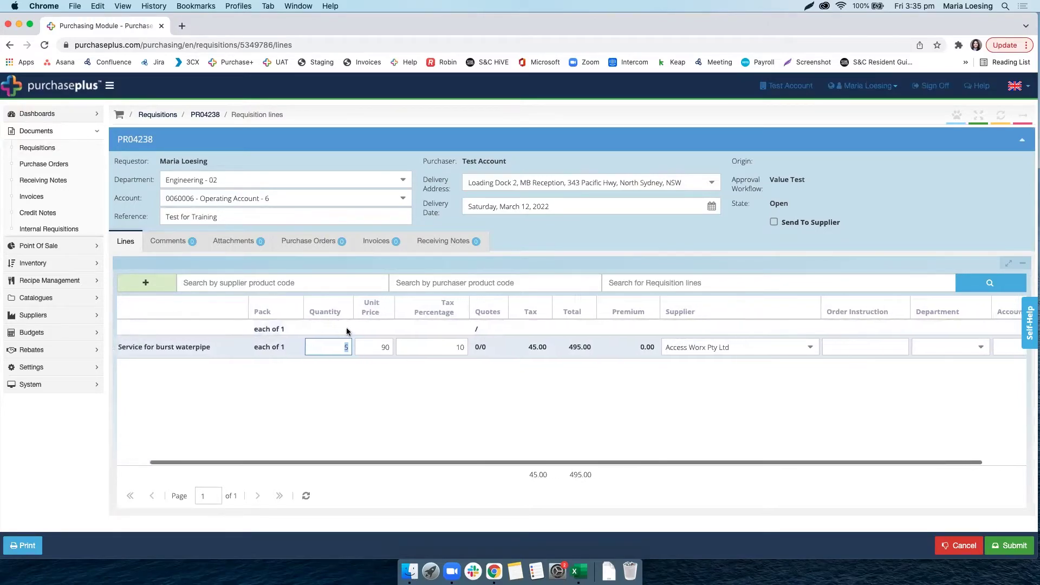
scroll(346, 327, right, 2)
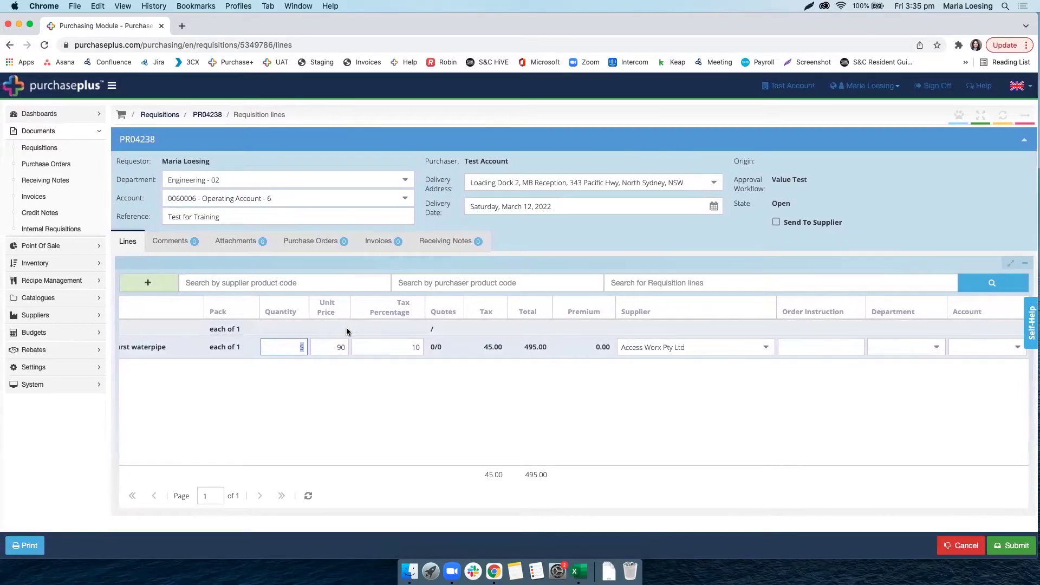
scroll(347, 327, left, 3)
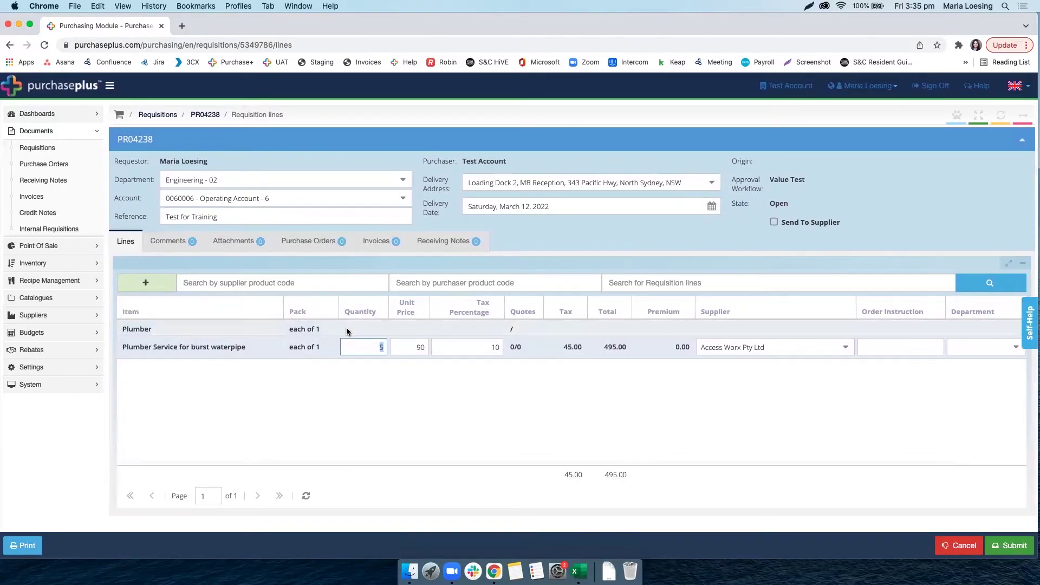
click(857, 334)
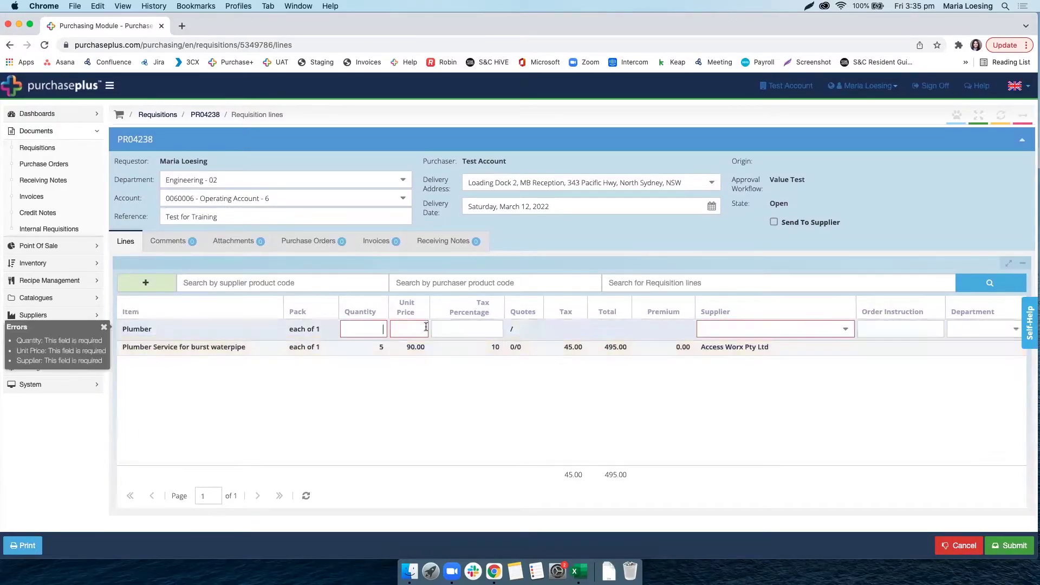
click(362, 345)
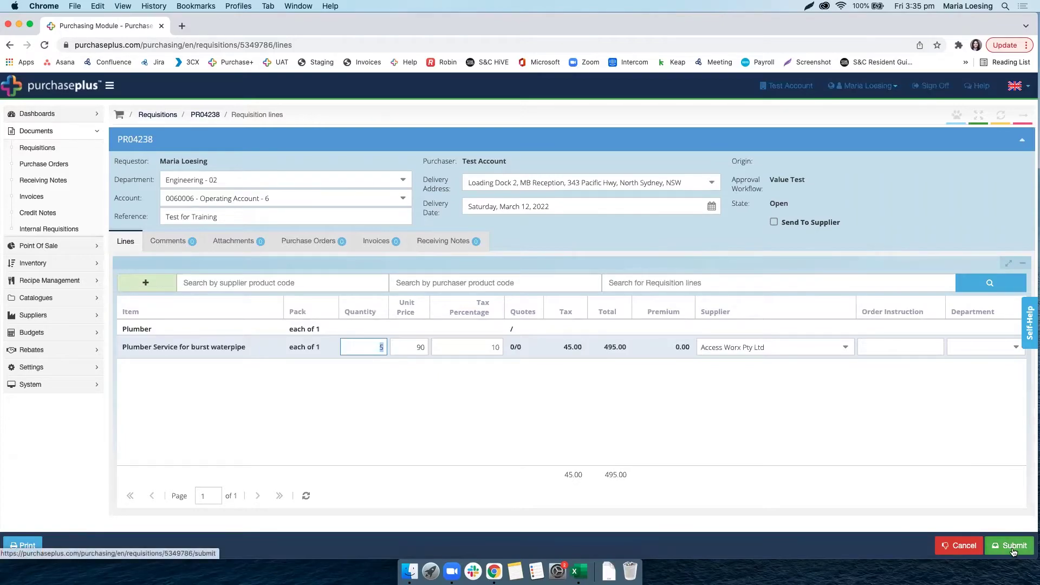
Submit the requisition for approval and close the list of approvers.
scroll(1012, 551, up, 5)
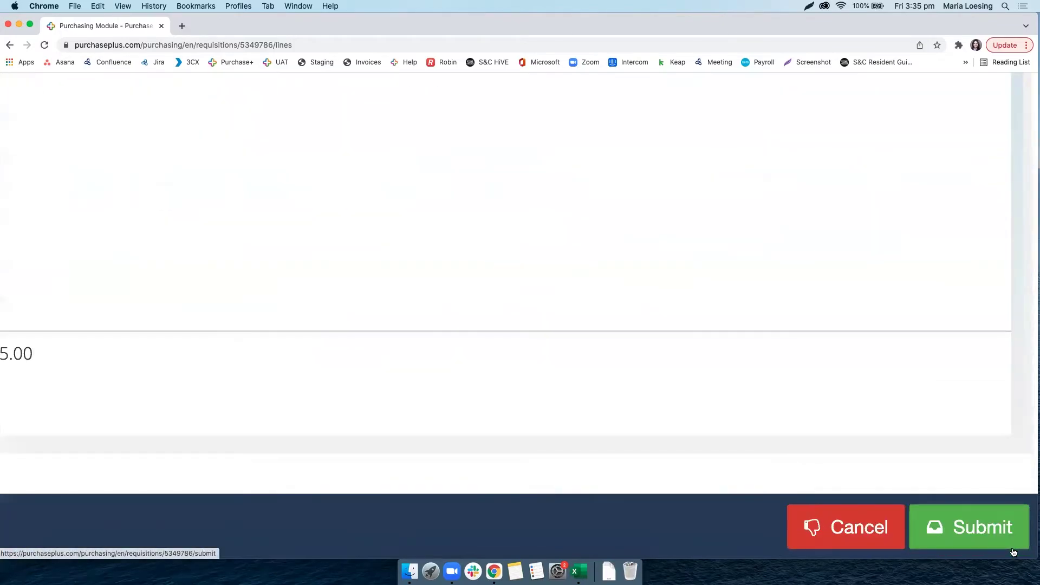
click(972, 548)
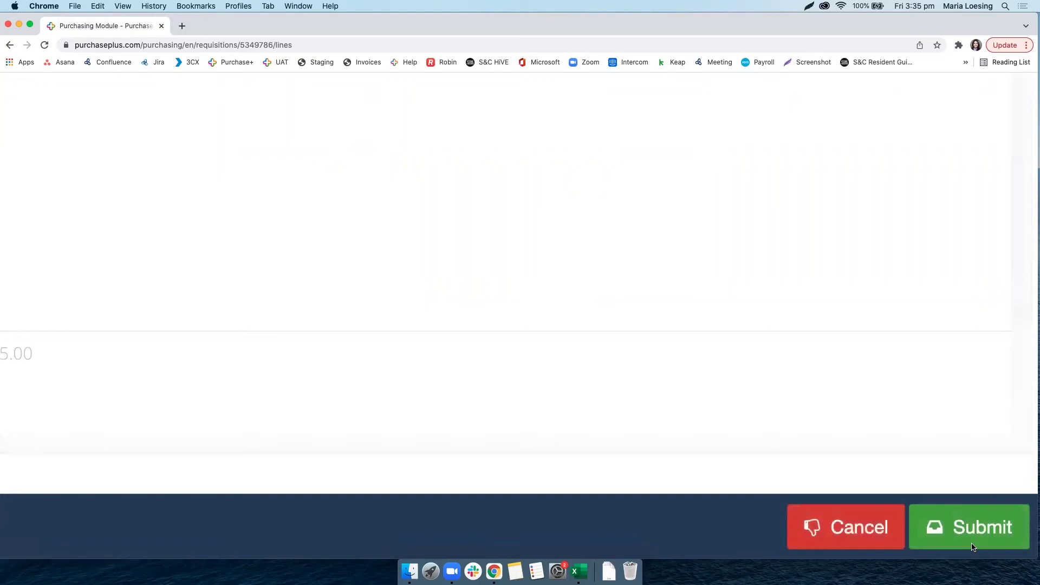
scroll(973, 547, down, 5)
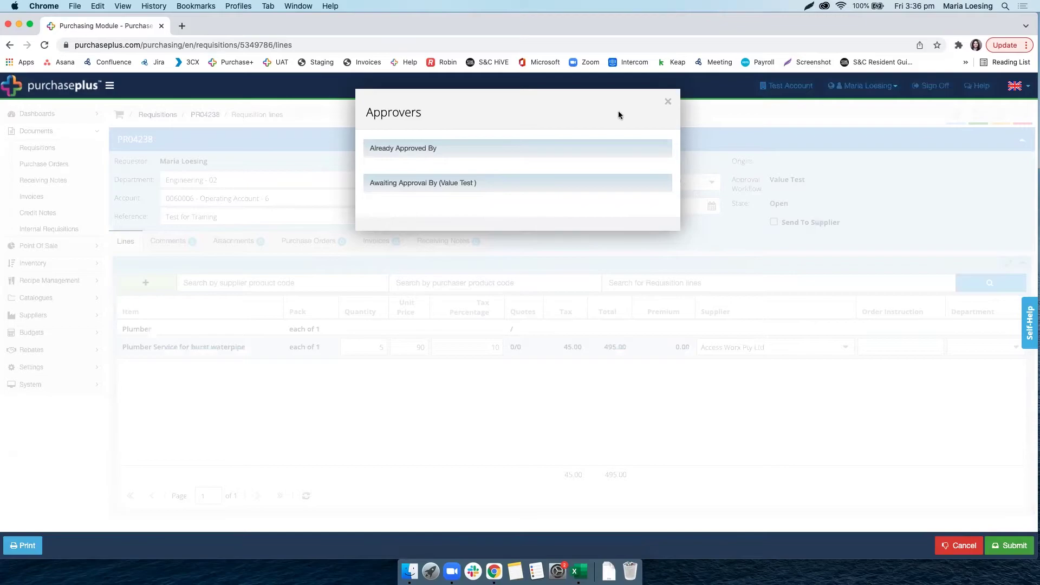
click(667, 102)
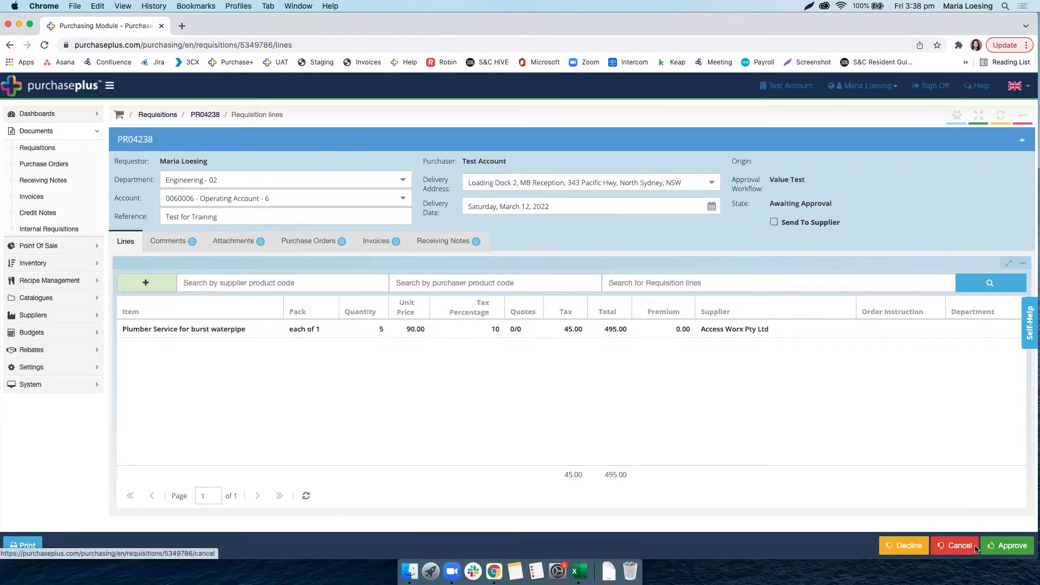
Approve the submitted requisition for the burst waterpipe plumbing service.
scroll(977, 548, up, 5)
scroll(842, 528, right, 3)
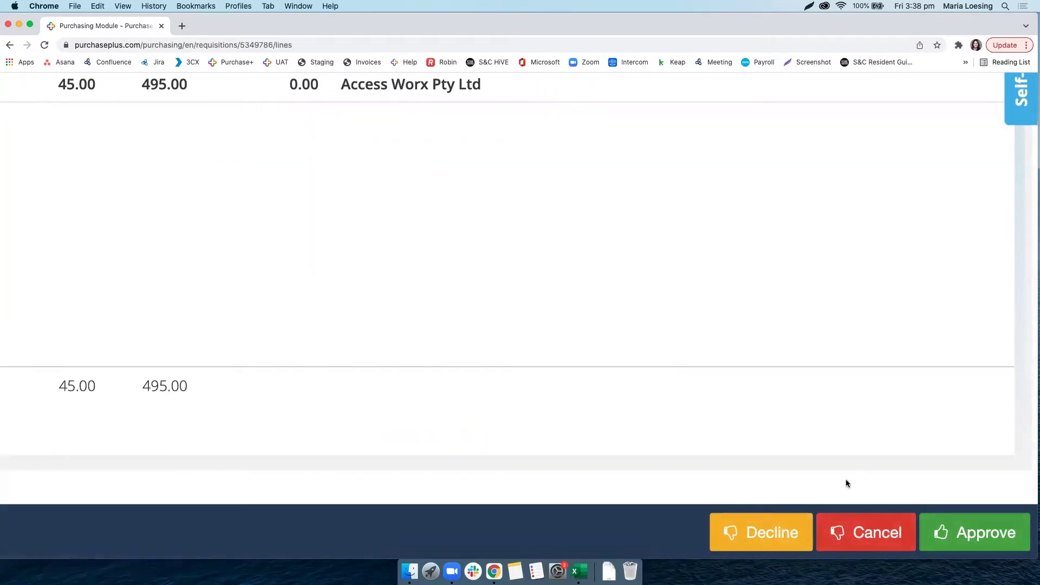
scroll(900, 315, down, 5)
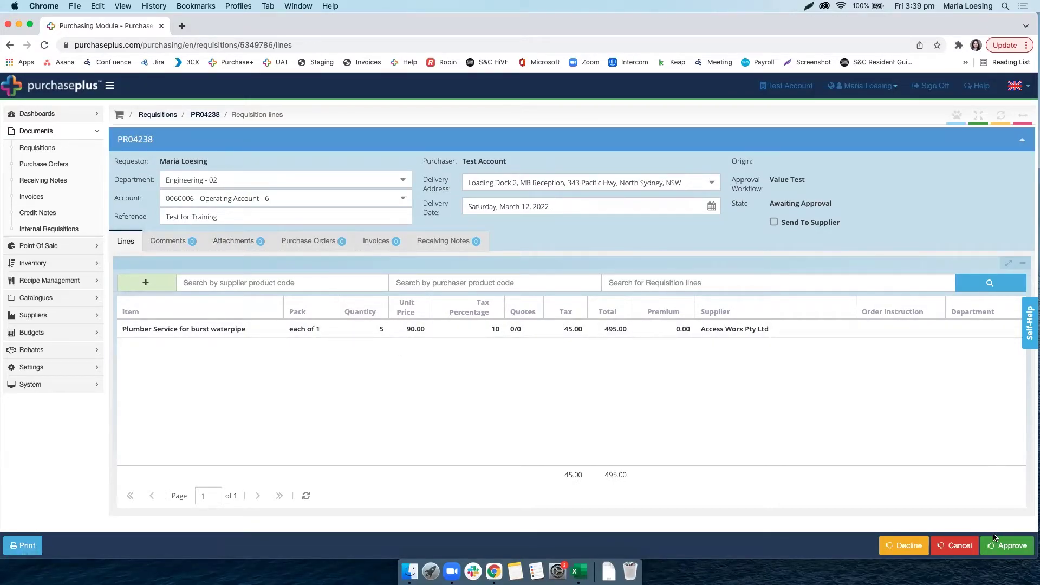
scroll(995, 538, up, 5)
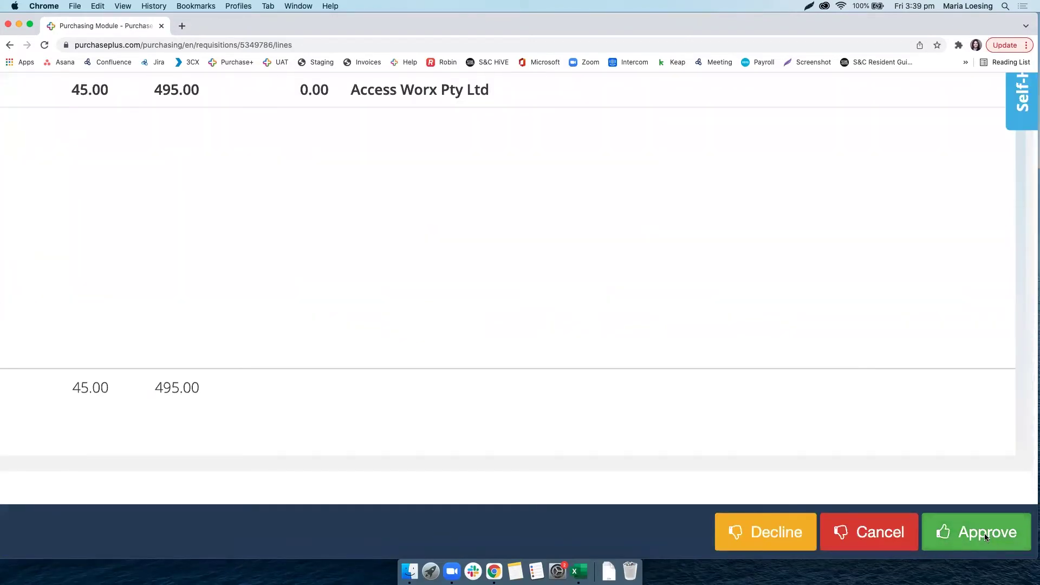
click(985, 536)
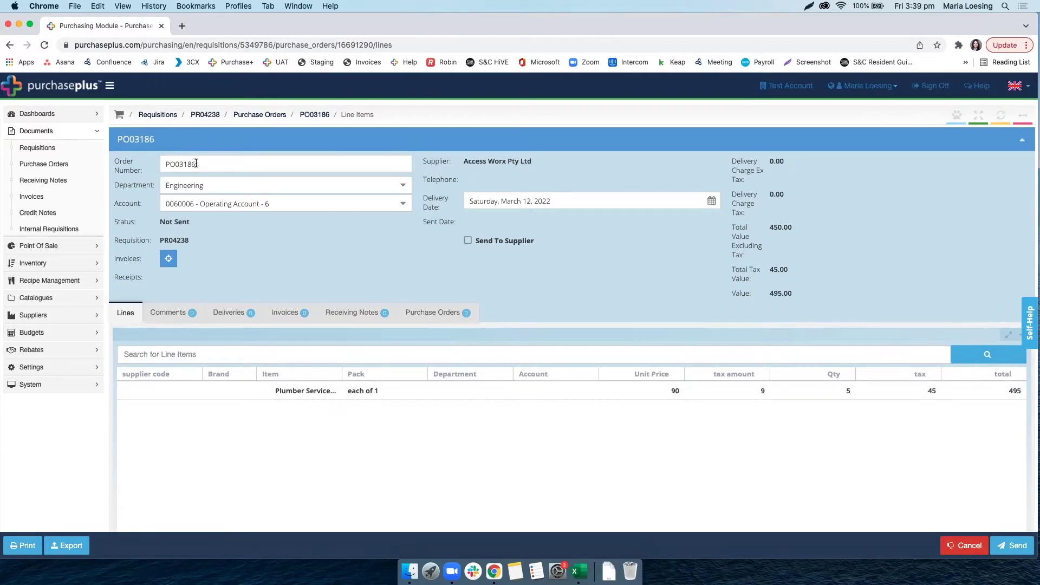
Send the Engineering purchase order for the Access Worx plumber service.
scroll(196, 164, up, 5)
scroll(237, 233, down, 5)
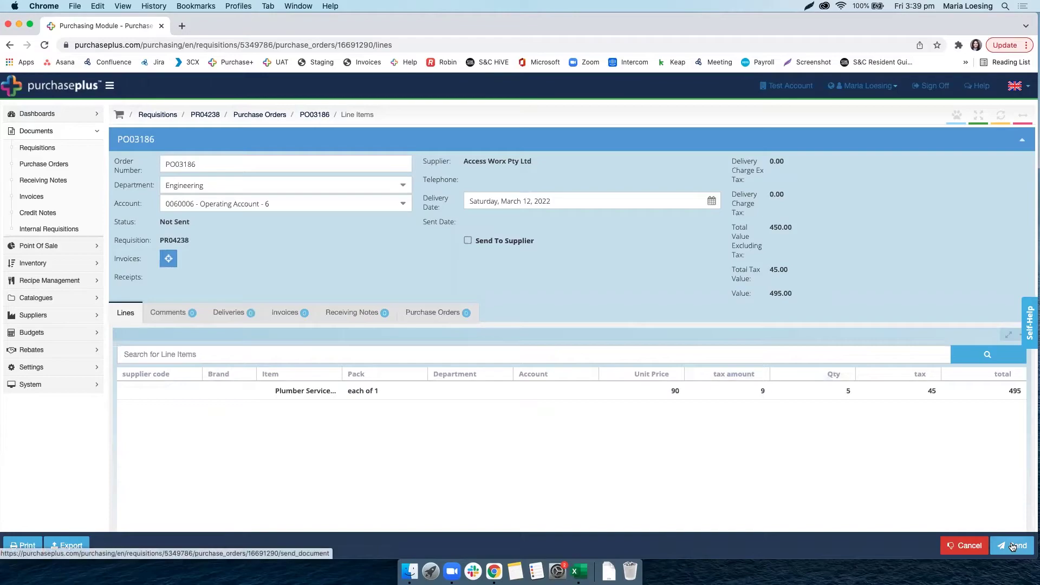
scroll(1012, 544, up, 5)
click(965, 524)
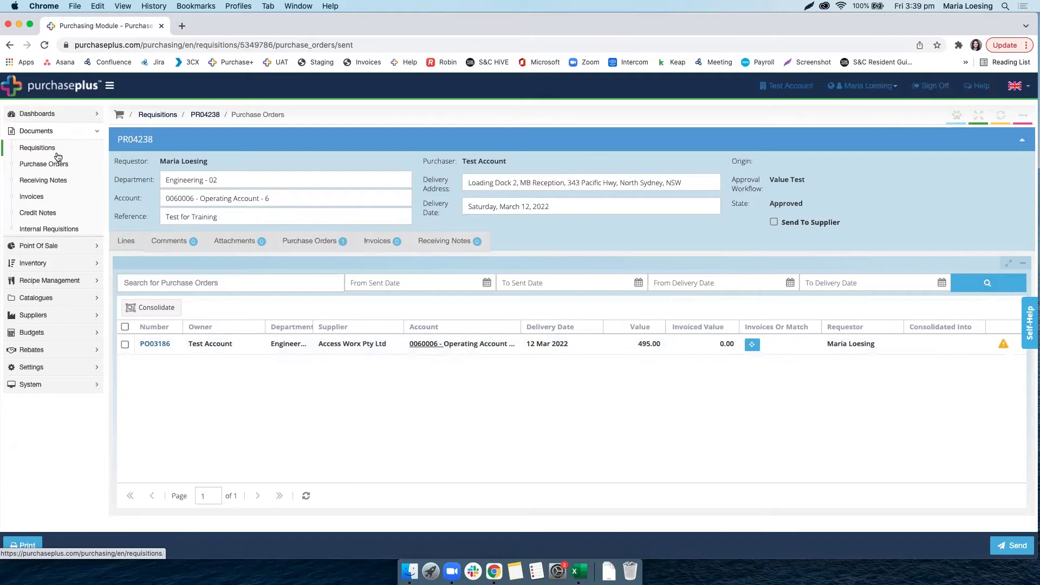
Open the list of all purchase orders and look over its status categories.
scroll(66, 166, up, 5)
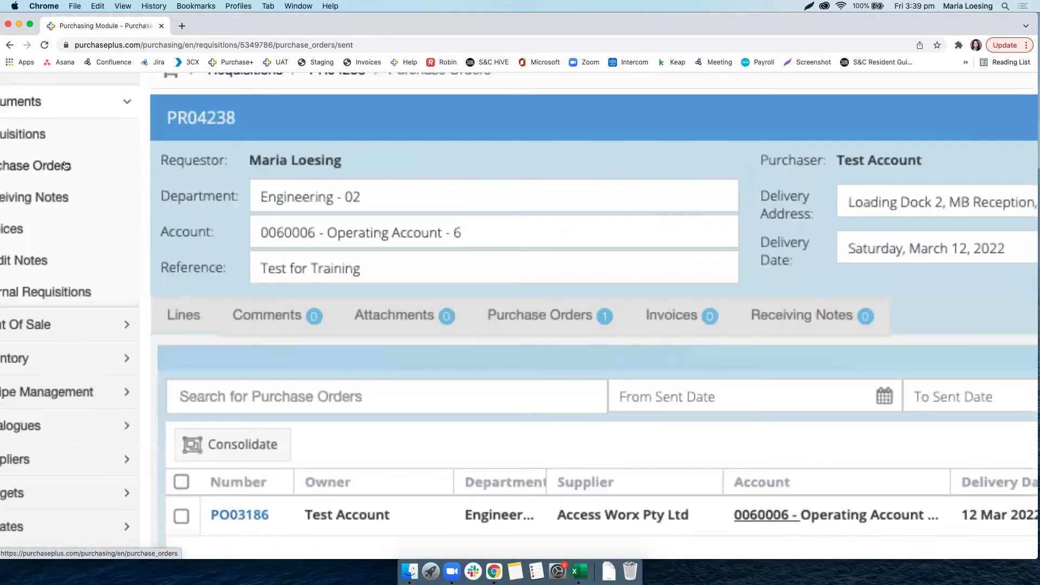
scroll(65, 166, left, 2)
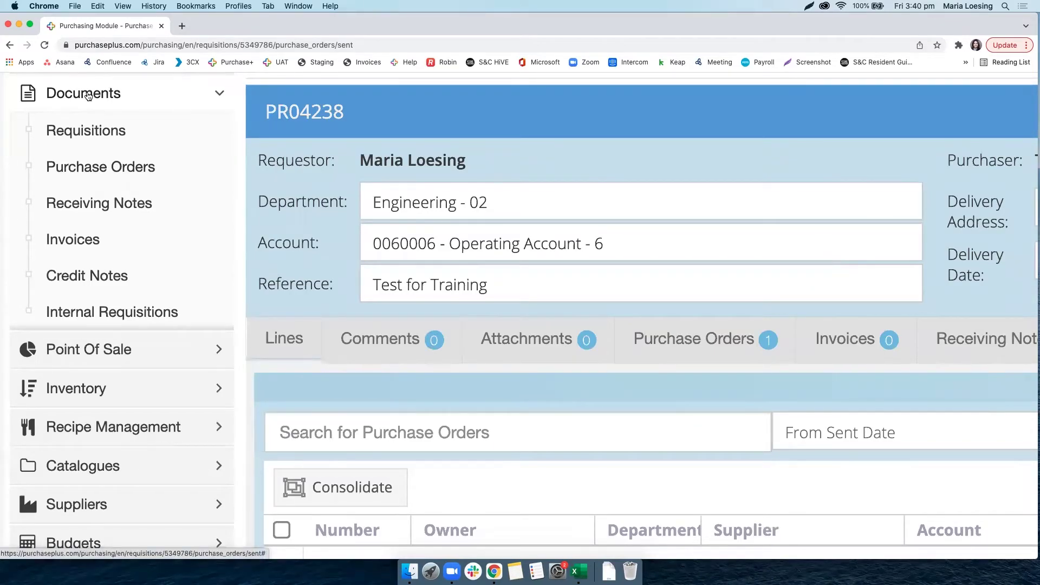
scroll(89, 95, up, 2)
click(84, 180)
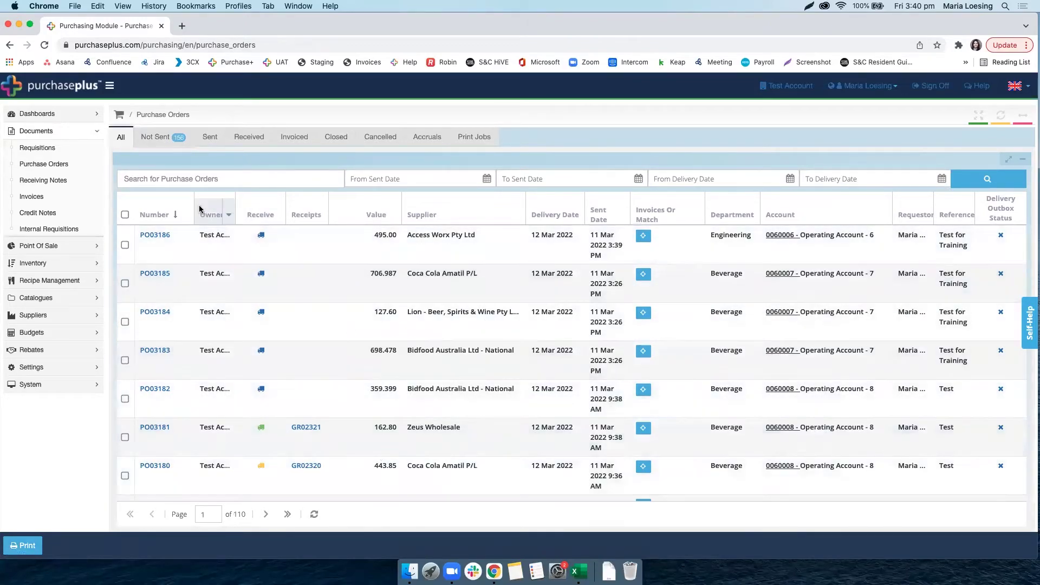
scroll(151, 146, up, 5)
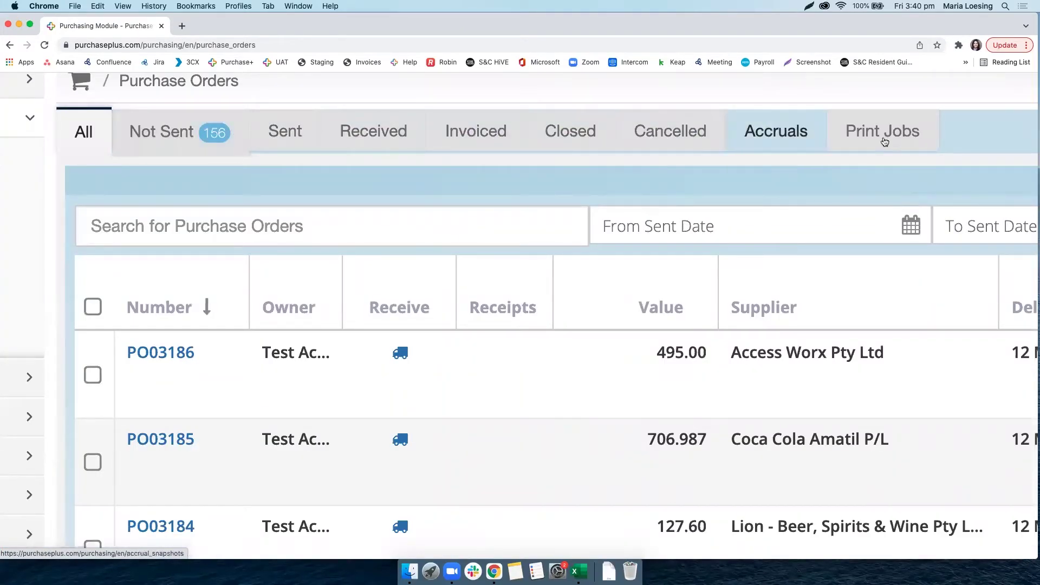
scroll(379, 244, down, 5)
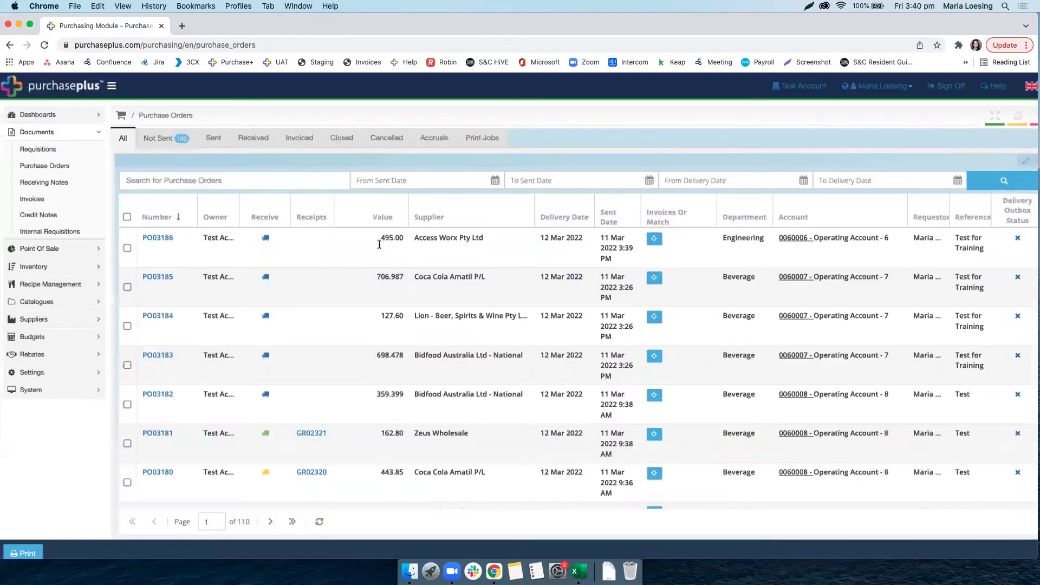
Fit the Owner column to its contents and search the purchase orders for "Plumber".
click(151, 172)
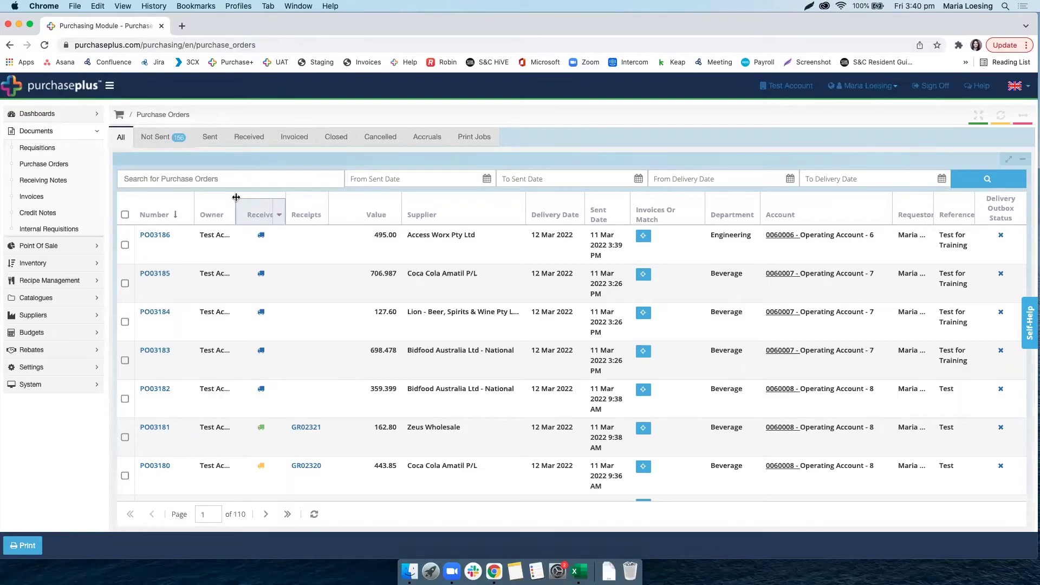
double_click(236, 201)
click(204, 174)
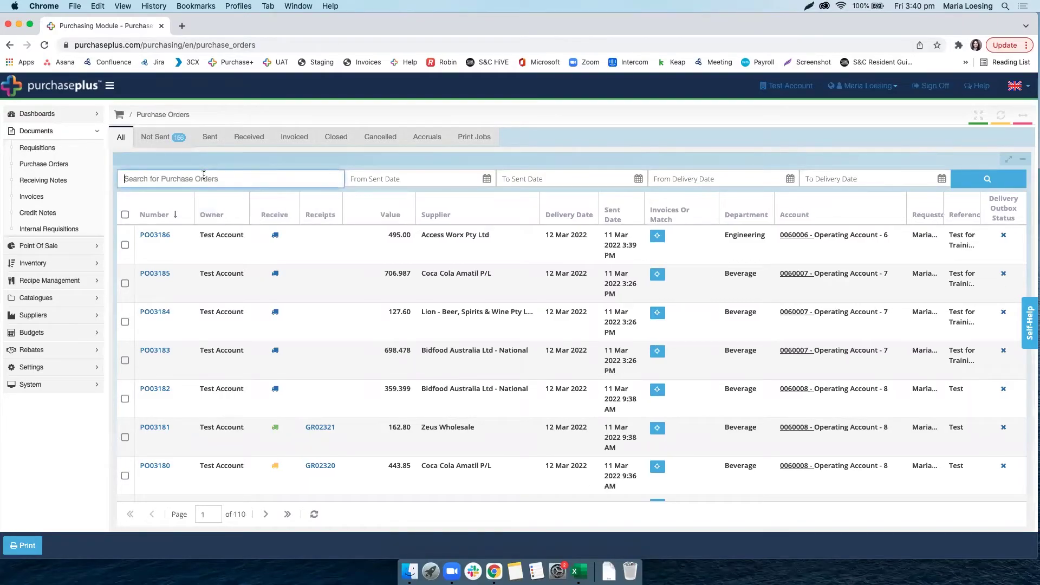
text(Plumber)
key(Return)
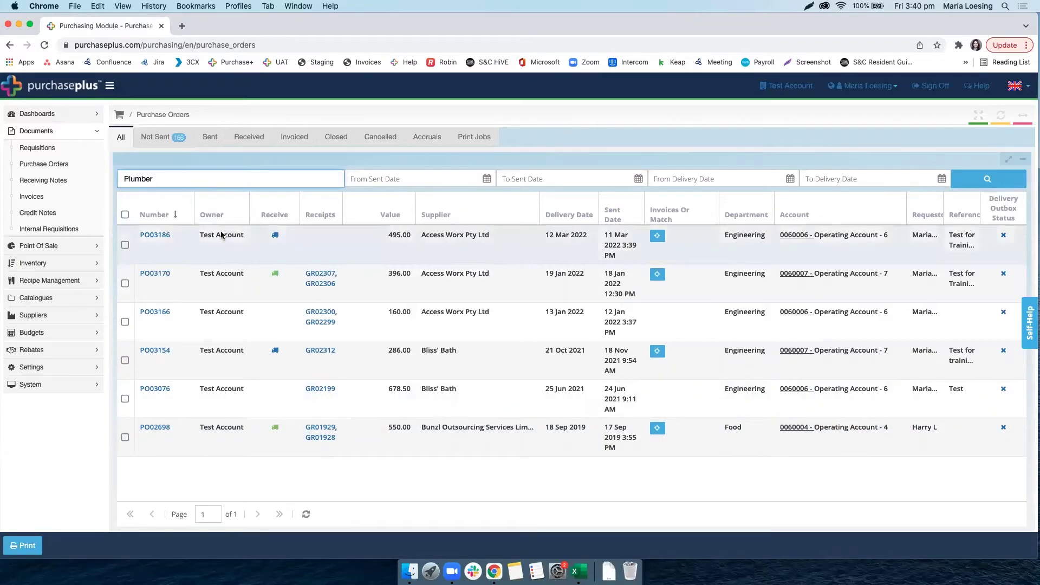
Replace the purchase order search text with "Bidfood" and search for that supplier's orders.
double_click(209, 176)
key(BackSpace)
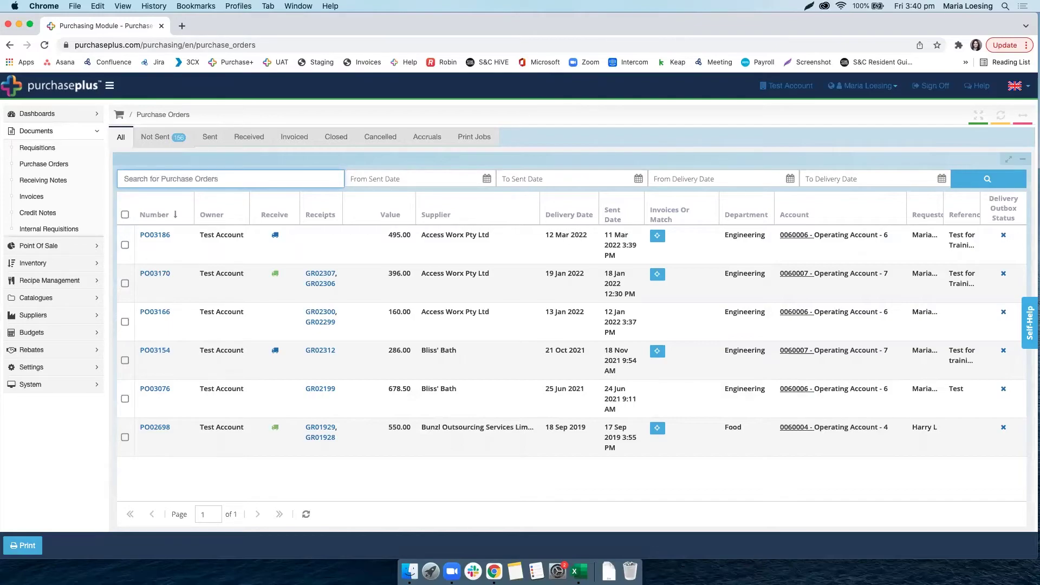
text(Bidfood)
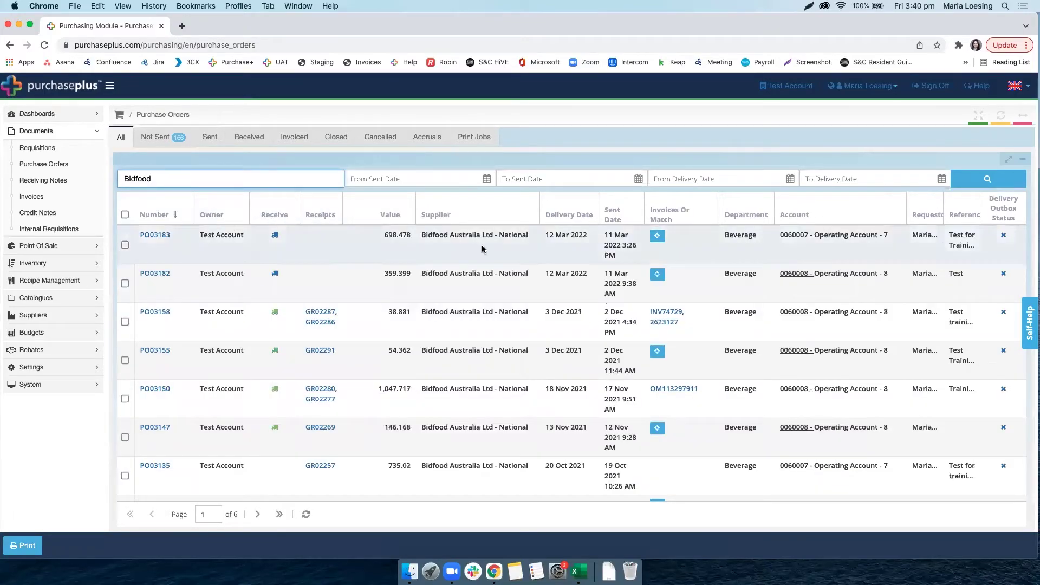
Search the purchase orders by the requestor's first name and widen the Requestor column to show full names.
double_click(157, 172)
key(BackSpace)
text(Maria)
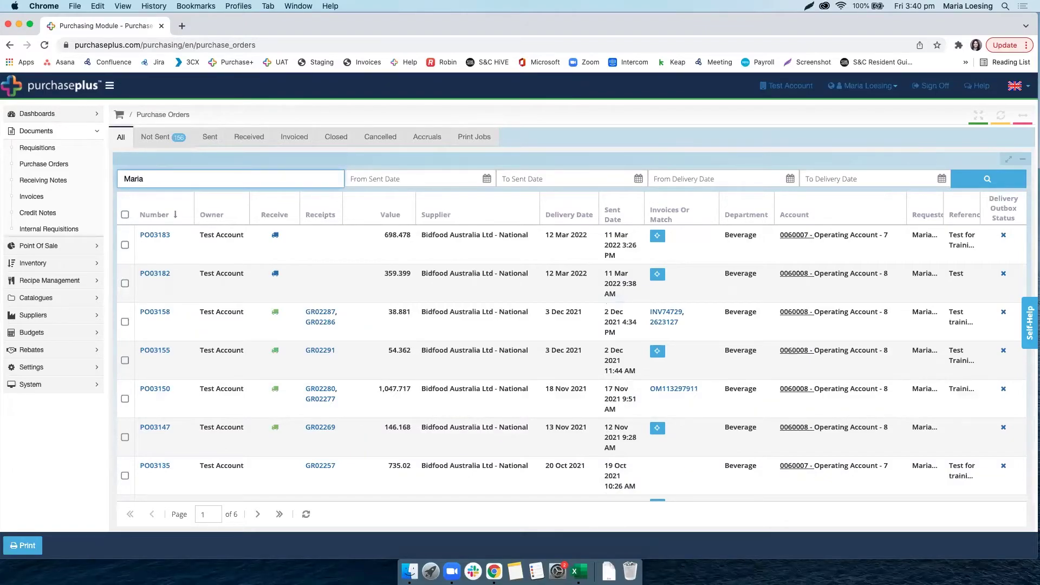
key(Return)
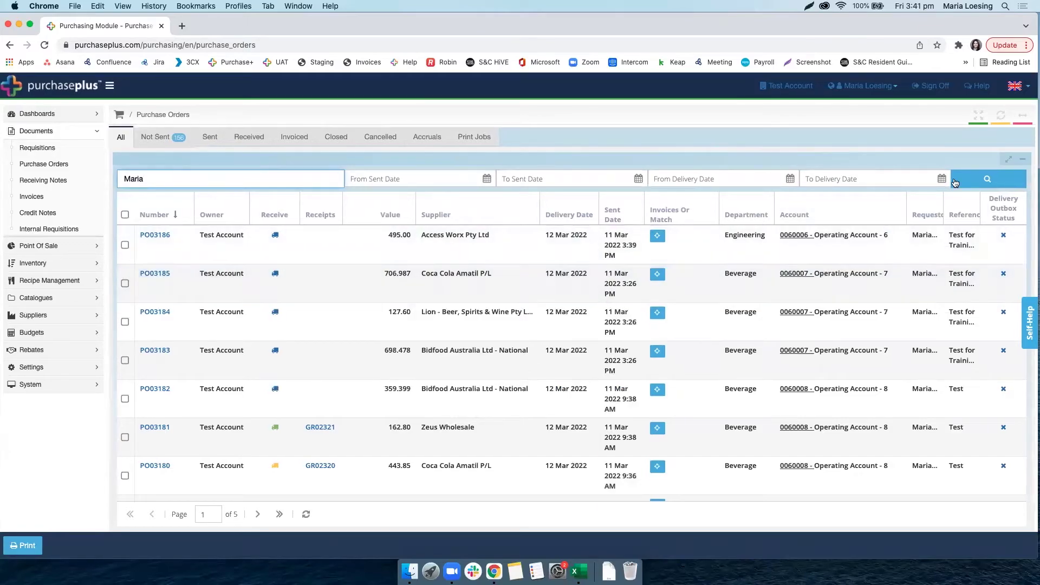
drag(943, 193, 965, 196)
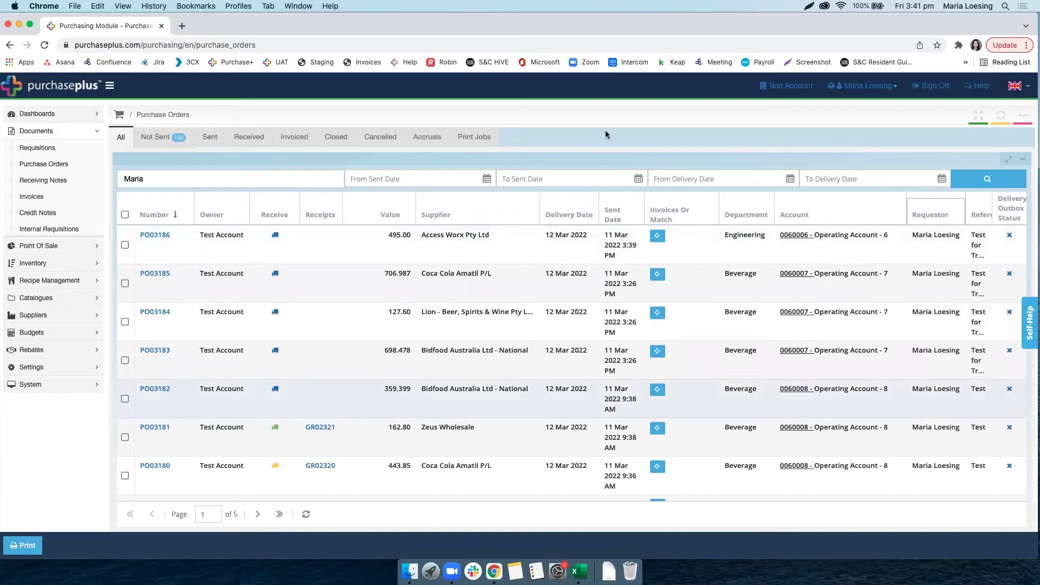
Clear the requestor's name from the purchase order search text.
double_click(160, 182)
key(BackSpace)
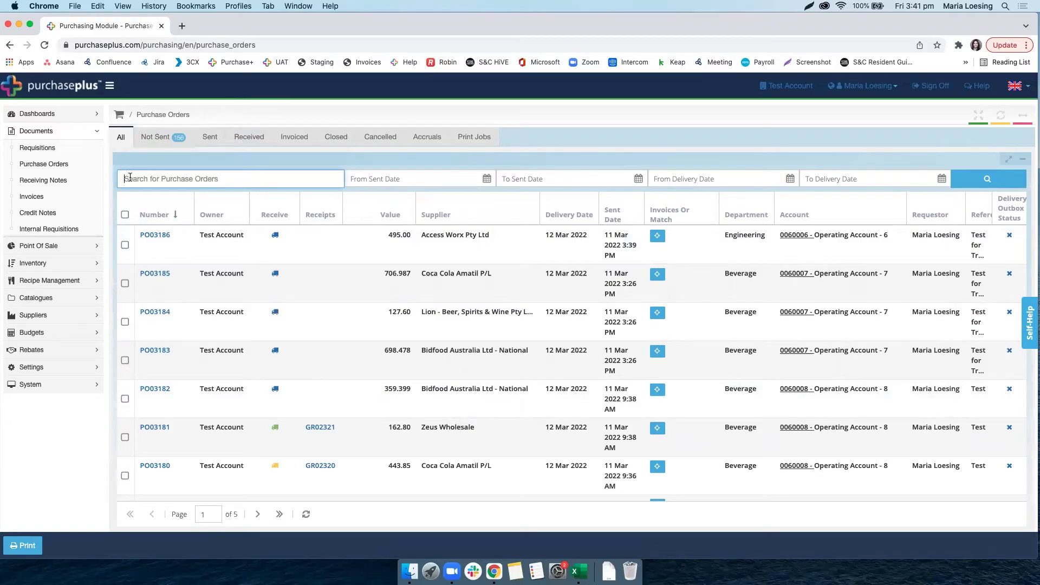
scroll(140, 176, up, 5)
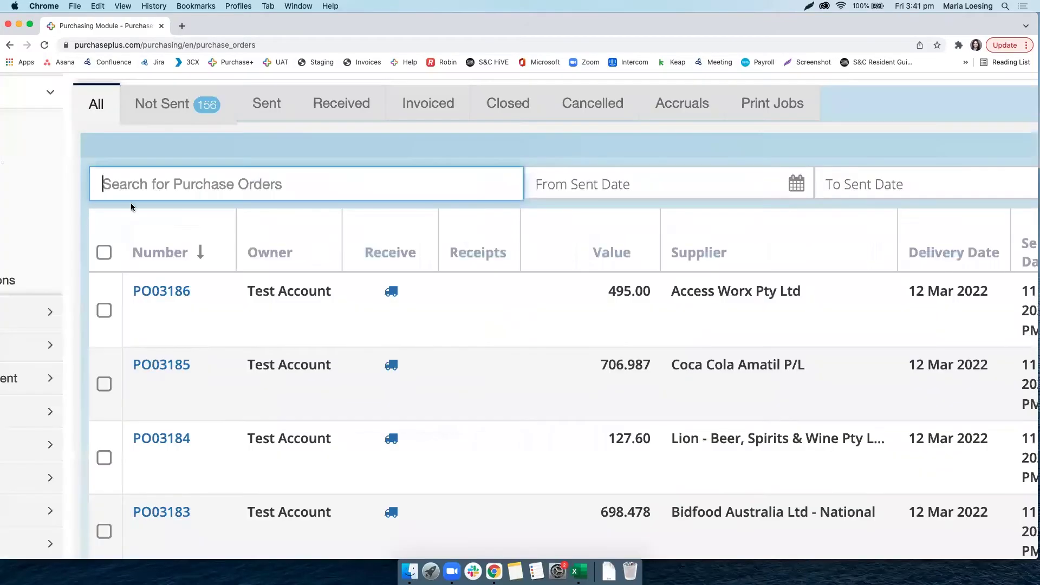
click(162, 186)
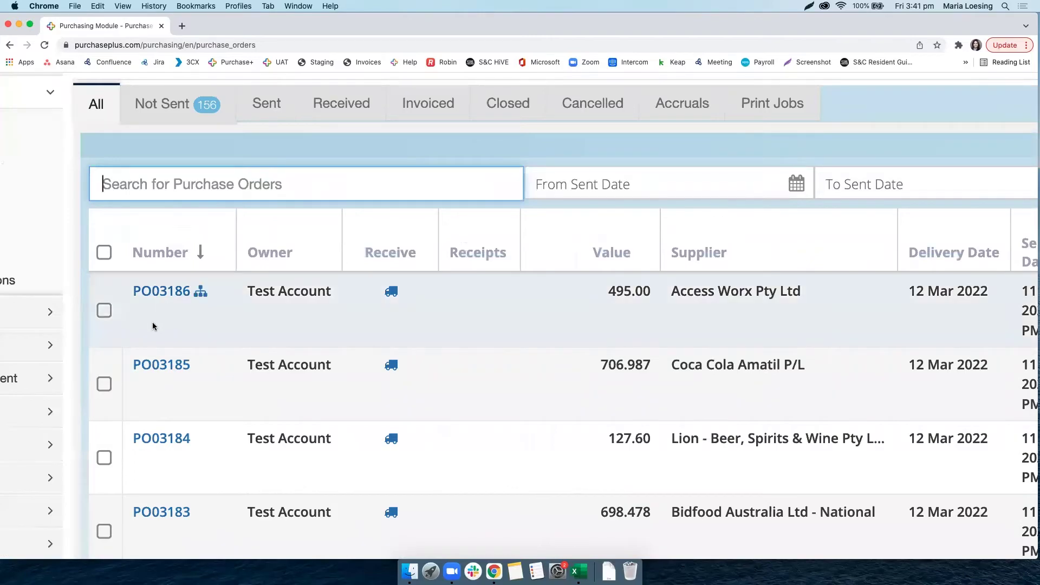
scroll(152, 324, down, 5)
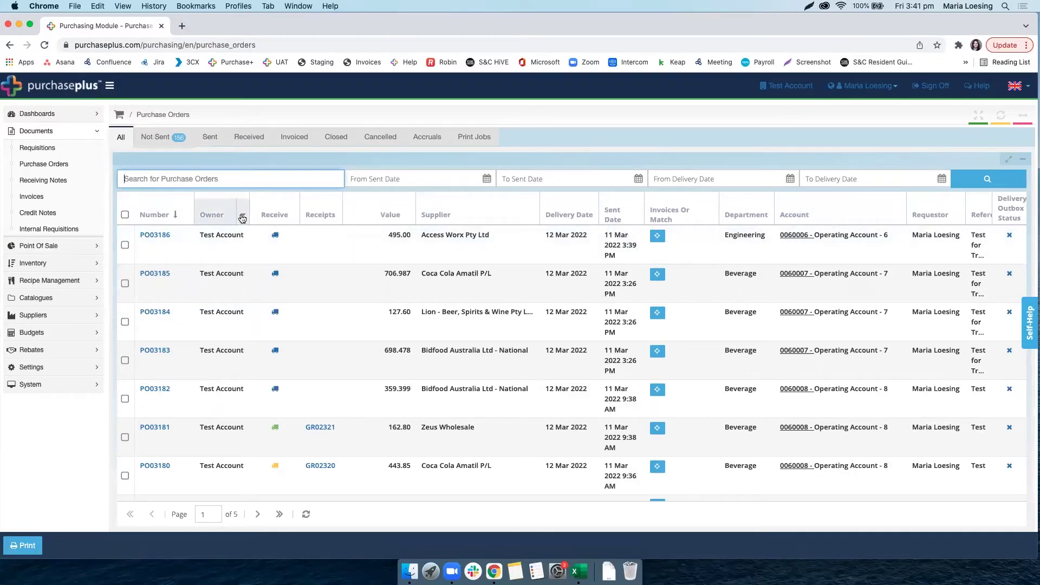
Review the list's available columns, and move the Department column after Number and the Owner column before Requestor.
click(242, 217)
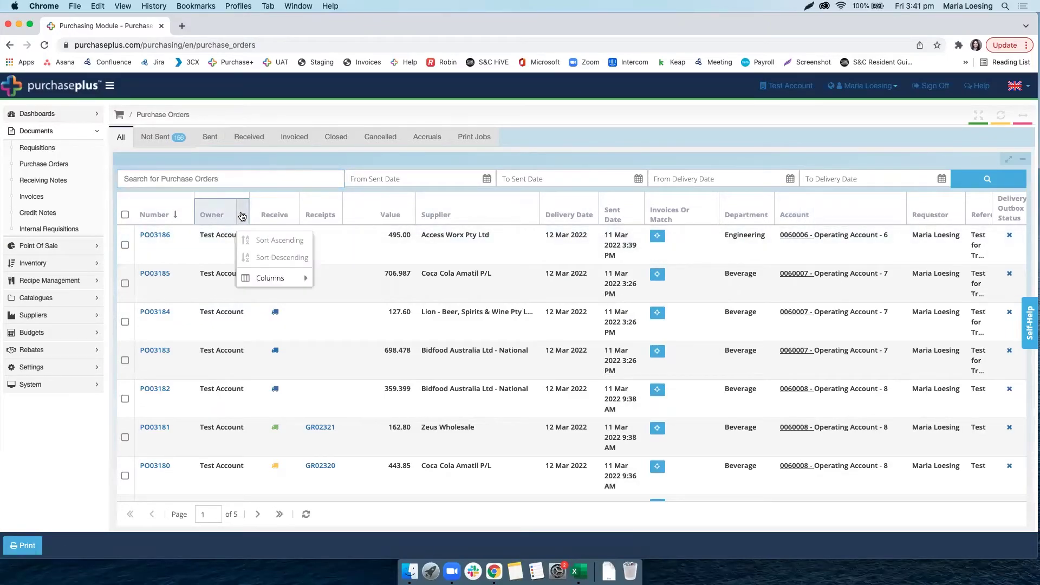
scroll(243, 217, up, 1)
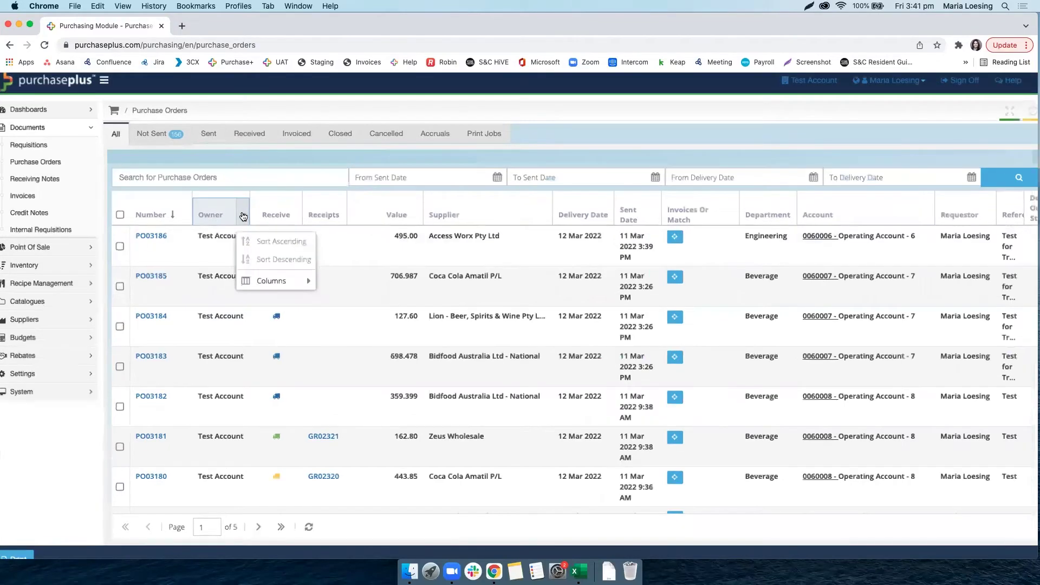
scroll(242, 216, up, 1)
mouse_move(305, 289)
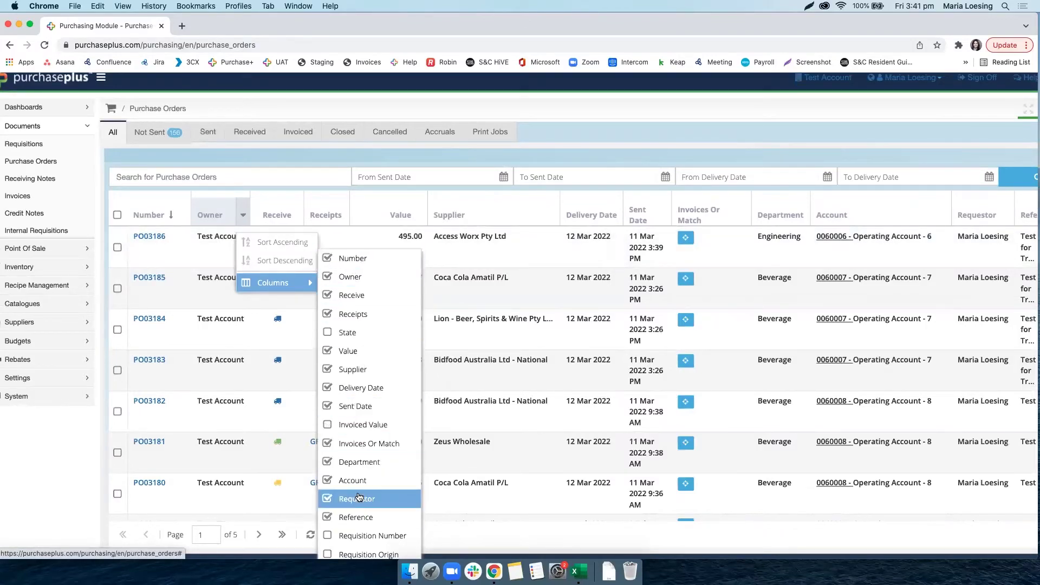
click(579, 145)
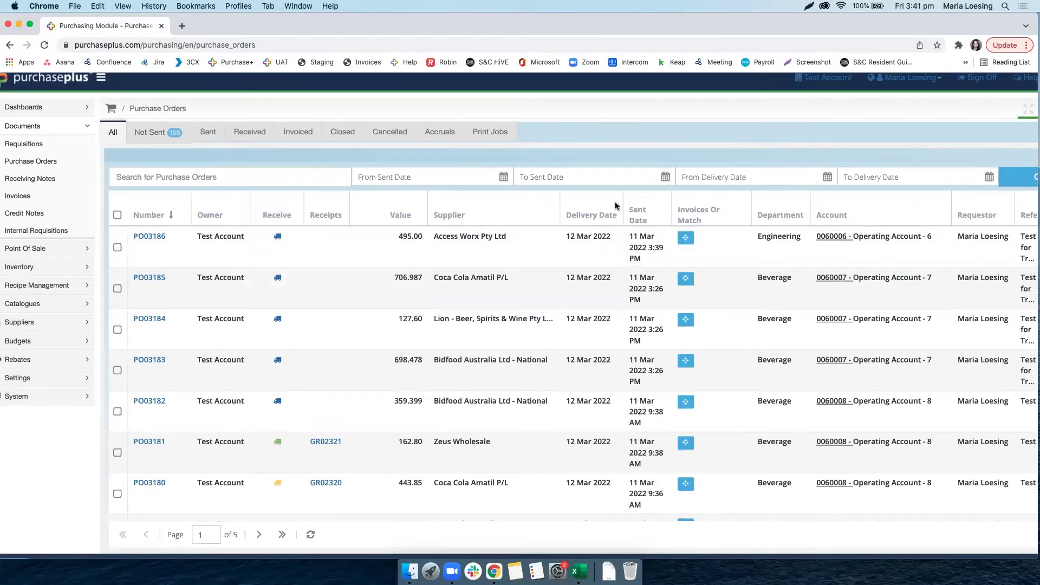
drag(767, 213, 950, 200)
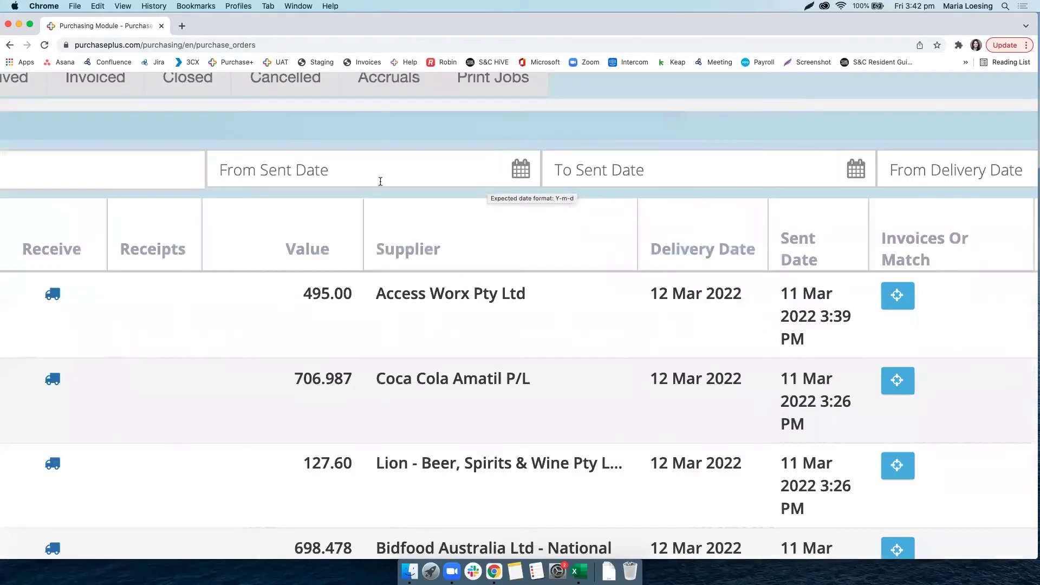
Filter the purchase orders by sent date from 2022-03-11 to 2022-03-11.
click(422, 181)
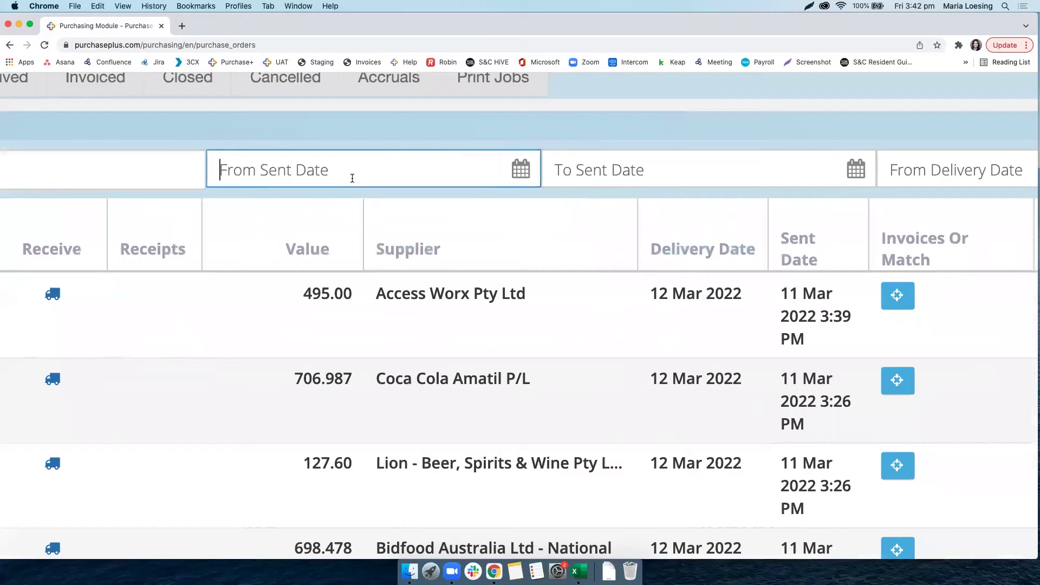
click(515, 174)
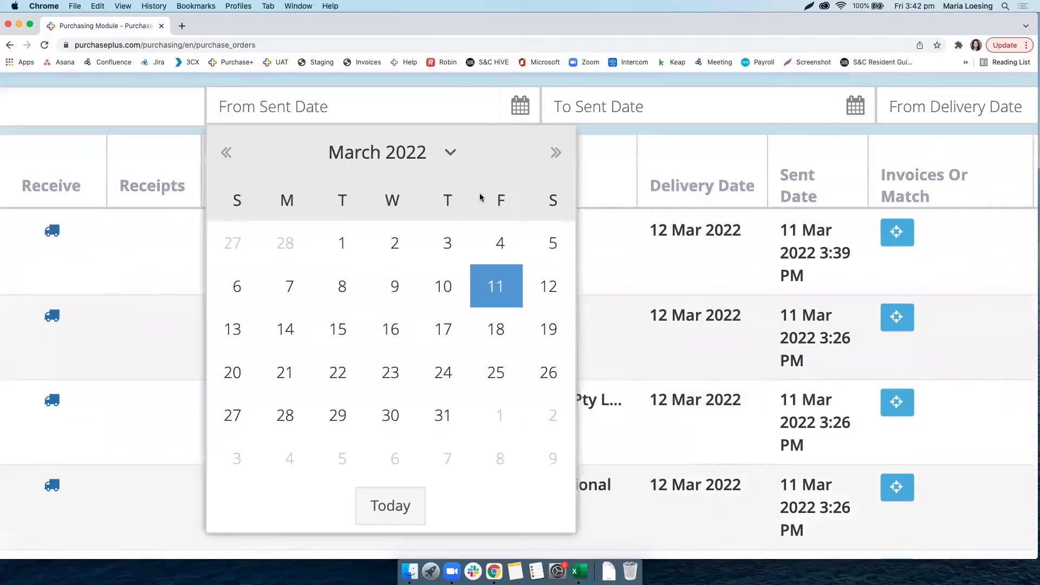
click(479, 283)
click(856, 107)
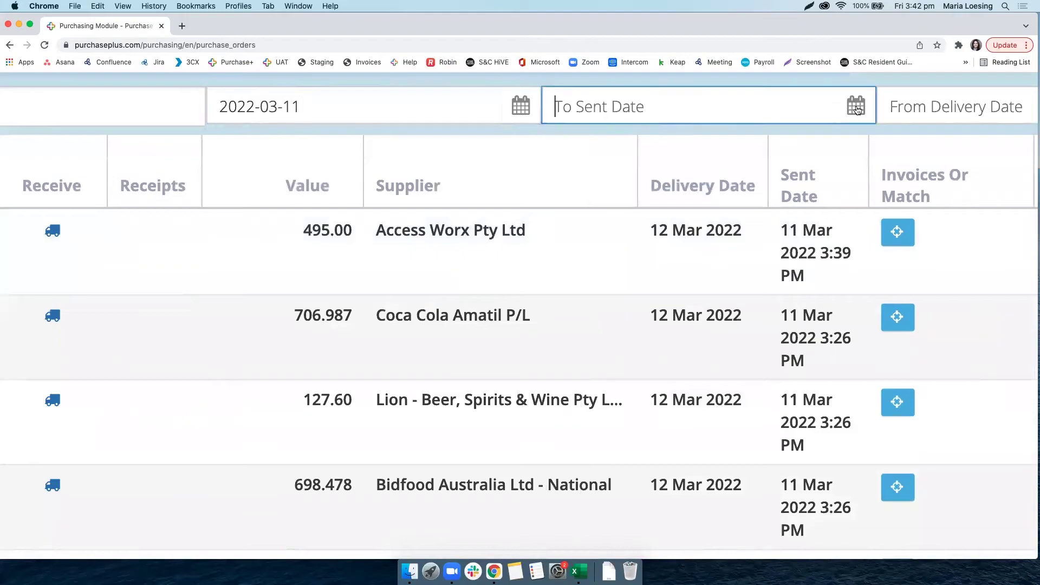
click(832, 286)
scroll(786, 180, down, 5)
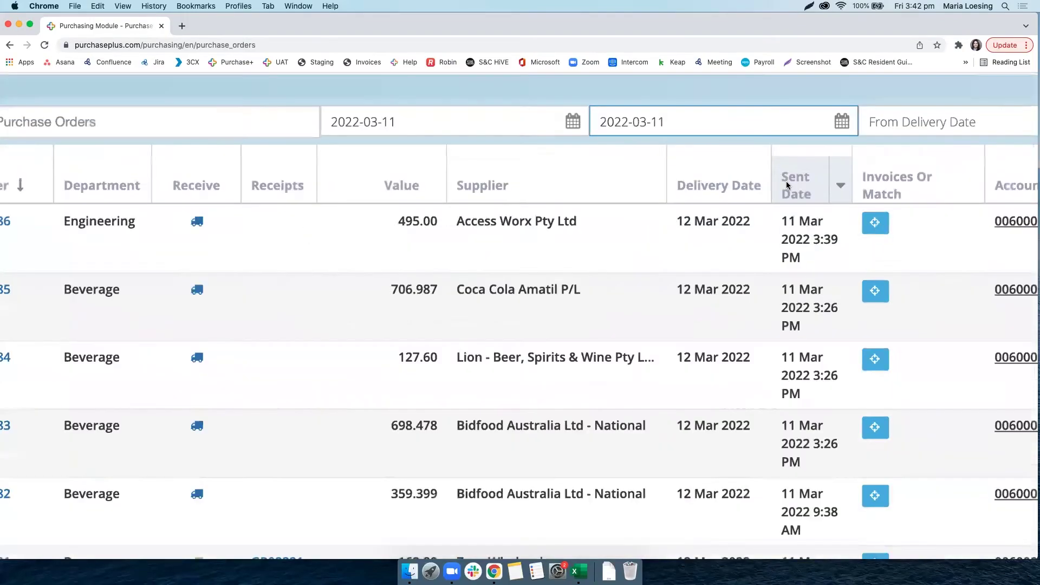
click(1007, 177)
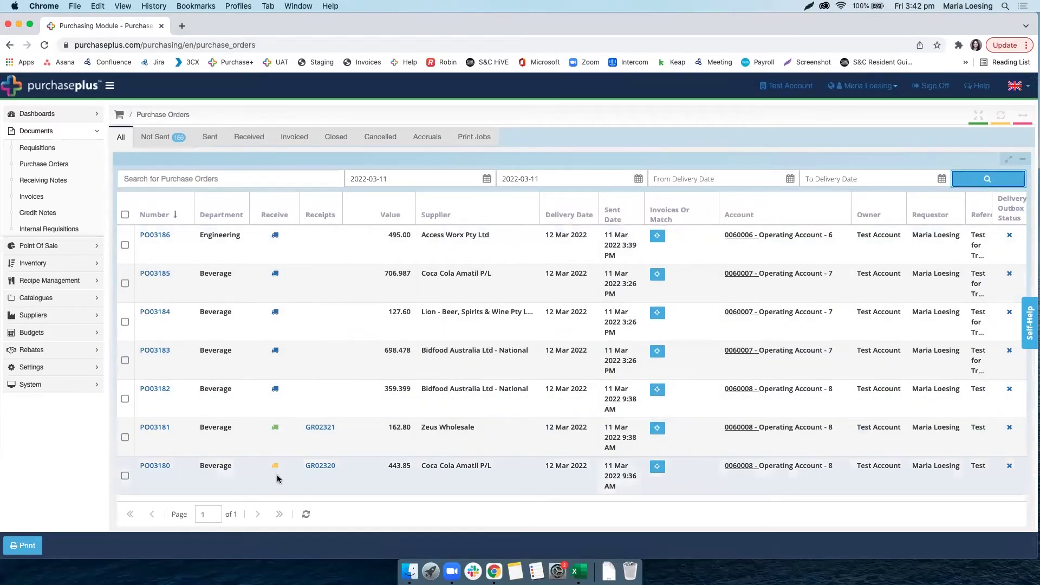
Clear both the from and to dates of the sent date filter.
double_click(452, 177)
triple_click(451, 177)
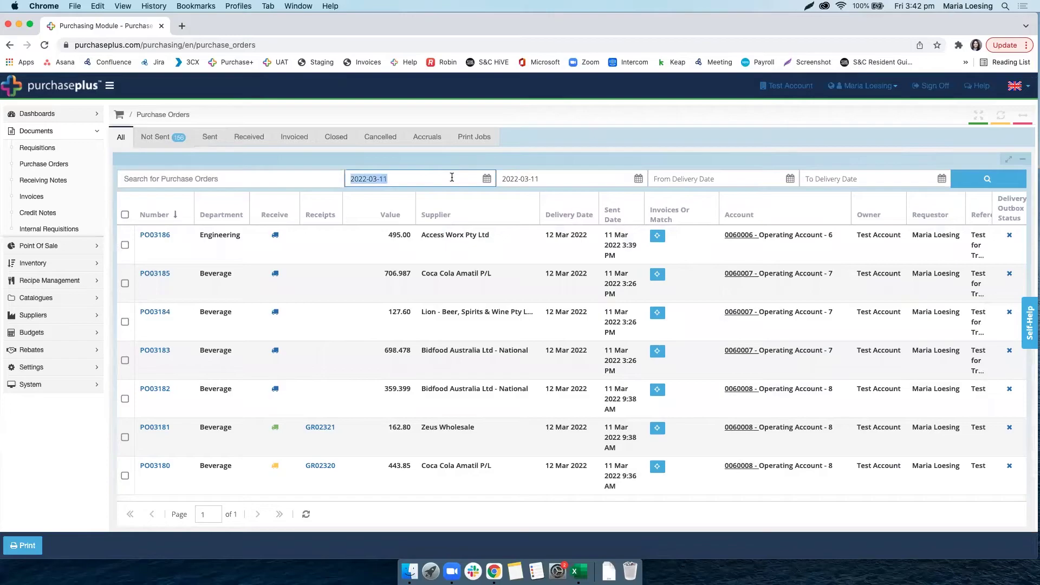
key(BackSpace)
triple_click(573, 174)
key(BackSpace)
Filter the purchase orders by delivery date from 2022-03-12 to 2022-03-12.
click(699, 174)
click(785, 187)
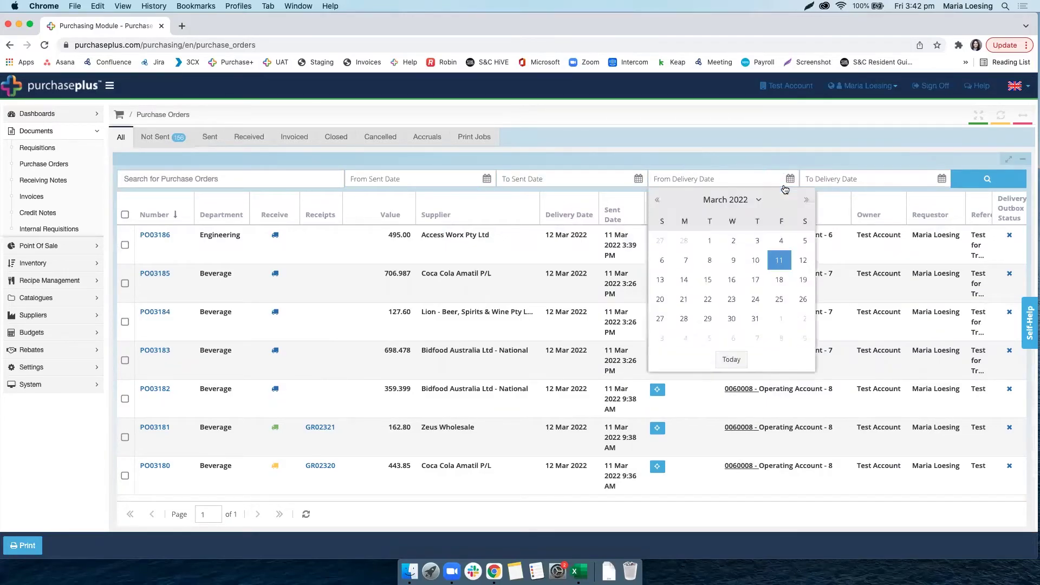
click(801, 260)
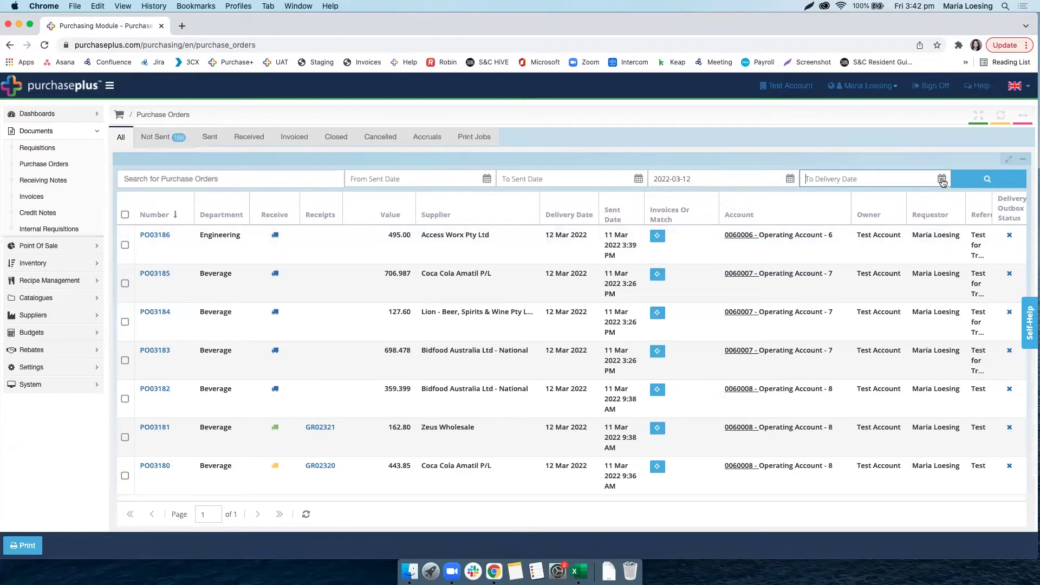
click(942, 178)
click(953, 260)
click(968, 175)
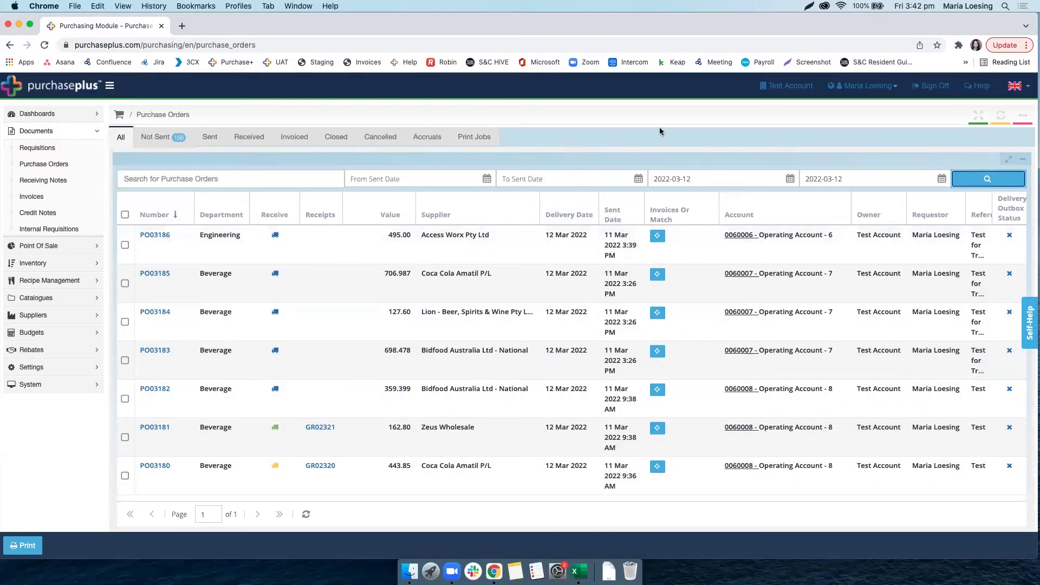
Clear both delivery date filters and rerun the search to list all purchase orders.
triple_click(714, 182)
key(BackSpace)
triple_click(863, 182)
key(BackSpace)
click(981, 179)
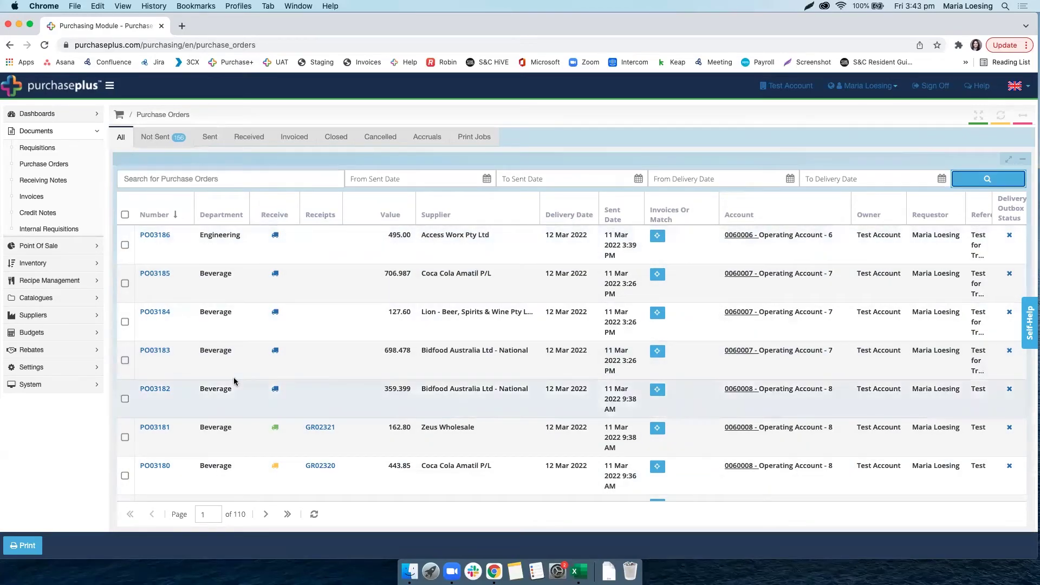
scroll(233, 378, up, 5)
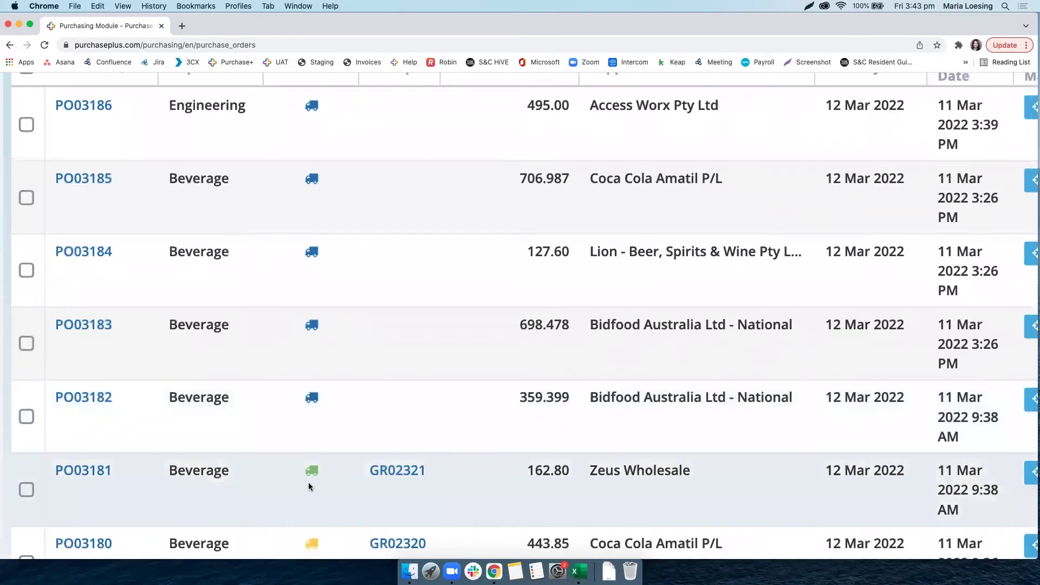
Examine the receive status colours and linked receipts of the listed purchase orders.
scroll(311, 507, down, 1)
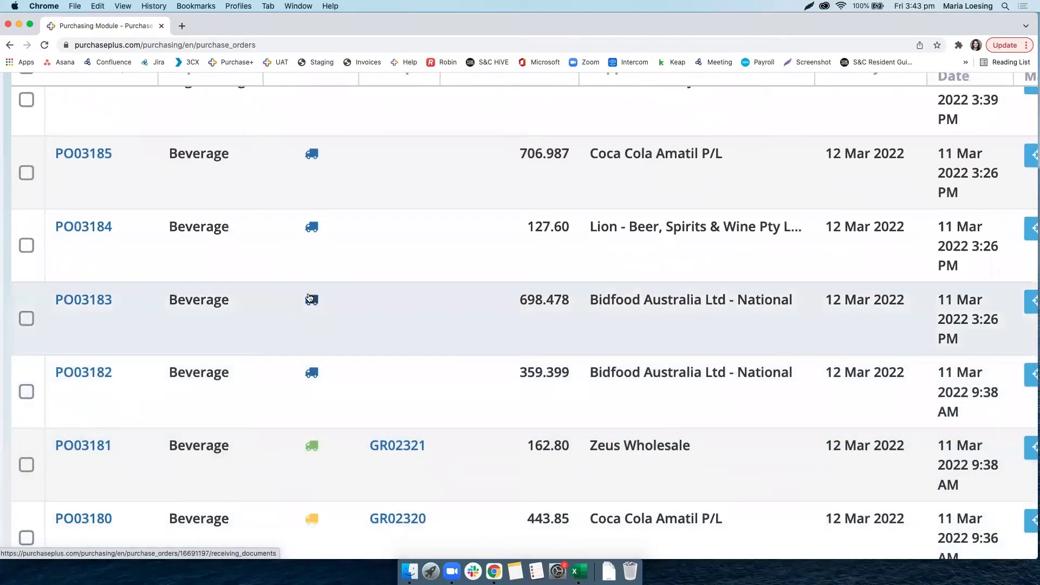
mouse_move(312, 378)
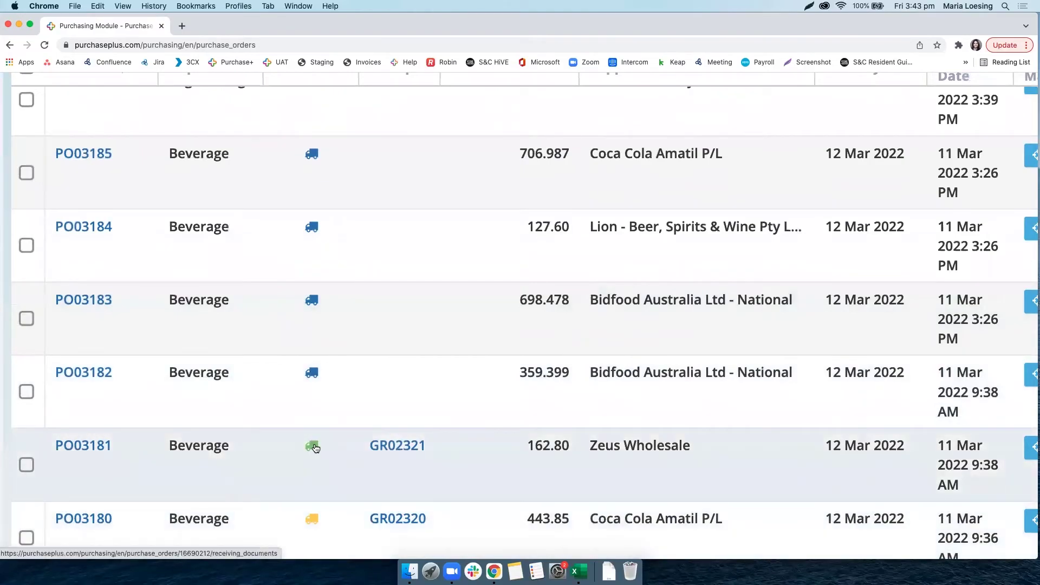
mouse_move(315, 447)
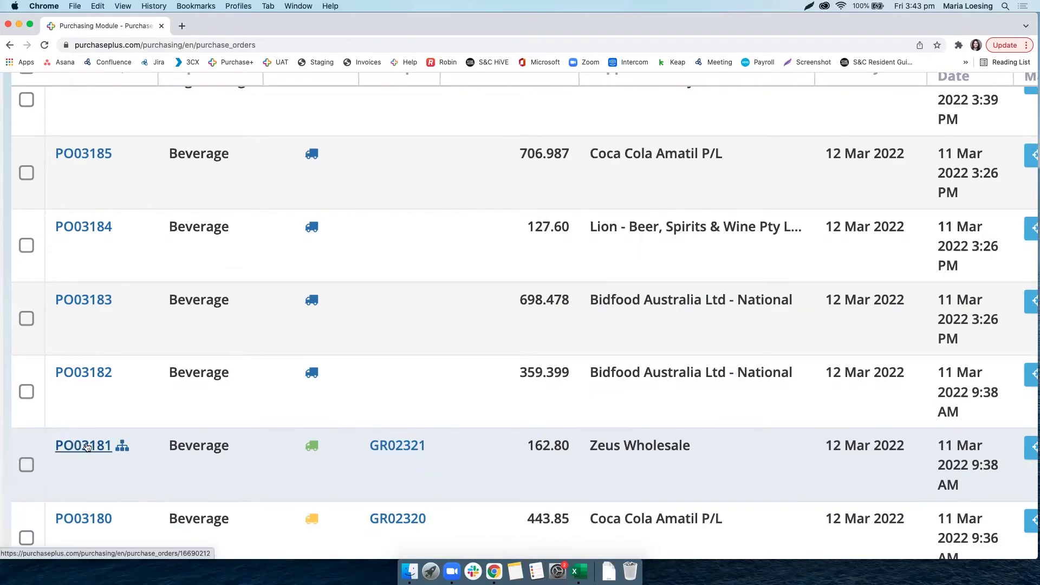
scroll(307, 474, down, 2)
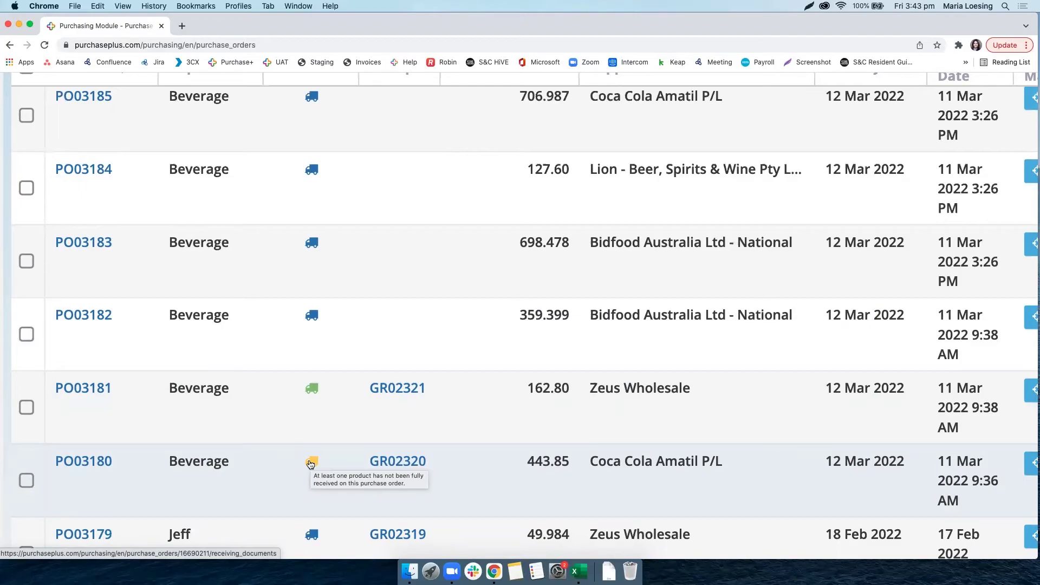
scroll(310, 465, down, 5)
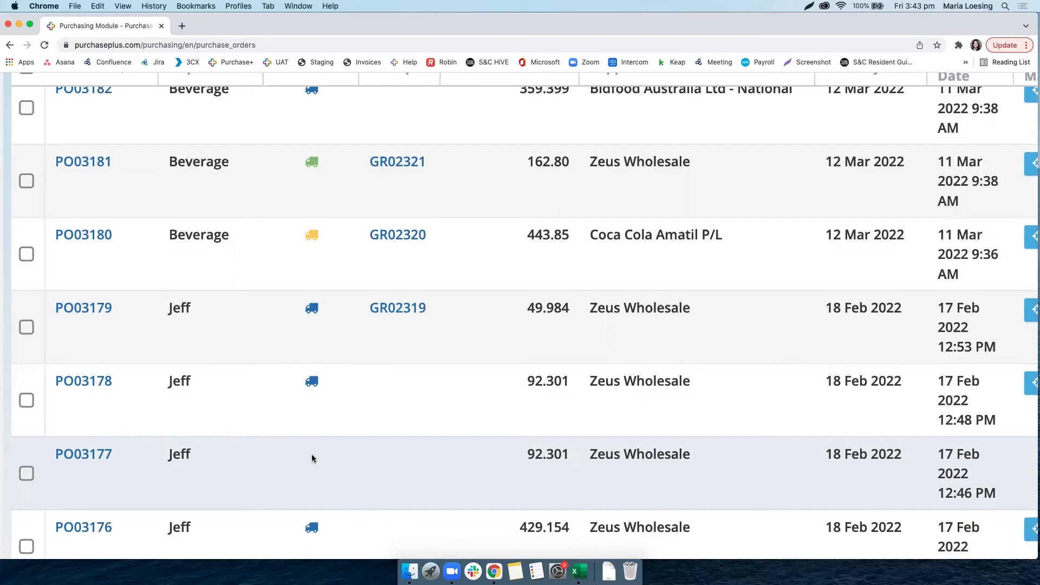
scroll(312, 458, down, 5)
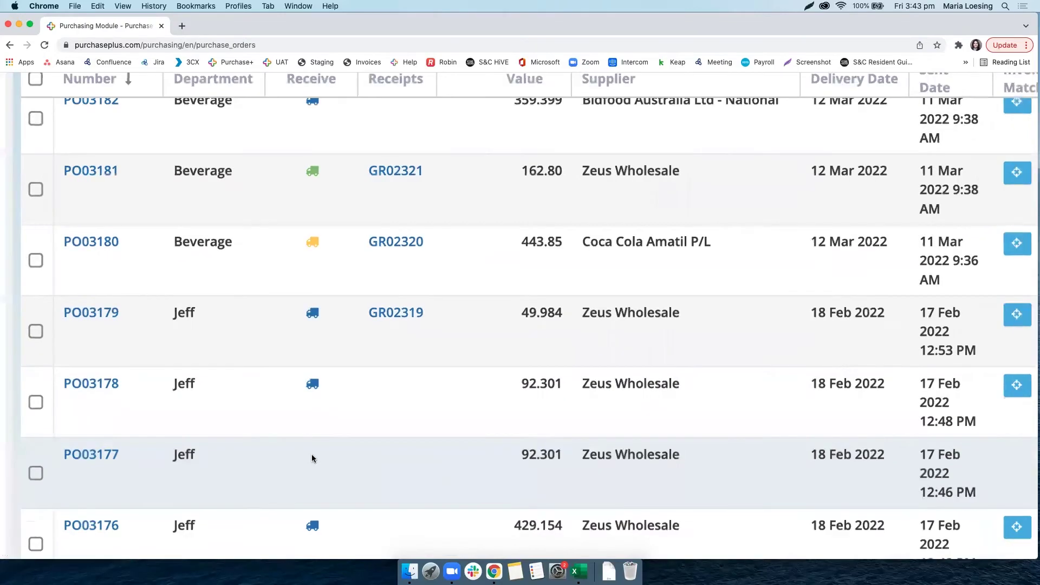
scroll(284, 340, up, 2)
scroll(284, 340, up, 3)
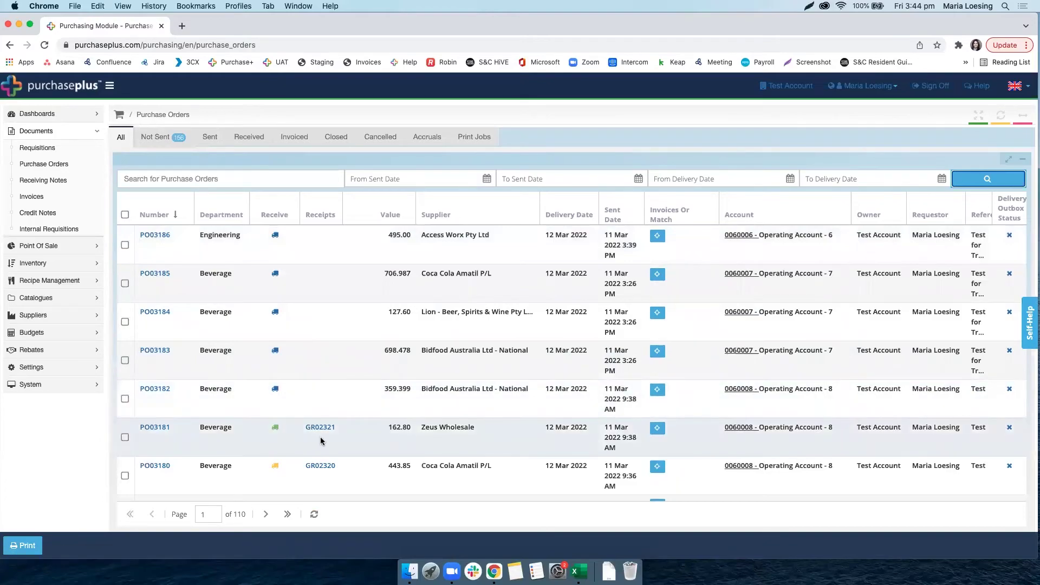
scroll(321, 429, up, 5)
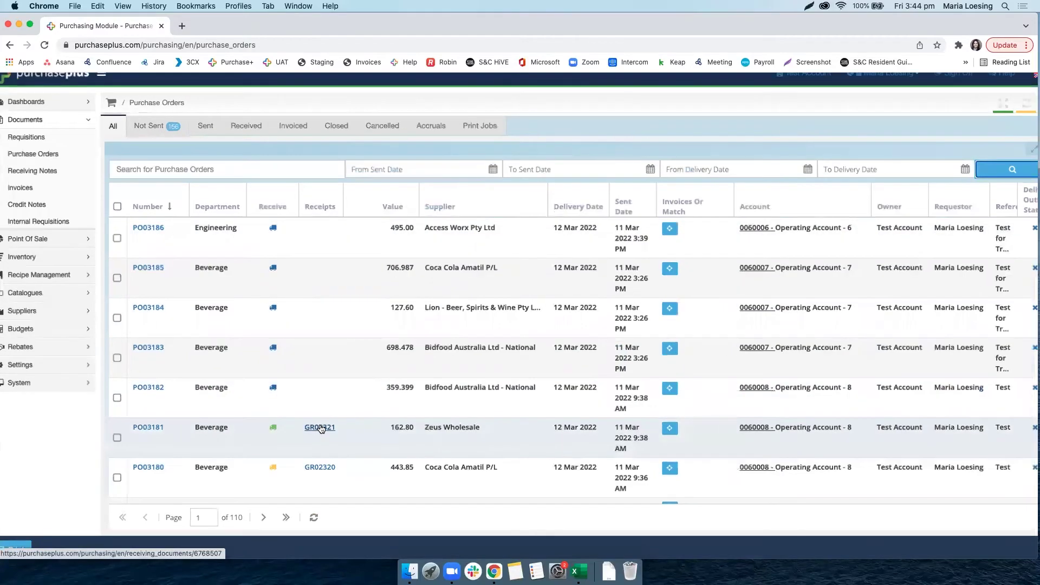
scroll(320, 443, down, 2)
scroll(320, 443, down, 3)
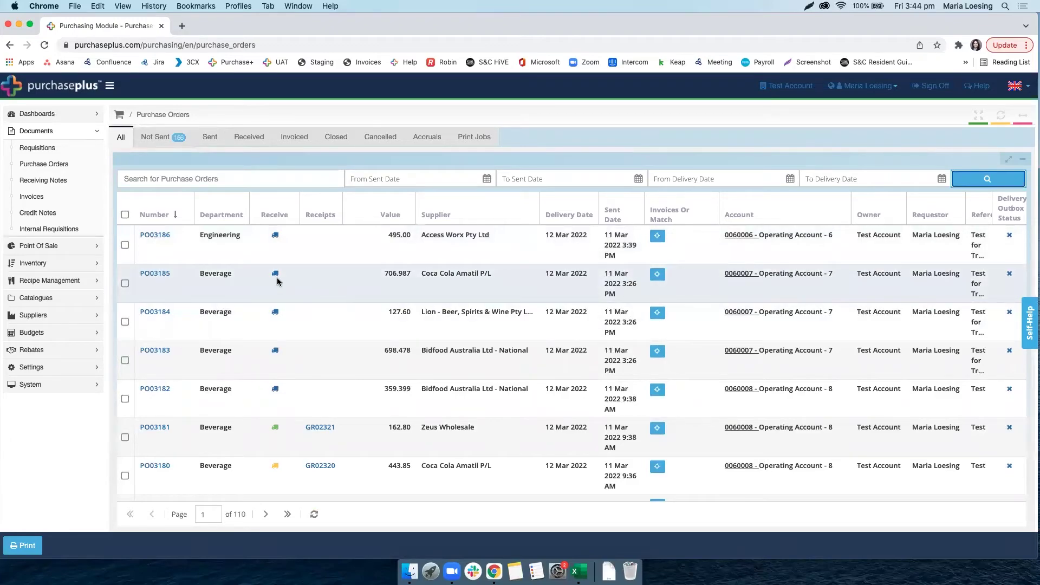
scroll(277, 281, up, 5)
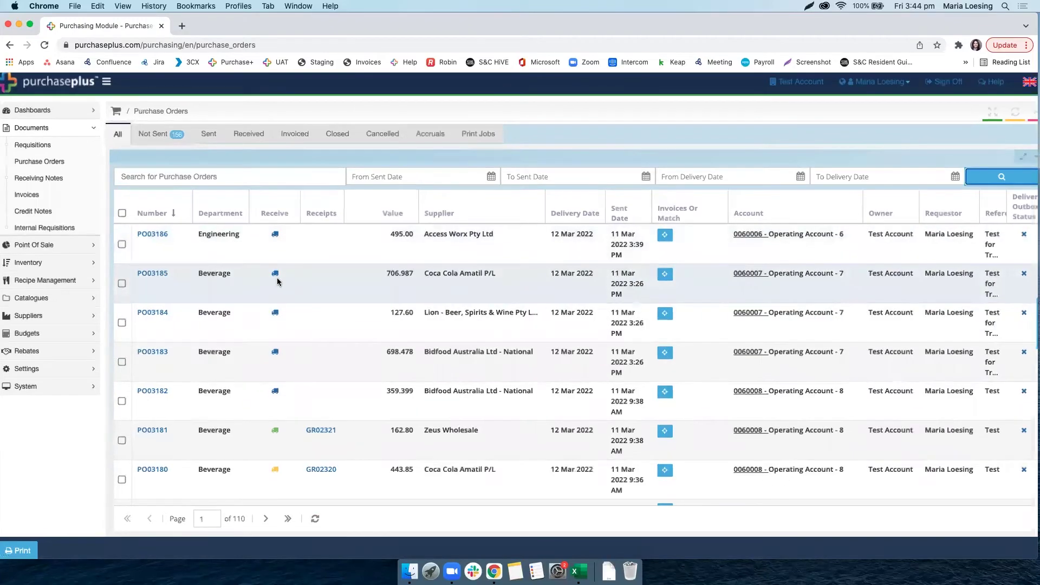
Start receiving the 706.987 Coca Cola Amatil Beverage order and check its ordered, already received and remaining quantities.
click(272, 269)
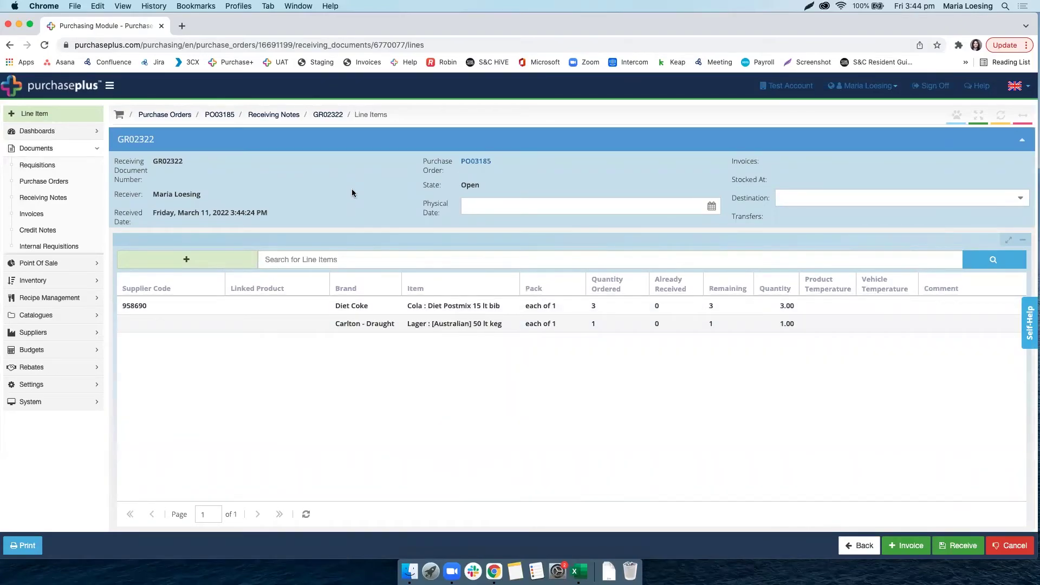
drag(195, 163, 138, 164)
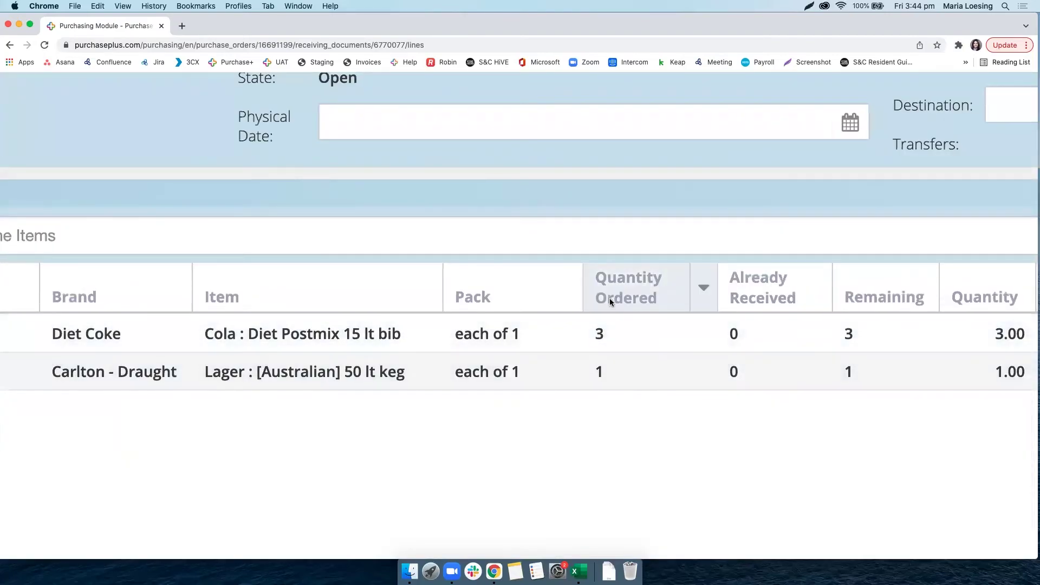
scroll(609, 298, right, 5)
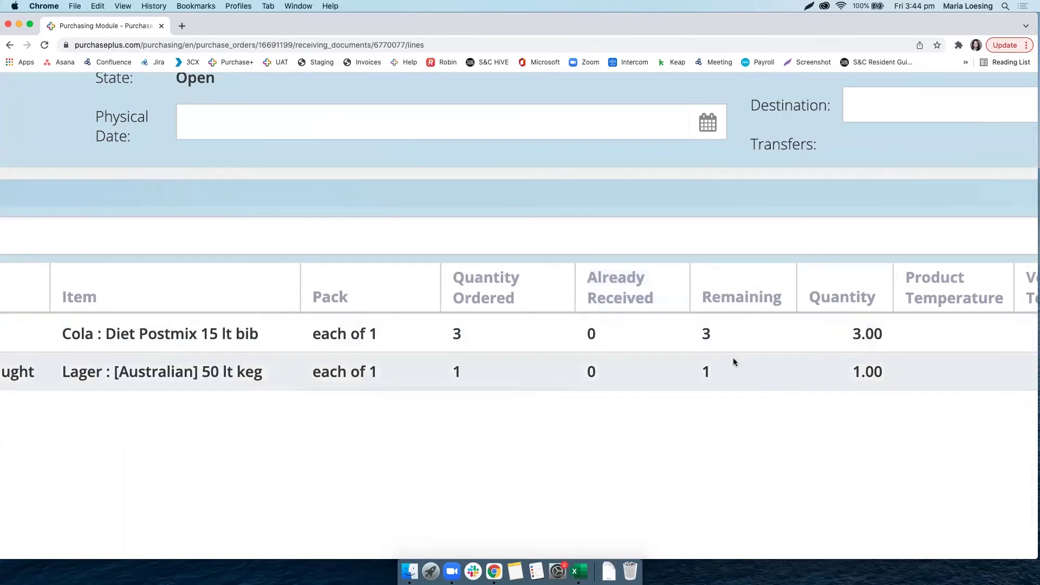
scroll(704, 330, right, 4)
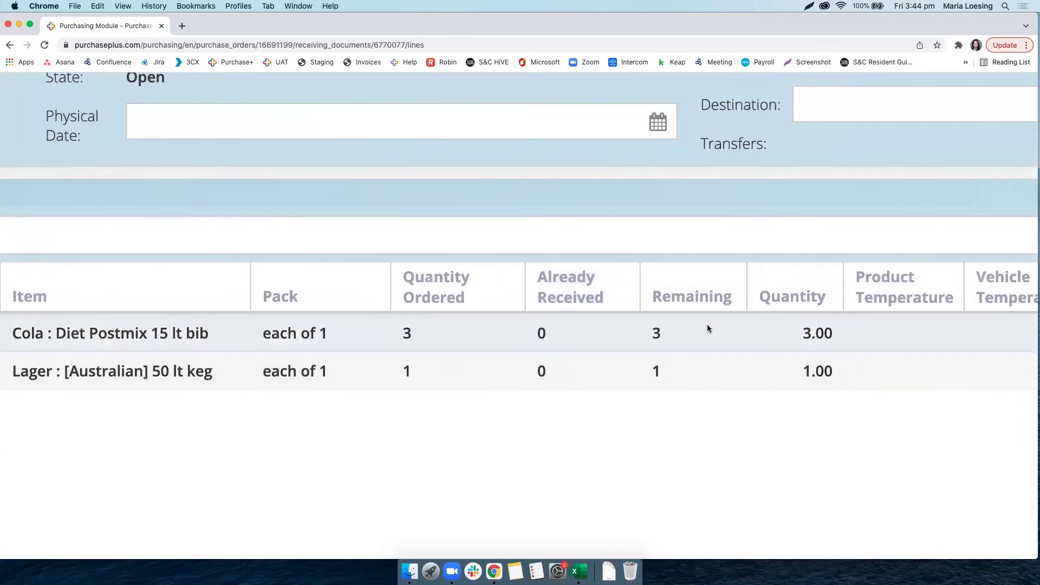
click(714, 332)
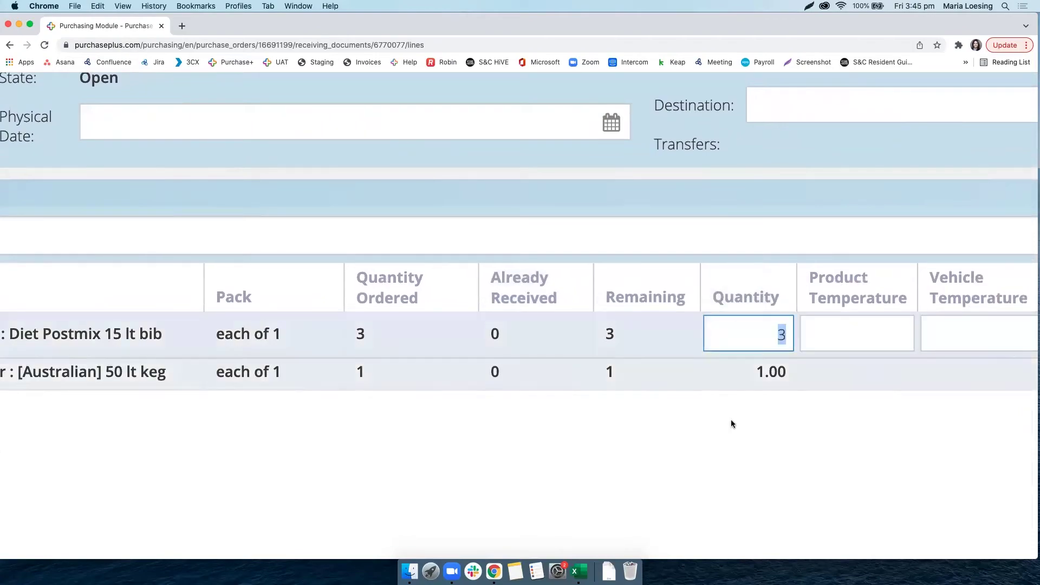
click(804, 493)
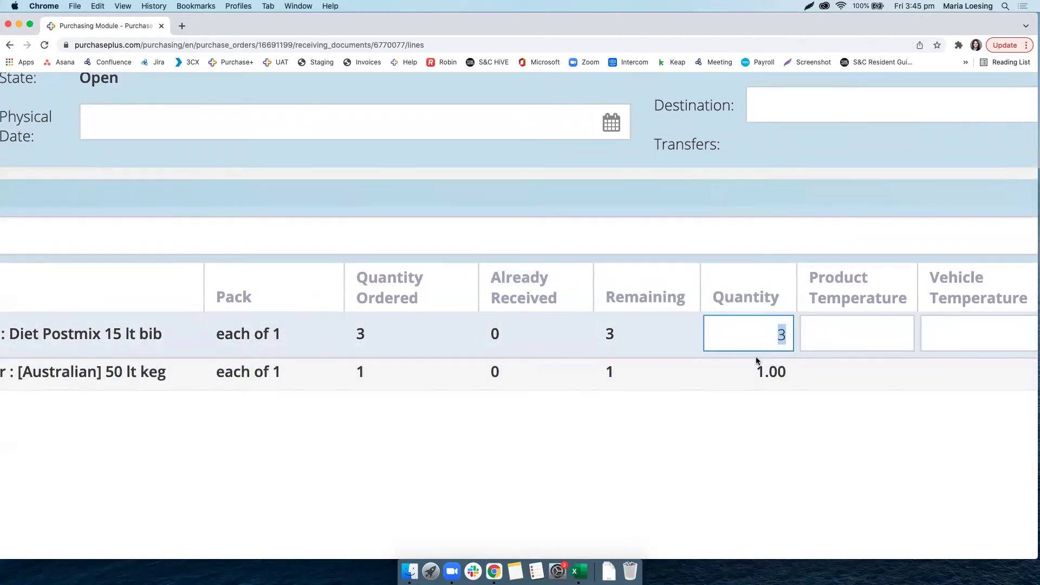
click(766, 331)
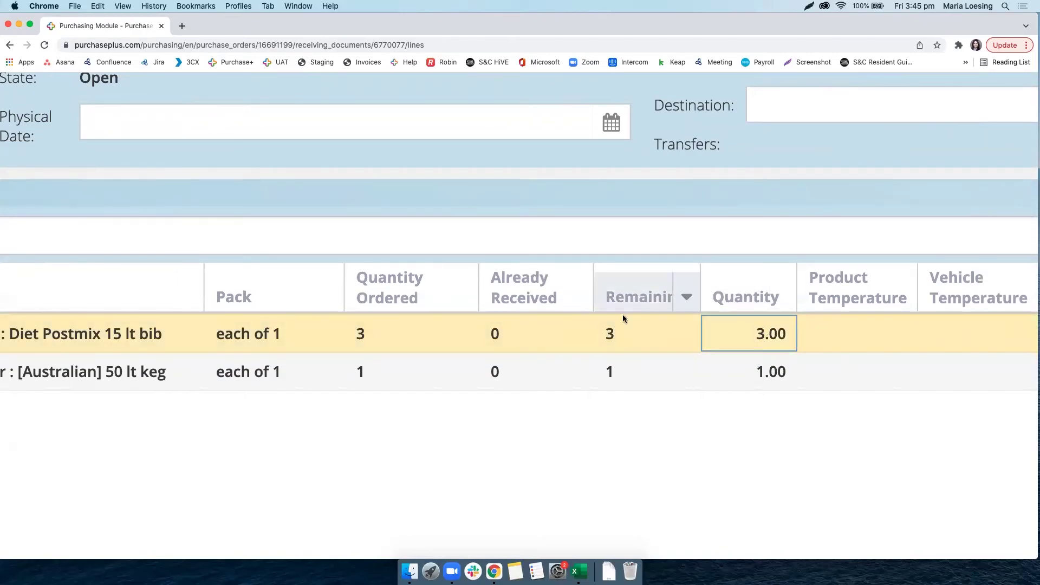
Set the quantity being received for the Diet Coke postmix line to 1.
scroll(649, 343, down, 5)
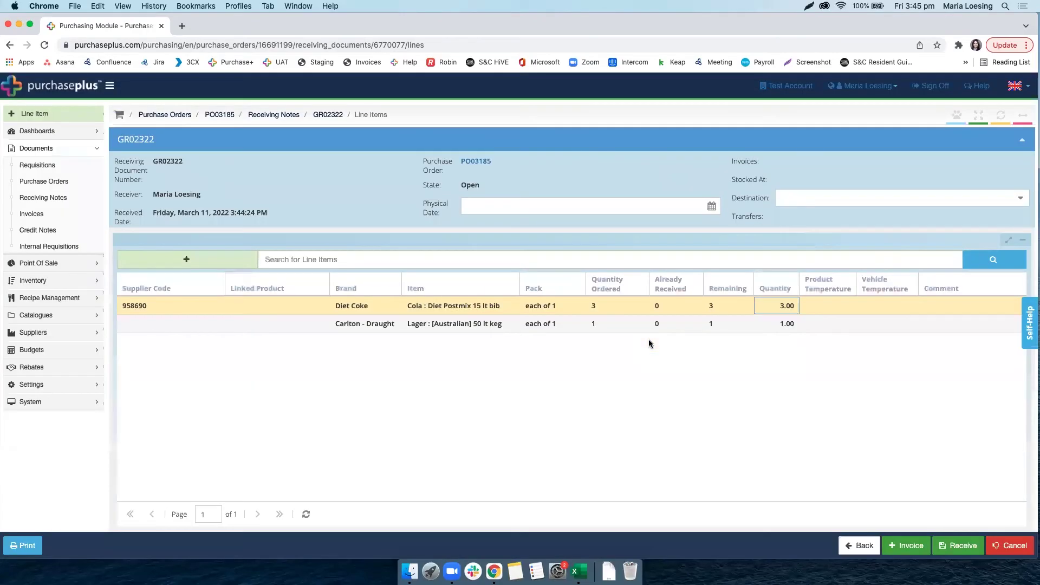
click(786, 306)
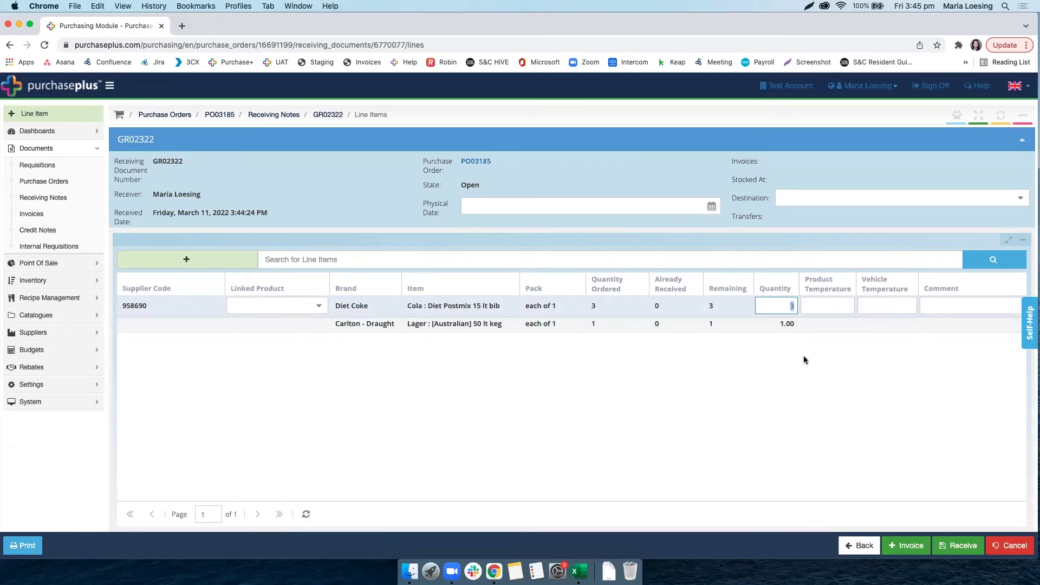
text(1)
key(Return)
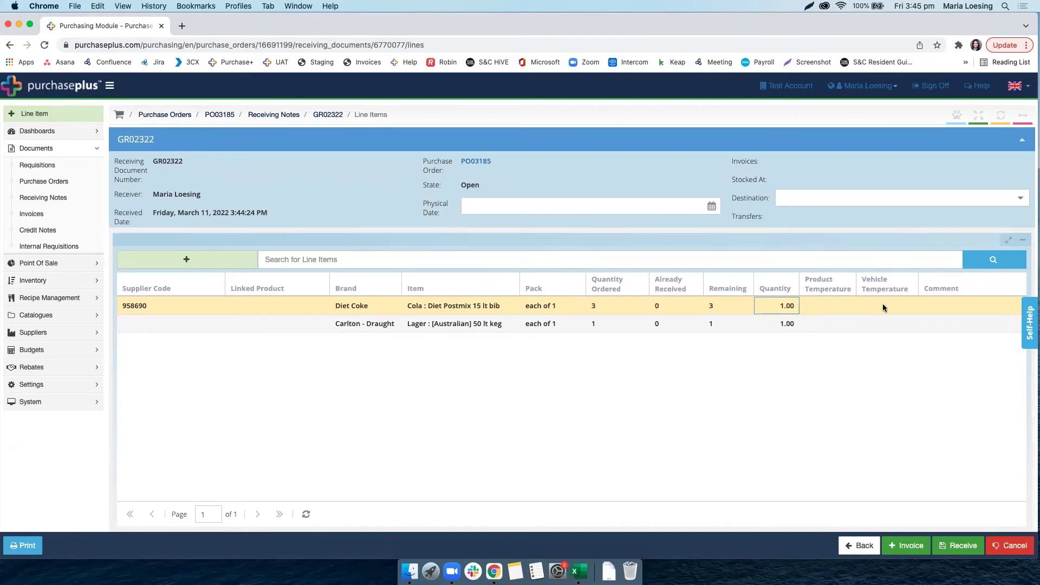
Add the comment "Remaining 2 bibs will be delivered tomorrow" to the Diet Coke line.
click(939, 304)
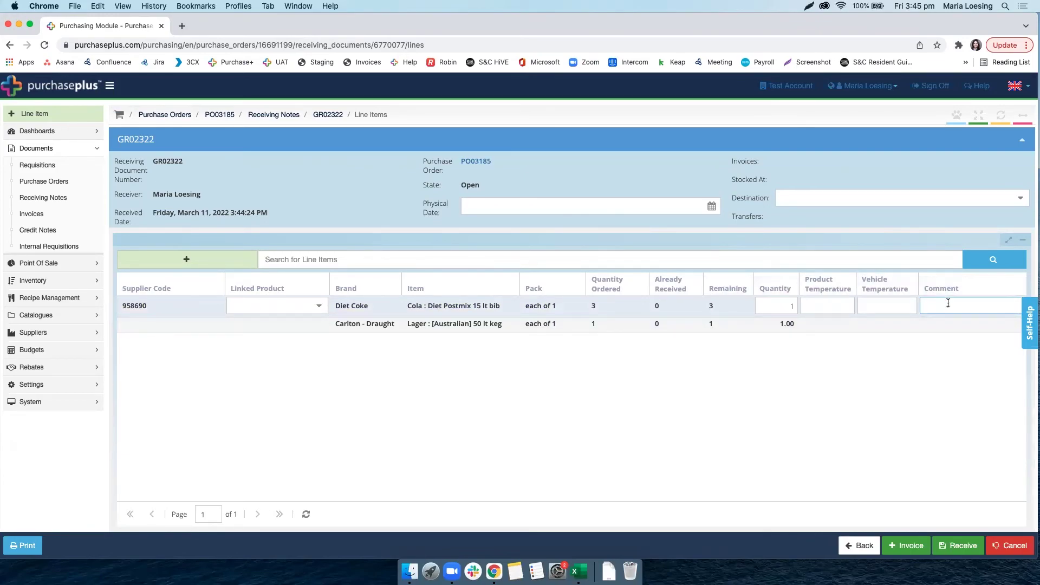
text(D)
text(emaining)
text( 2 b)
text(ibs will be delivered to)
text(morrow)
key(Return)
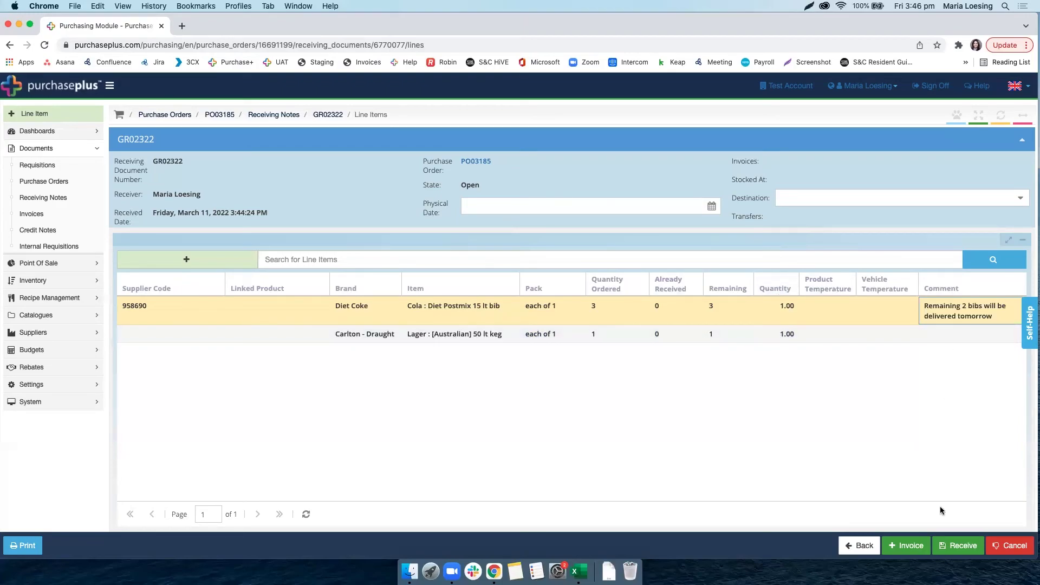
Receive the quantities entered on the Coca Cola Amatil receiving note.
scroll(956, 550, up, 5)
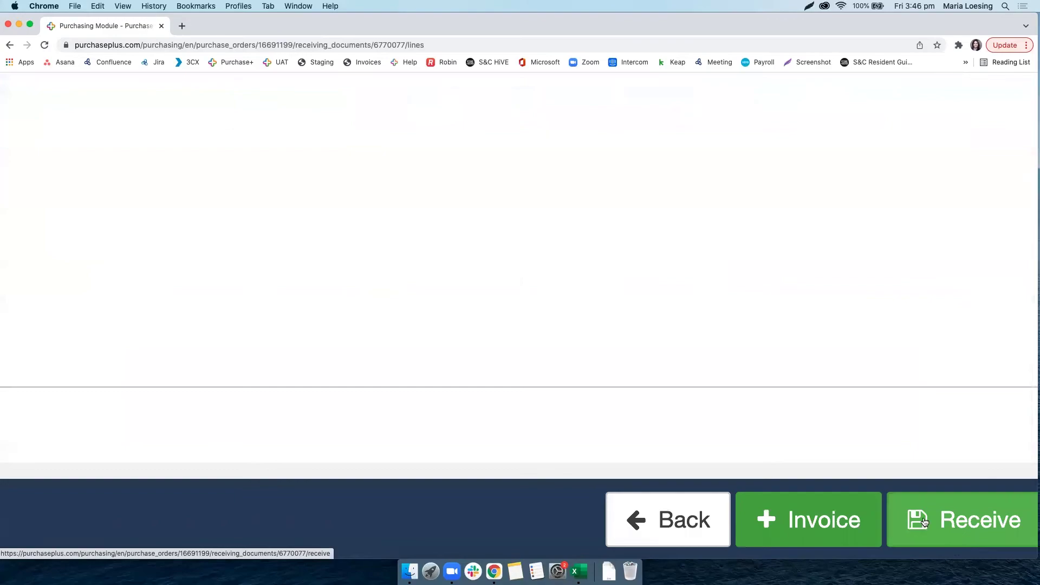
scroll(924, 522, right, 2)
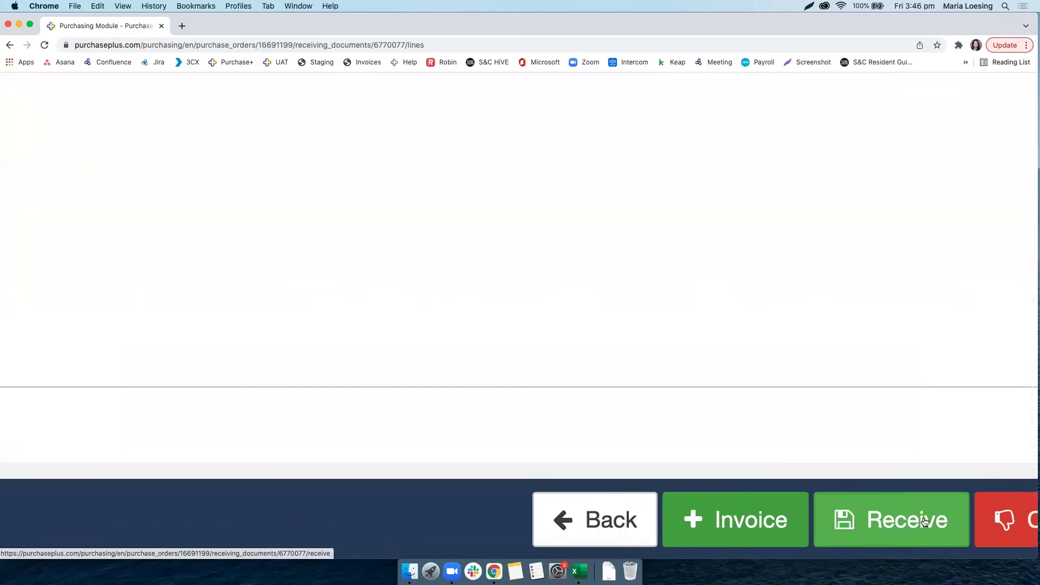
click(880, 535)
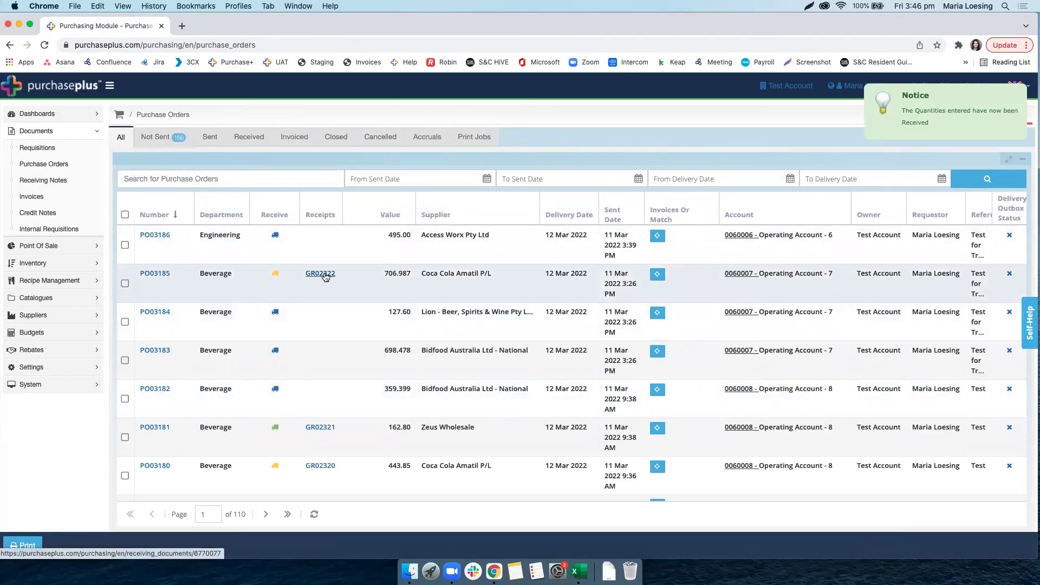
Check the receive status of the 706.987 Coca Cola Amatil order in the purchase orders list.
scroll(324, 278, up, 1)
scroll(325, 276, up, 5)
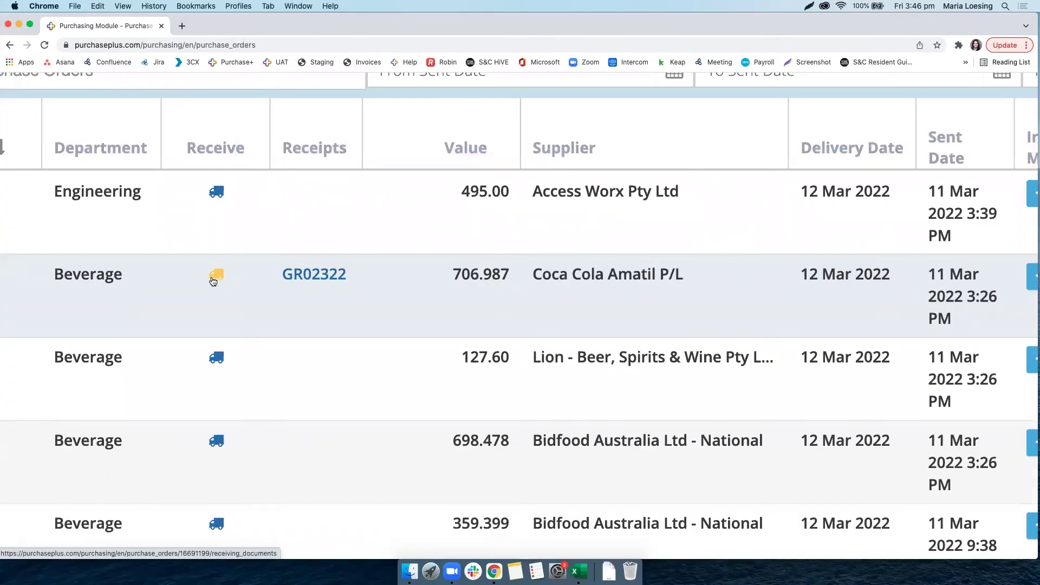
mouse_move(213, 281)
scroll(216, 279, left, 5)
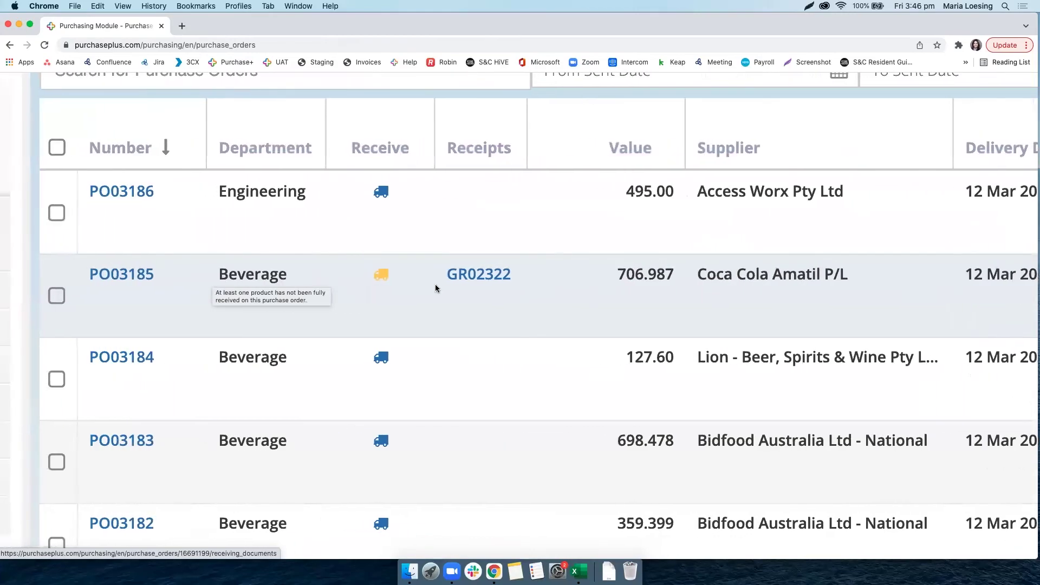
mouse_move(379, 279)
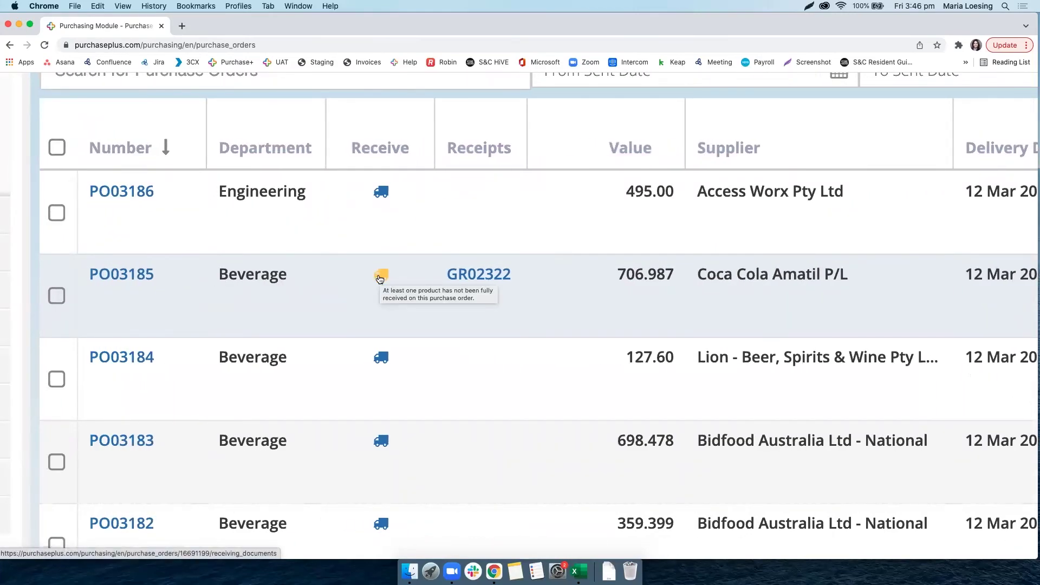
Open the Coca Cola Amatil order's receiving note in a new tab, review its line items and close the tab.
right_click(472, 277)
click(520, 285)
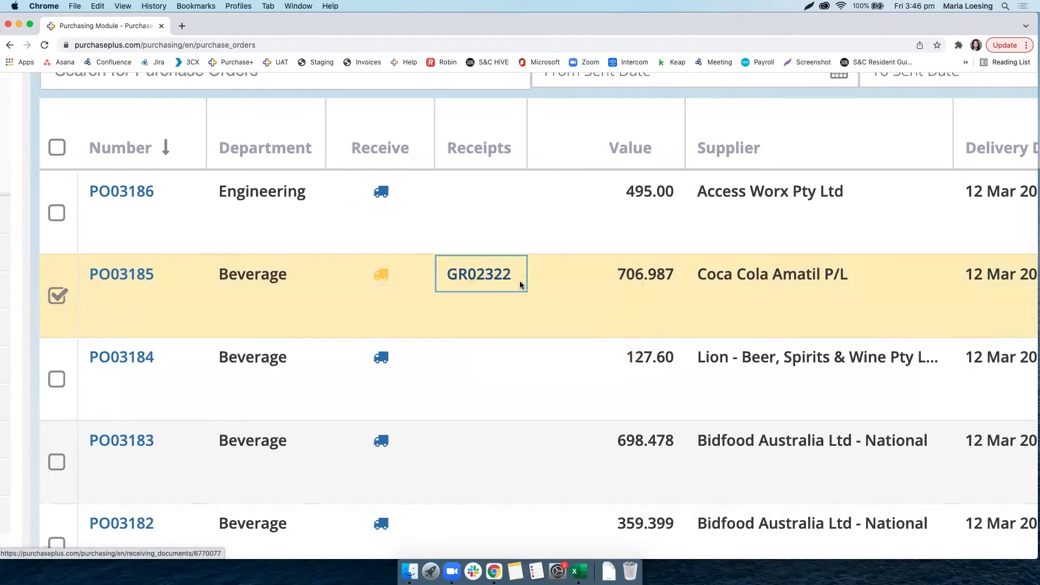
click(209, 22)
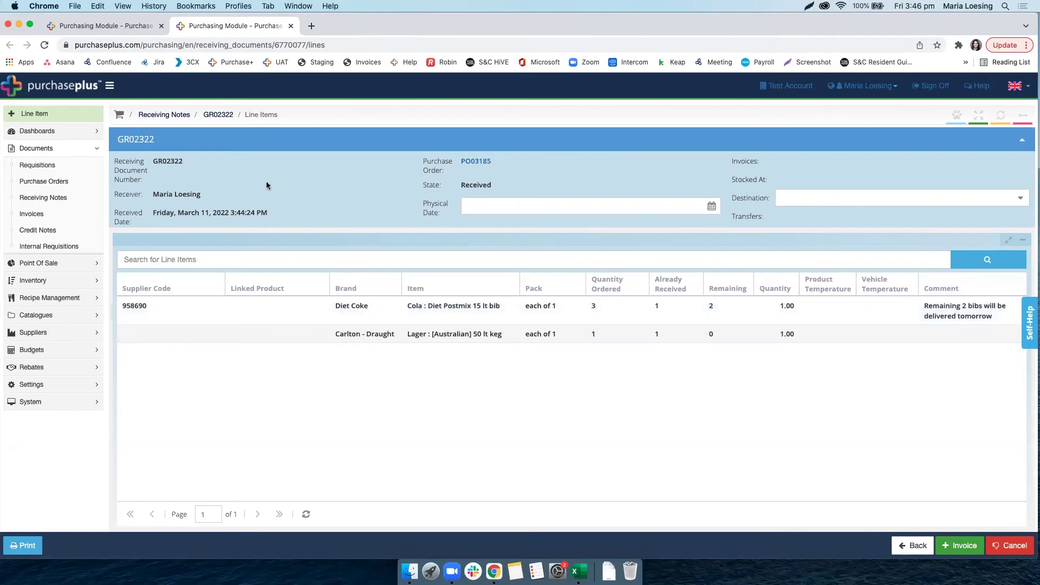
click(291, 26)
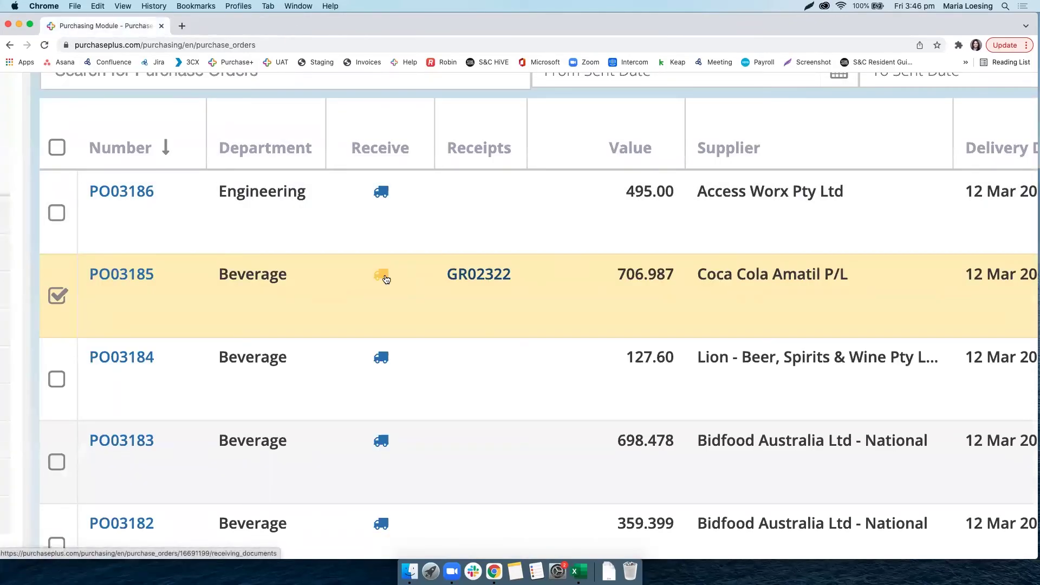
Start another receiving note for the partially received Coca Cola Amatil order and check the remaining line quantities.
mouse_move(385, 280)
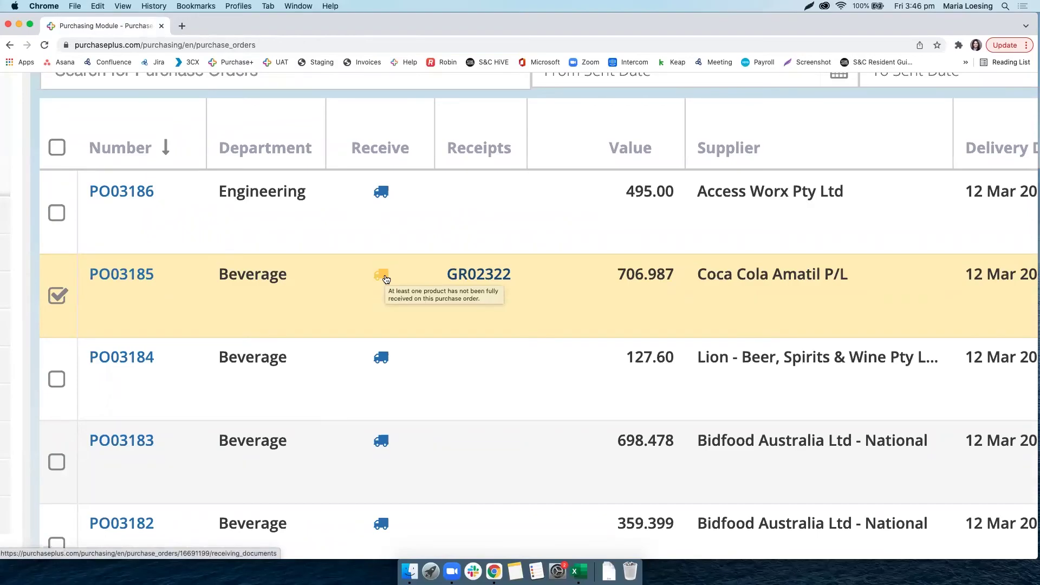
click(385, 279)
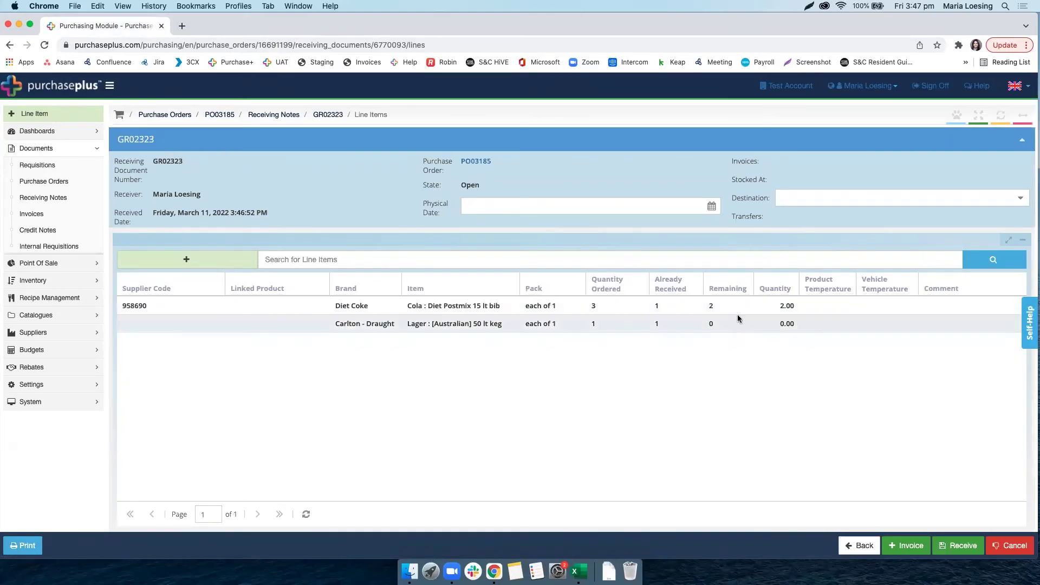
scroll(667, 308, up, 5)
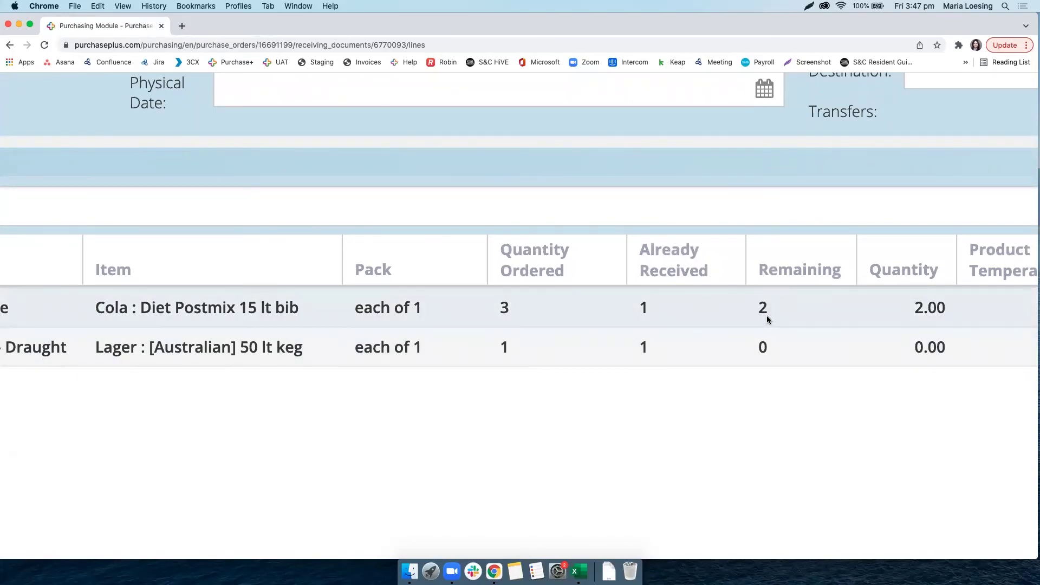
scroll(766, 319, down, 5)
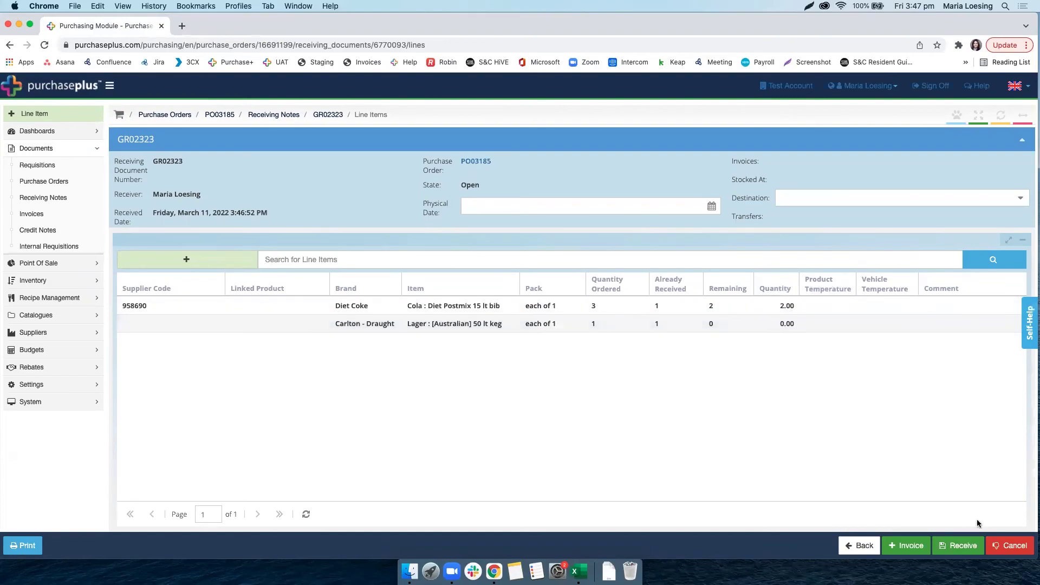
Receive the remaining quantities on the 706.987 Coca Cola Amatil order and check its receive status in the purchase orders list.
click(957, 545)
scroll(956, 545, up, 3)
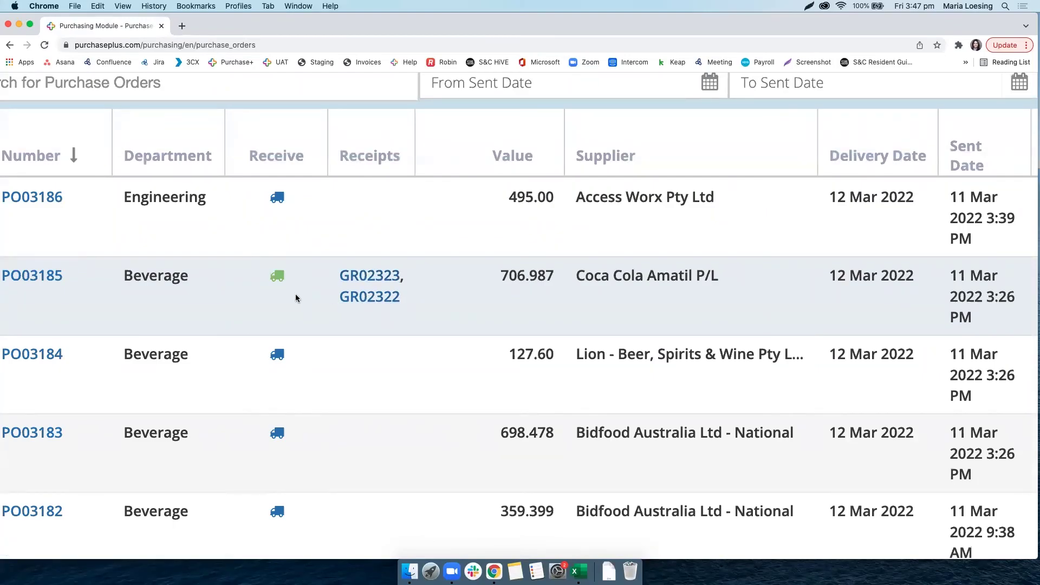
scroll(296, 298, down, 1)
scroll(296, 298, down, 5)
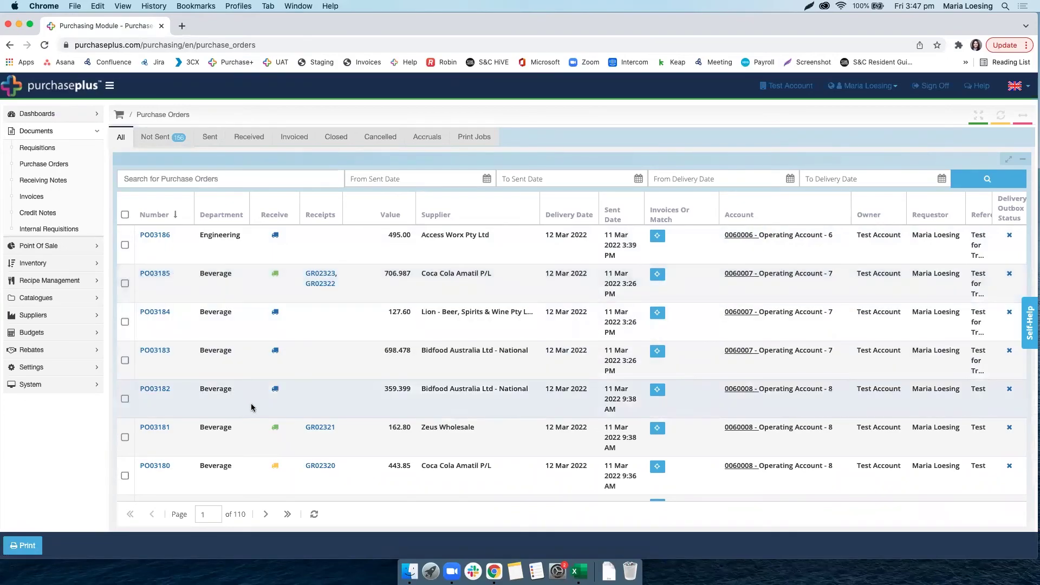
Open the partially received 443.85 Coca Cola Amatil purchase order and close it.
scroll(251, 407, down, 1)
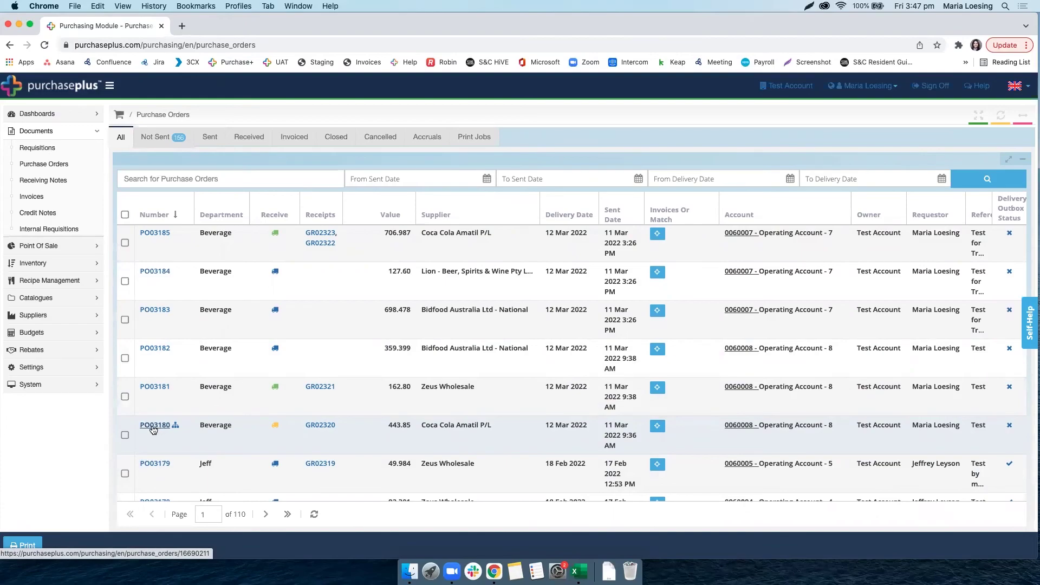
click(154, 426)
scroll(157, 428, up, 5)
click(159, 420)
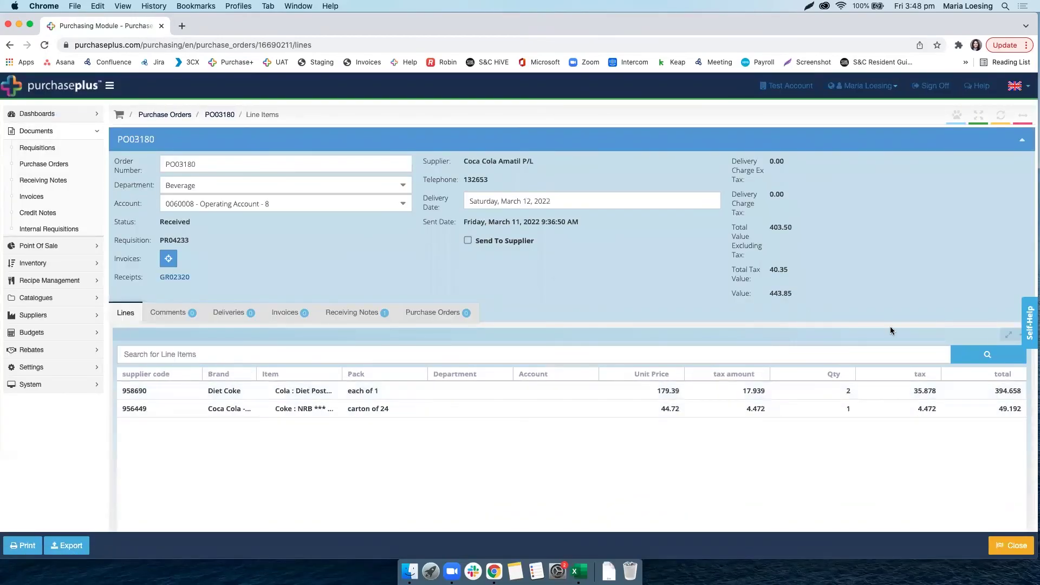
scroll(1000, 542, up, 5)
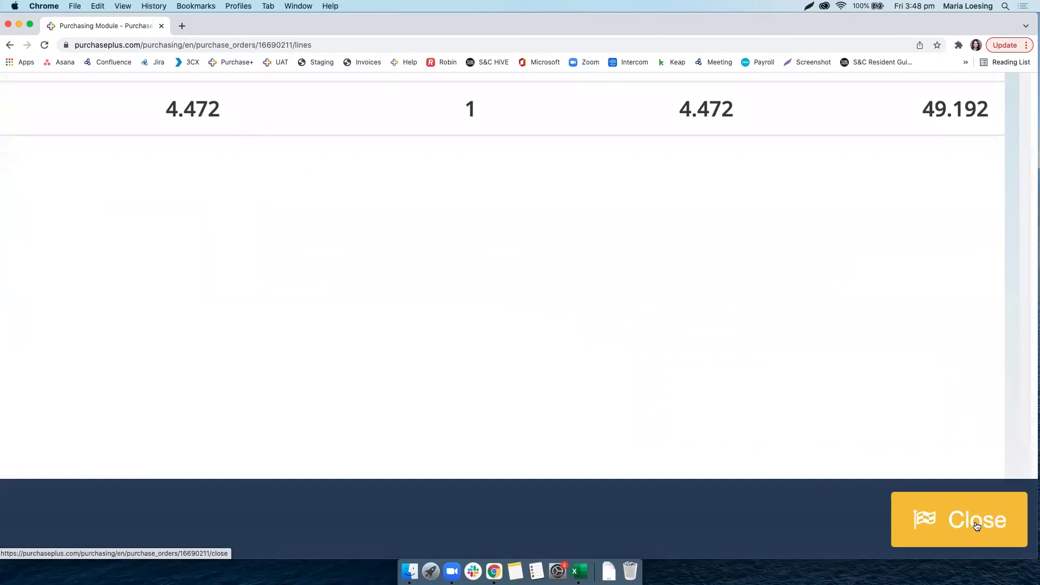
click(976, 525)
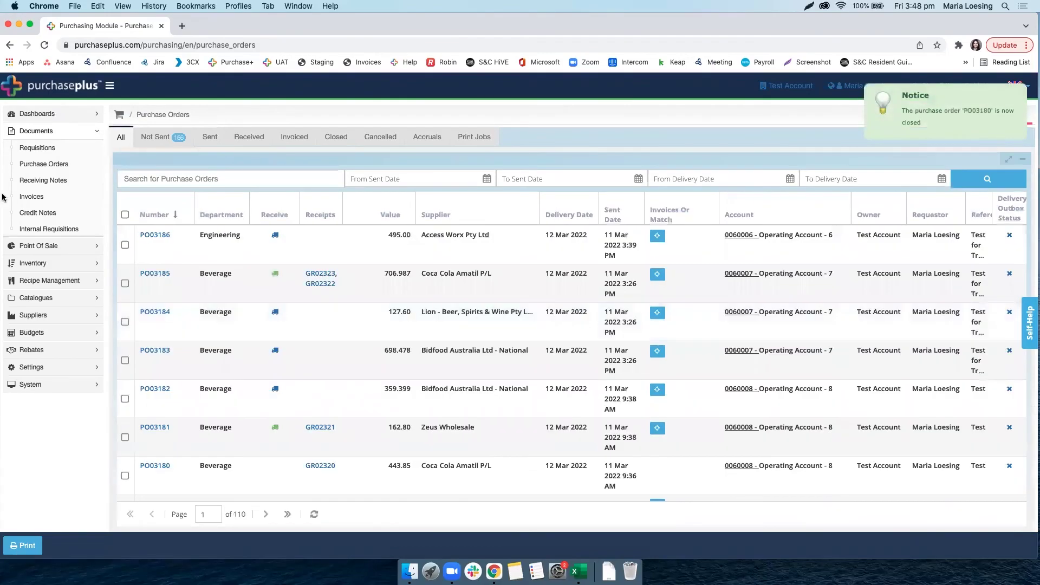
Reload the purchase orders list and check the entry of the closed 443.85 Coca Cola Amatil order.
click(40, 163)
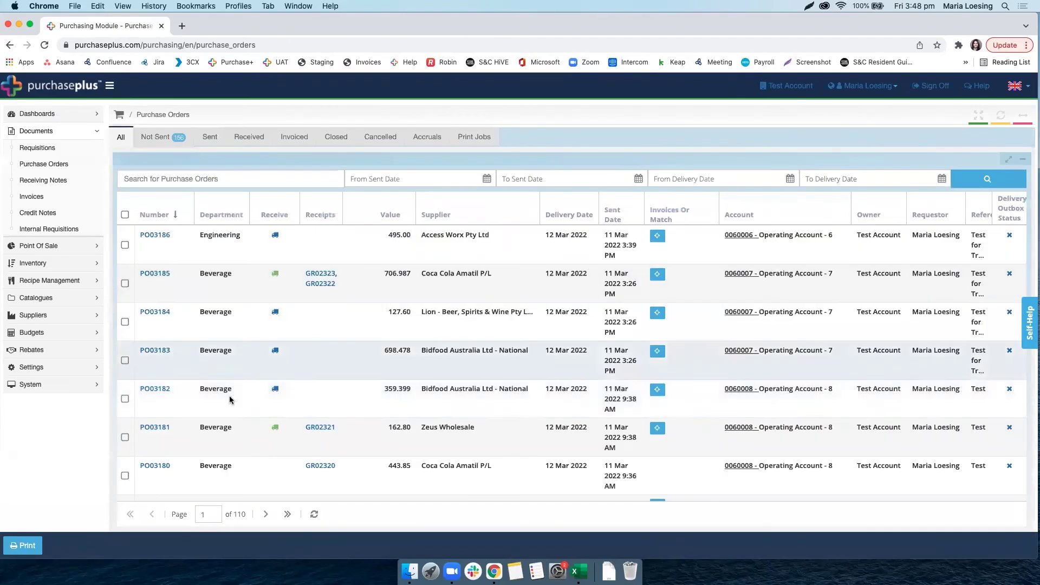
scroll(266, 361, down, 1)
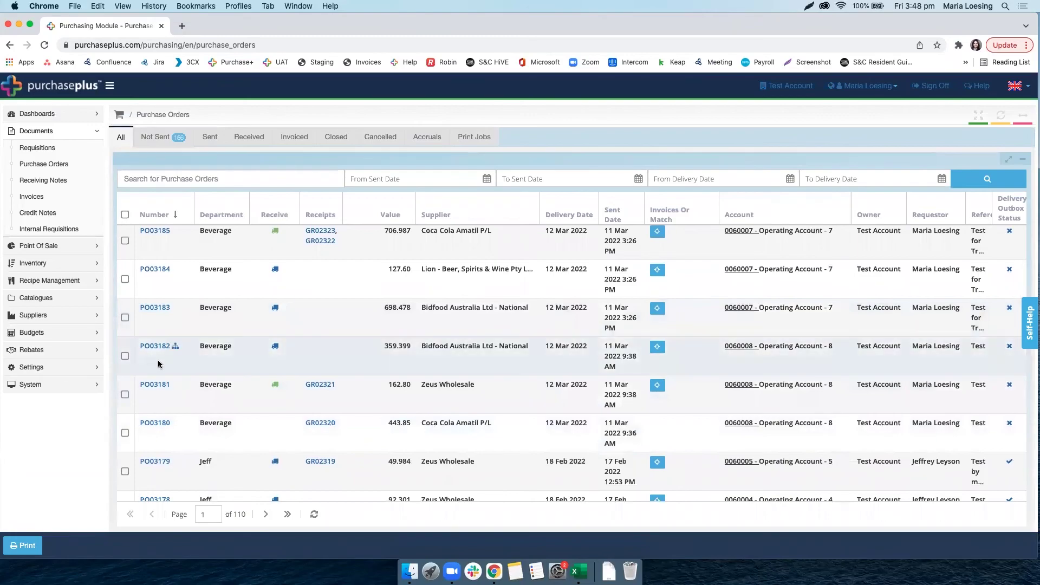
scroll(150, 359, down, 2)
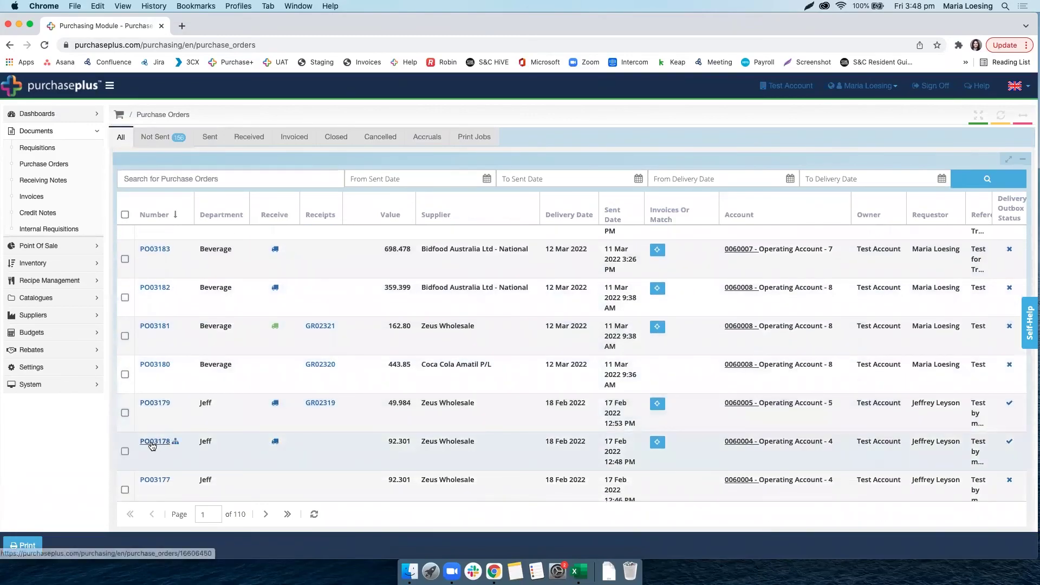
Cancel the Zeus Wholesale order sent 17 Feb 2022 12:48 PM with the reason "Supplier has called to say they can't fullfil this order".
click(152, 446)
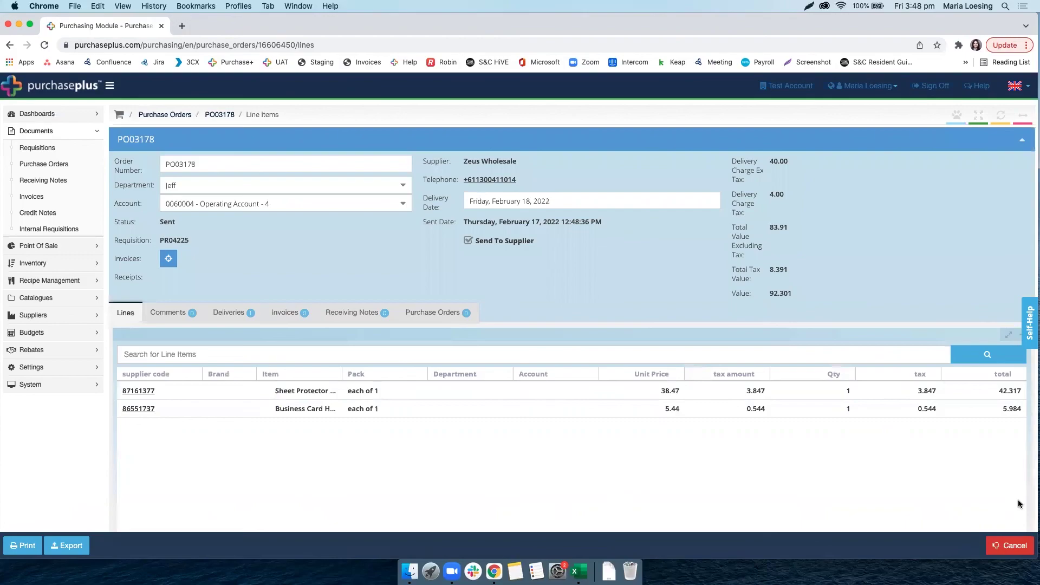
scroll(1017, 551, up, 5)
click(1016, 550)
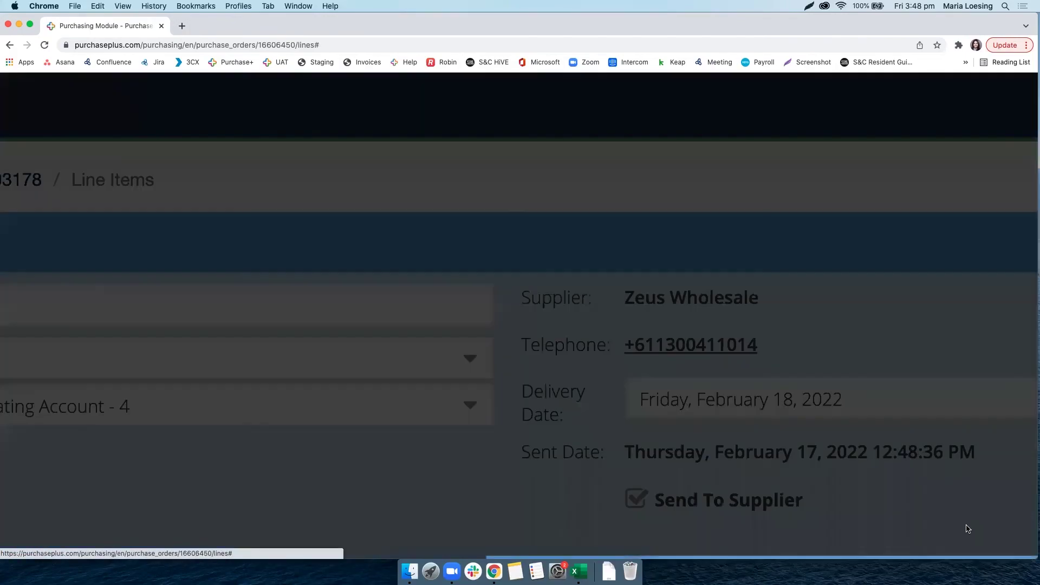
scroll(814, 313, down, 5)
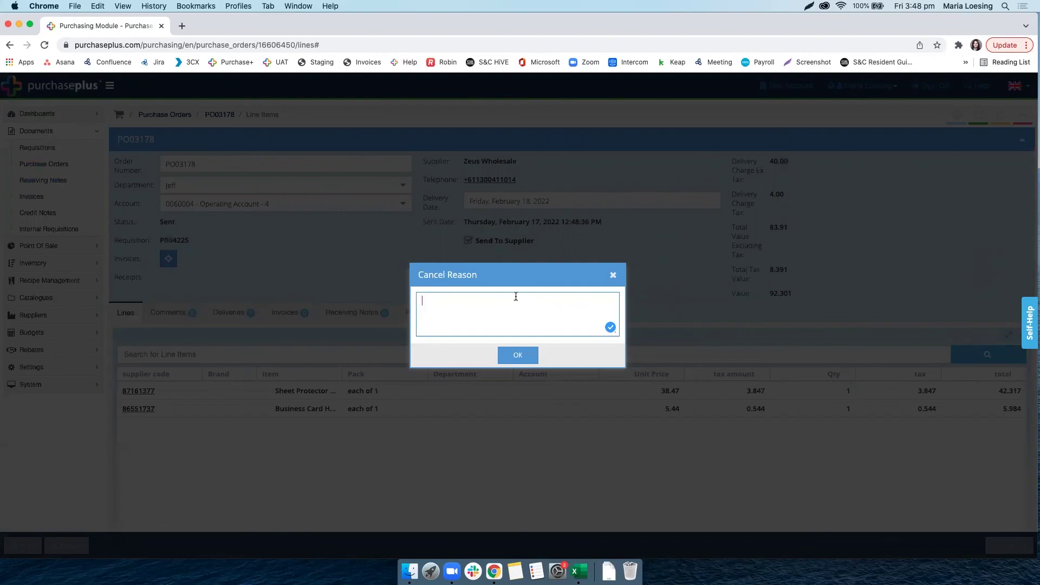
text(Supplier has called to say they can't fullfil the)
key(BackSpace)
text(is order)
click(517, 355)
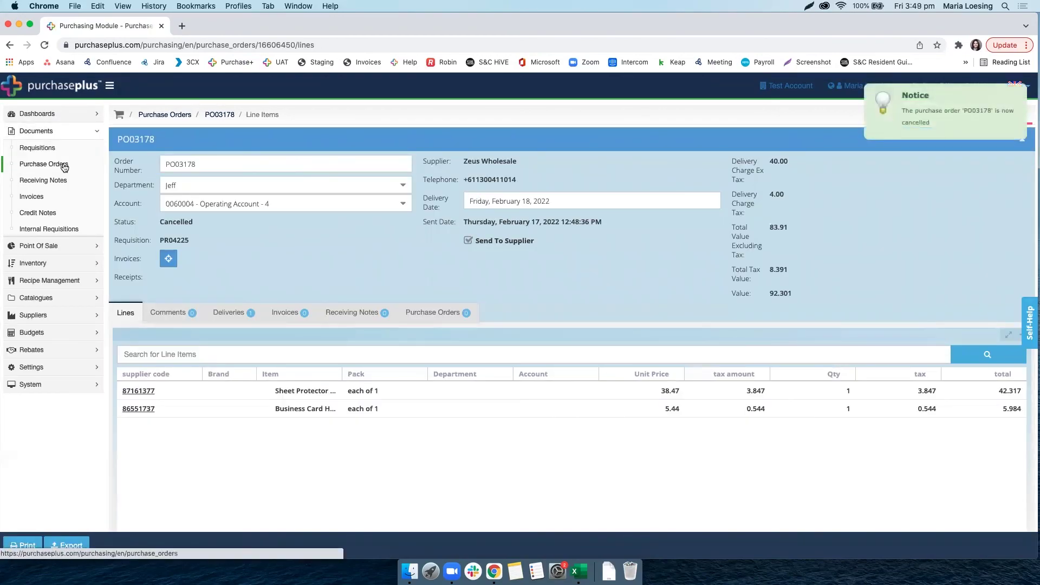
Return to the purchase orders list and check the receive status of the cancelled Zeus Wholesale order.
click(64, 165)
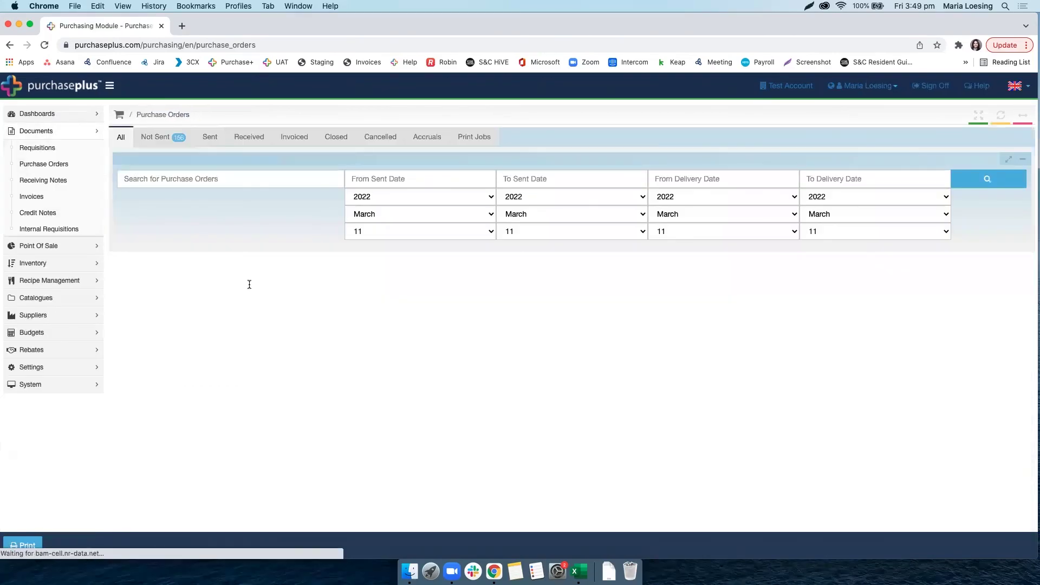
scroll(263, 323, down, 3)
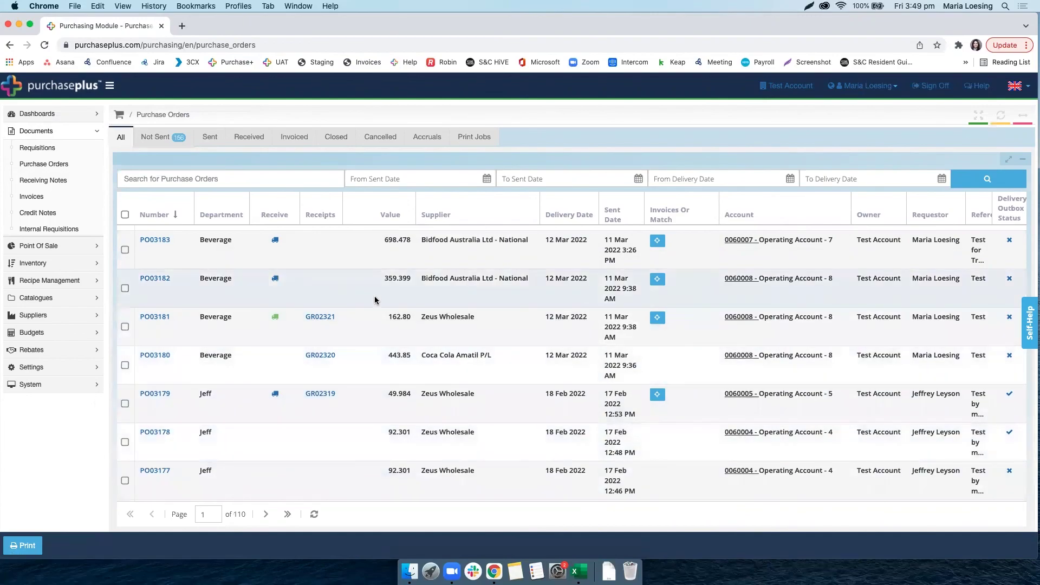
scroll(375, 299, up, 3)
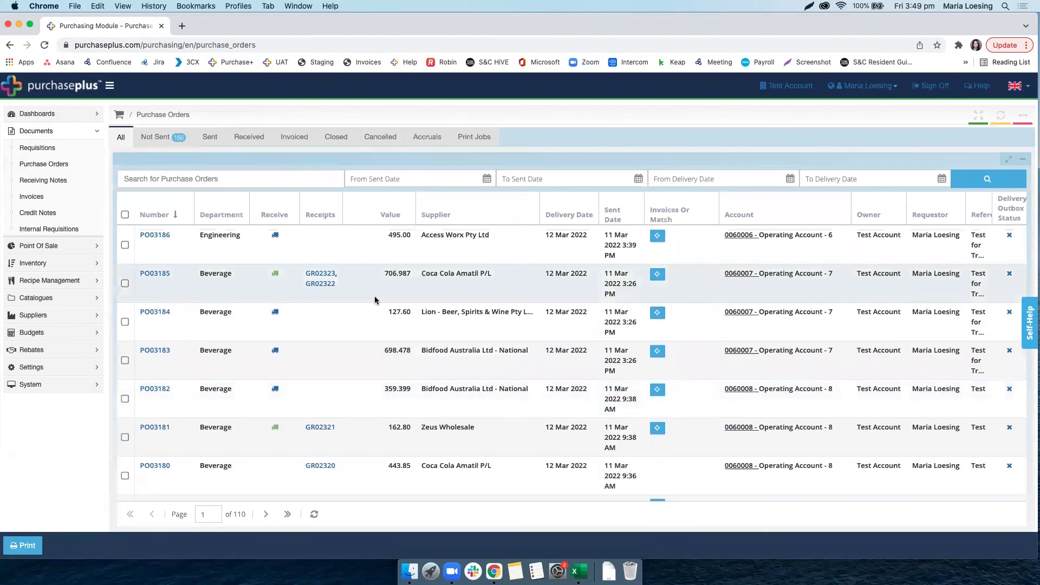